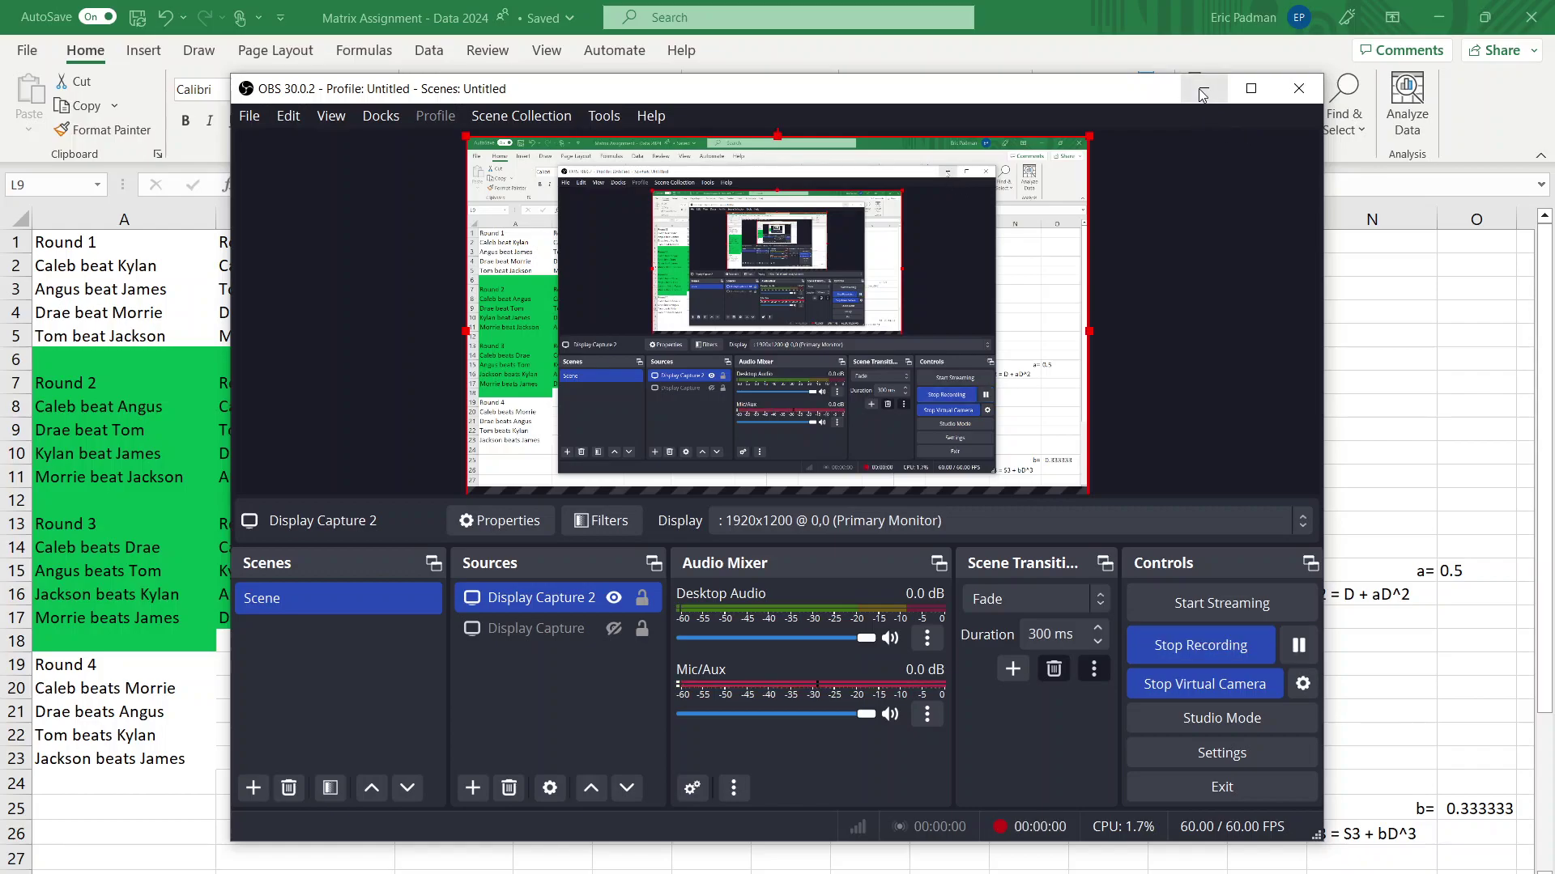
Hide the OBS window to reveal the dominance matrix, then select cell D17 below the D^2 label
{"action": "left_click", "coordinate": [1202, 89]}
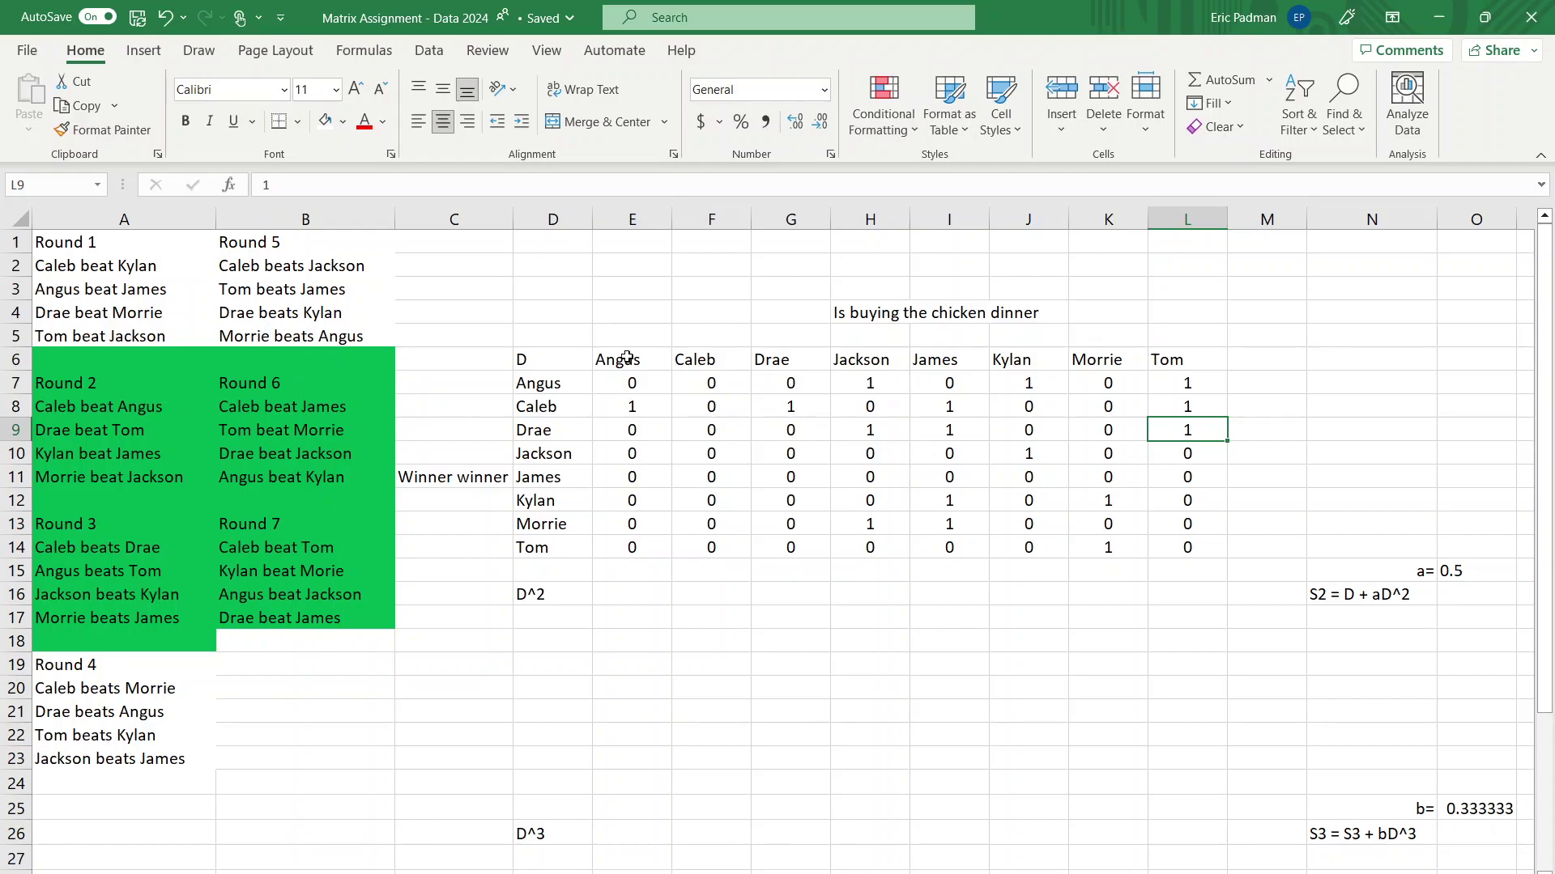
{"action": "left_click_drag", "start_coordinate": [631, 382], "coordinate": [1183, 548]}
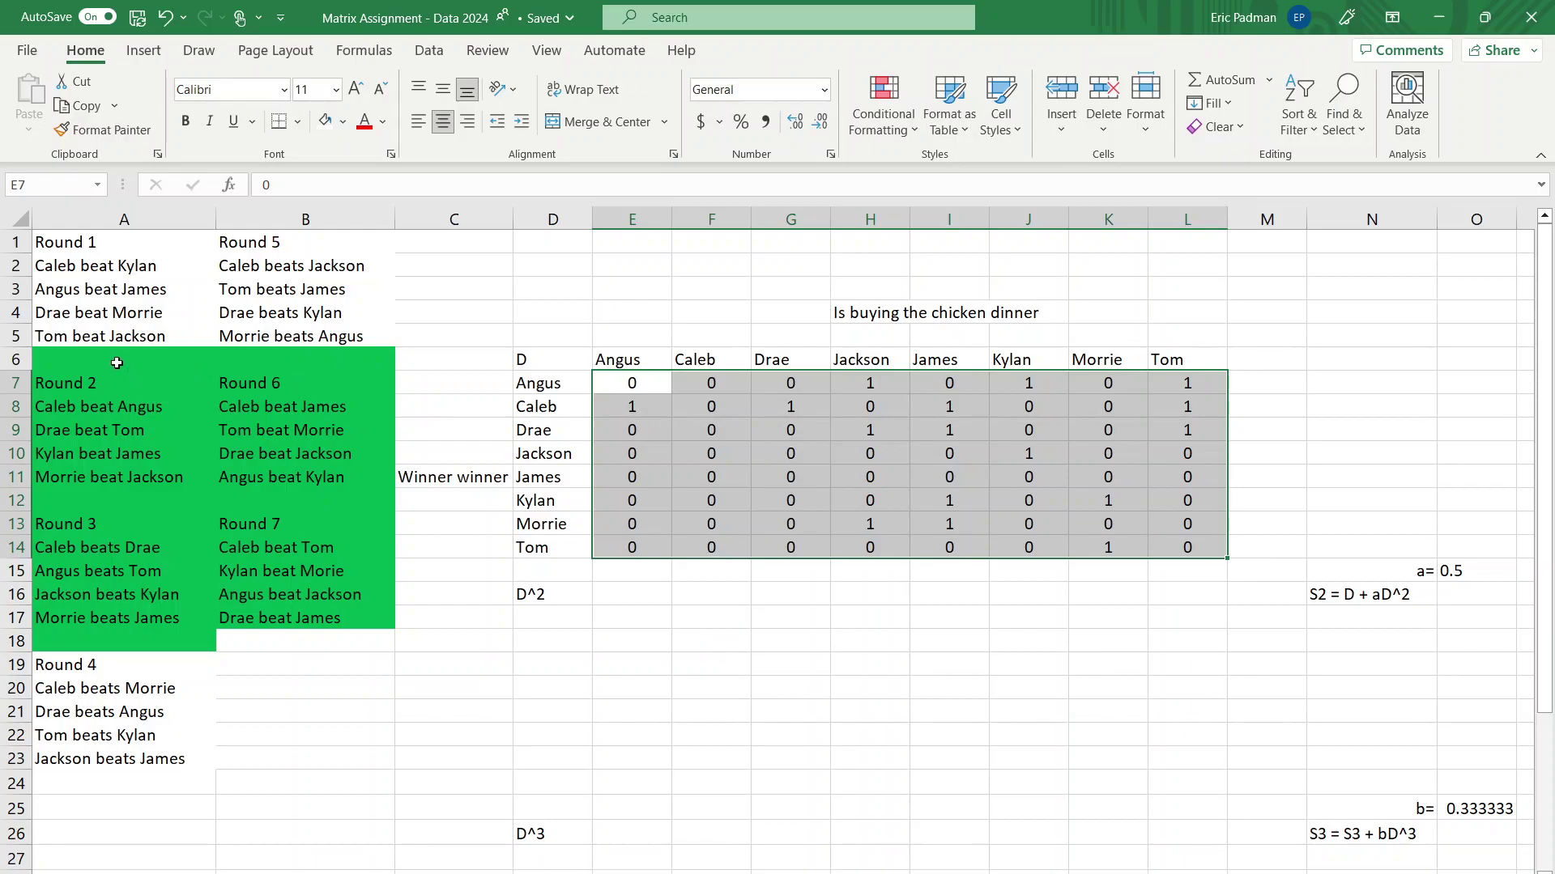
{"action": "left_click_drag", "start_coordinate": [115, 357], "coordinate": [305, 618]}
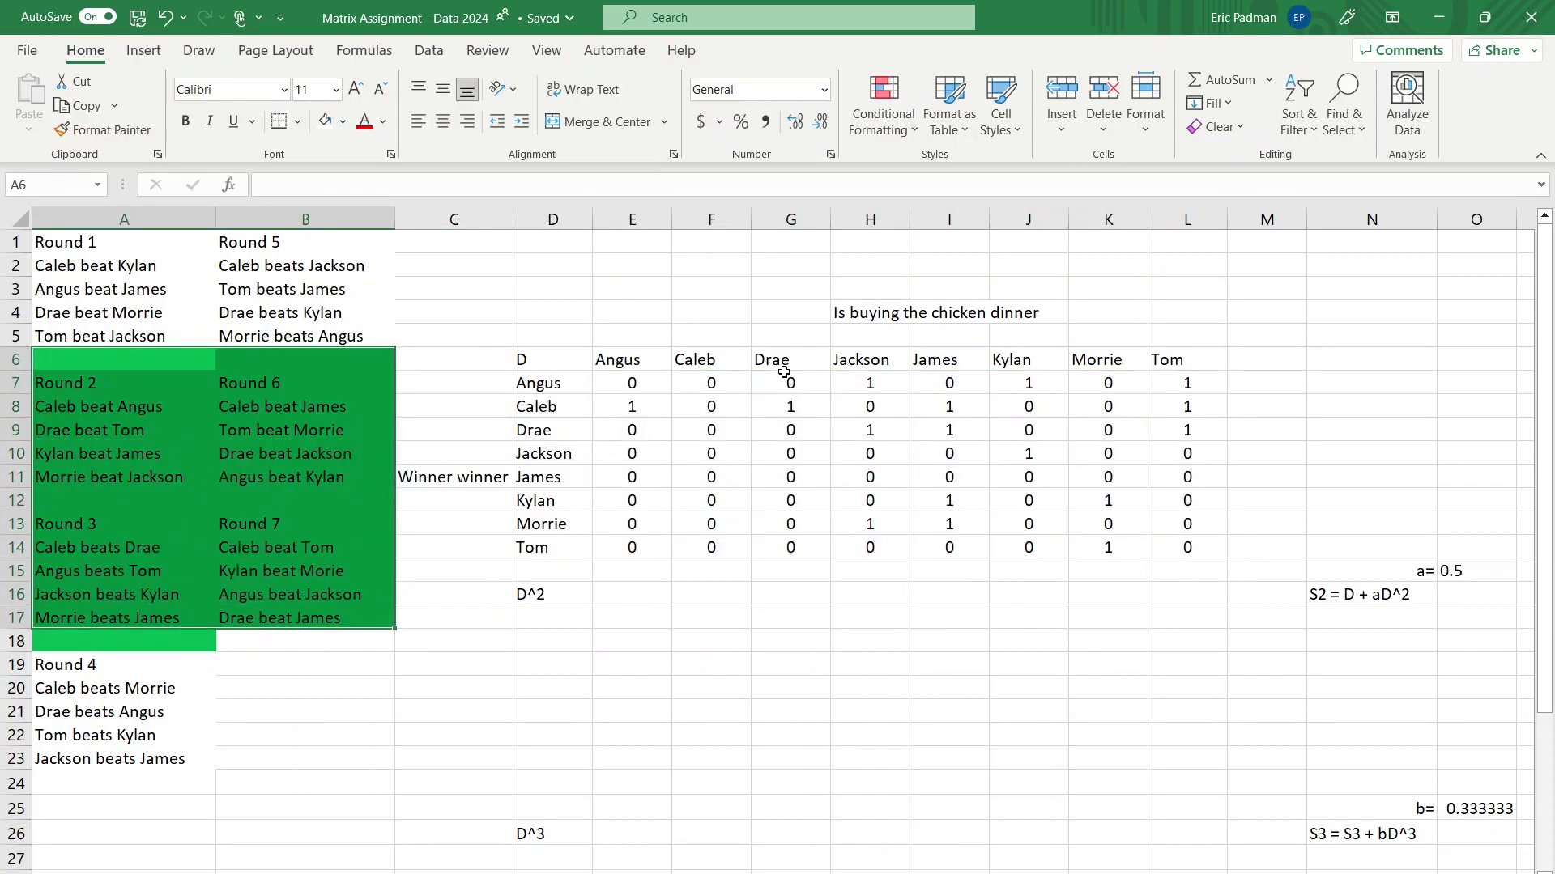
{"action": "left_click", "coordinate": [556, 616]}
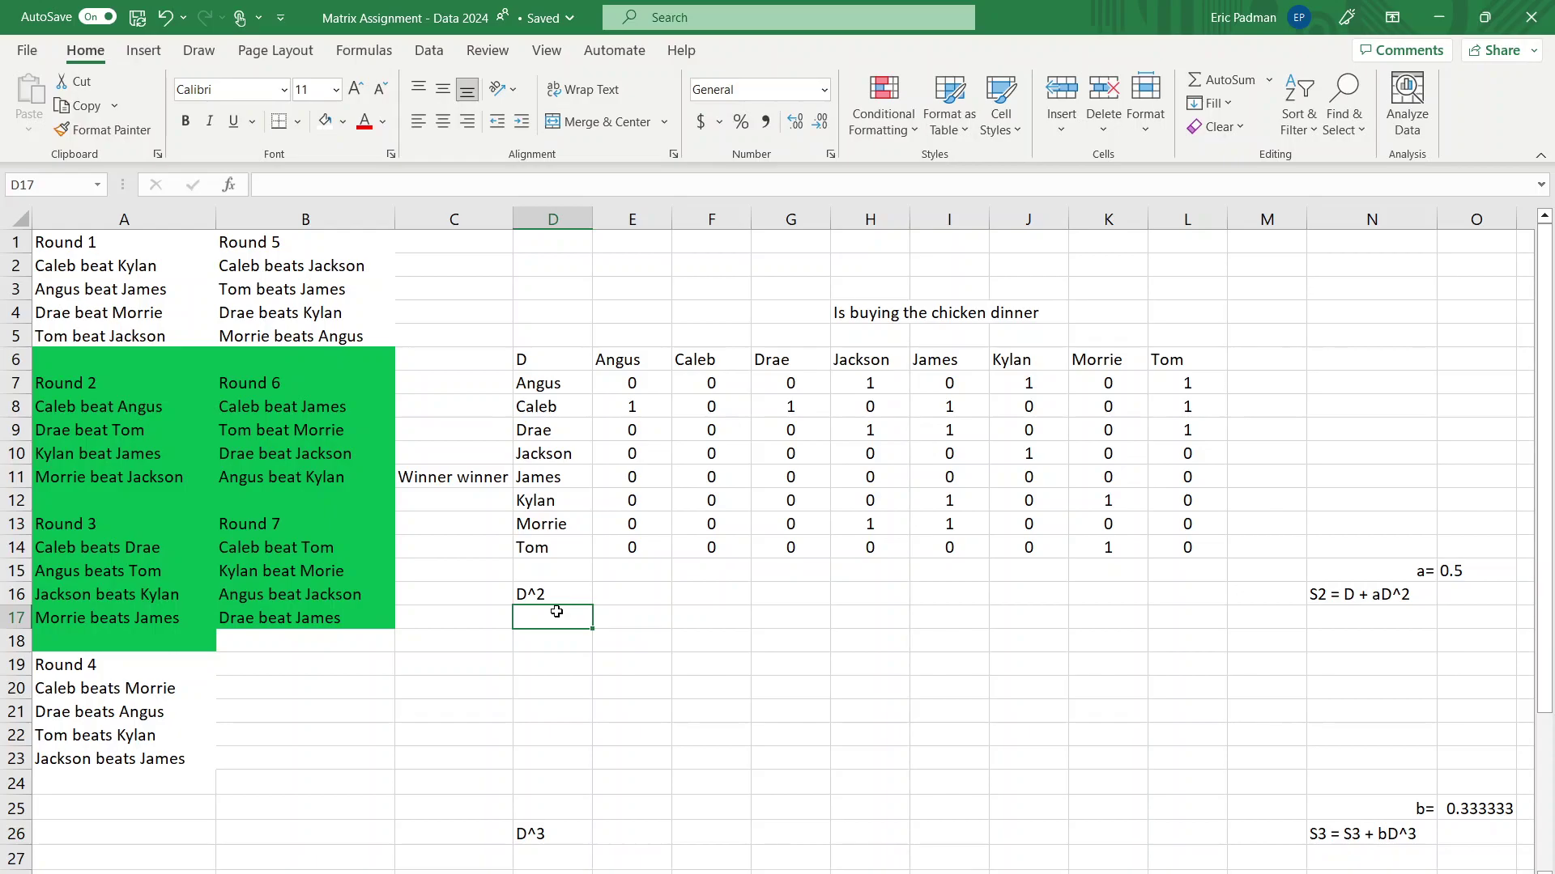
Enter =MMULT(E7:L14,E7:L14) in D17 so the 8×8 D² product spills below its label
{"action": "type", "text": "="}
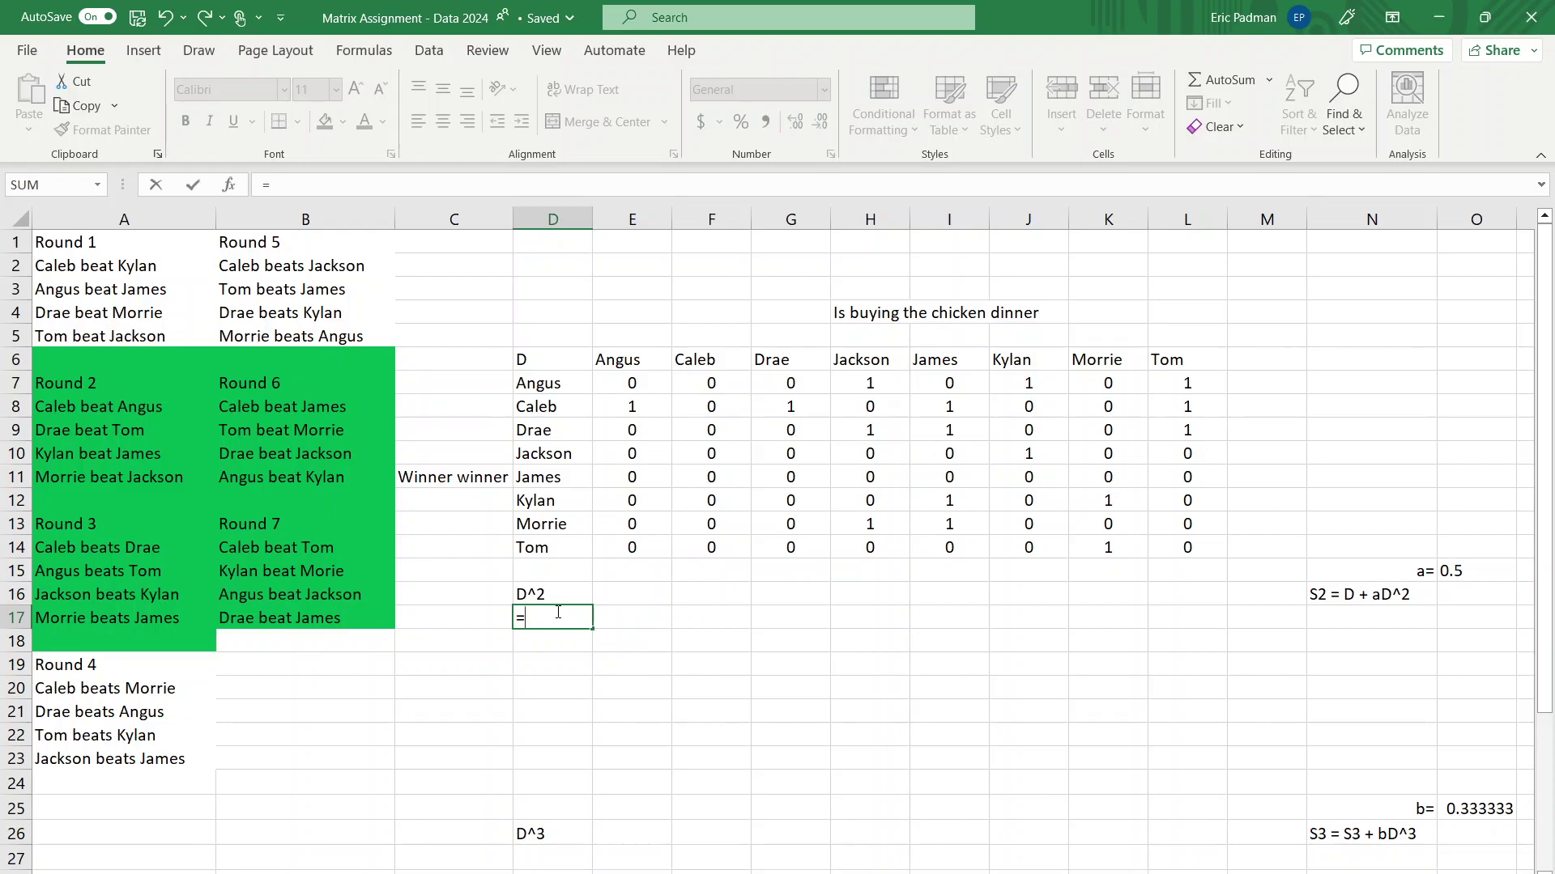
{"action": "type", "text": "MM"}
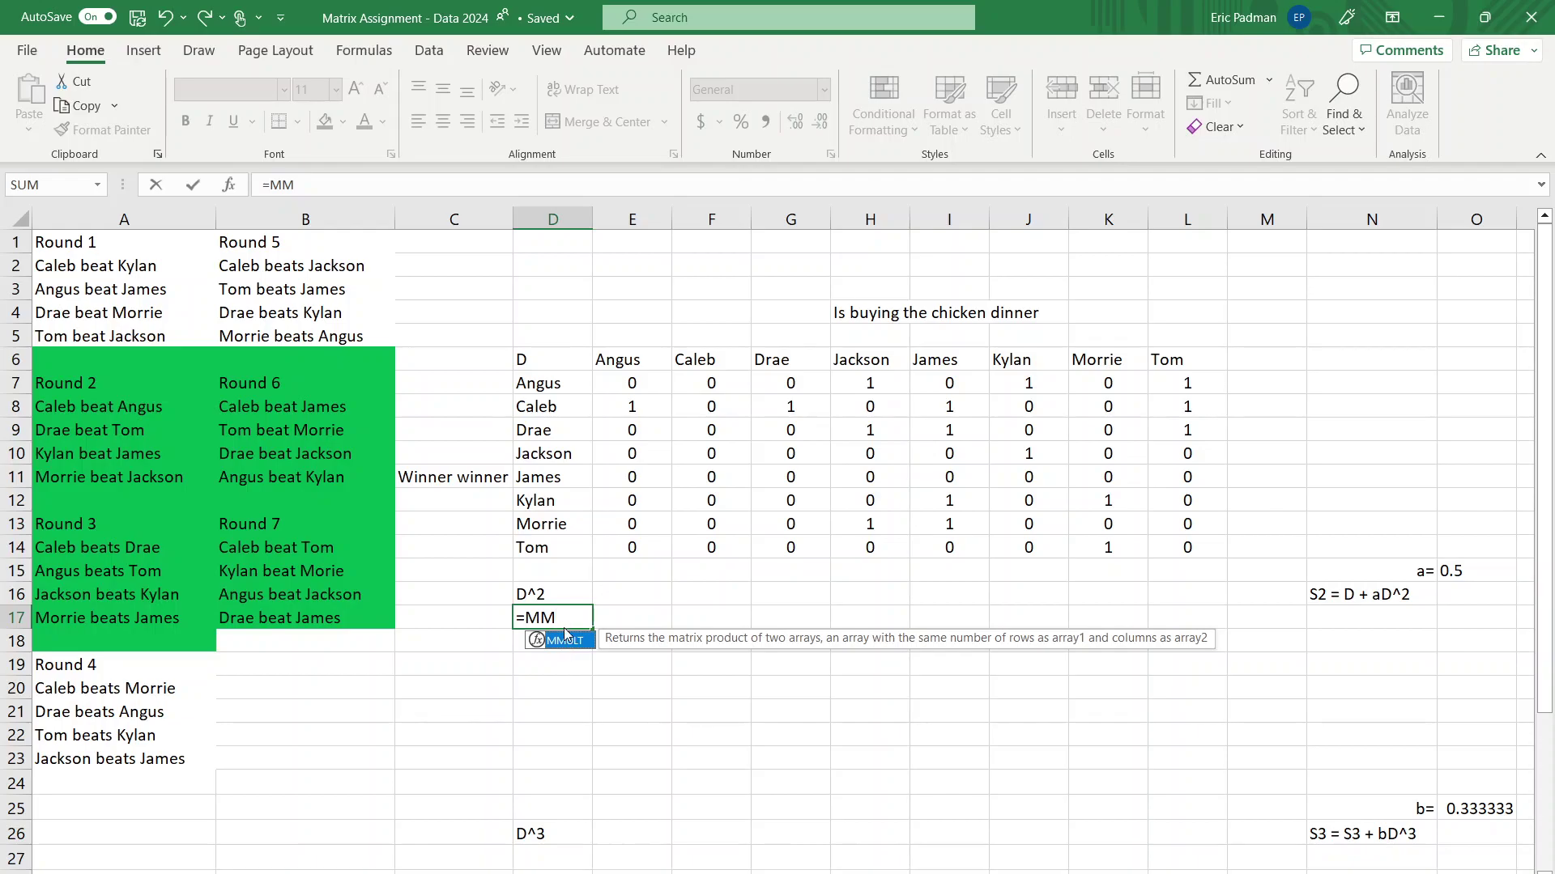
{"action": "key", "text": "Return"}
{"action": "left_click", "coordinate": [560, 625]}
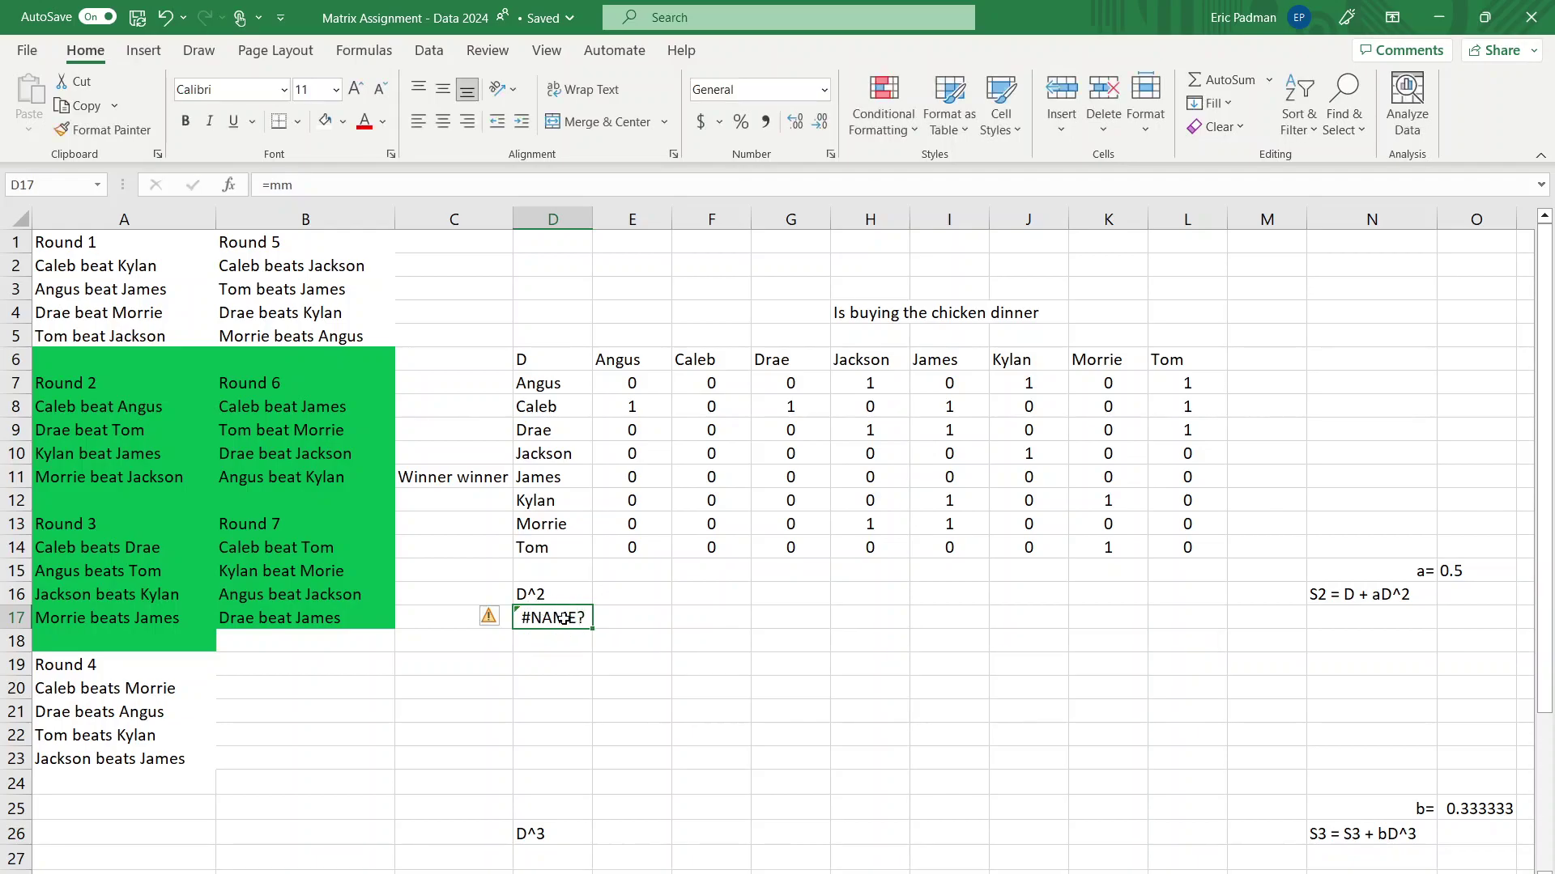
{"action": "left_click", "coordinate": [327, 185]}
{"action": "key", "text": "BackSpace"}
{"action": "key", "text": "BackSpace"}
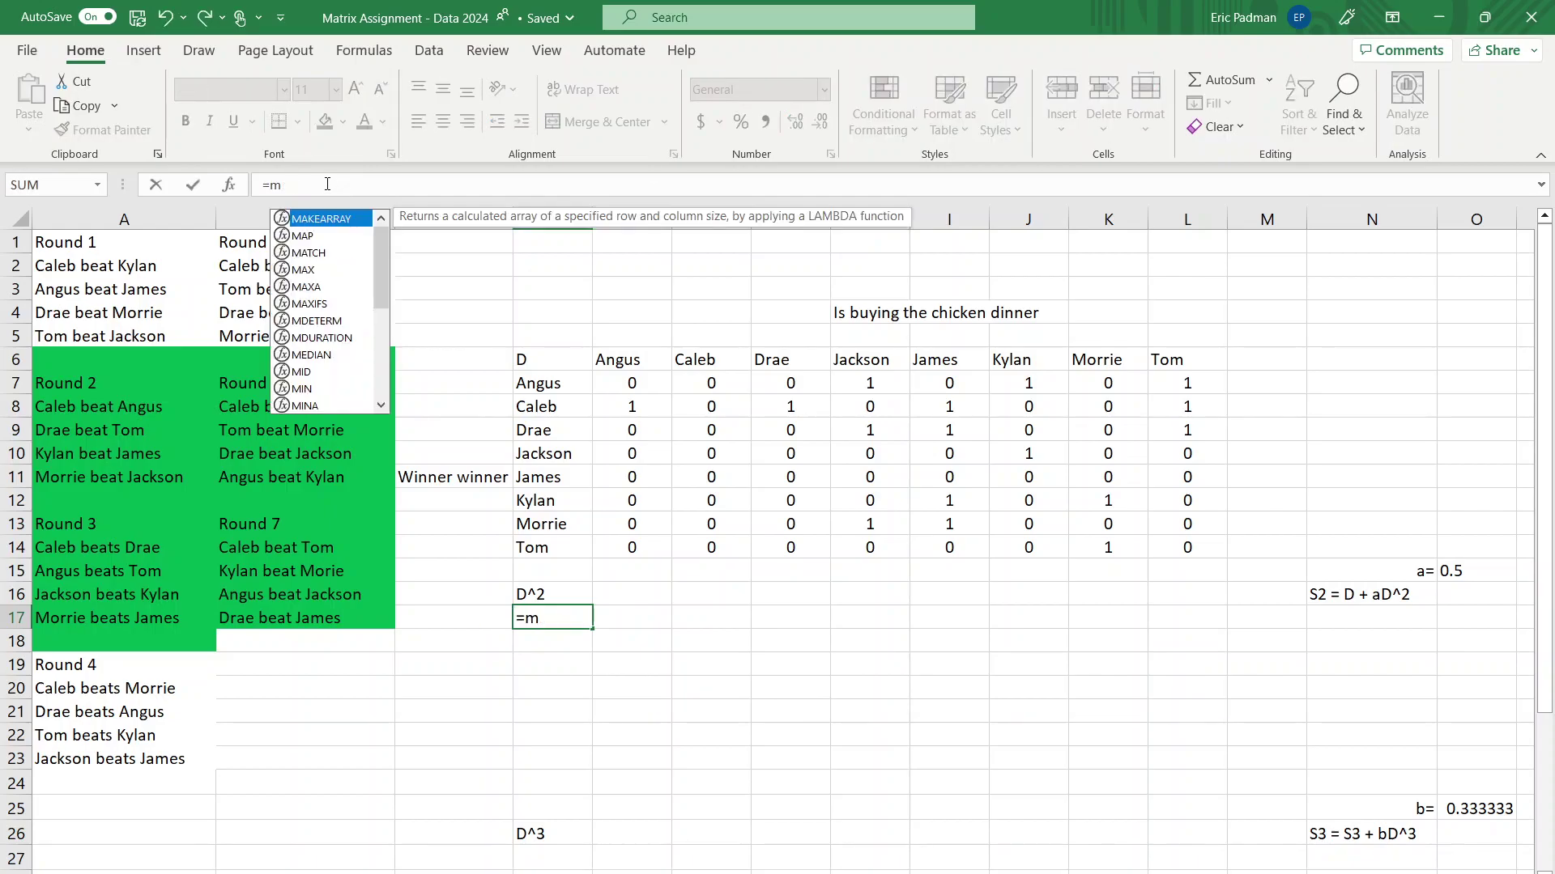
{"action": "type", "text": "MM"}
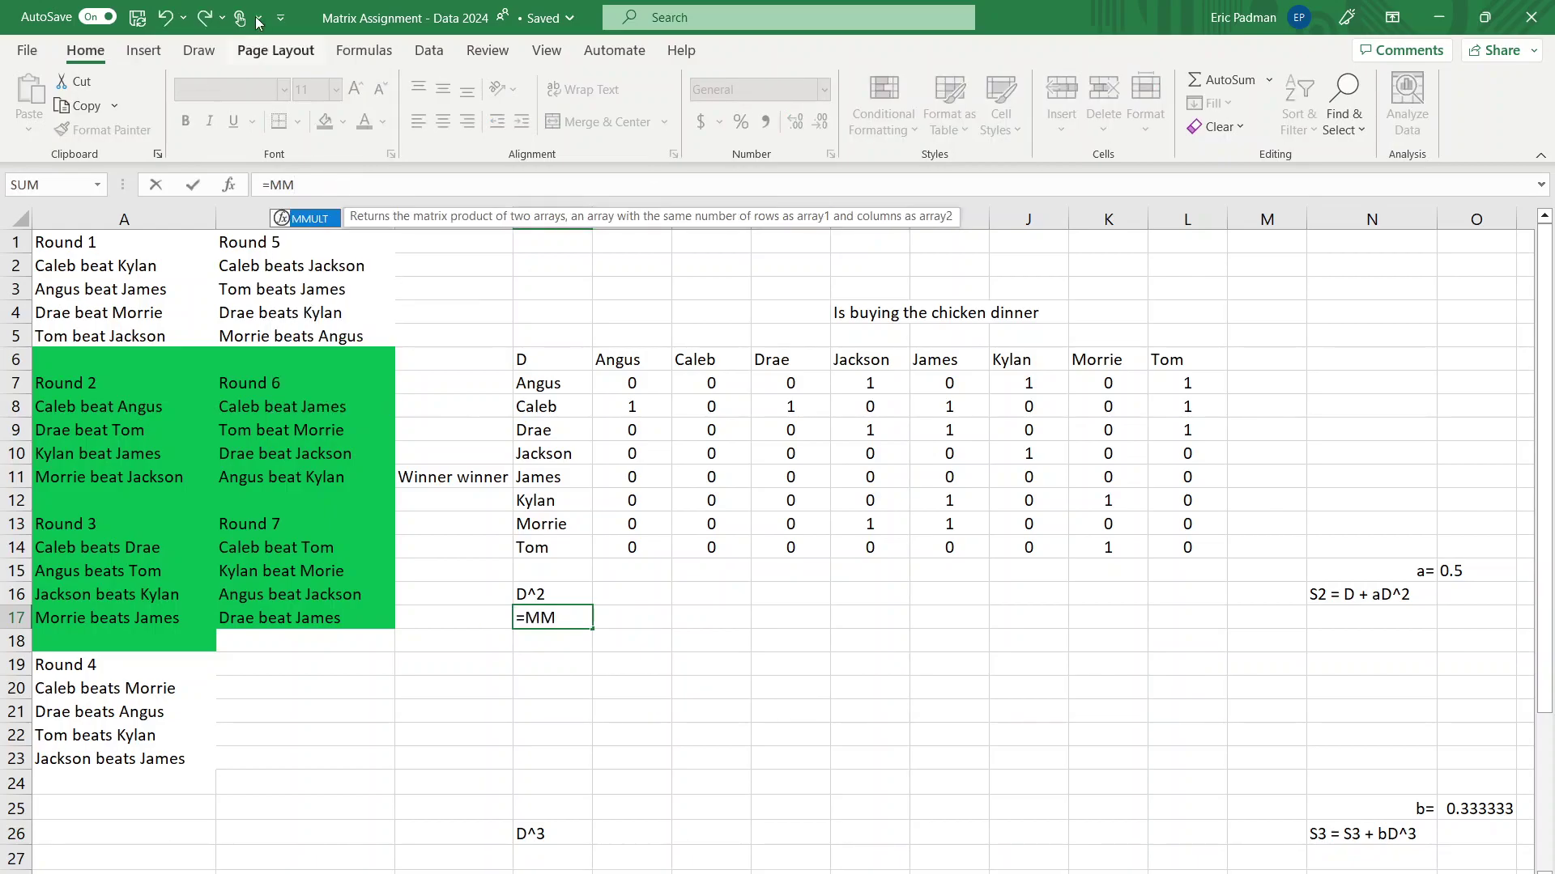
{"action": "double_click", "coordinate": [309, 218]}
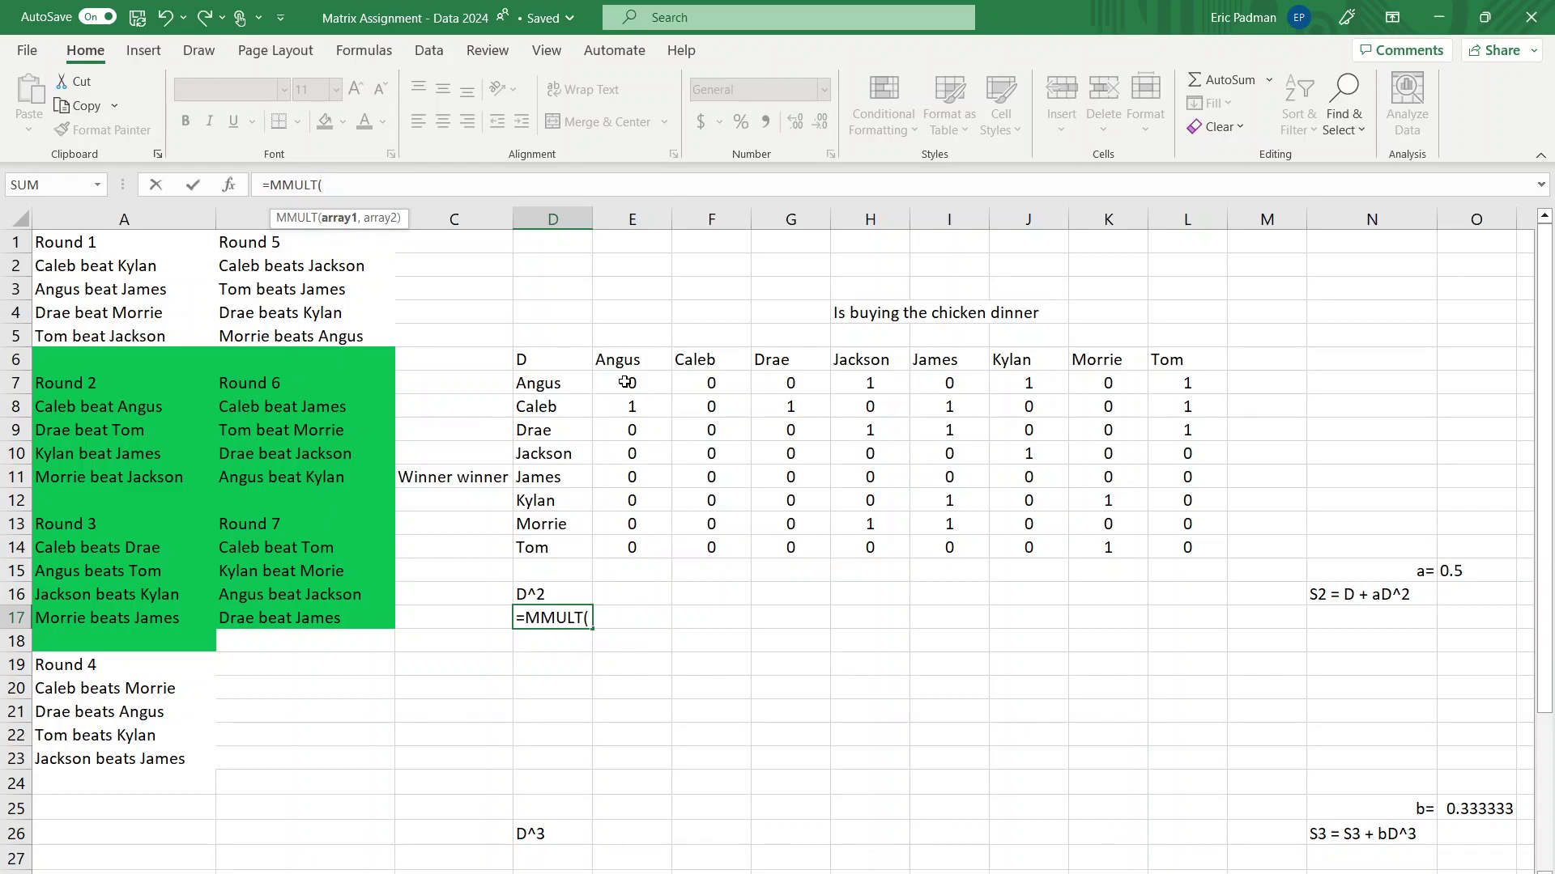
{"action": "left_click_drag", "start_coordinate": [626, 382], "coordinate": [1187, 548]}
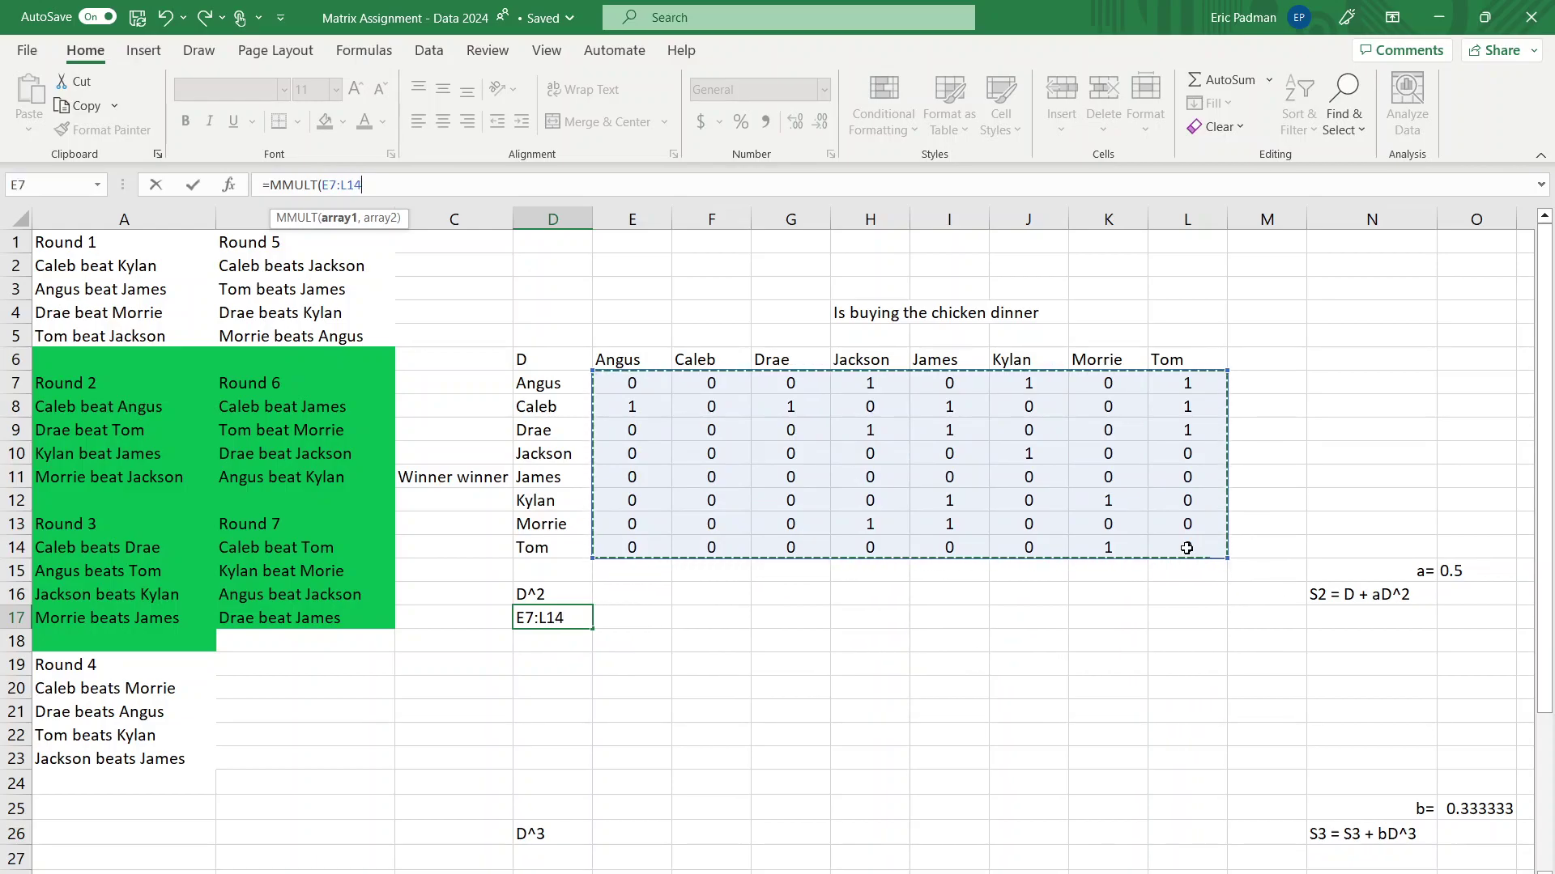
{"action": "type", "text": ","}
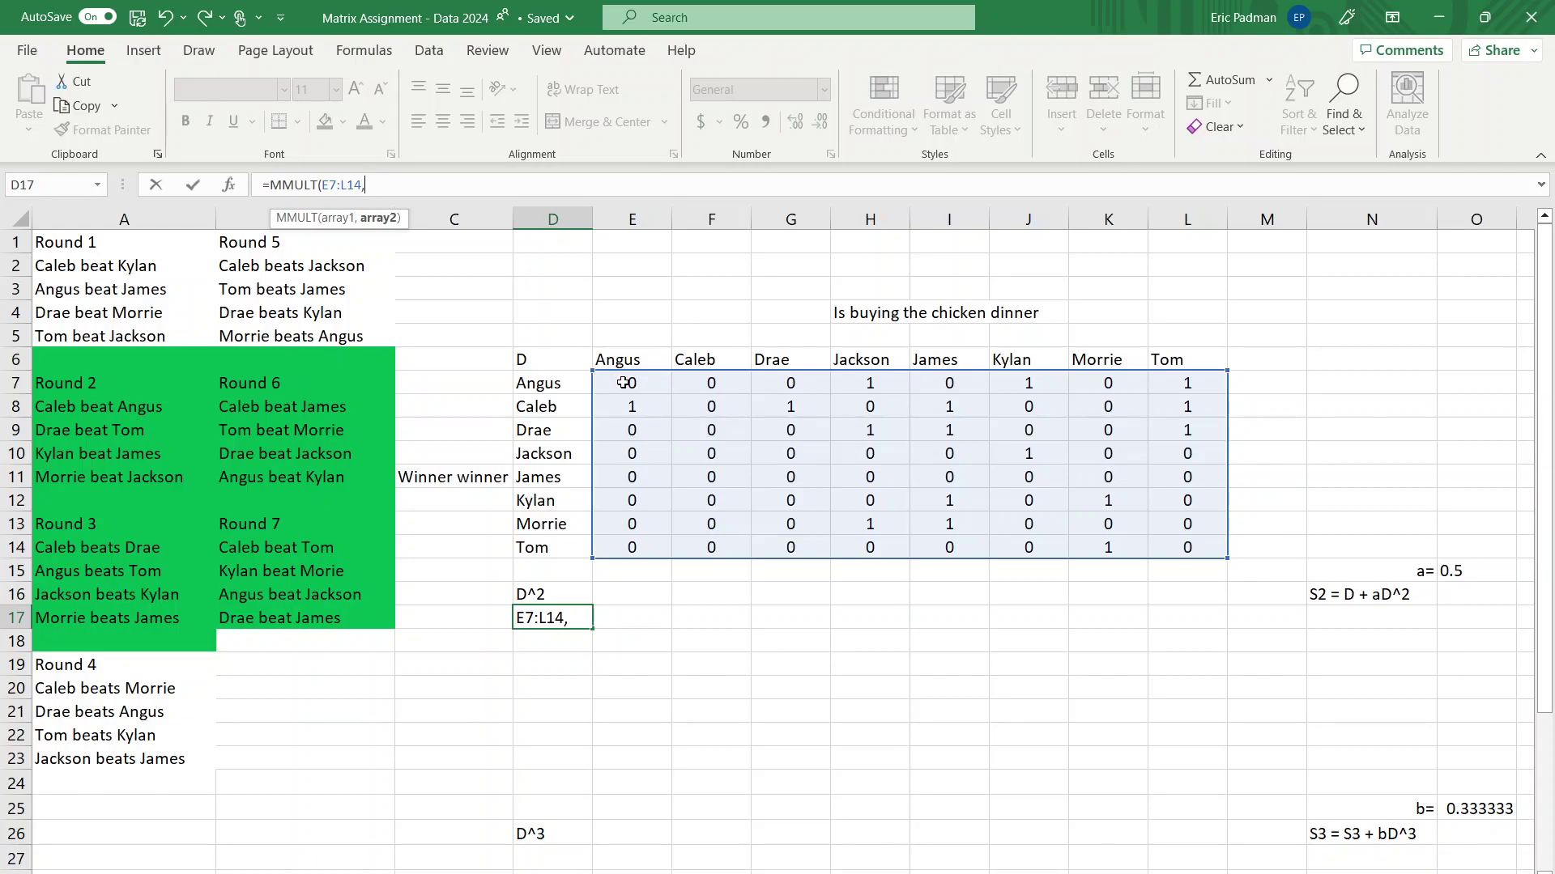
{"action": "left_click_drag", "start_coordinate": [624, 383], "coordinate": [1200, 549]}
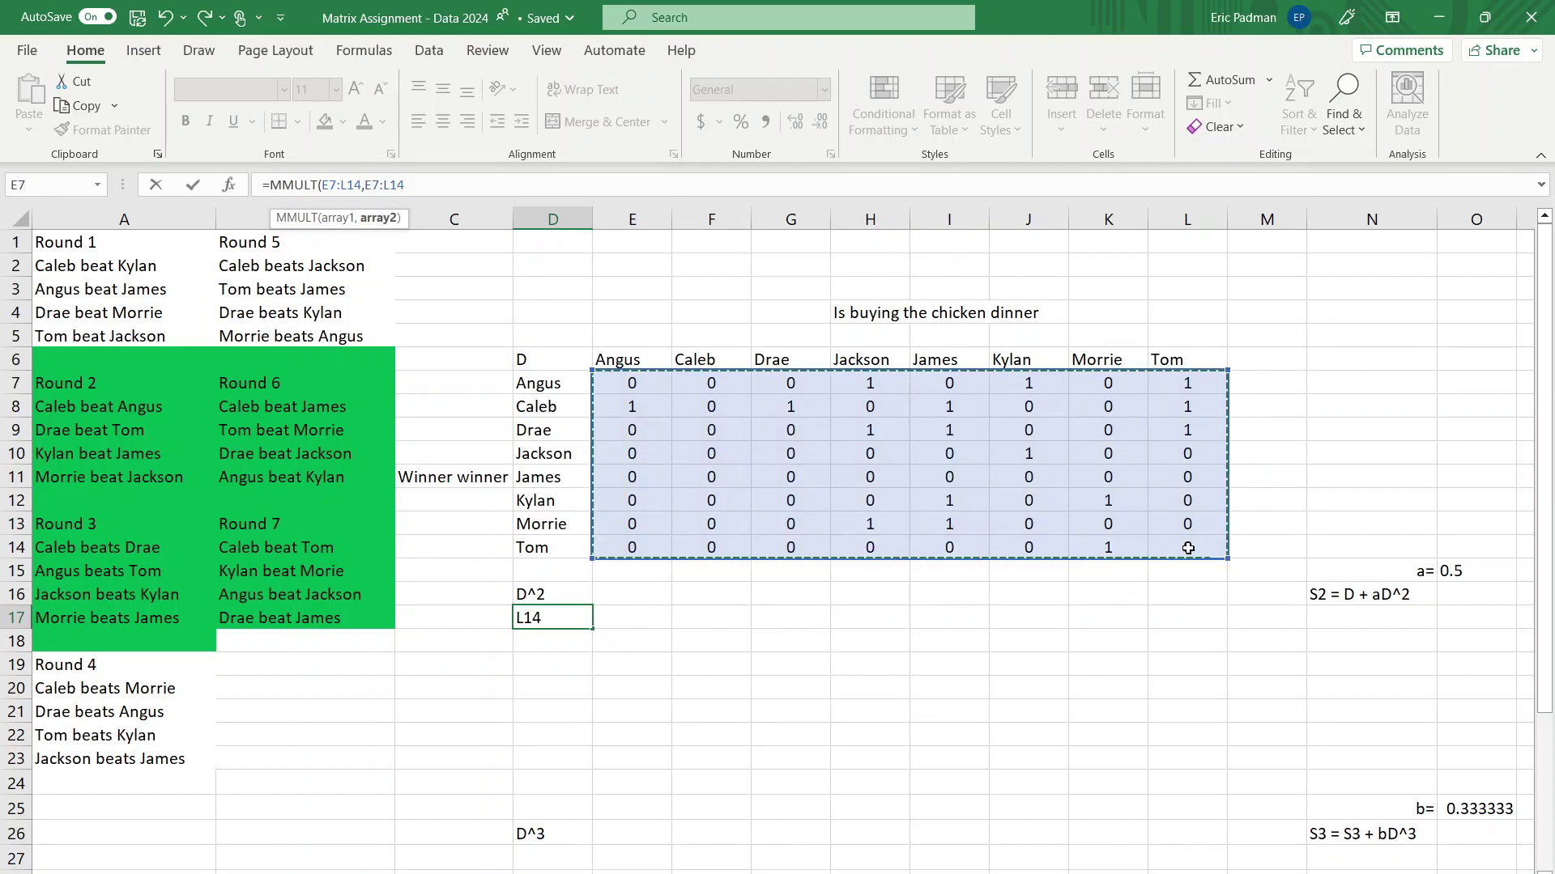
{"action": "key", "text": "Return"}
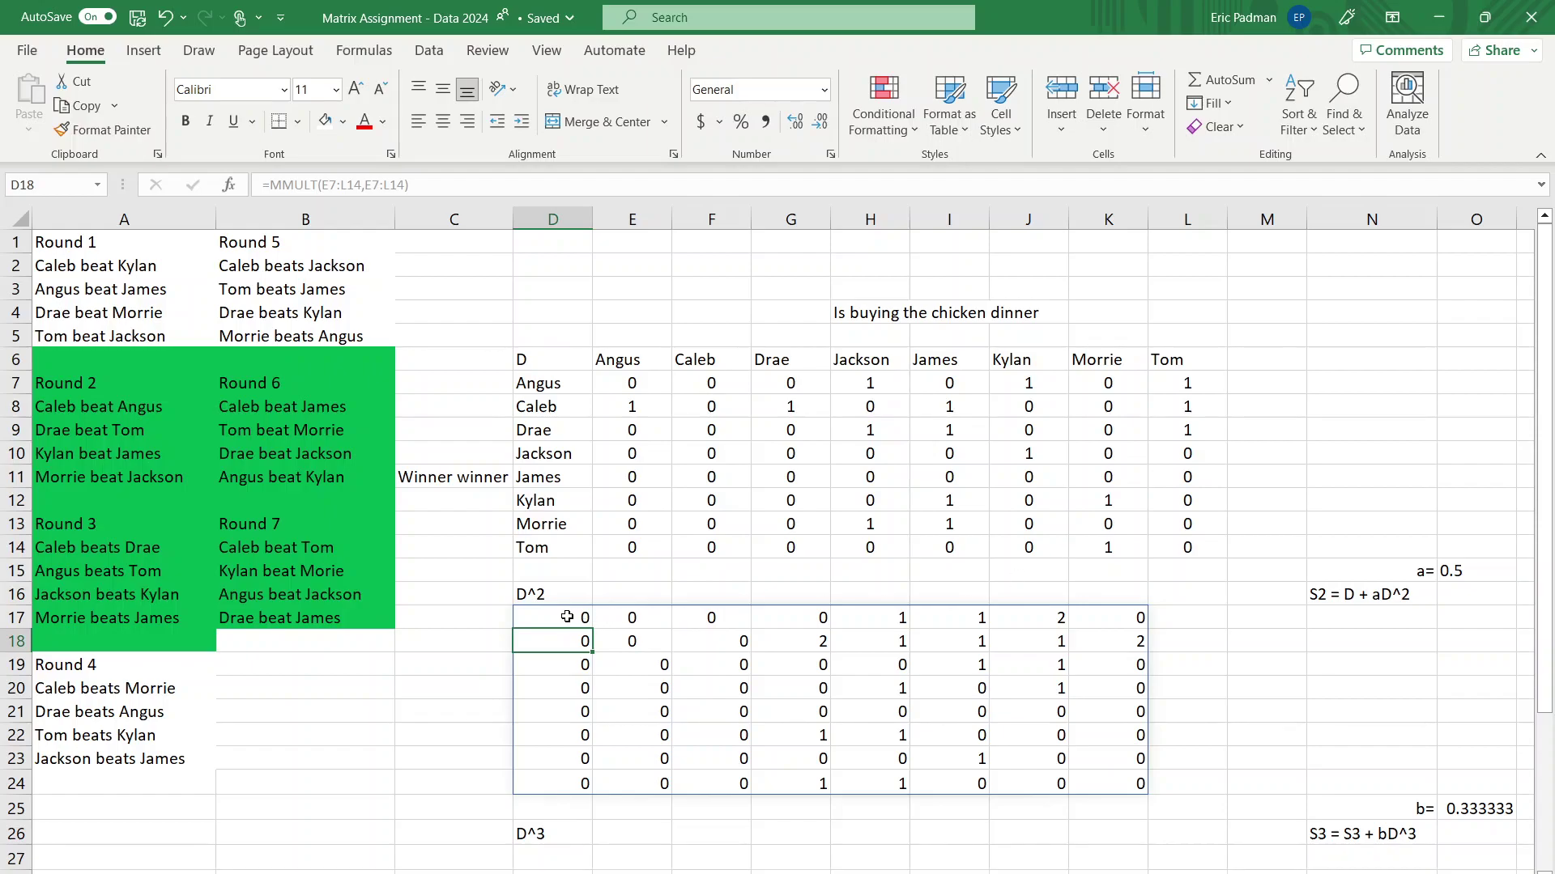
Centre the D² values and cut the MMULT formula out of D17
{"action": "left_click_drag", "start_coordinate": [568, 617], "coordinate": [1130, 789]}
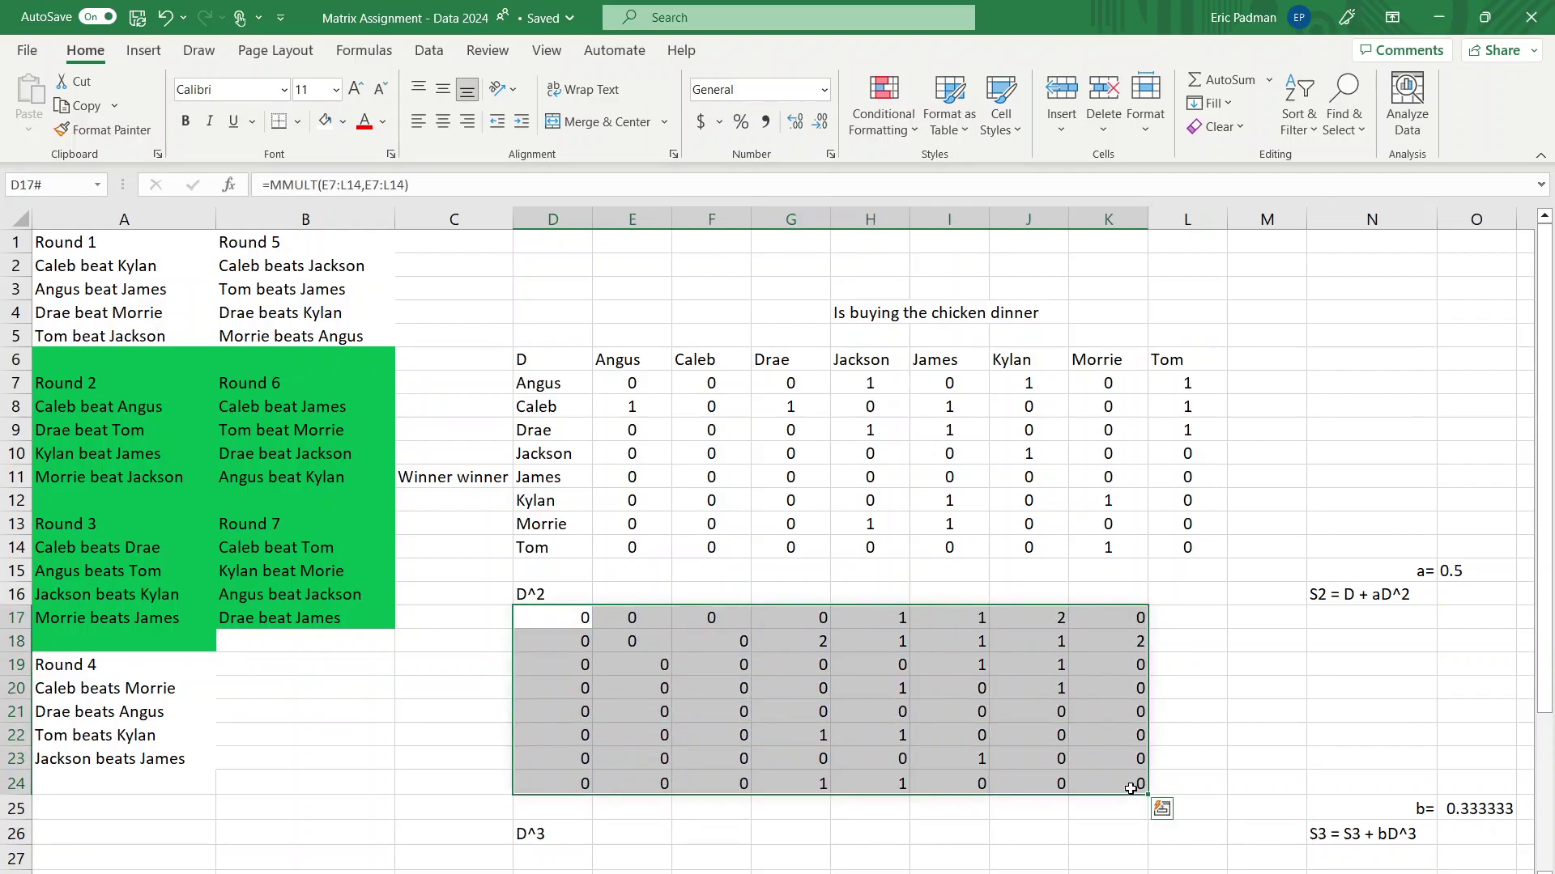
{"action": "left_click", "coordinate": [446, 127]}
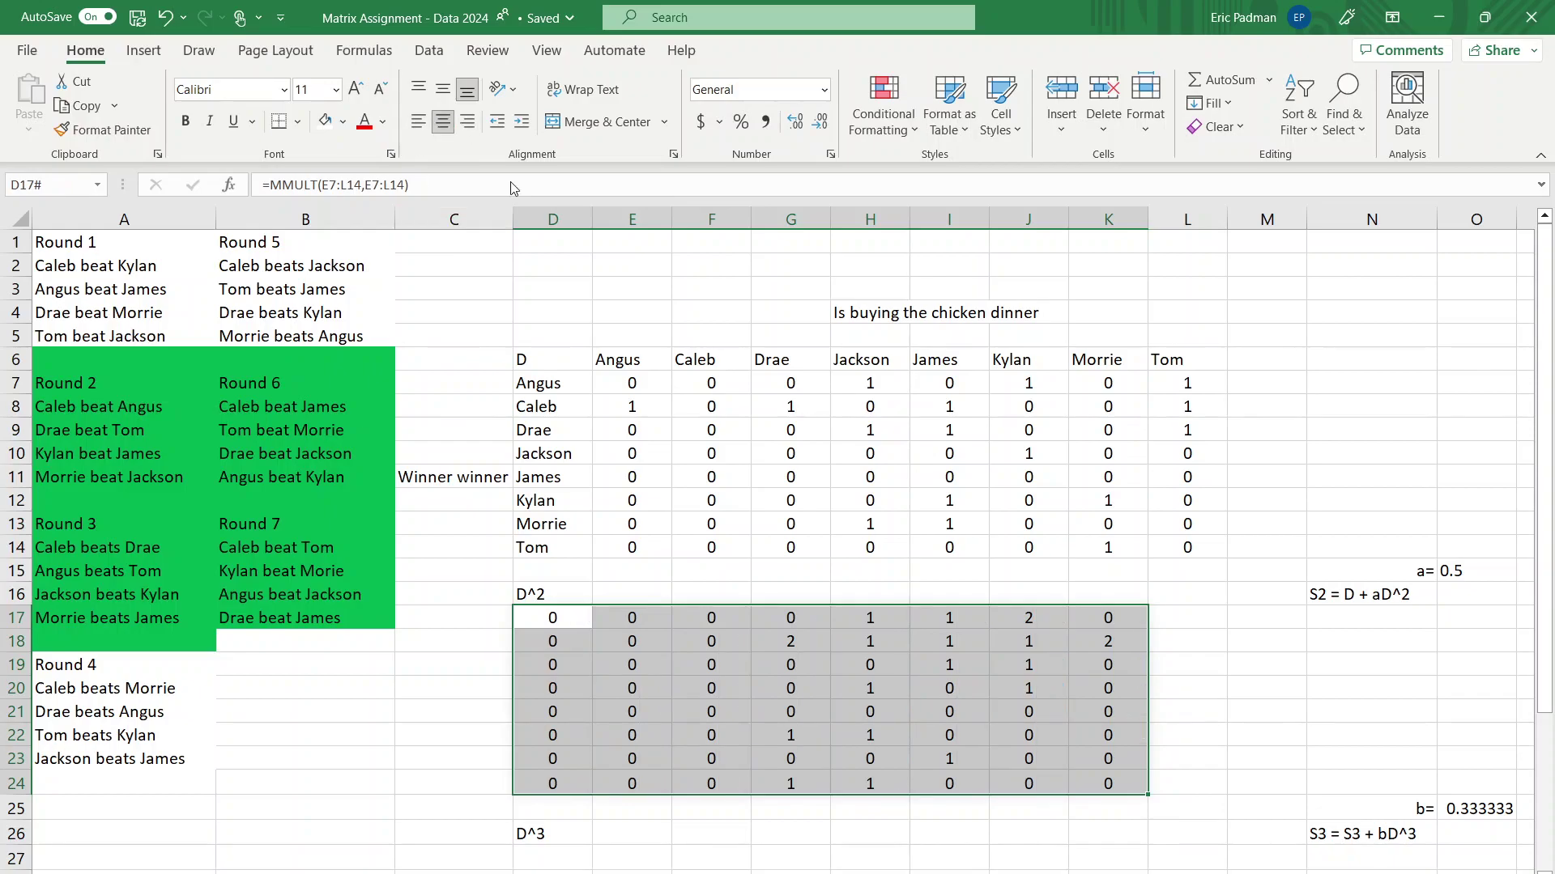
{"action": "left_click", "coordinate": [564, 620]}
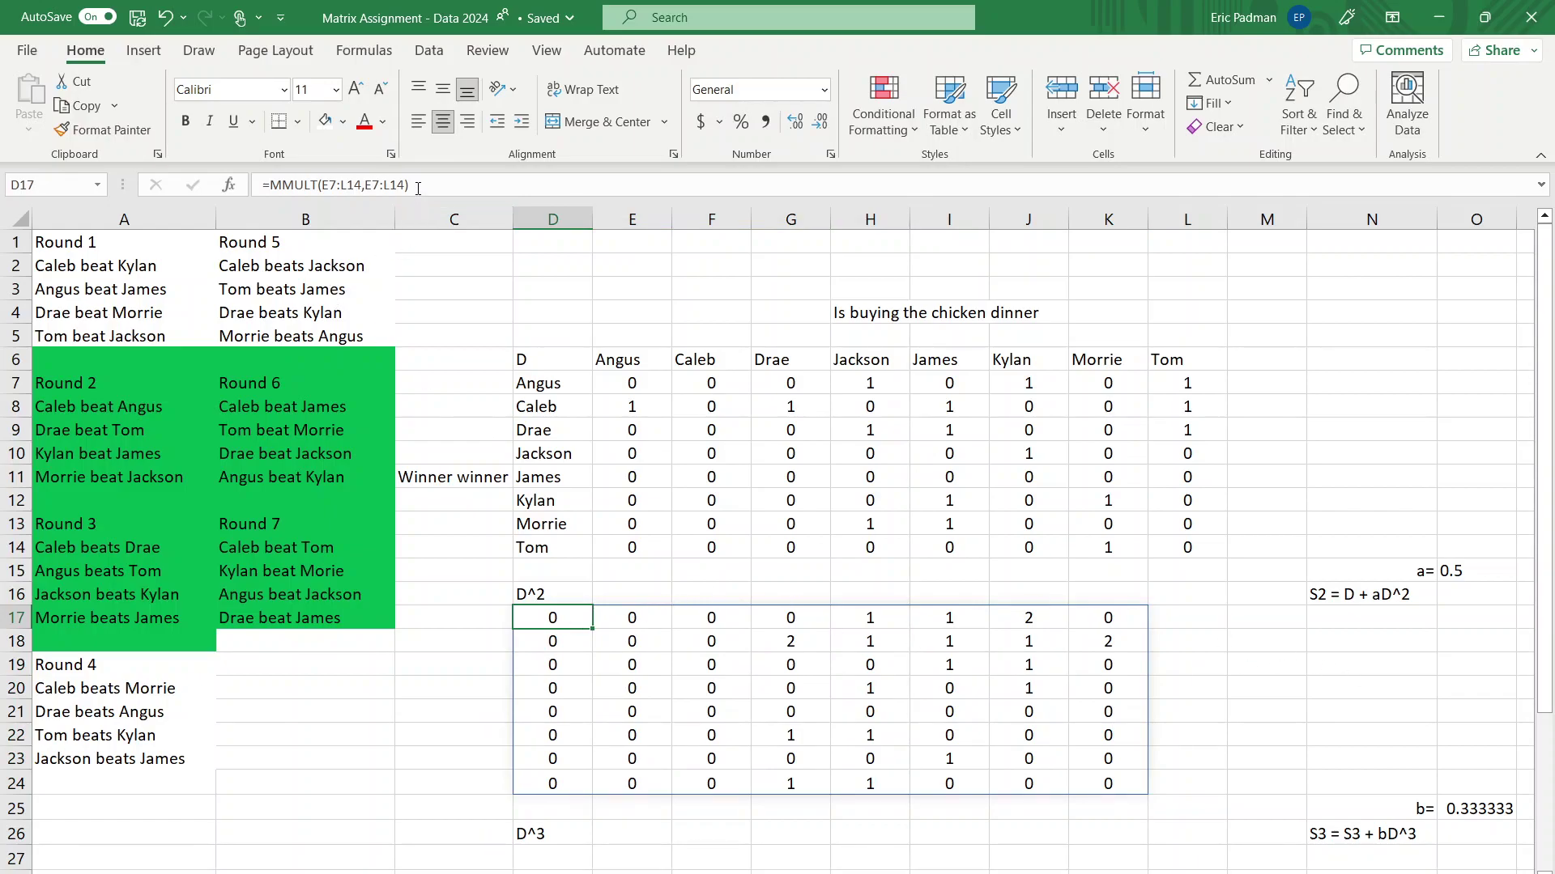
{"action": "left_click_drag", "start_coordinate": [417, 188], "coordinate": [197, 192]}
{"action": "key", "text": "ctrl+c"}
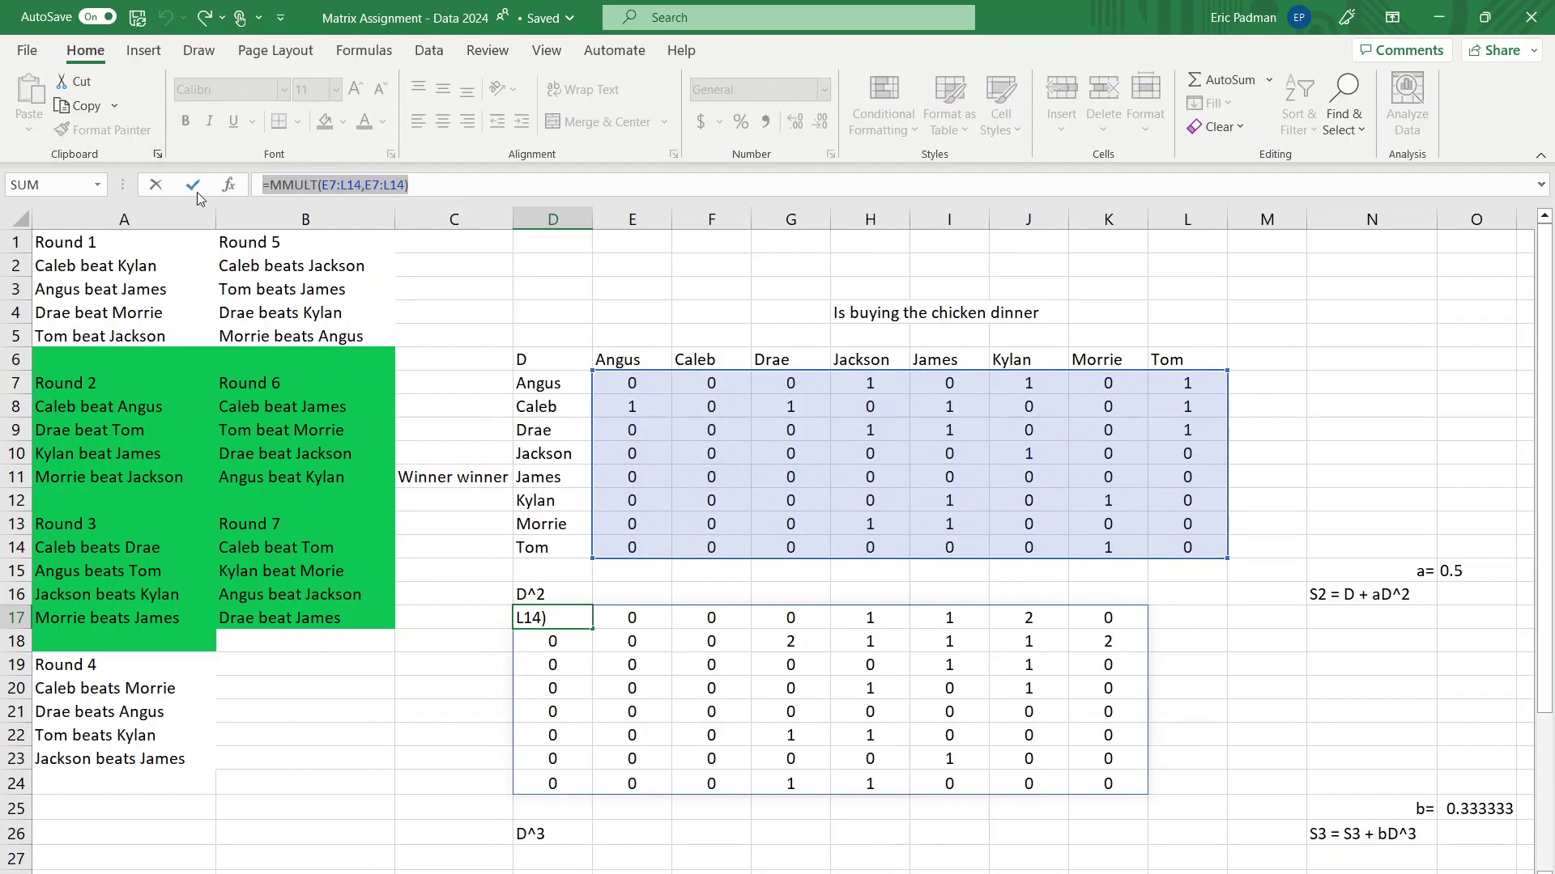
{"action": "key", "text": "BackSpace"}
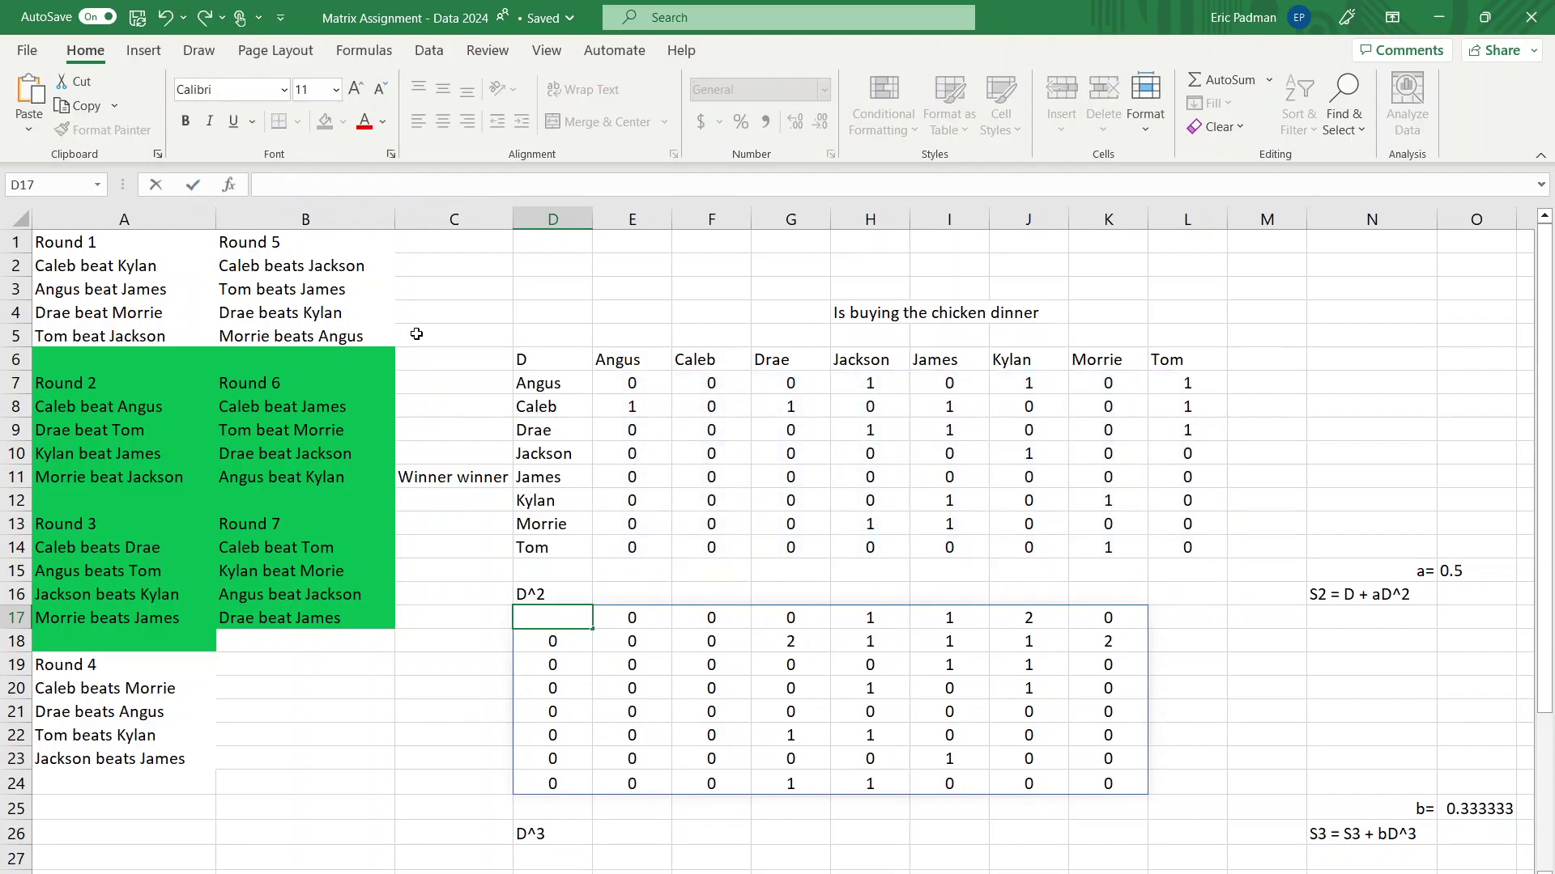
Paste the D² formula into E17 and centre the shifted result's last column
{"action": "left_click", "coordinate": [637, 620]}
{"action": "key", "text": "ctrl+v"}
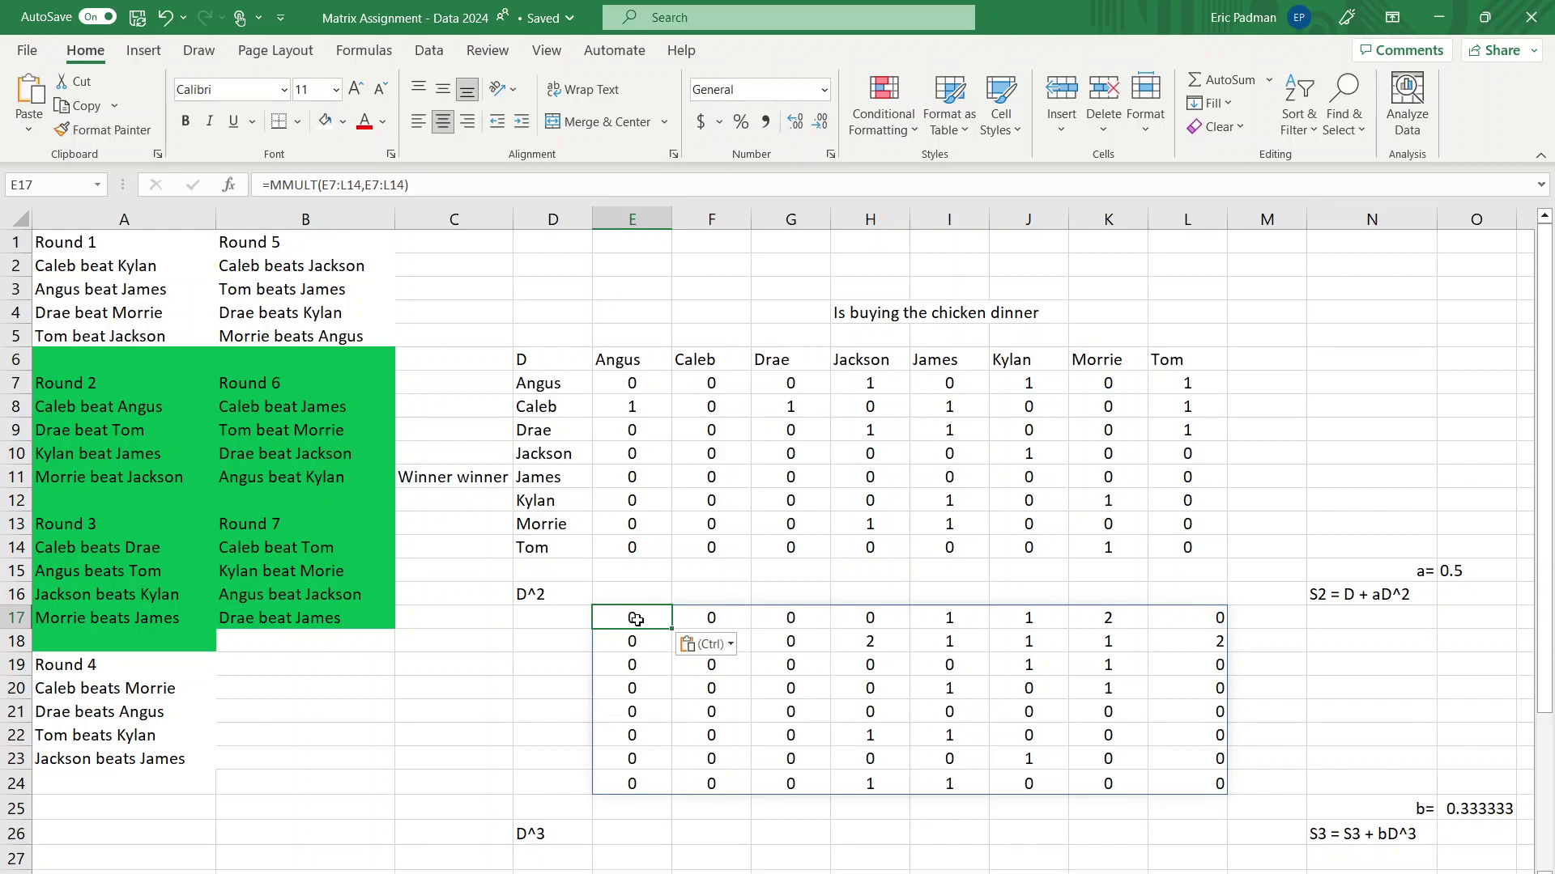
{"action": "key", "text": "Down"}
{"action": "key", "text": "Right"}
{"action": "key", "text": "Right"}
{"action": "key", "text": "Right"}
{"action": "key", "text": "Right"}
{"action": "key", "text": "Right"}
{"action": "key", "text": "Right"}
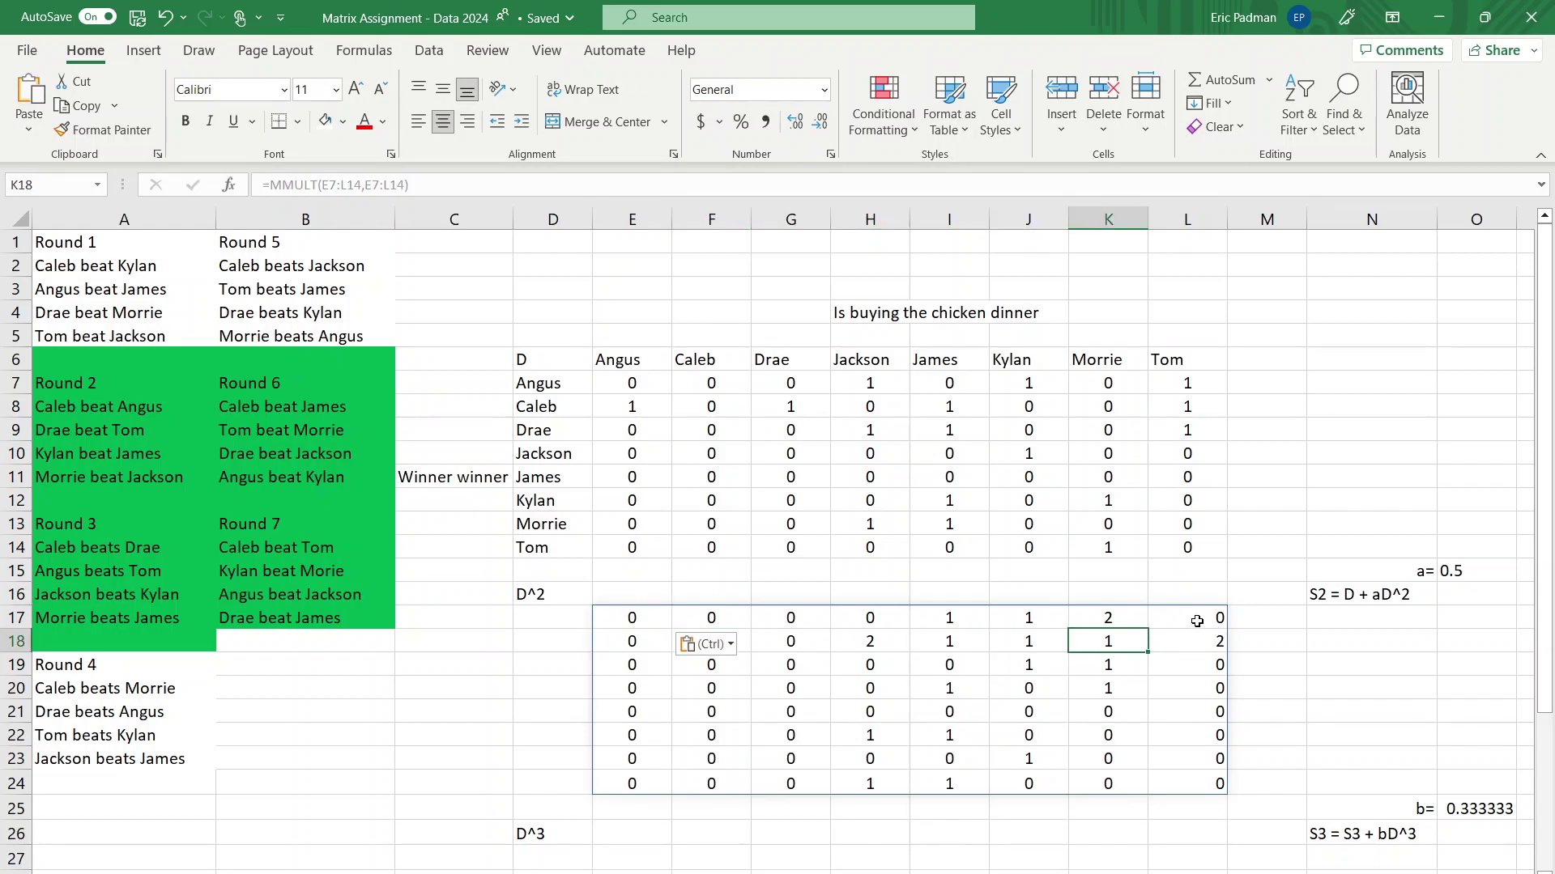
{"action": "left_click_drag", "start_coordinate": [1207, 622], "coordinate": [1190, 773]}
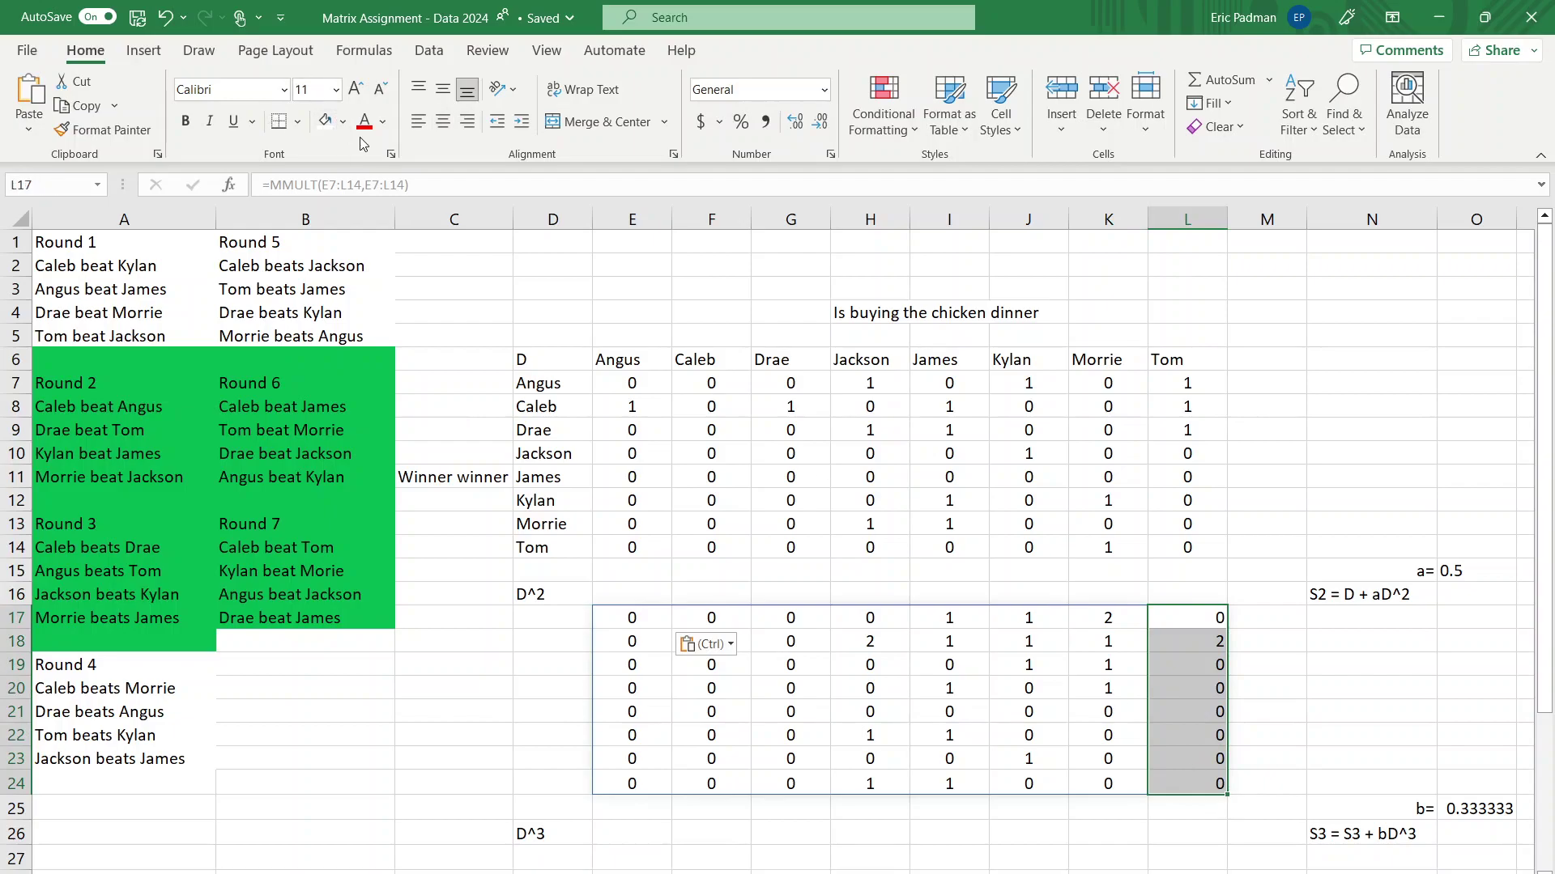
{"action": "left_click", "coordinate": [435, 128]}
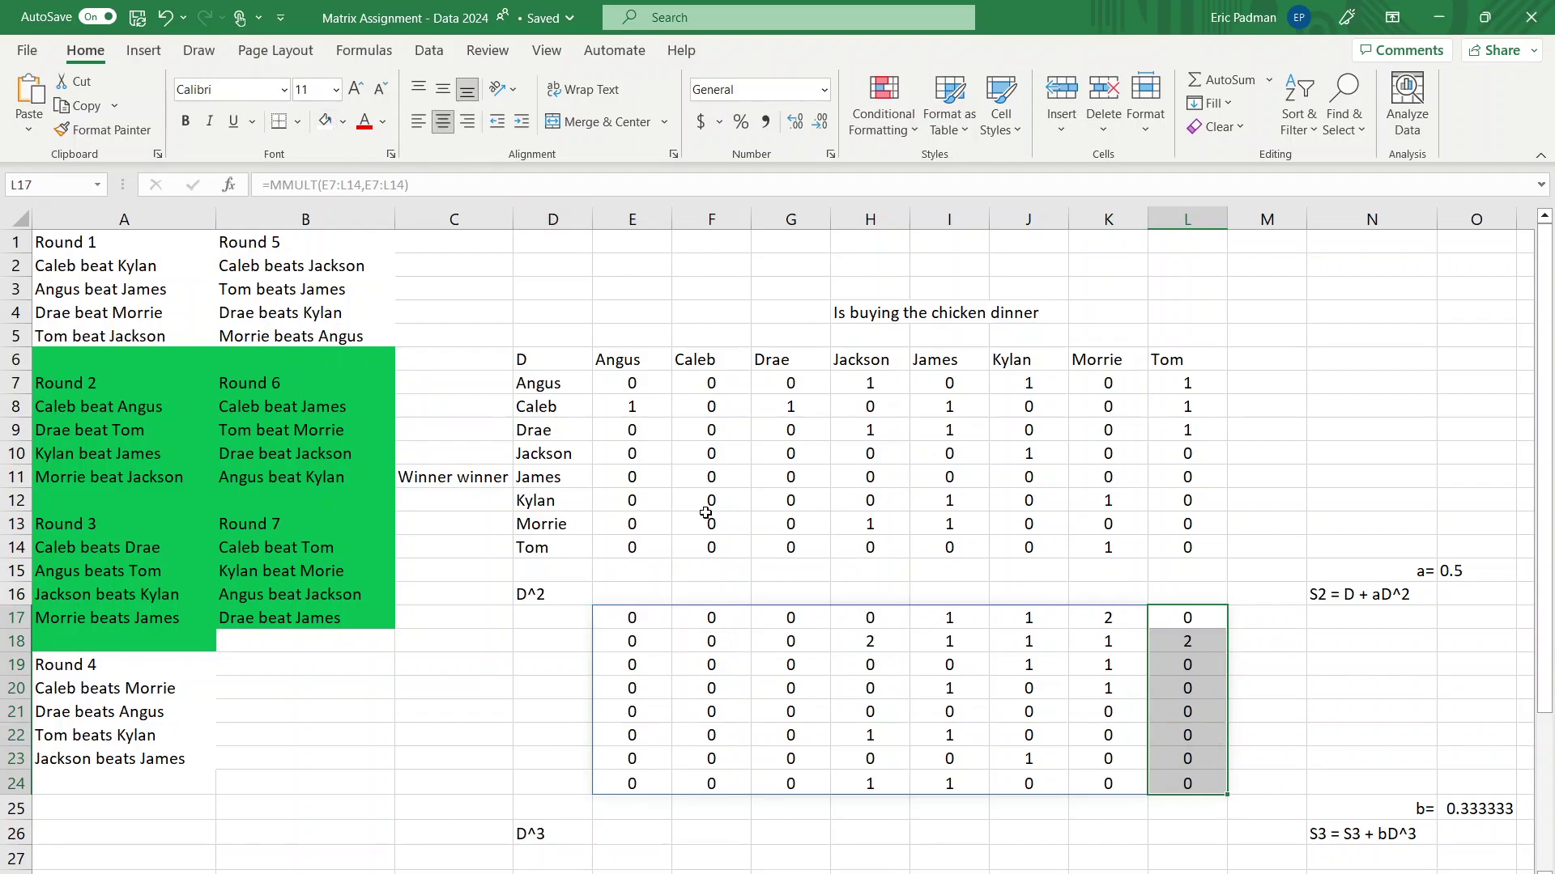
{"action": "left_click", "coordinate": [533, 641]}
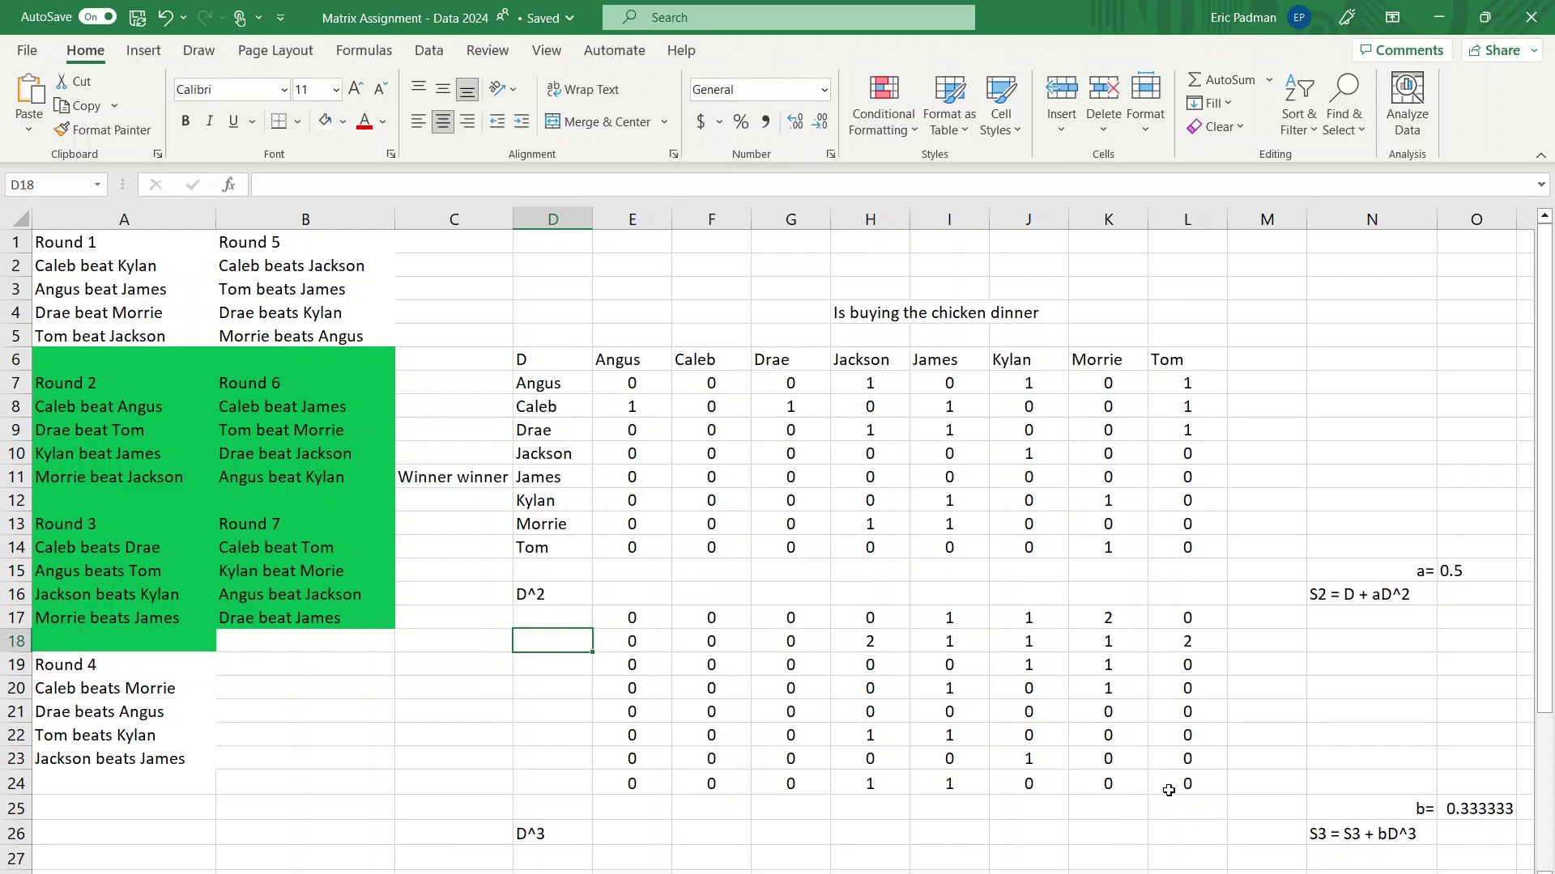
{"action": "right_click", "coordinate": [623, 615]}
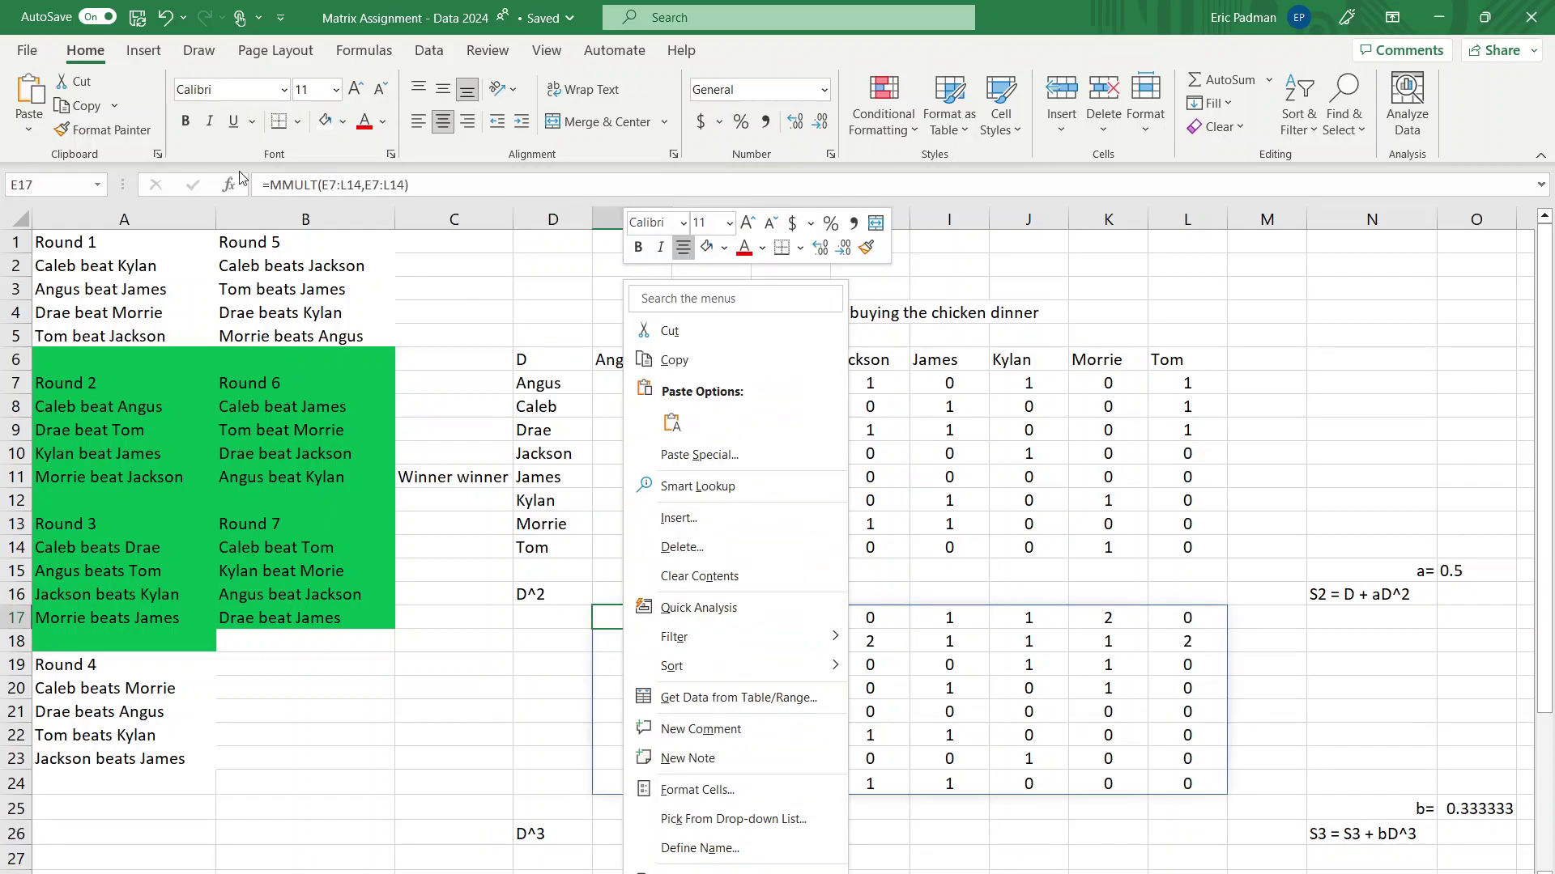
{"action": "left_click", "coordinate": [341, 181]}
{"action": "left_click", "coordinate": [341, 182]}
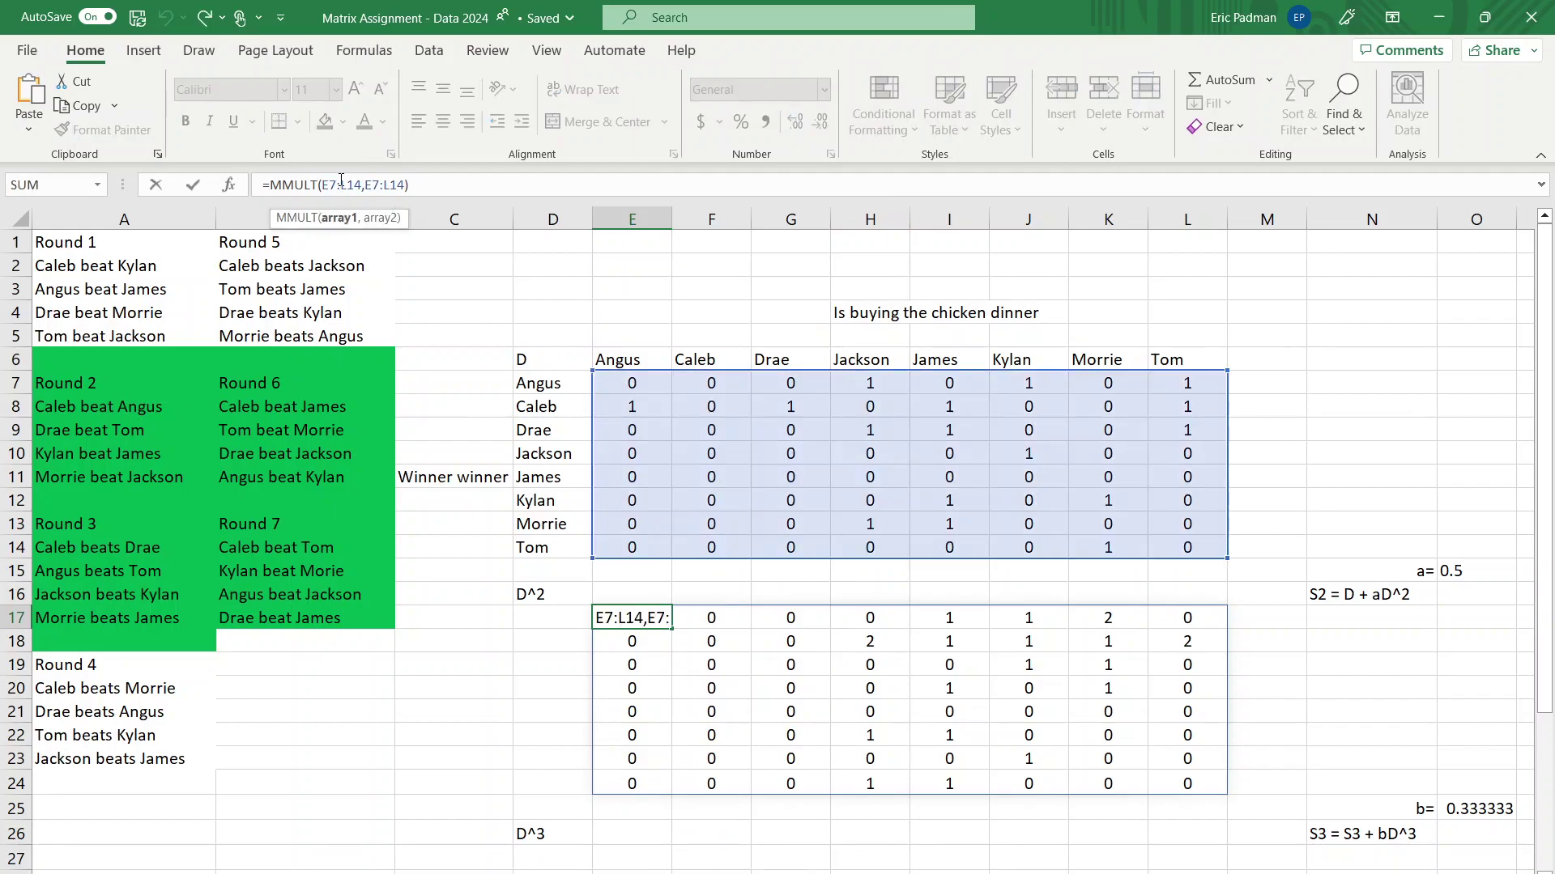
{"action": "left_click", "coordinate": [395, 182]}
{"action": "double_click", "coordinate": [395, 181]}
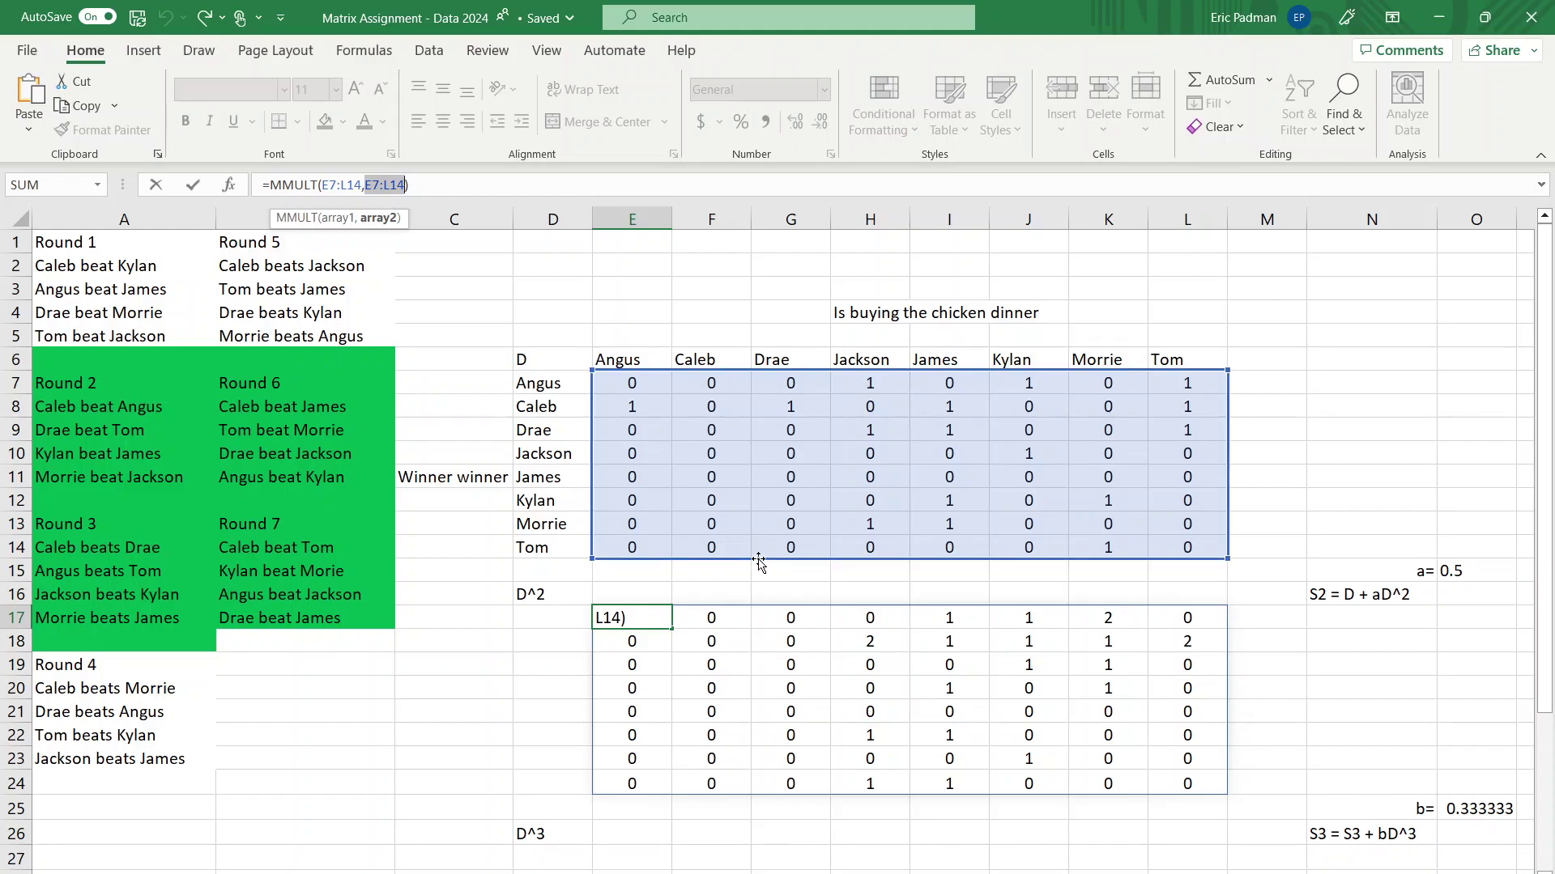
{"action": "key", "text": "Escape"}
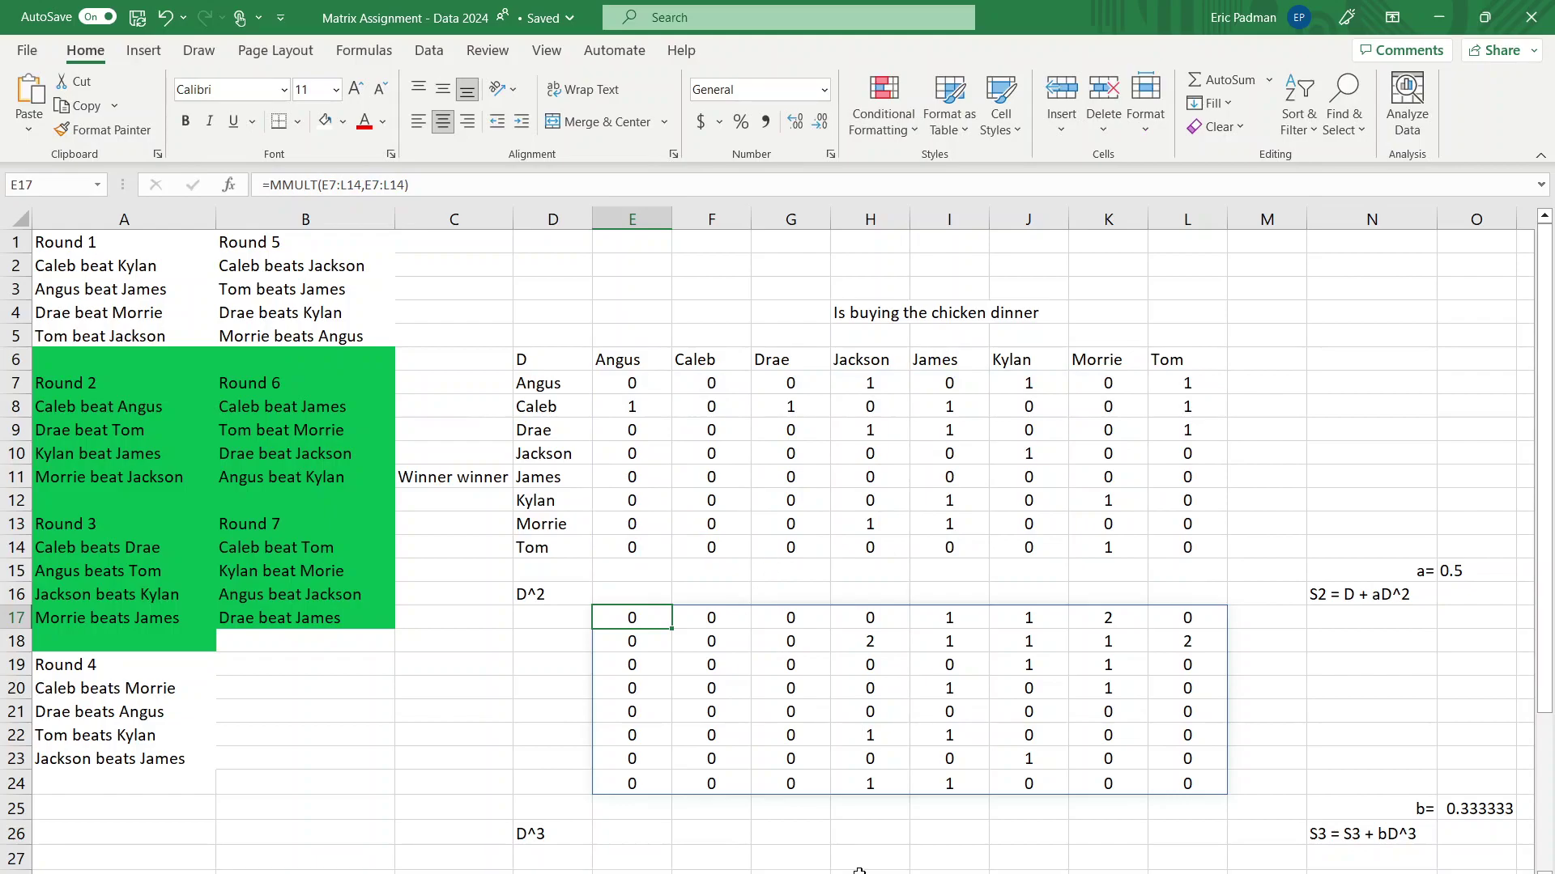
{"action": "right_click", "coordinate": [779, 600]}
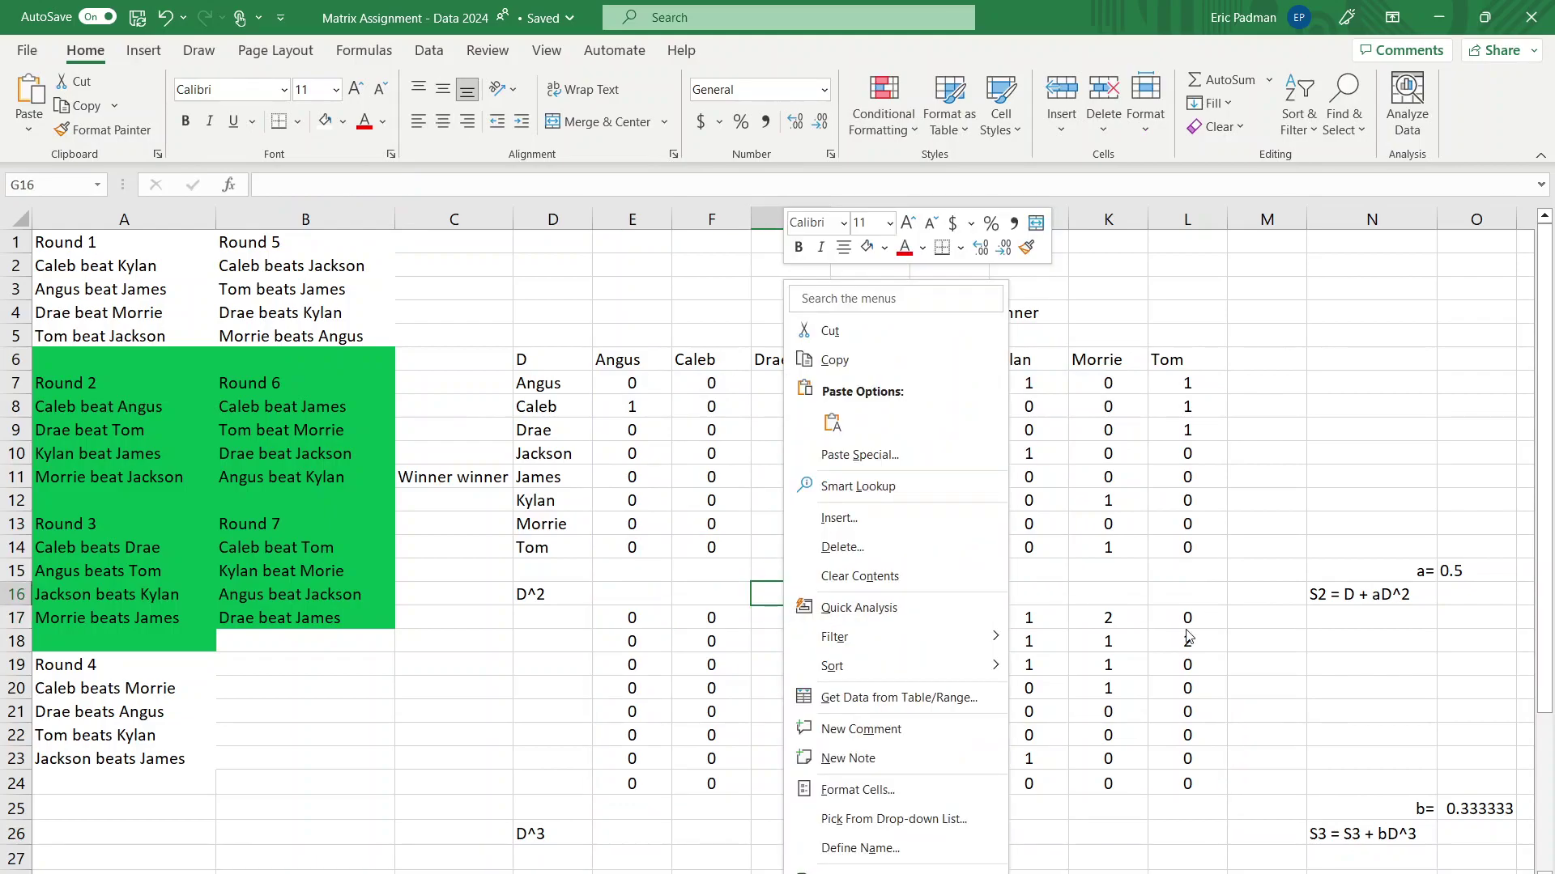
{"action": "right_click", "coordinate": [1234, 621]}
{"action": "left_click", "coordinate": [1204, 324]}
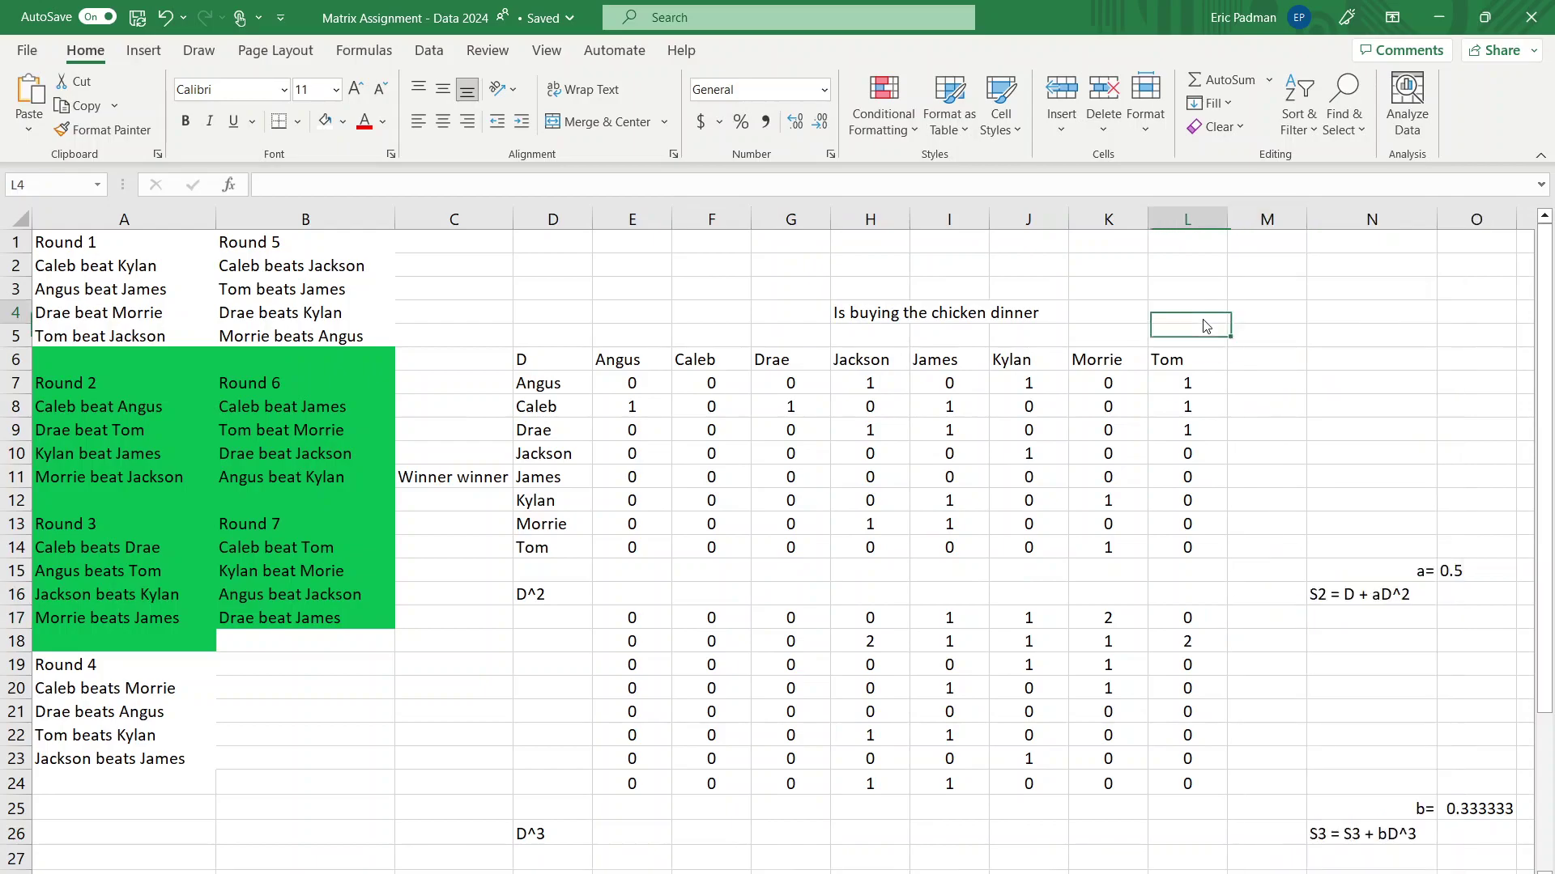
{"action": "right_click", "coordinate": [1204, 325]}
{"action": "key", "text": "Escape"}
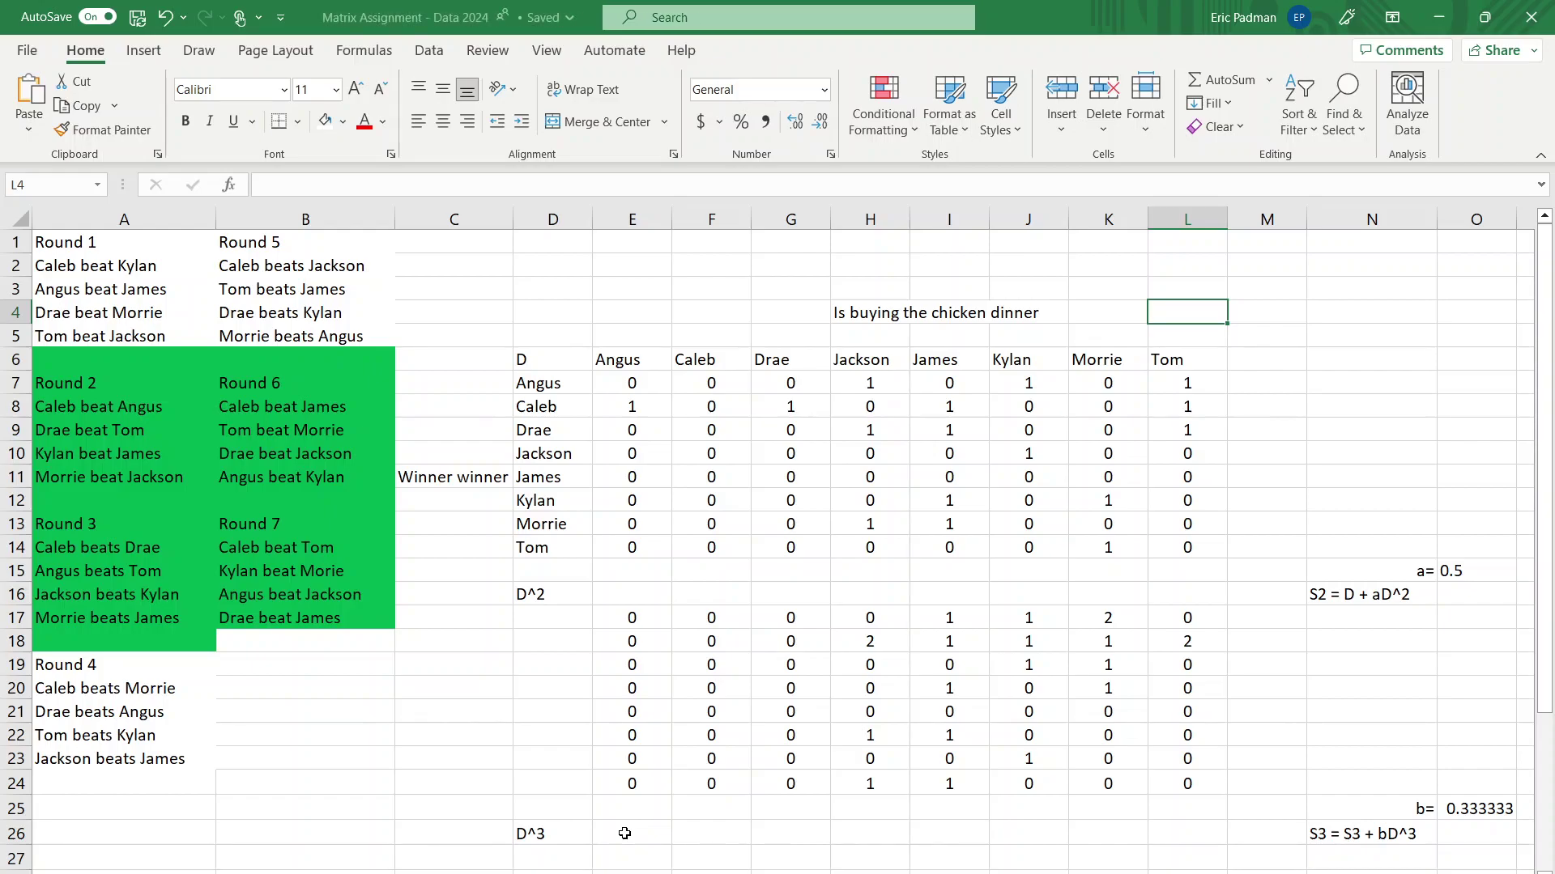
Enter =E7+O15*E17 in N17 for the first S2 value
{"action": "left_click", "coordinate": [1376, 620]}
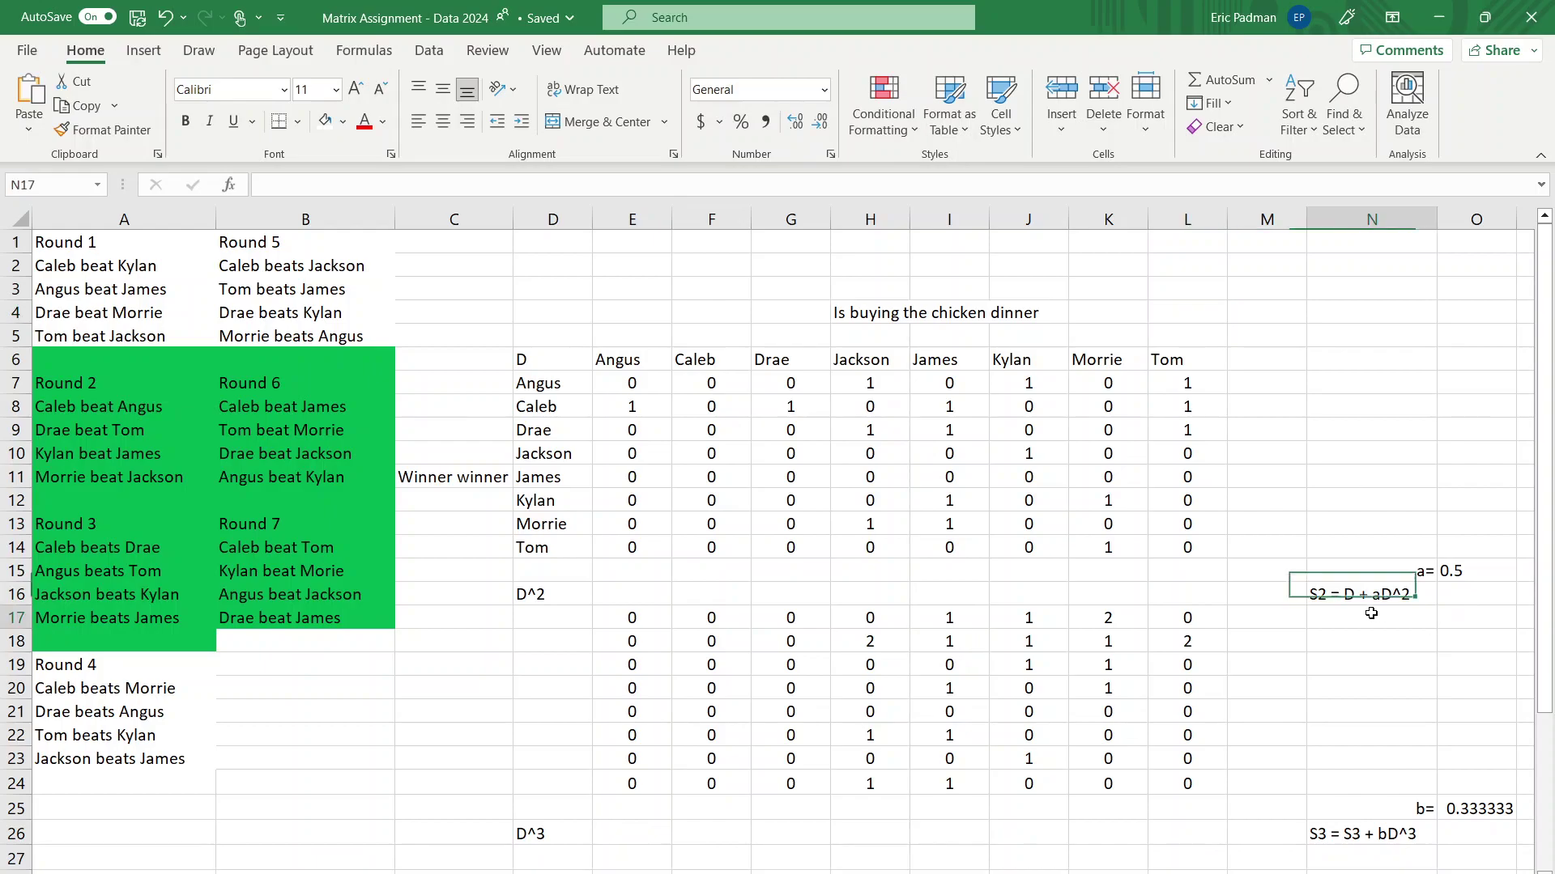
{"action": "right_click", "coordinate": [1374, 619]}
{"action": "left_click", "coordinate": [1395, 619]}
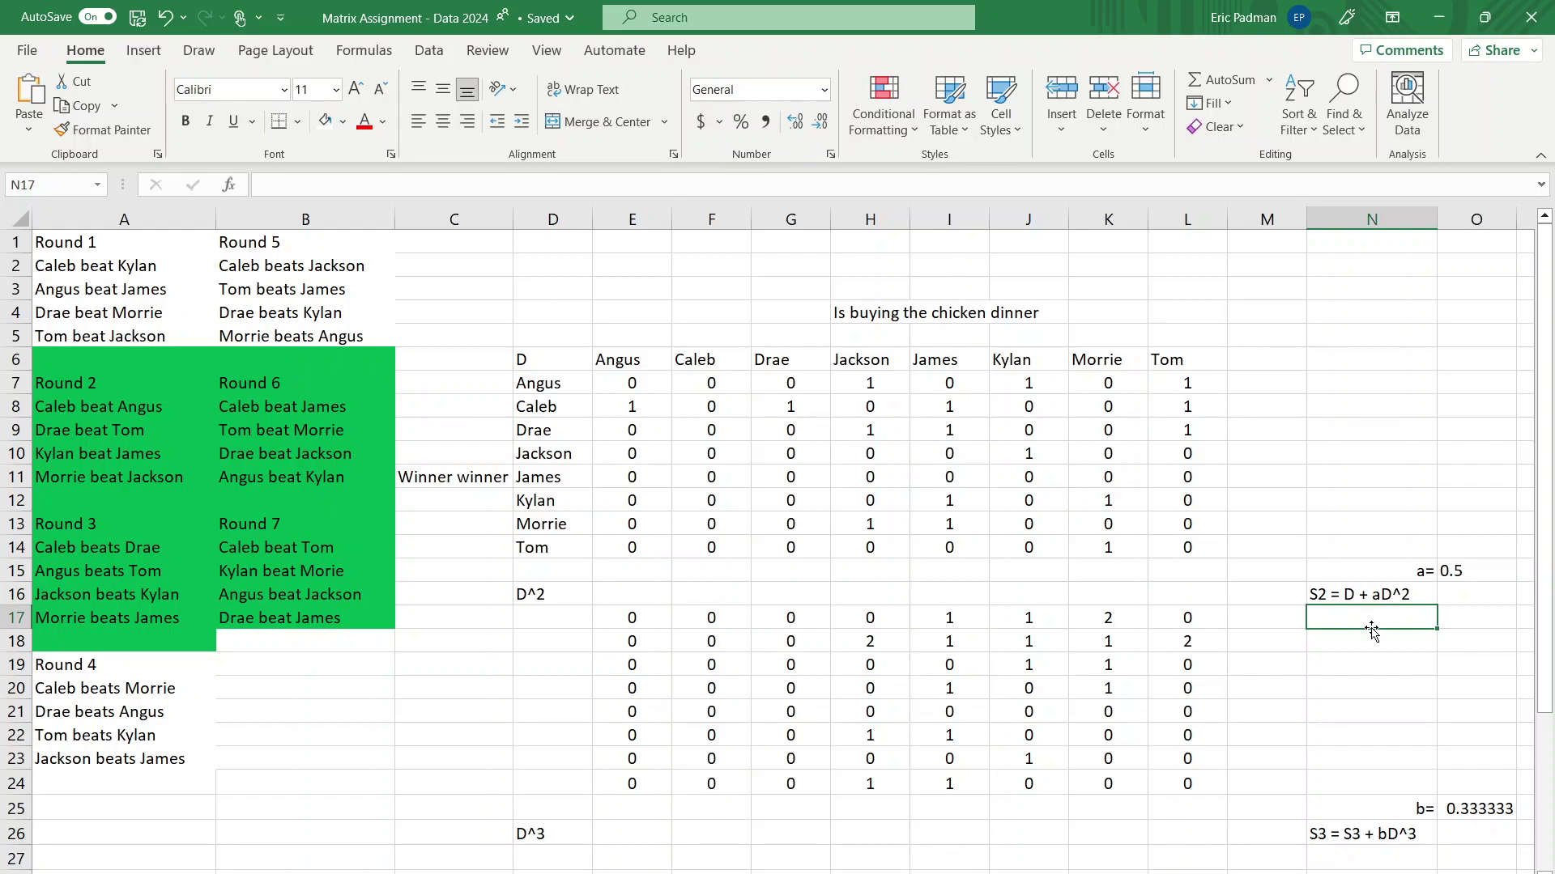
{"action": "type", "text": "="}
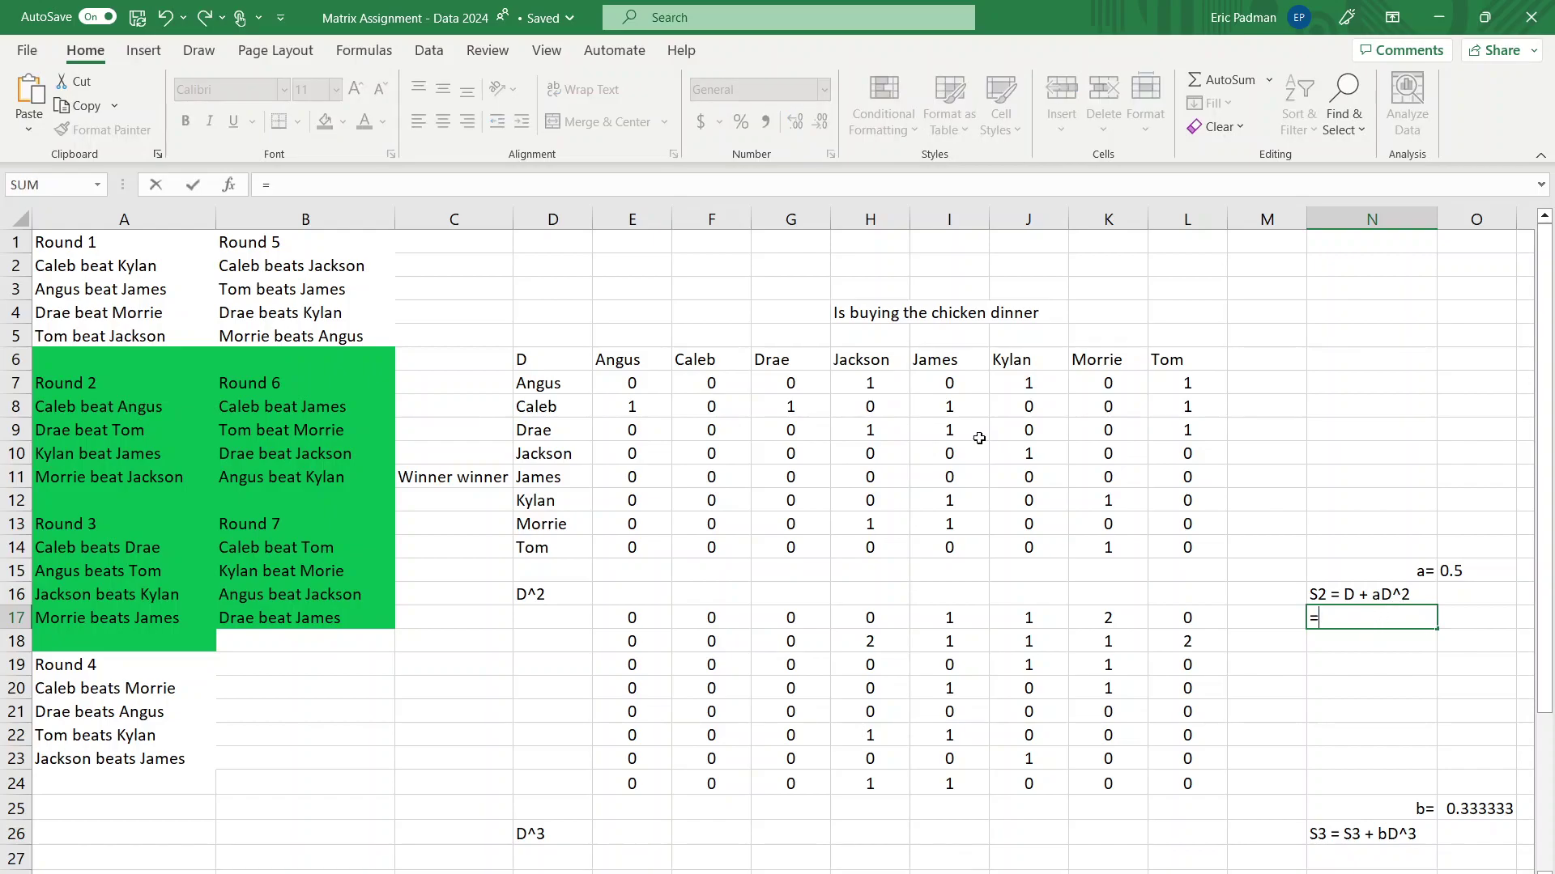
{"action": "left_click", "coordinate": [635, 383]}
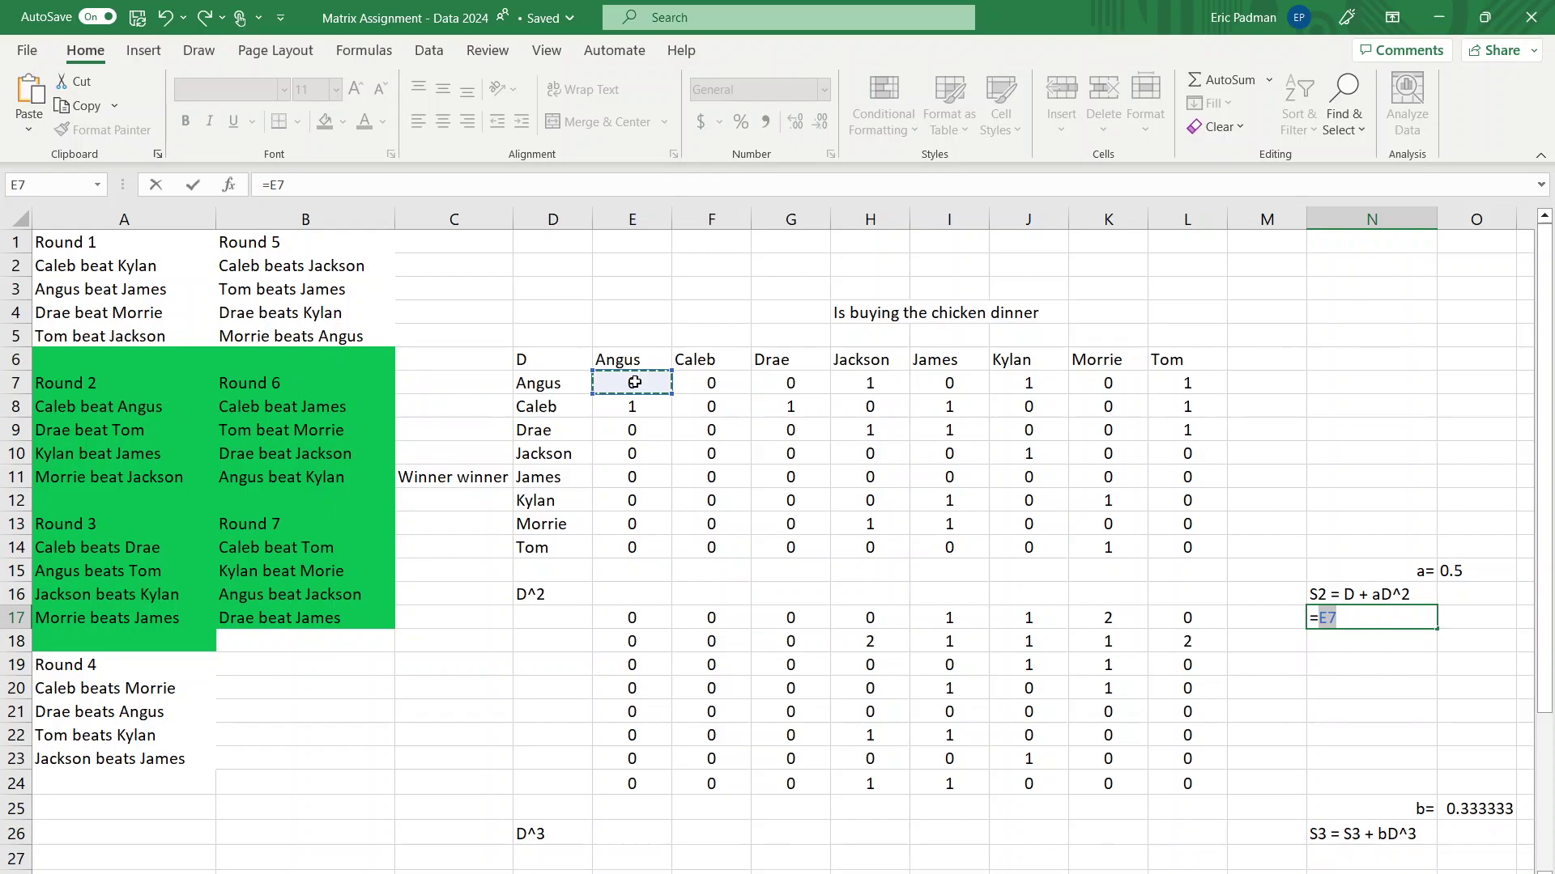
{"action": "type", "text": "+"}
{"action": "left_click", "coordinate": [1469, 571]}
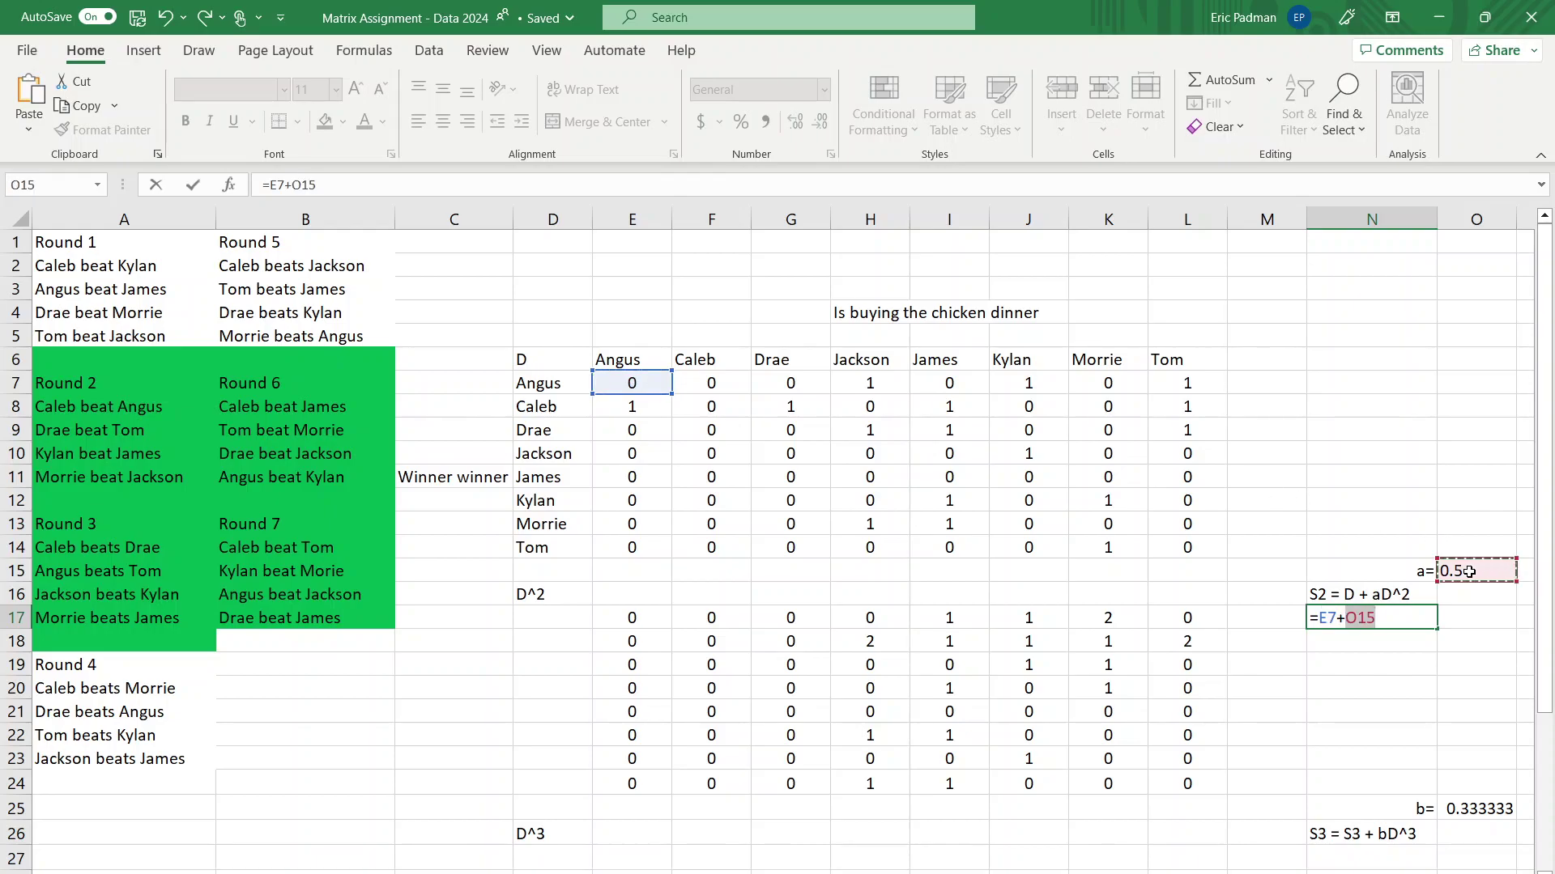
{"action": "type", "text": "*"}
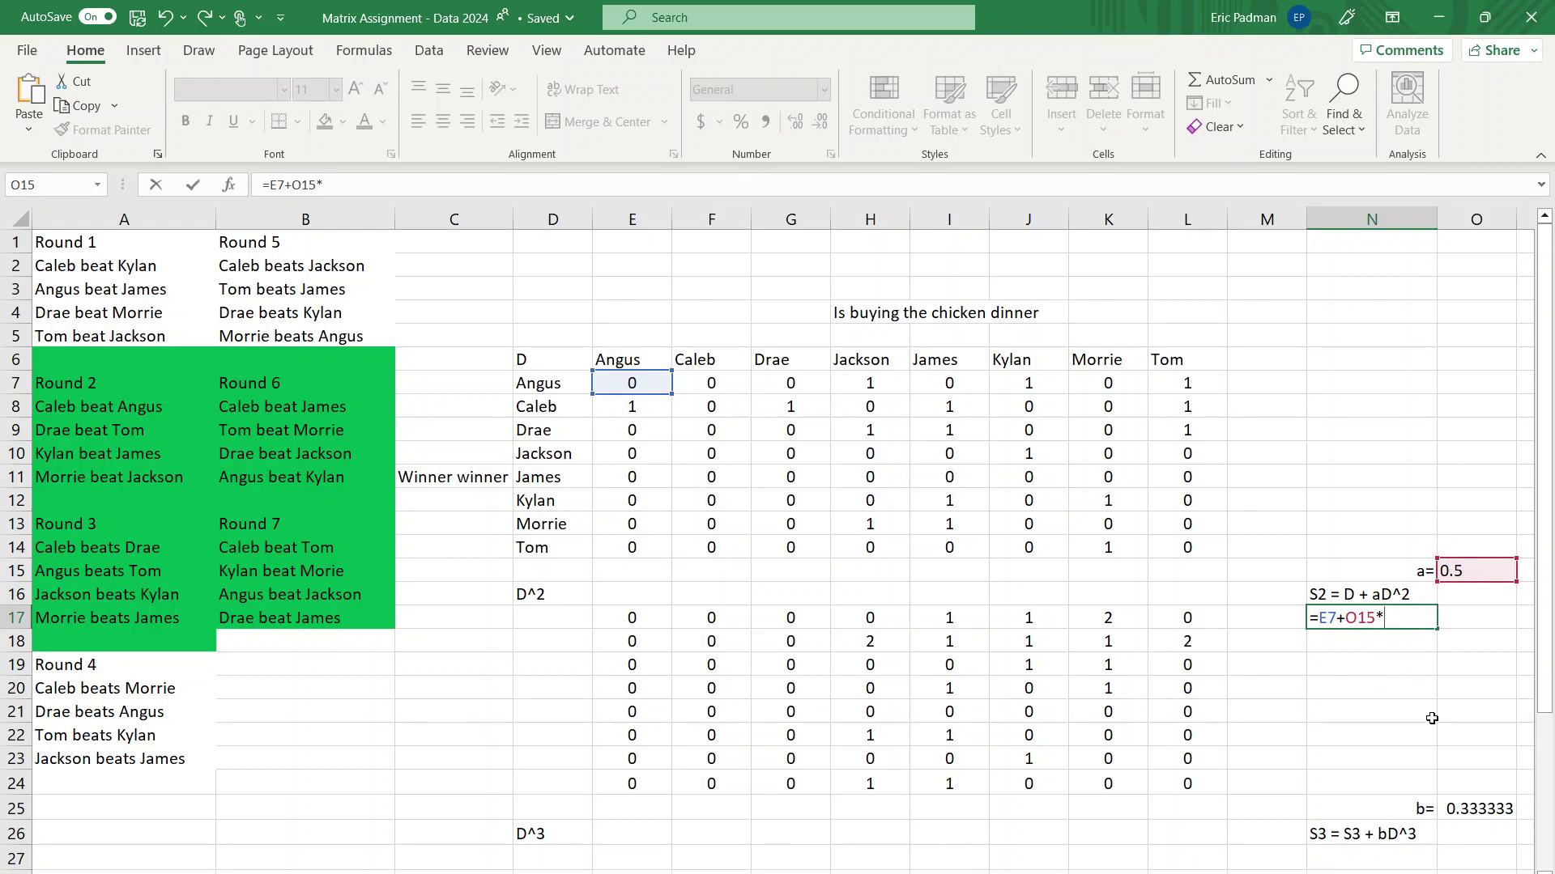
{"action": "left_click", "coordinate": [637, 617]}
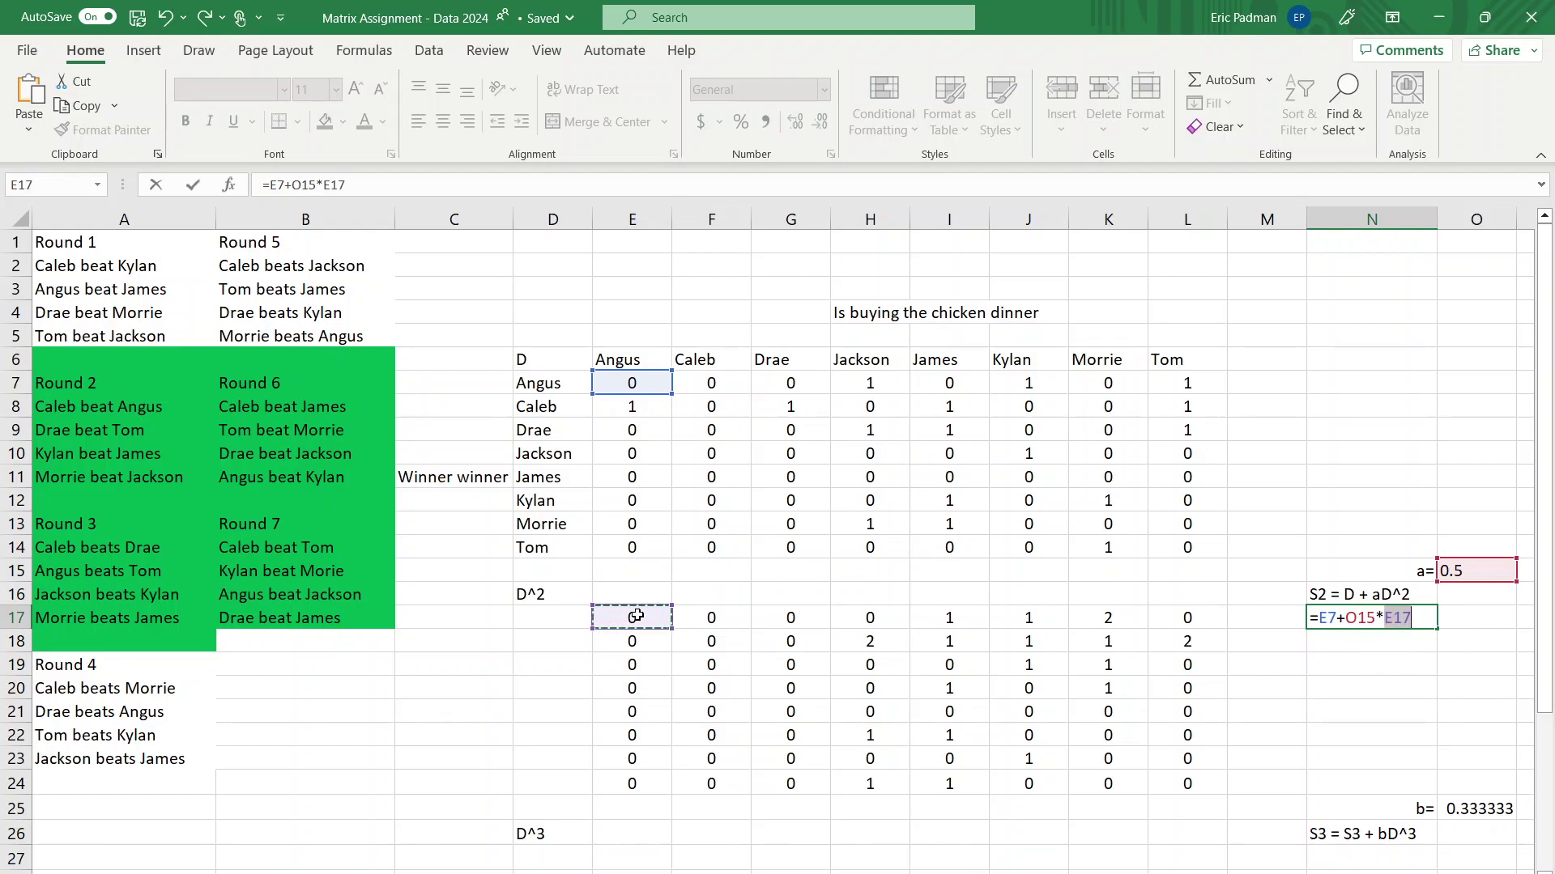
{"action": "key", "text": "Return"}
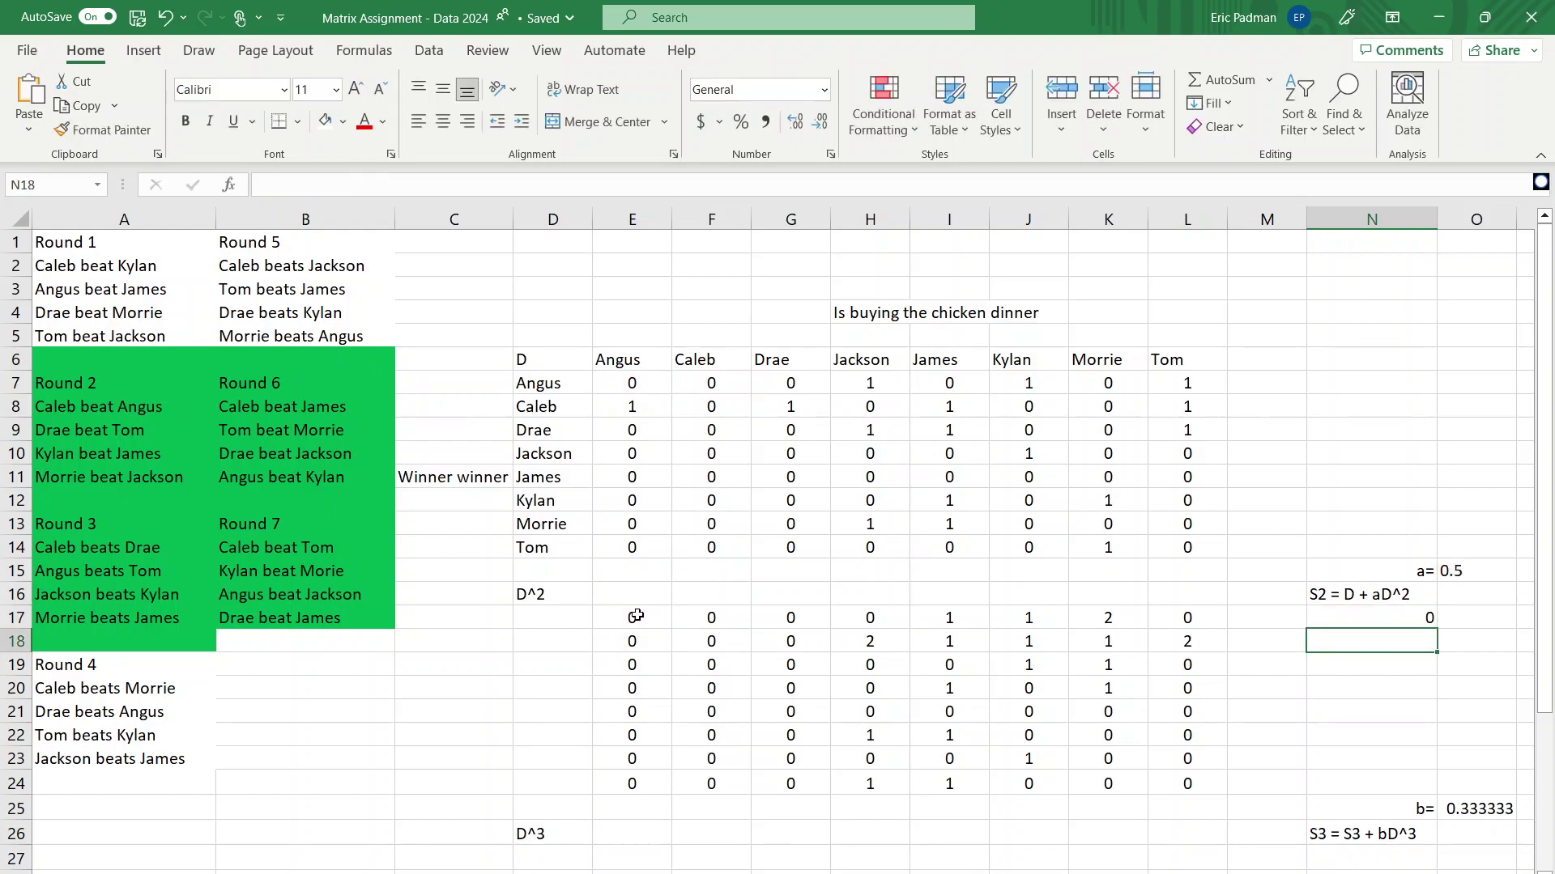
Fill N17's formula down to N24 and open N18's formula for editing
{"action": "scroll", "coordinate": [1313, 870], "scroll_direction": "right", "scroll_amount": 2}
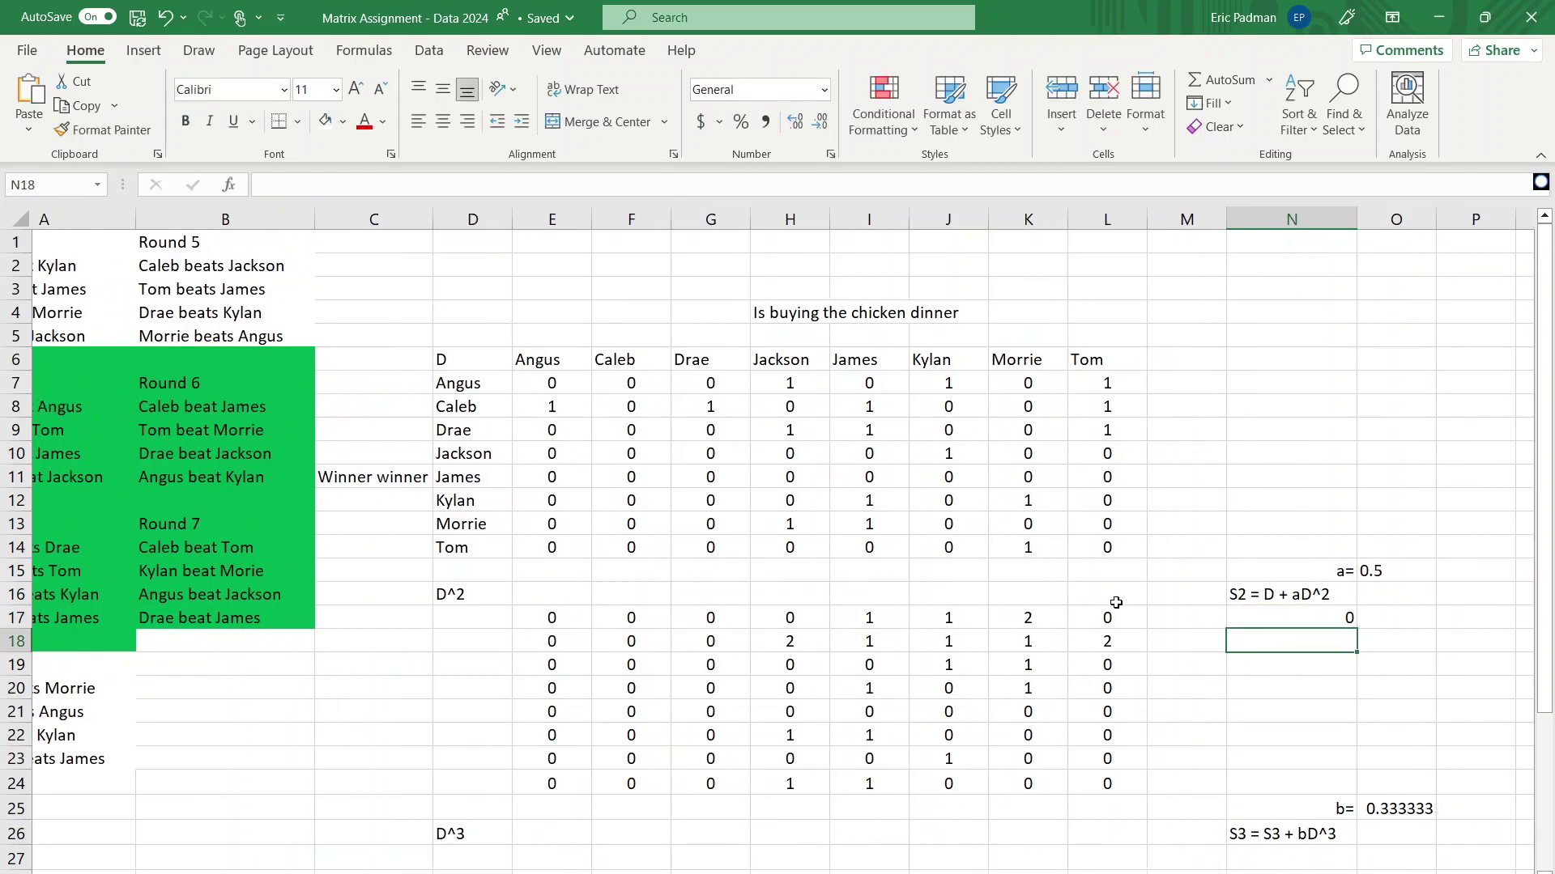
{"action": "left_click", "coordinate": [1299, 622]}
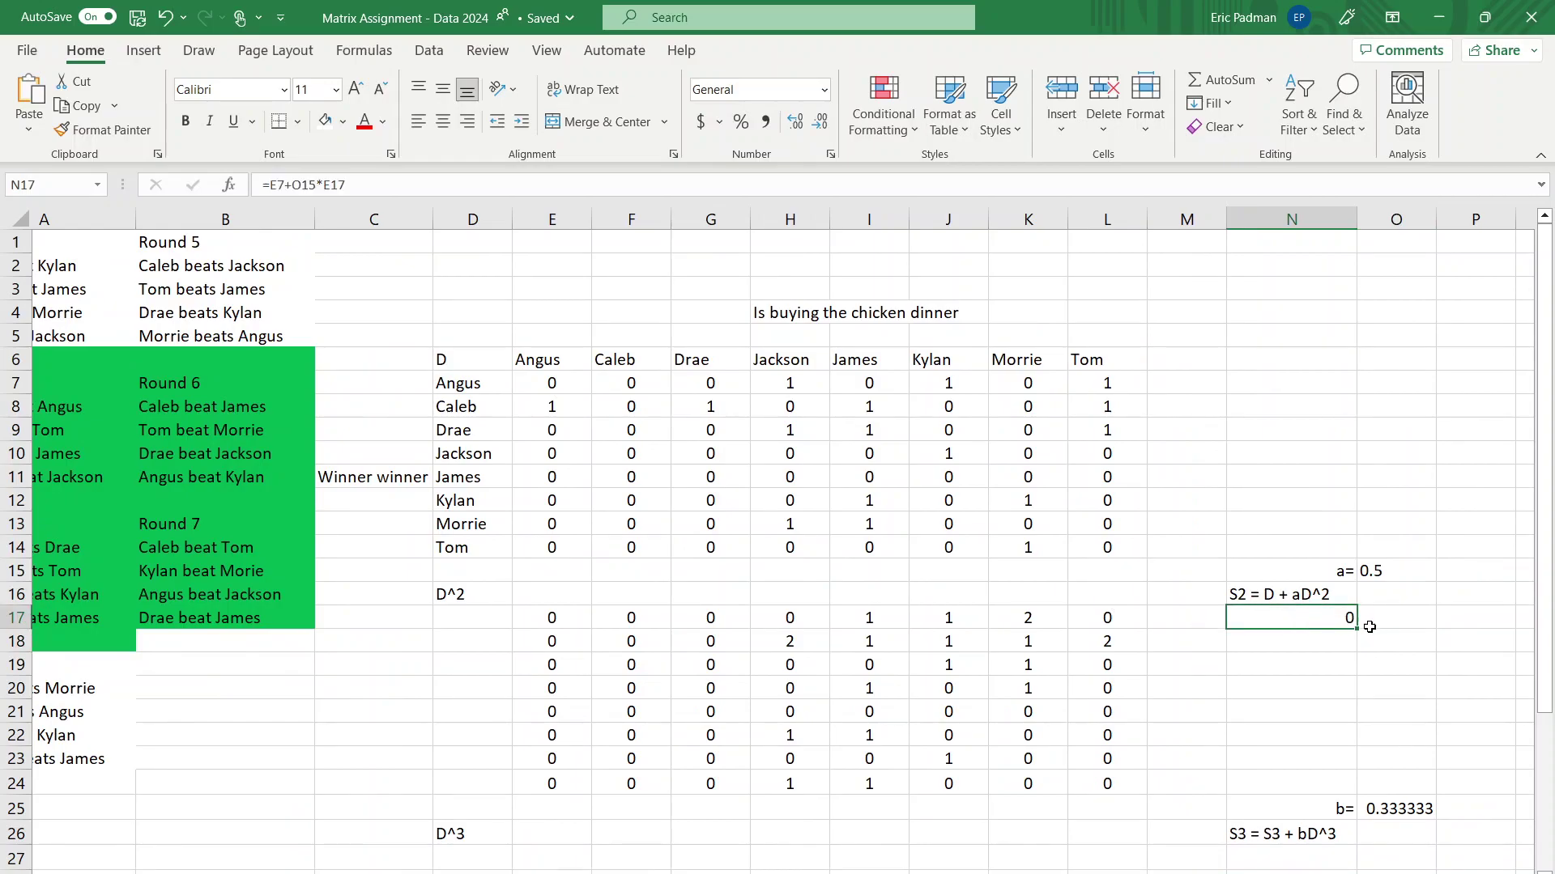
{"action": "left_click_drag", "start_coordinate": [1356, 629], "coordinate": [1345, 792]}
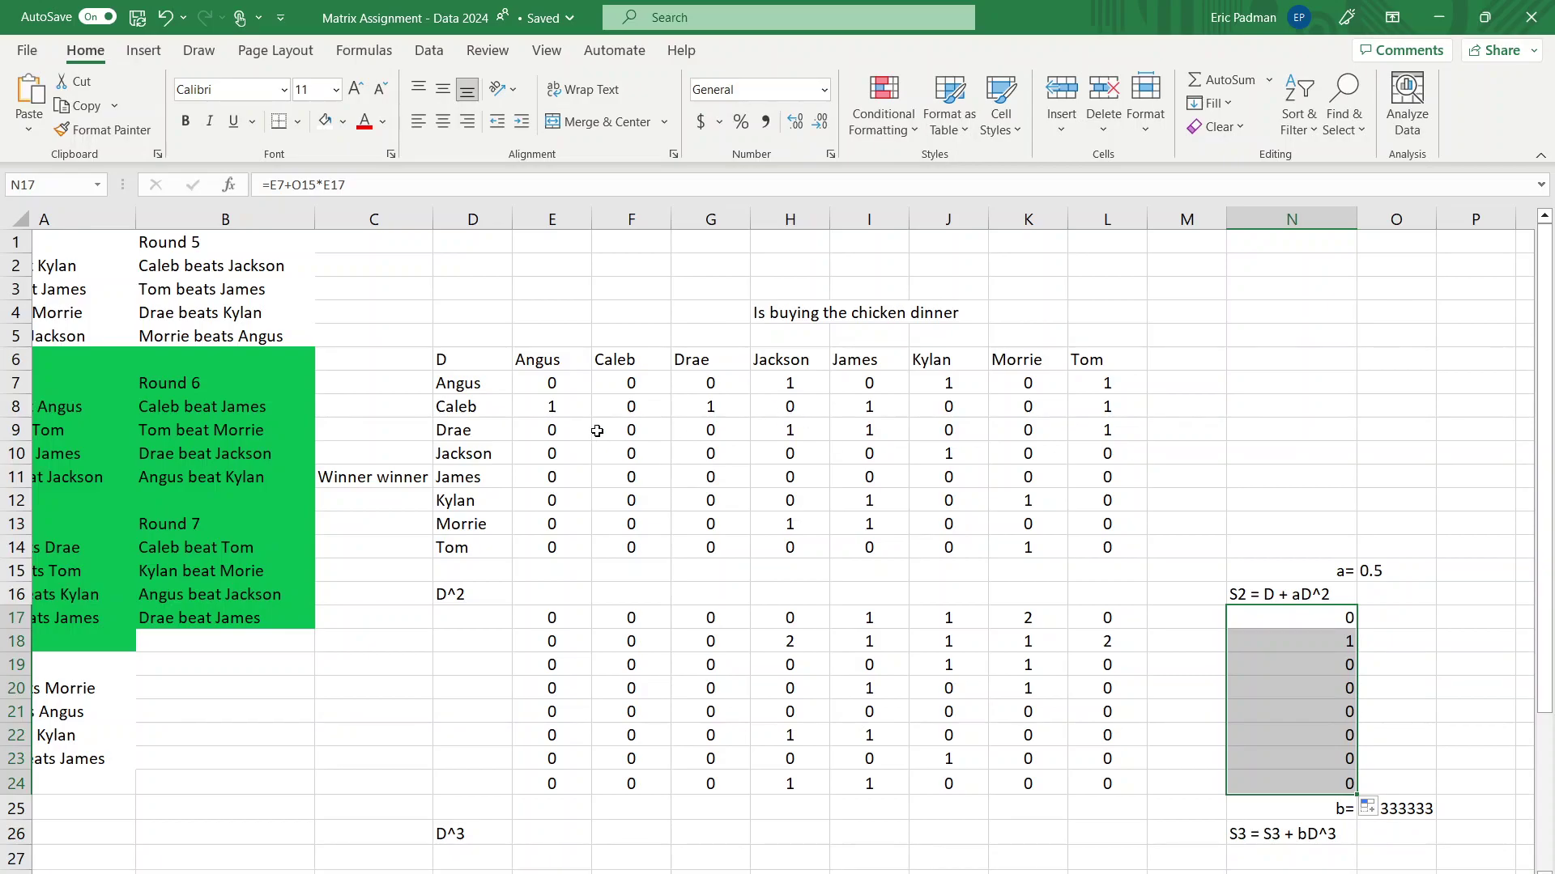
{"action": "left_click", "coordinate": [1284, 646]}
{"action": "double_click", "coordinate": [1283, 646]}
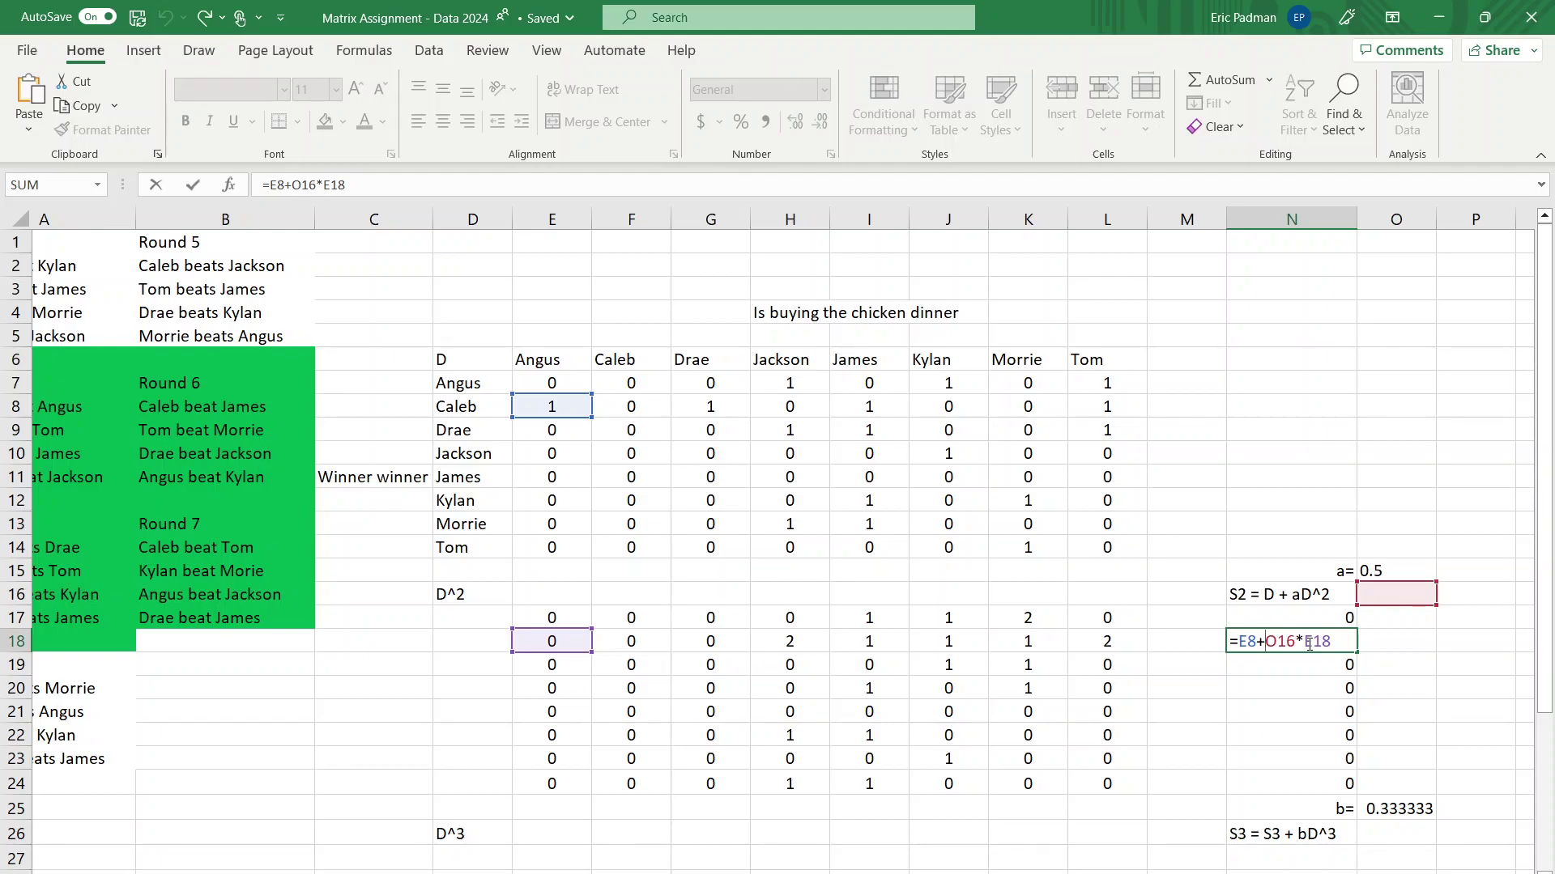
Confirm N18's edited formula =E8+*O16*E18, leaving Excel's formula-problem warning on screen
{"action": "type", "text": "*"}
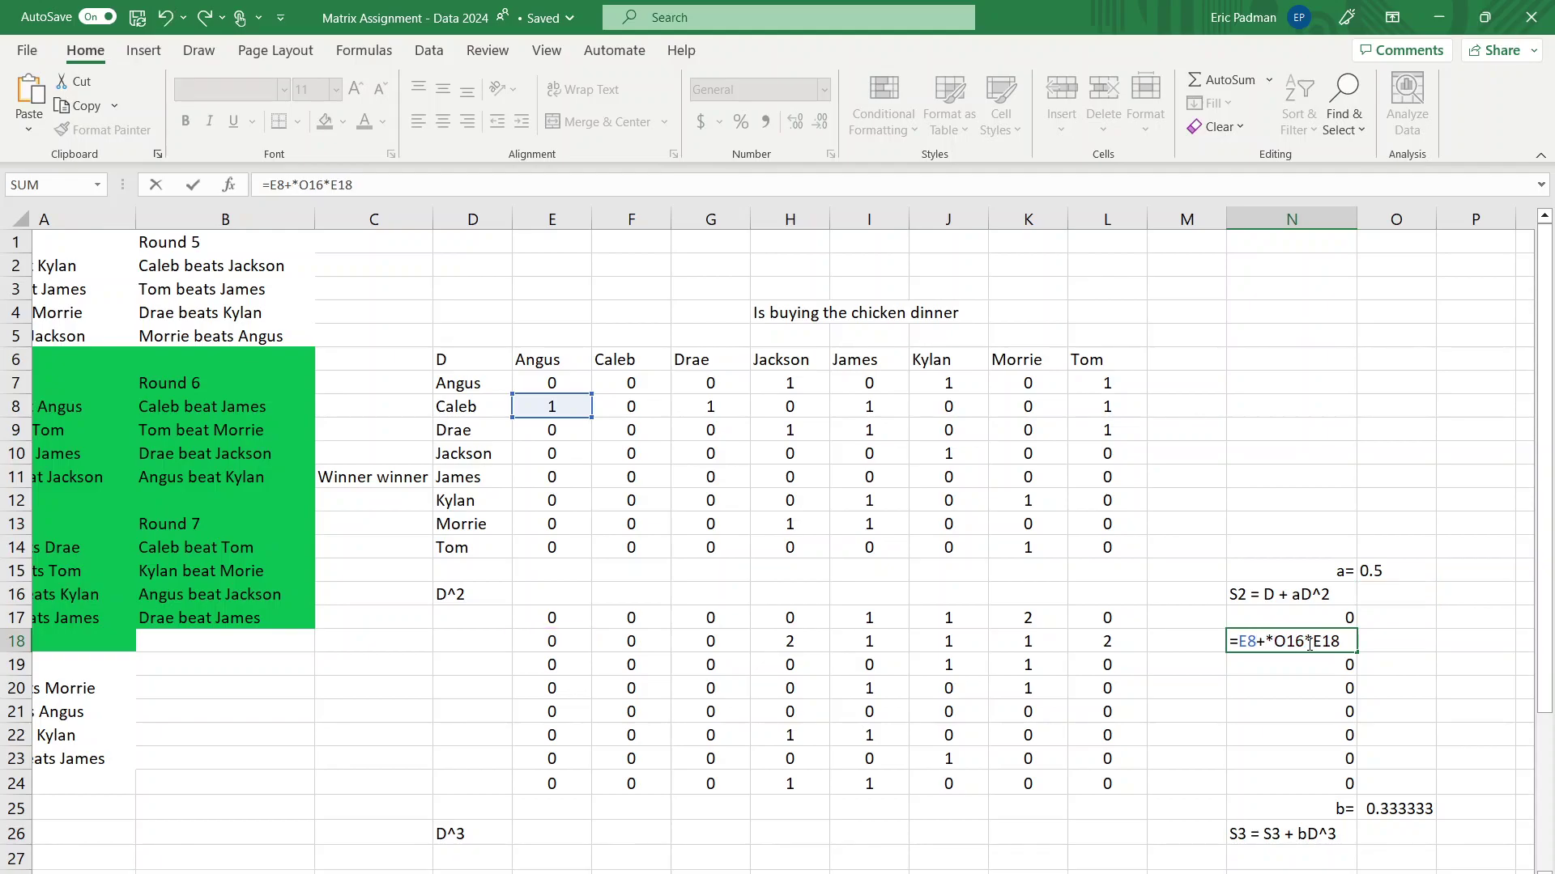
{"action": "key", "text": "Return"}
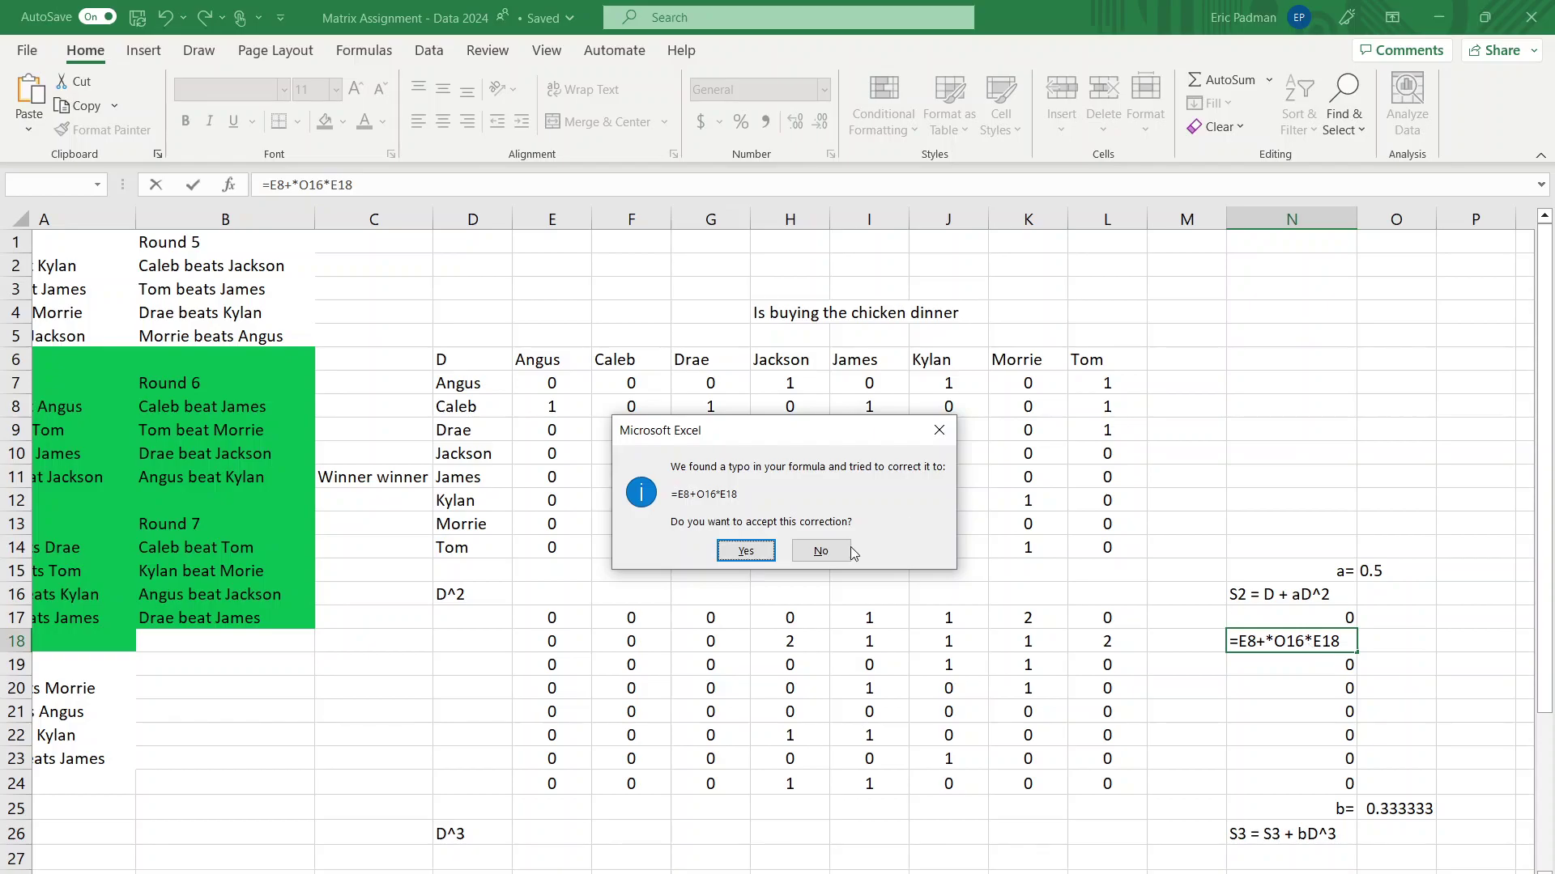
{"action": "left_click", "coordinate": [939, 430]}
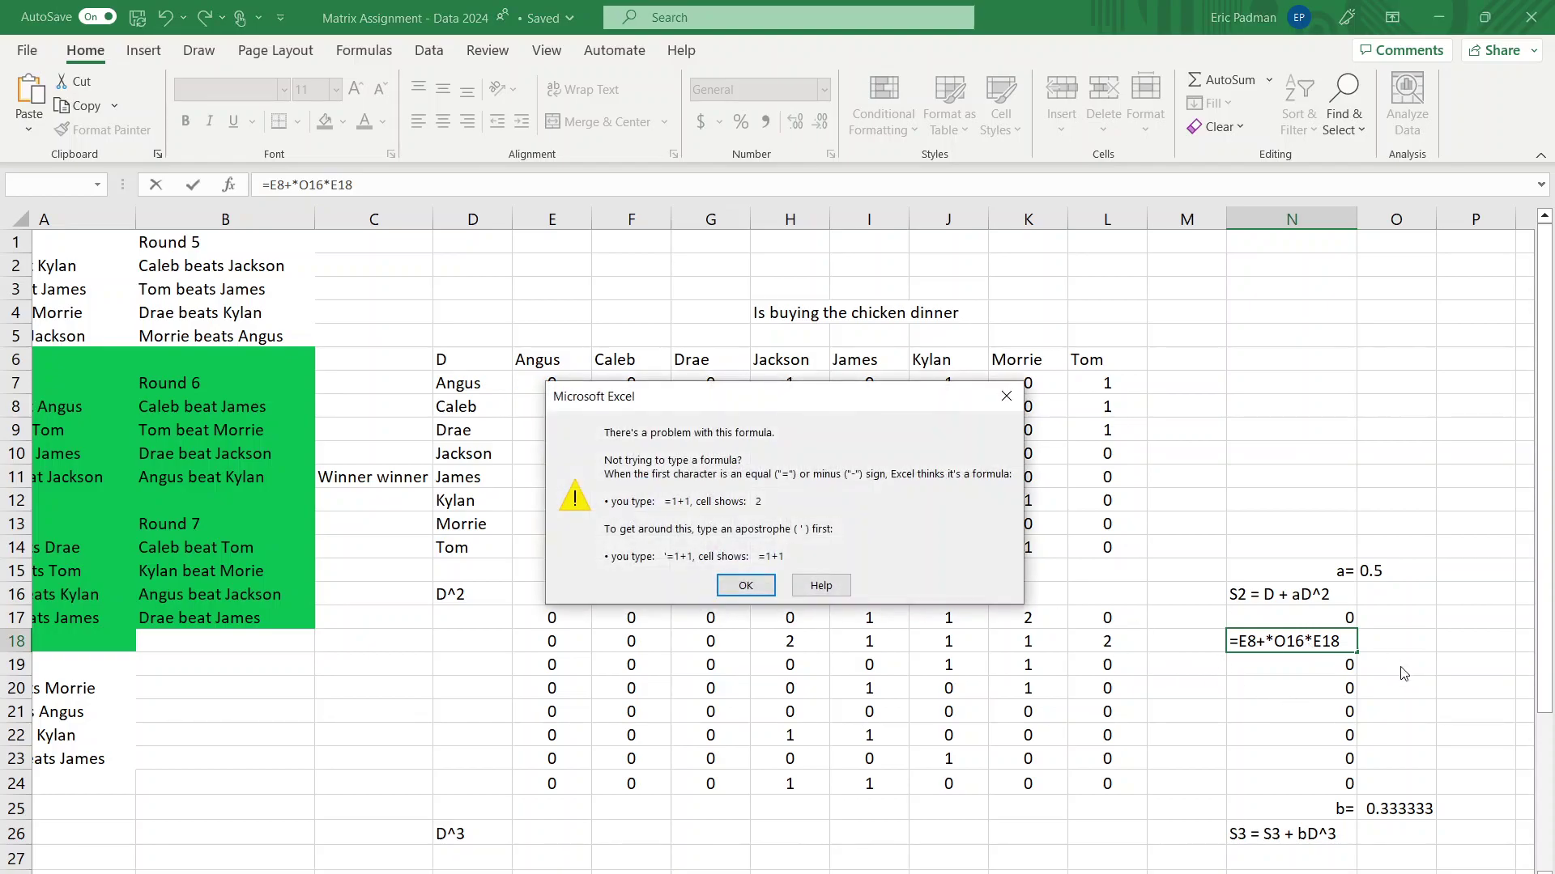
{"action": "left_click", "coordinate": [842, 580]}
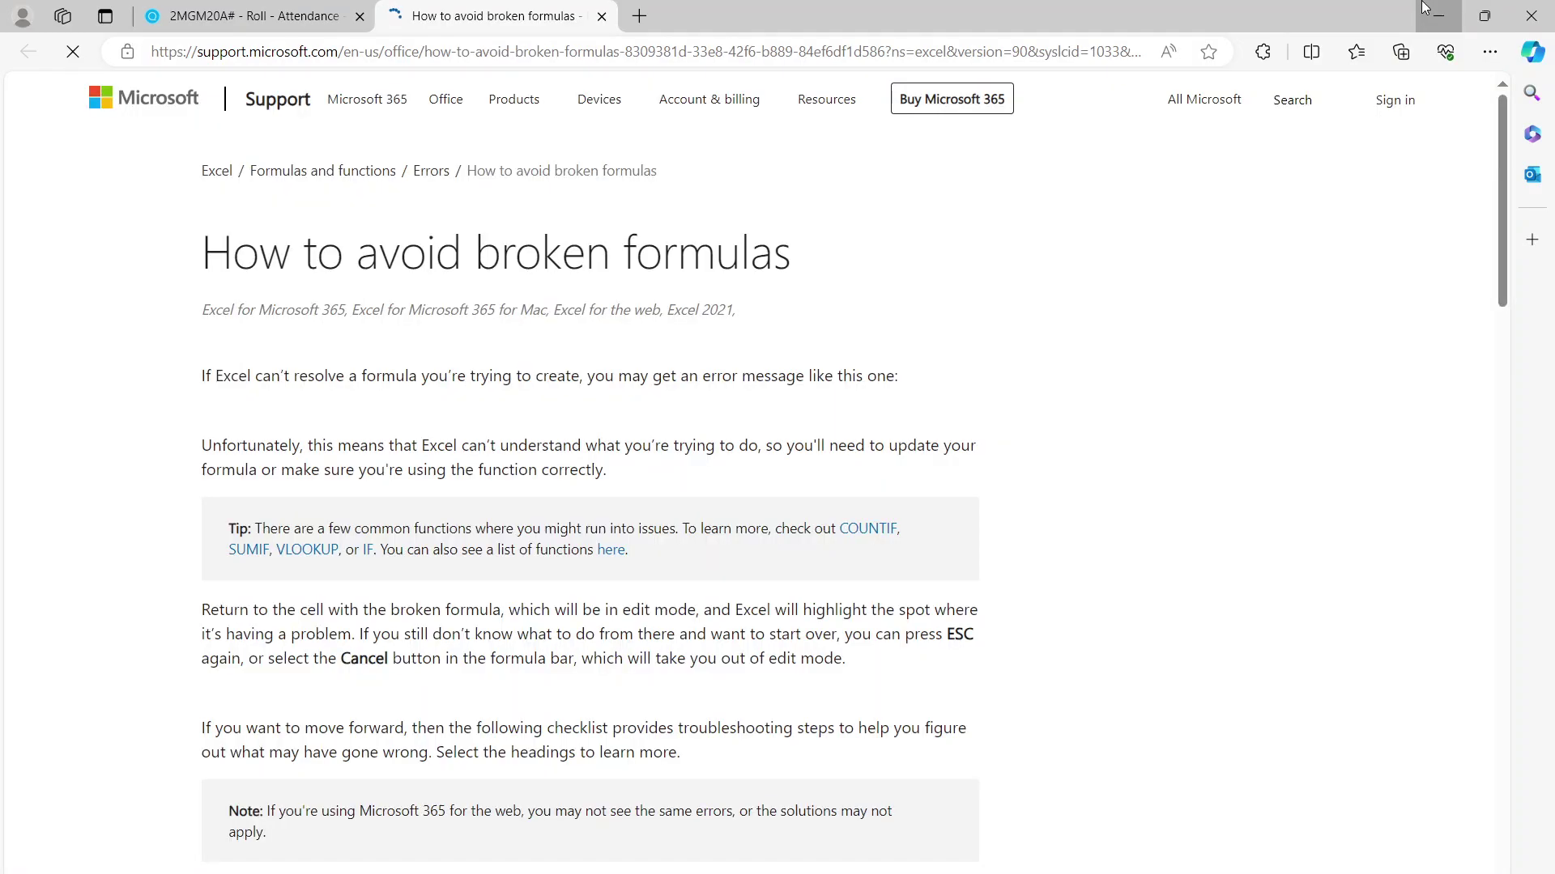
{"action": "left_click", "coordinate": [1438, 17]}
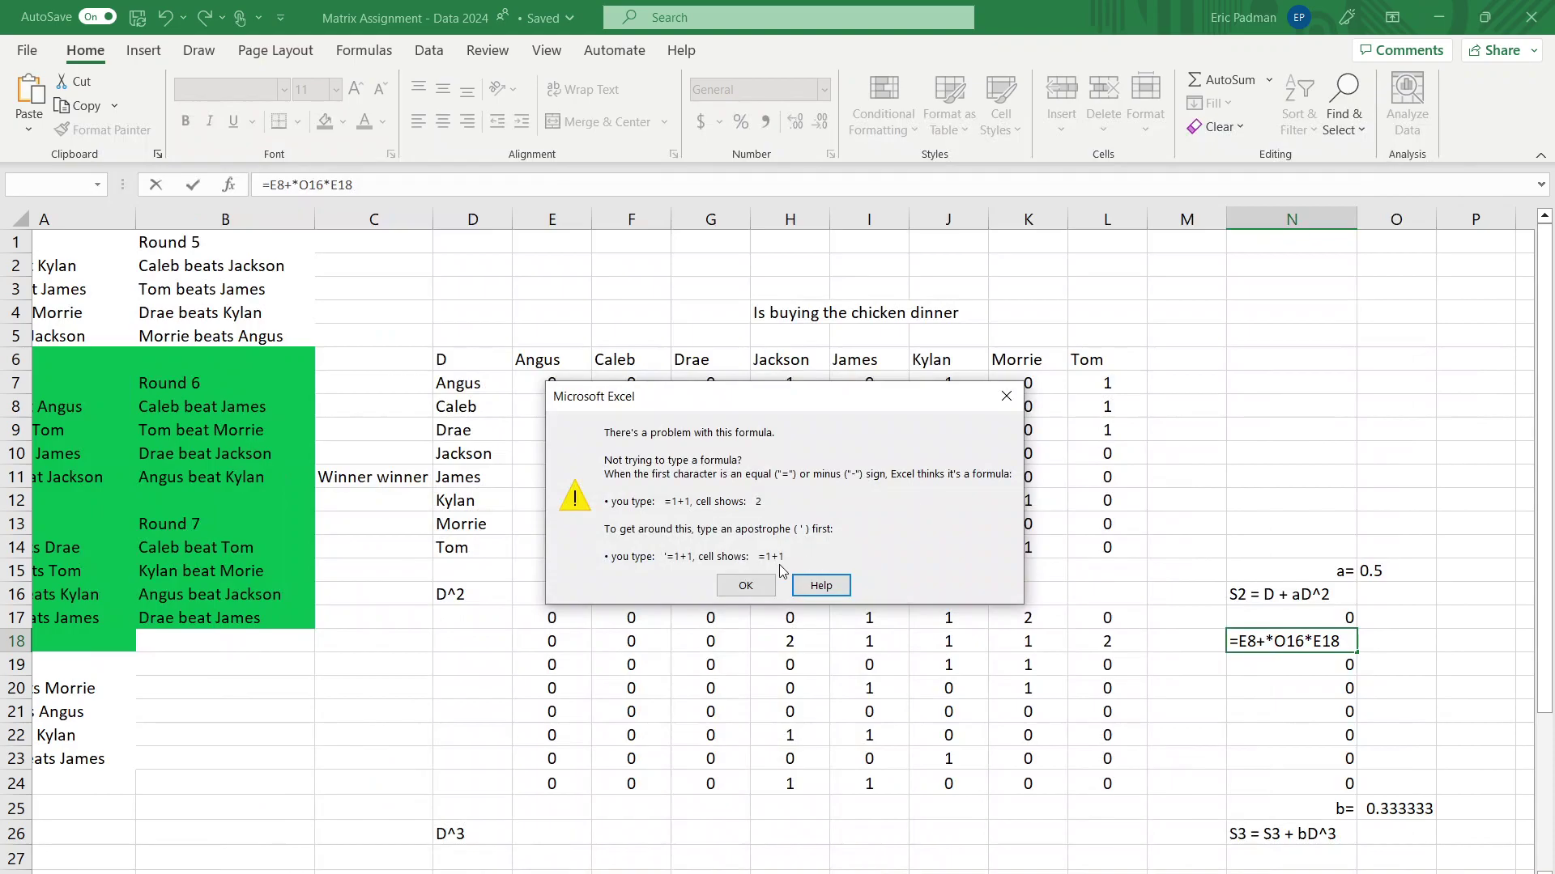
Replace *O16 in N18 with 0.5 so it reads =E8+0.5*E18 and shows 1
{"action": "left_click", "coordinate": [745, 583]}
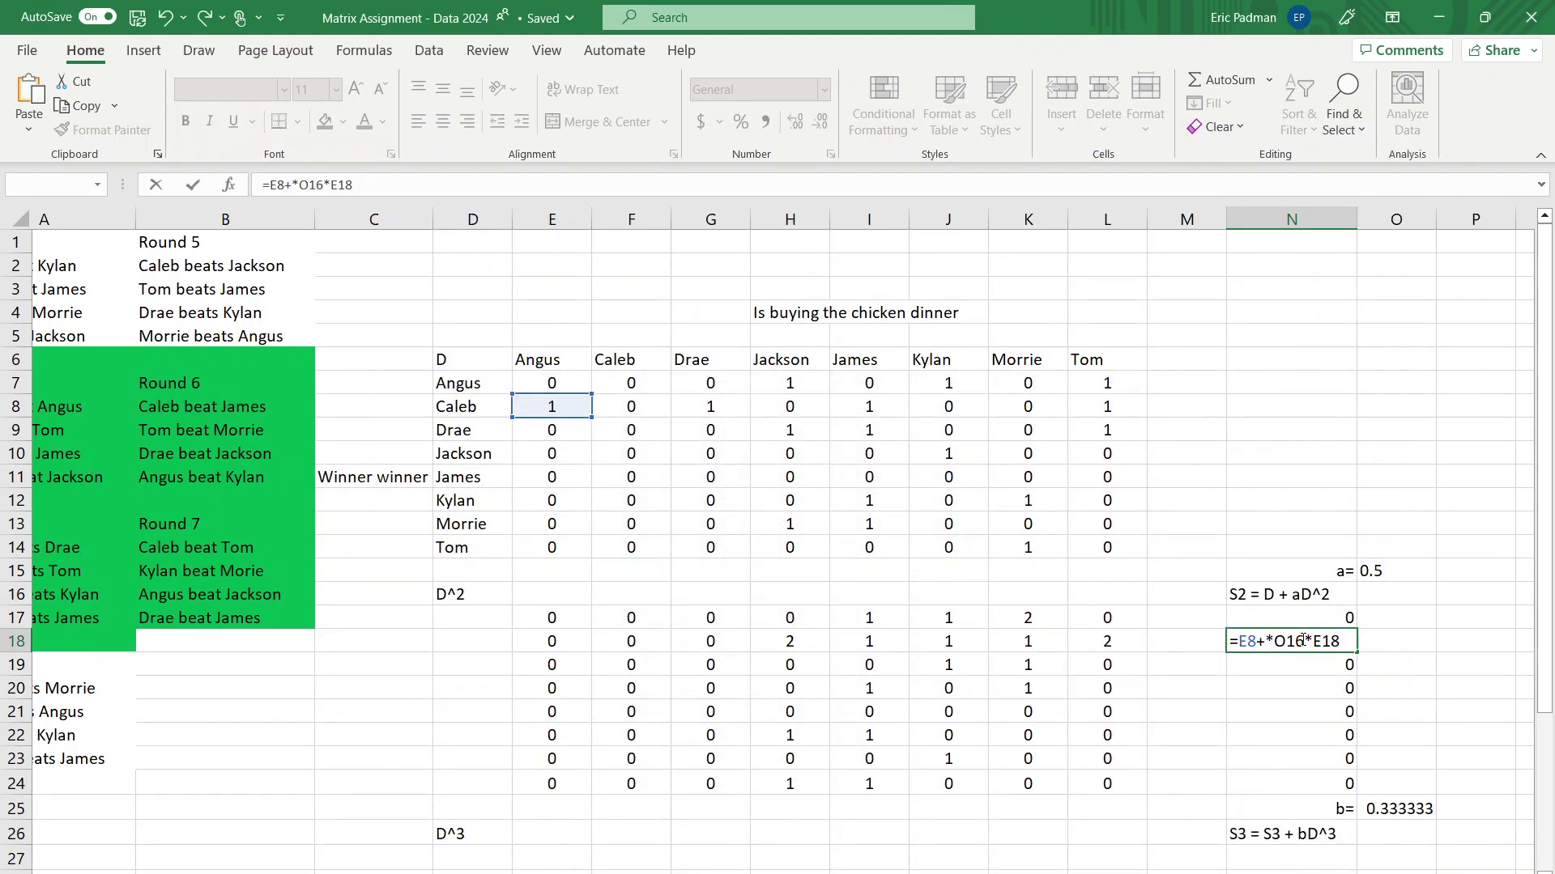
{"action": "left_click_drag", "start_coordinate": [1303, 640], "coordinate": [1265, 644]}
{"action": "key", "text": "BackSpace"}
{"action": "type", "text": "0.5"}
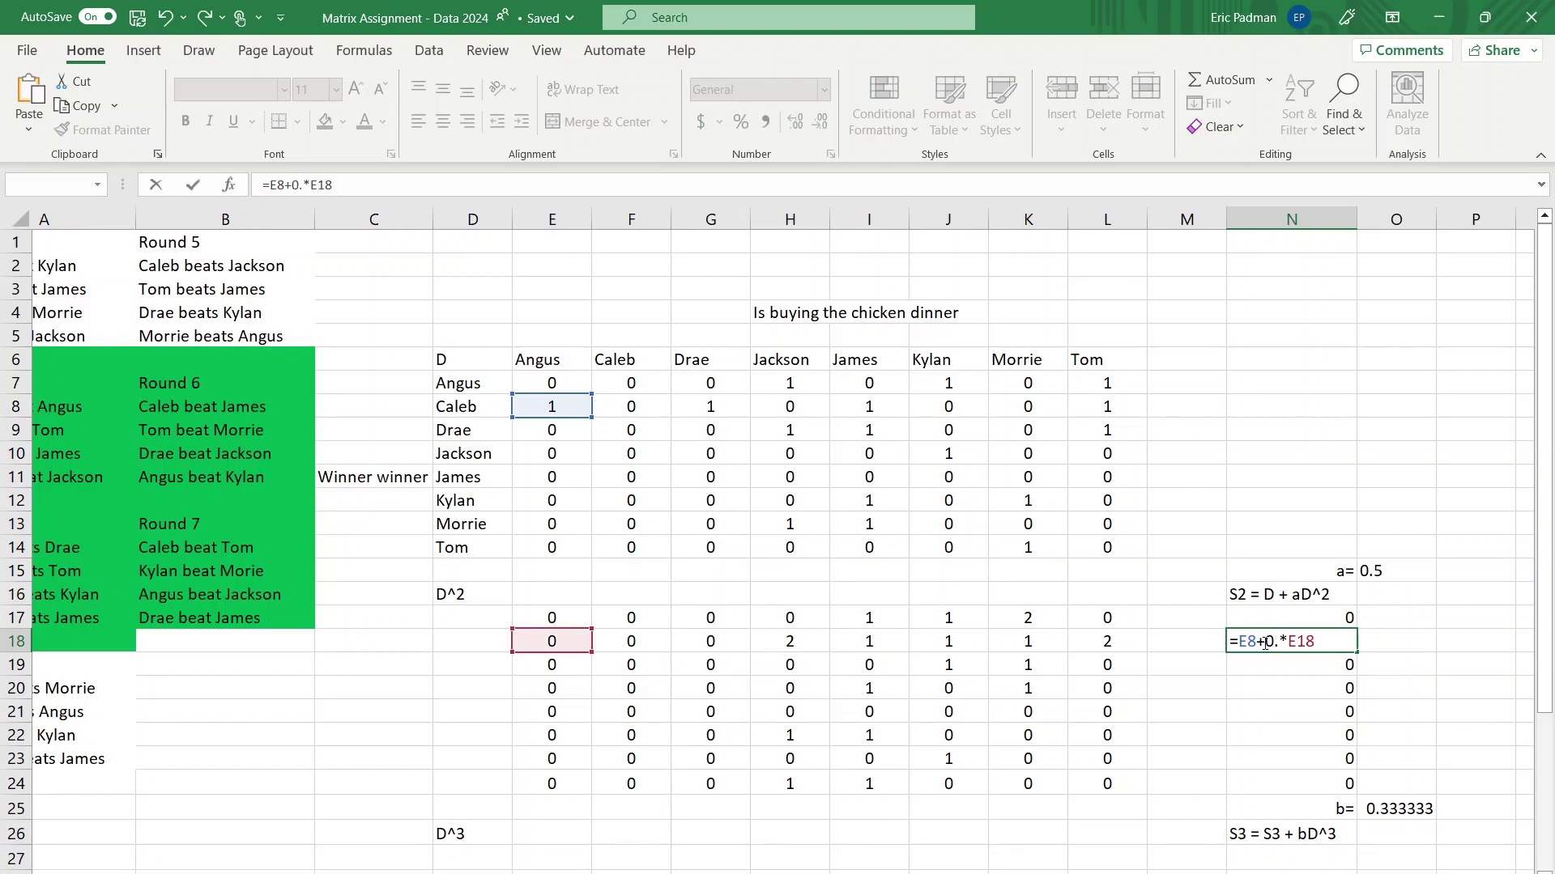
{"action": "key", "text": "Return"}
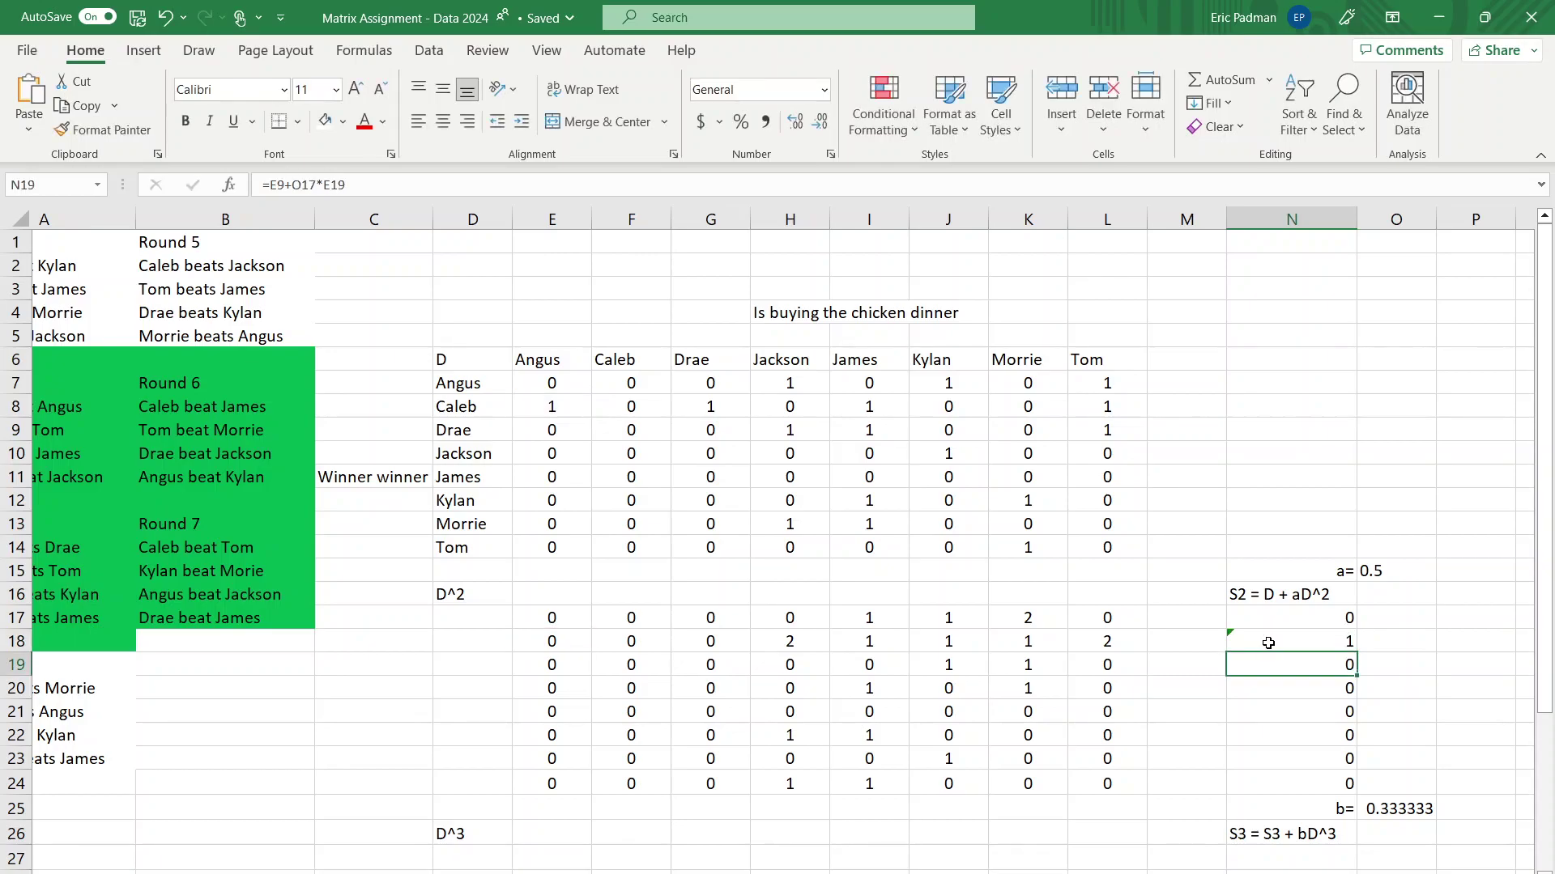
{"action": "right_click", "coordinate": [1350, 642]}
{"action": "key", "text": "Escape"}
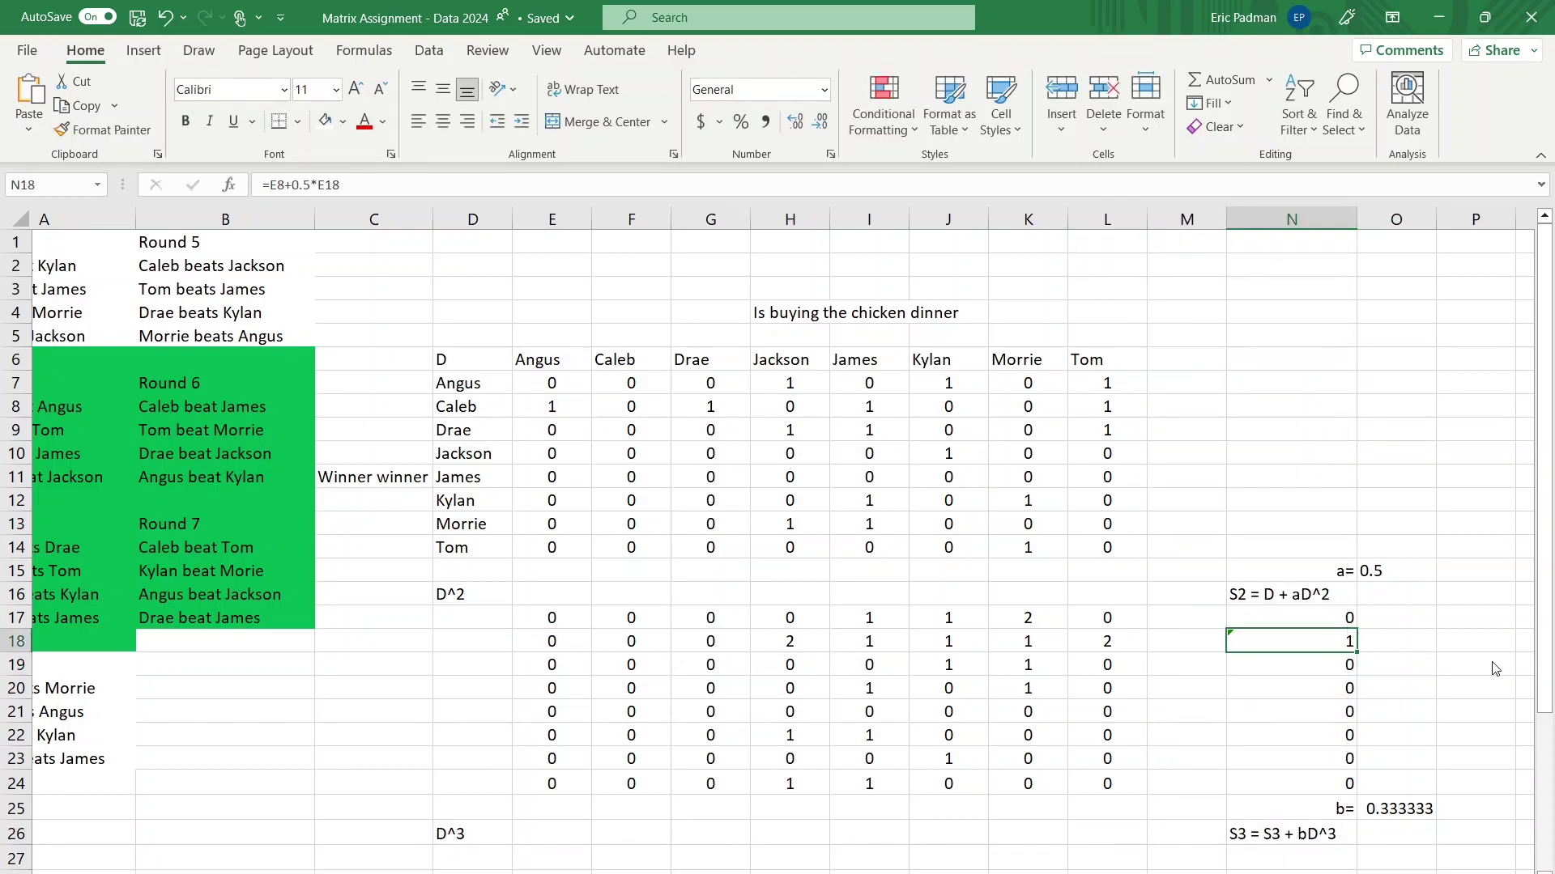
{"action": "double_click", "coordinate": [1254, 641]}
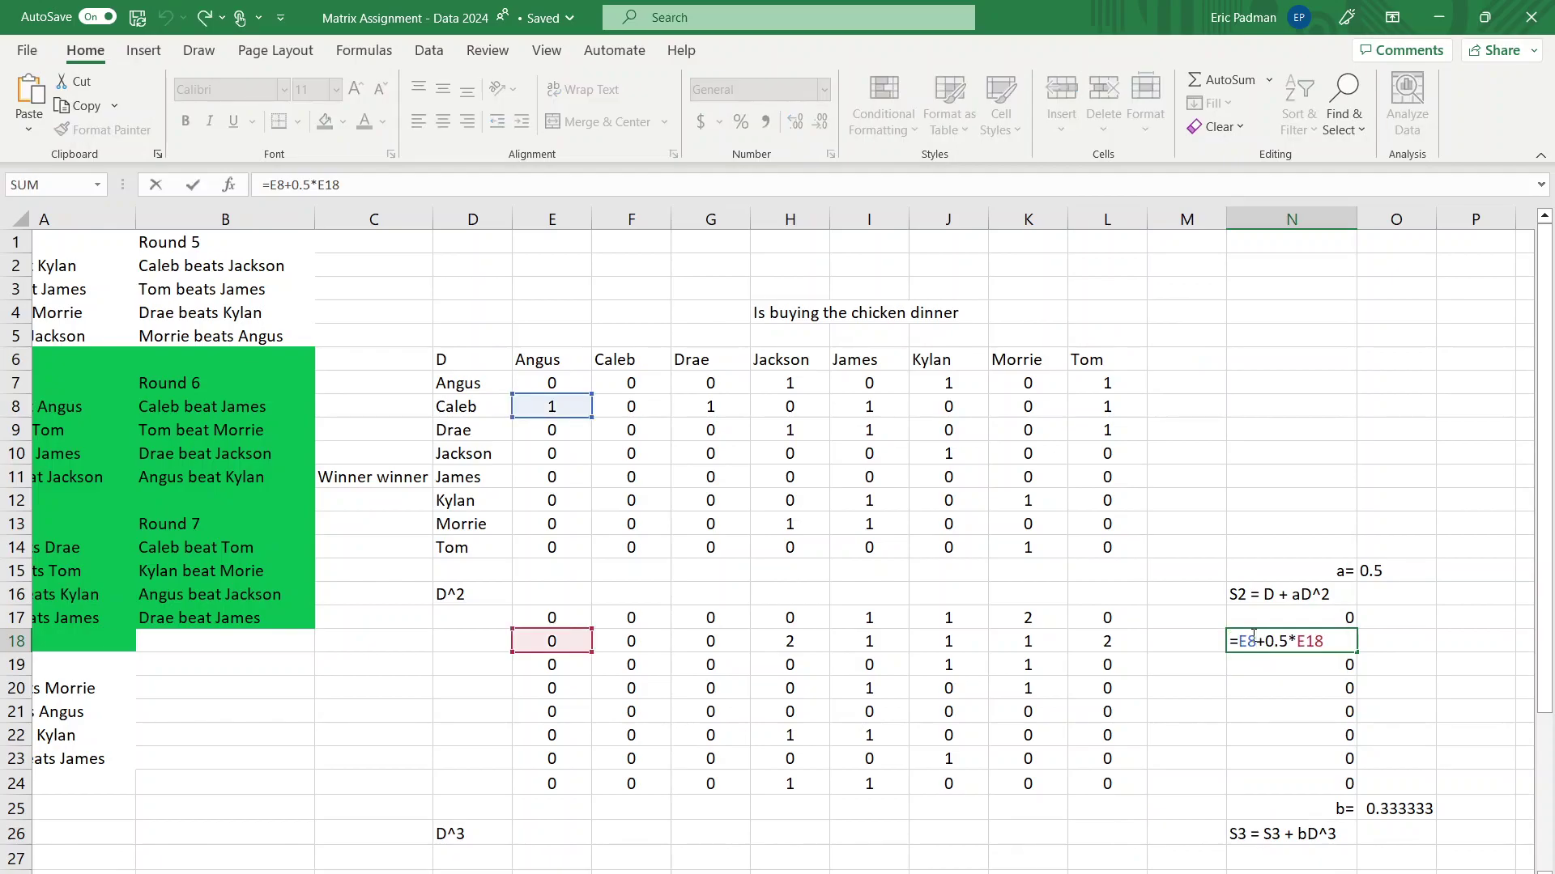
{"action": "right_click", "coordinate": [1341, 636]}
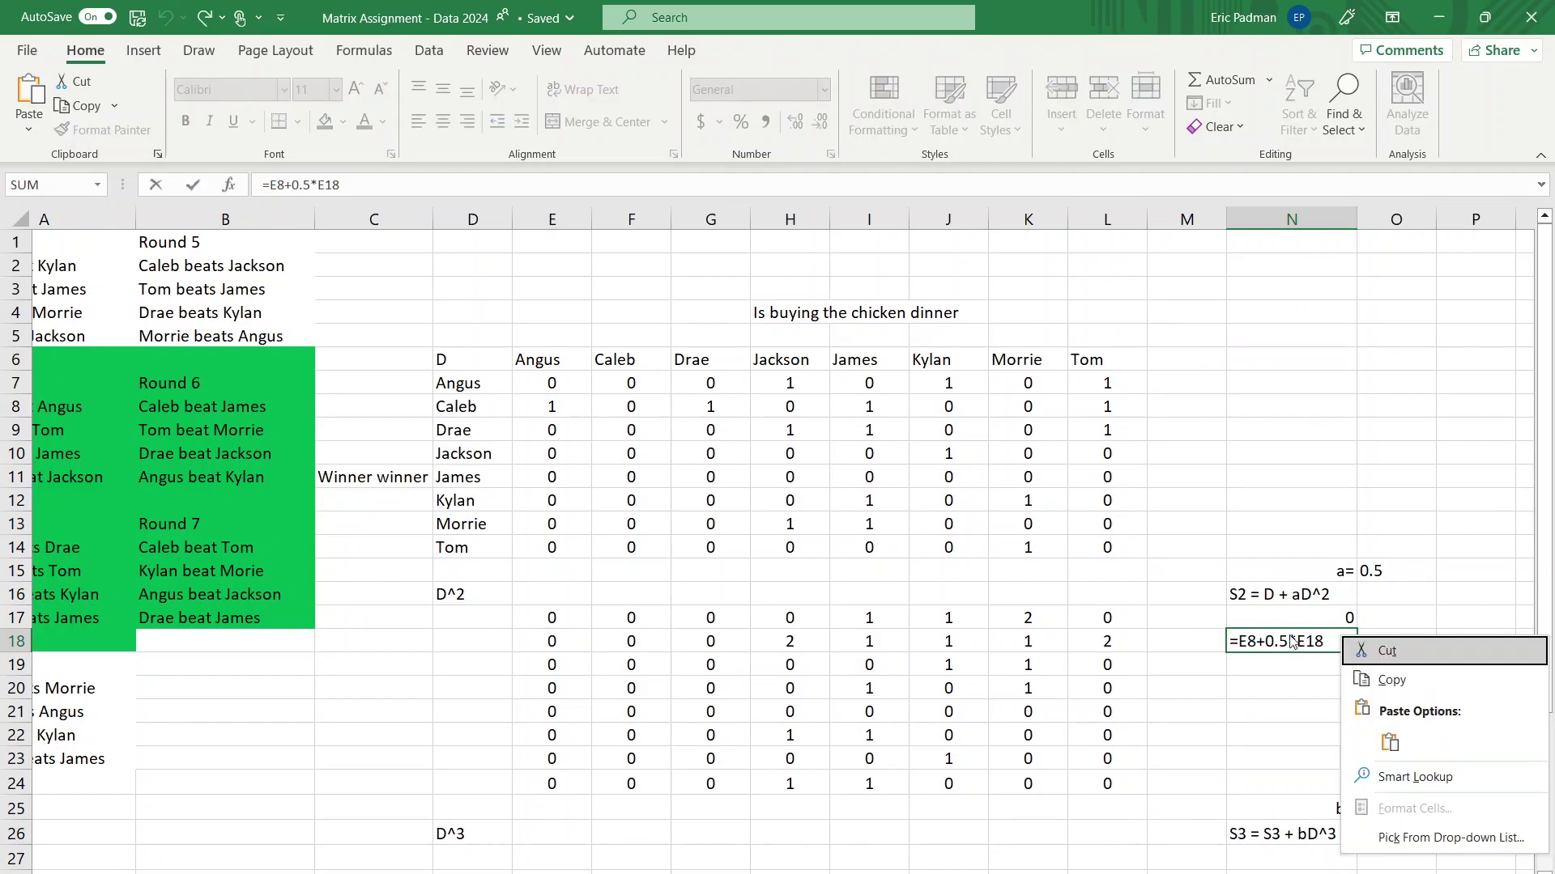
{"action": "key", "text": "Escape"}
Rewrite N17's formula as =E7+0.5*E17
{"action": "left_click", "coordinate": [1287, 616]}
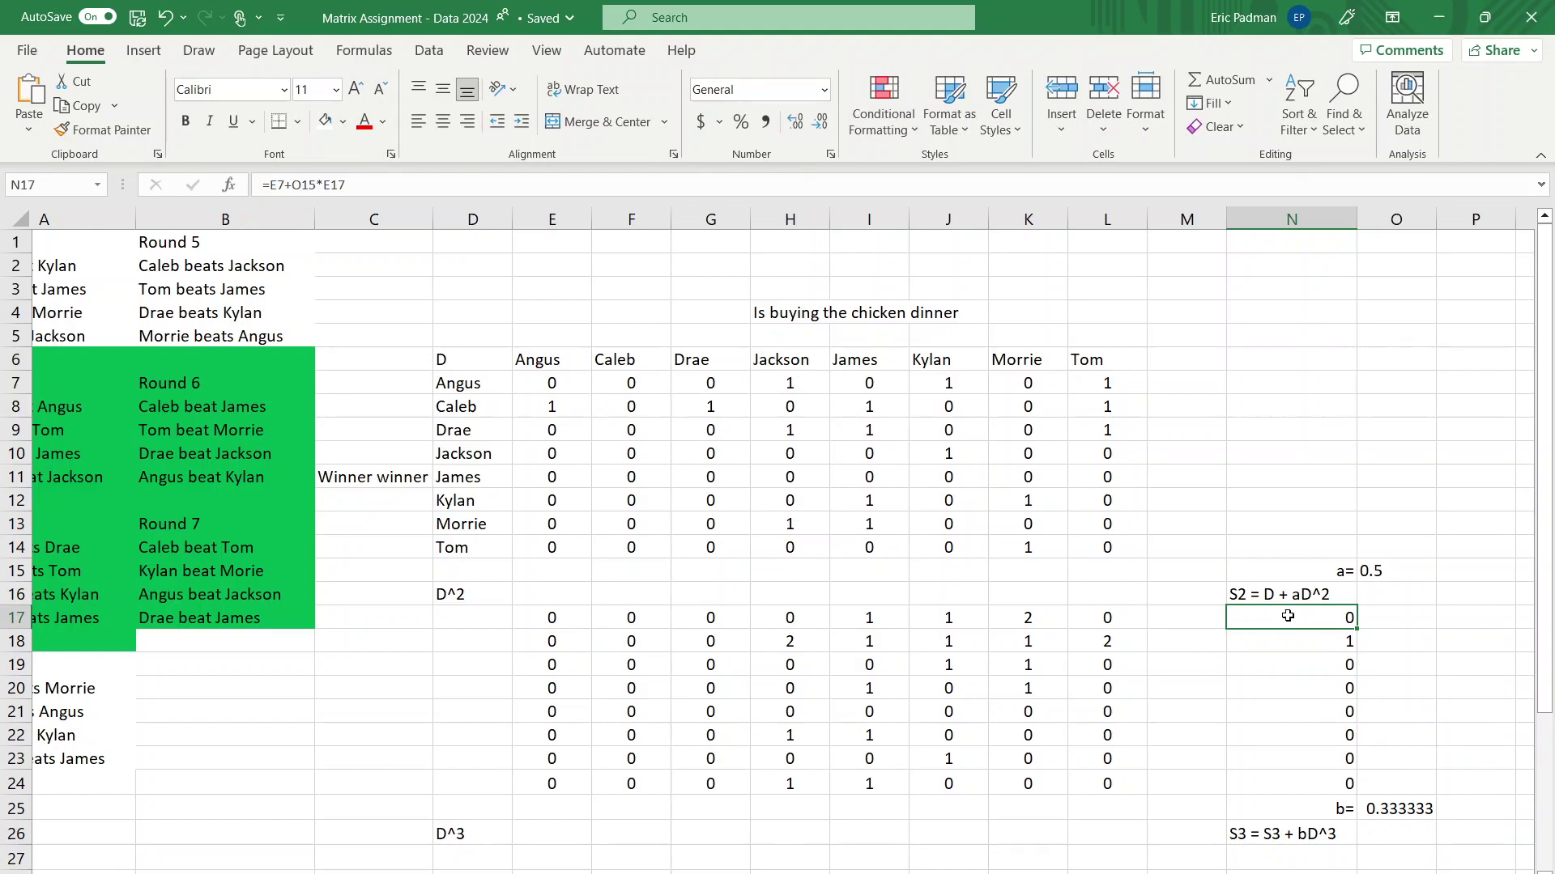
{"action": "double_click", "coordinate": [1287, 615]}
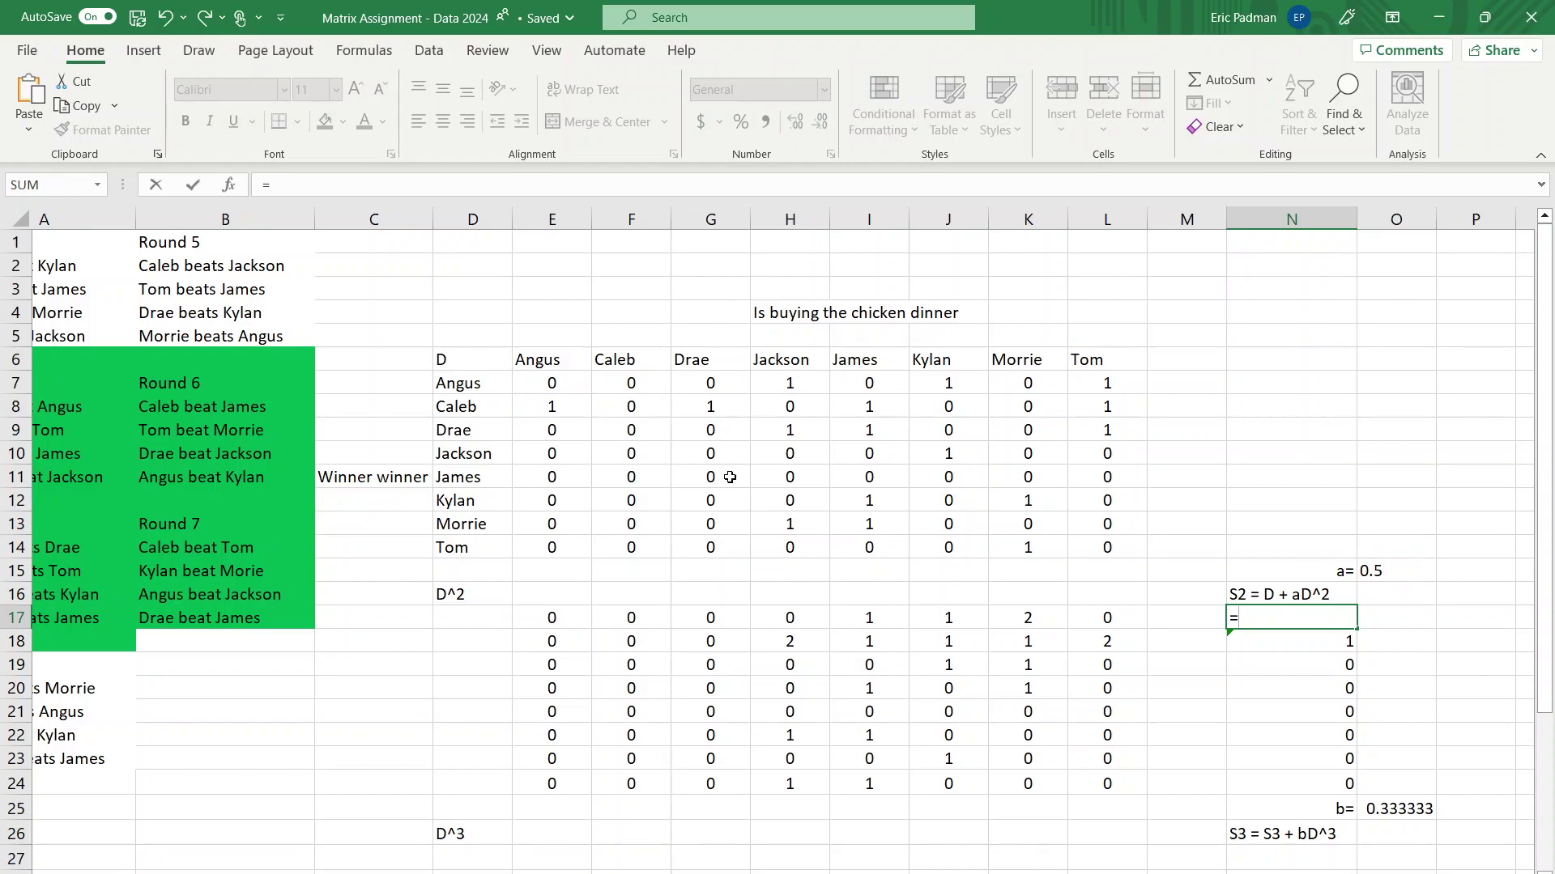
{"action": "left_click", "coordinate": [548, 383]}
{"action": "type", "text": "+0.5*"}
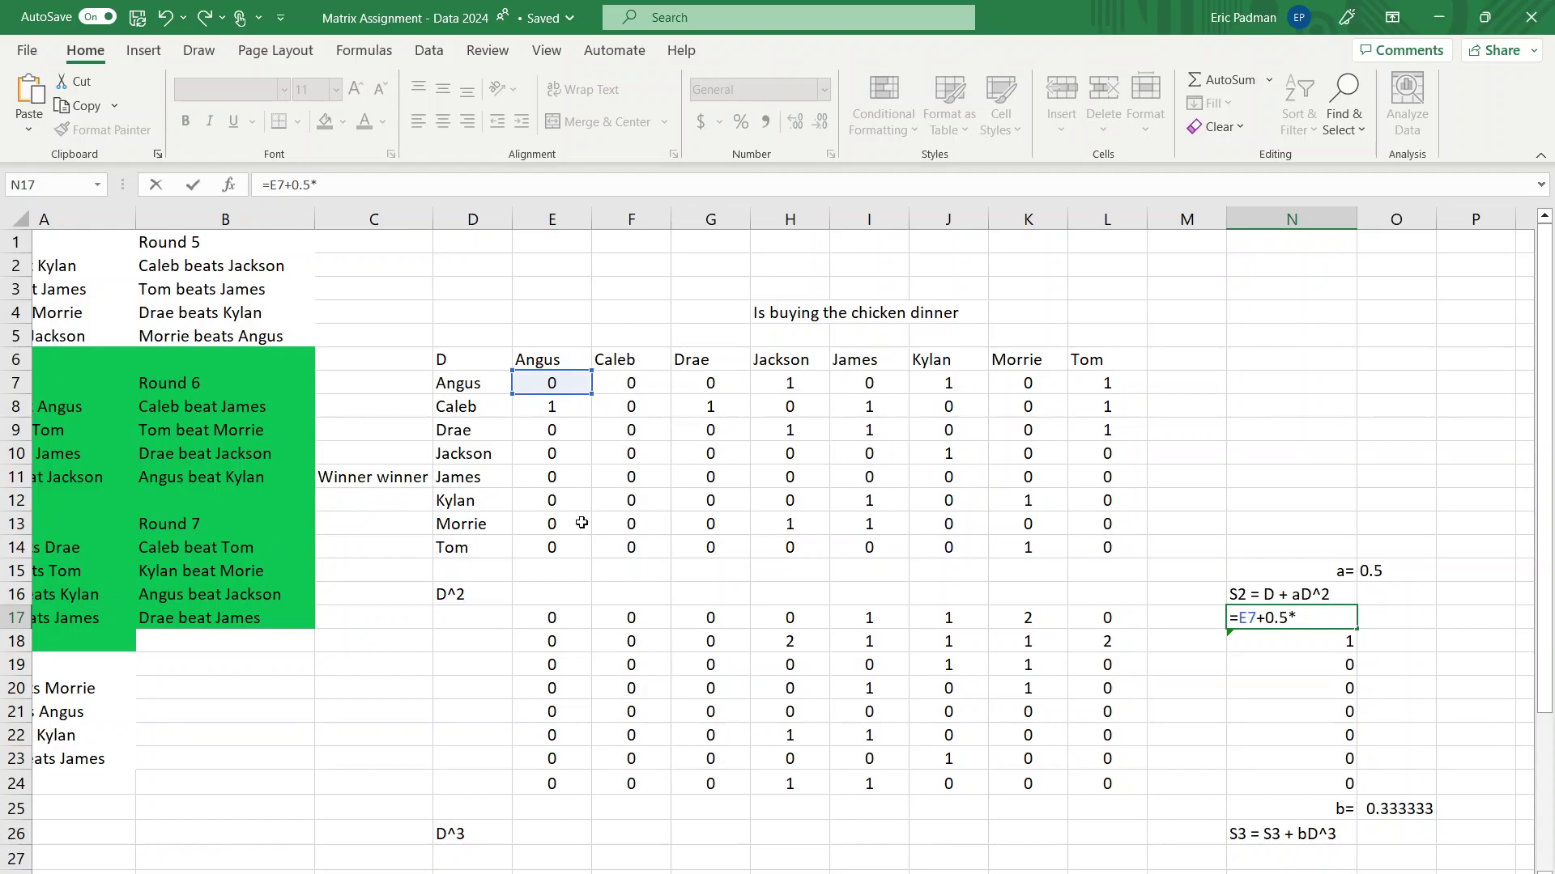
{"action": "left_click", "coordinate": [560, 617]}
{"action": "key", "text": "Return"}
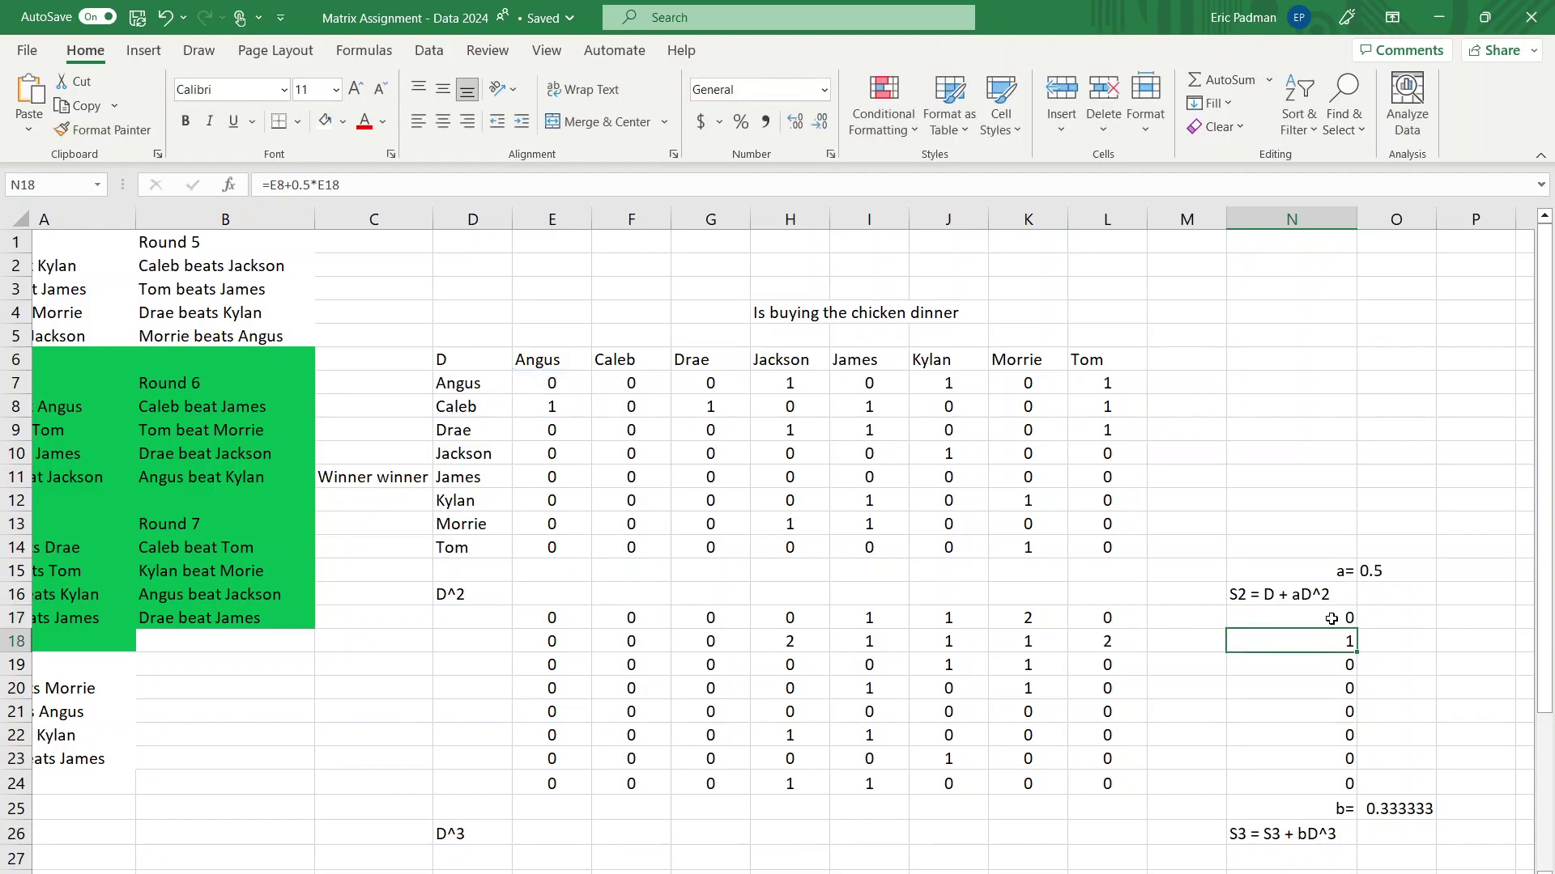
Fill N17's formula down to N24 and check the copy in N18
{"action": "left_click", "coordinate": [1331, 619]}
{"action": "right_click", "coordinate": [1331, 618]}
{"action": "right_click", "coordinate": [1358, 631]}
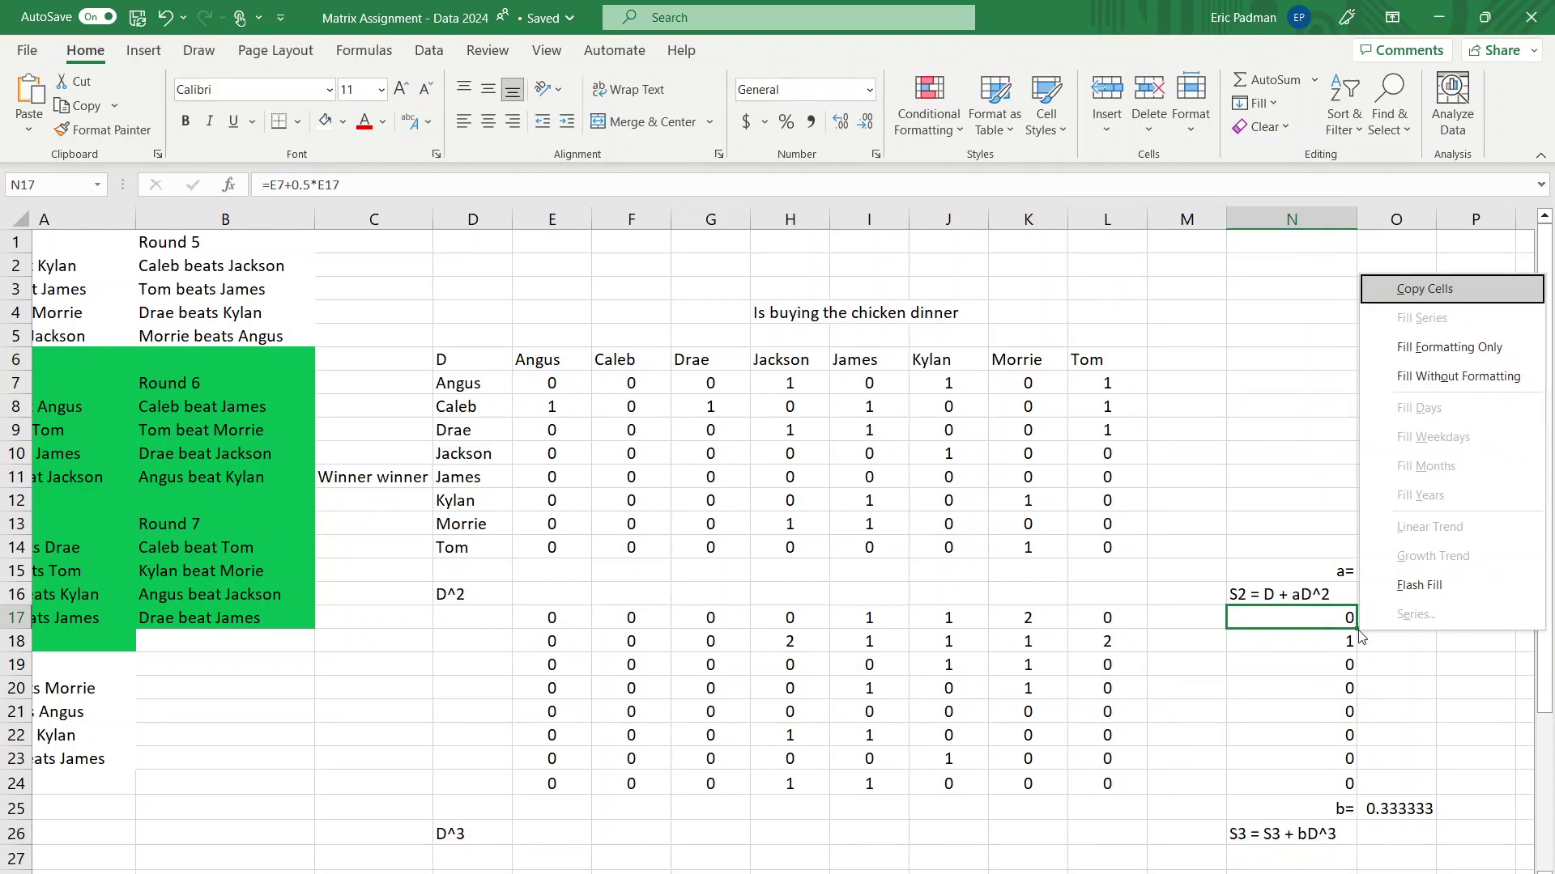
{"action": "key", "text": "Escape"}
{"action": "left_click_drag", "start_coordinate": [1357, 629], "coordinate": [1356, 791]}
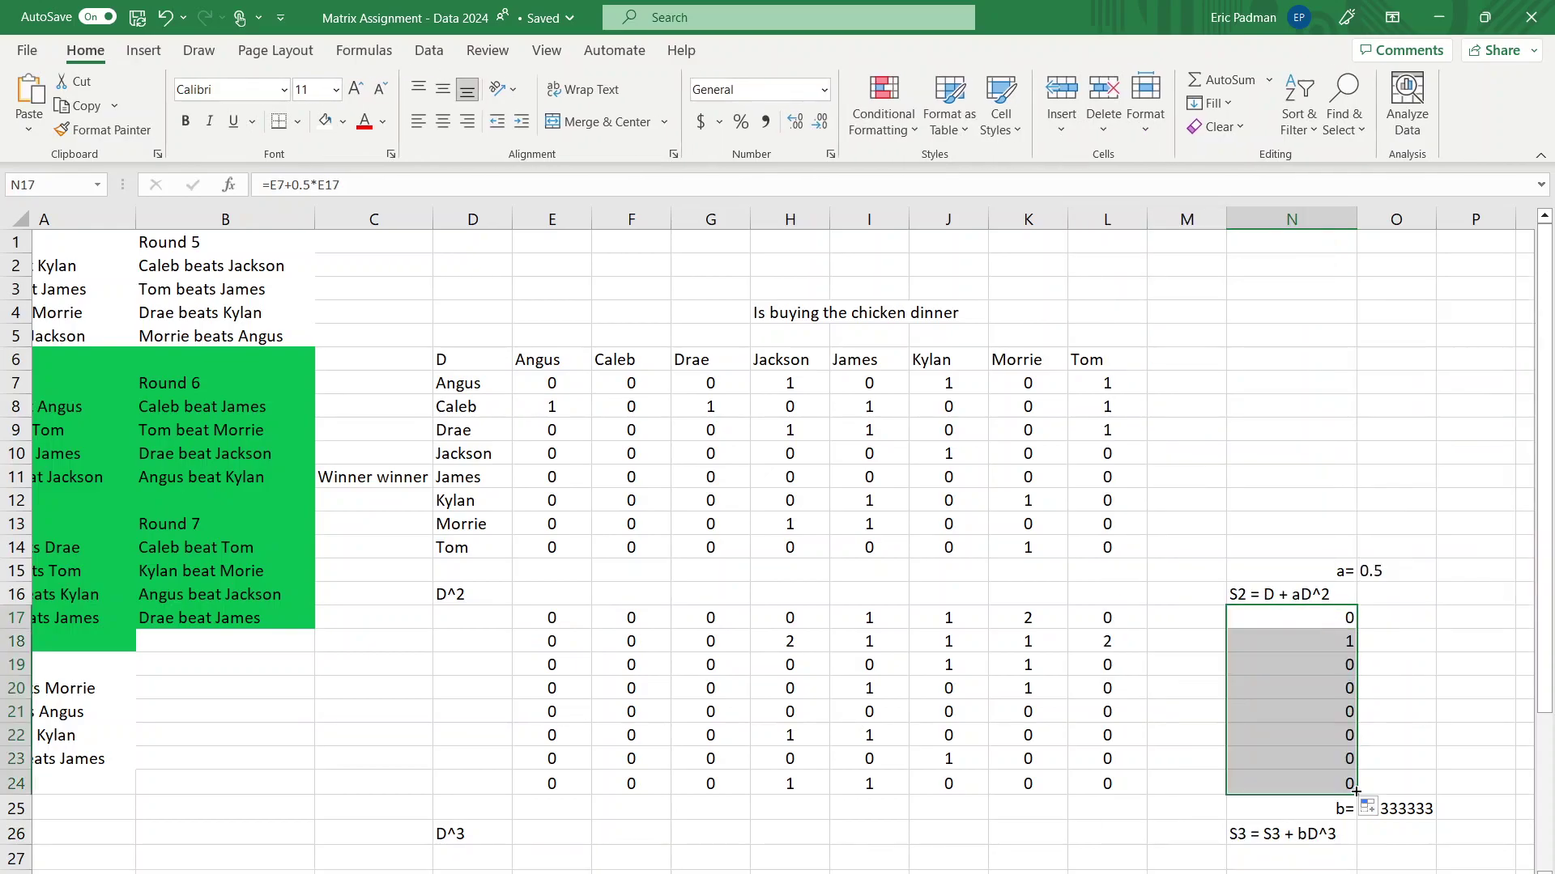
{"action": "left_click", "coordinate": [1302, 644]}
{"action": "key", "text": "Up"}
{"action": "key", "text": "Up"}
{"action": "key", "text": "Up"}
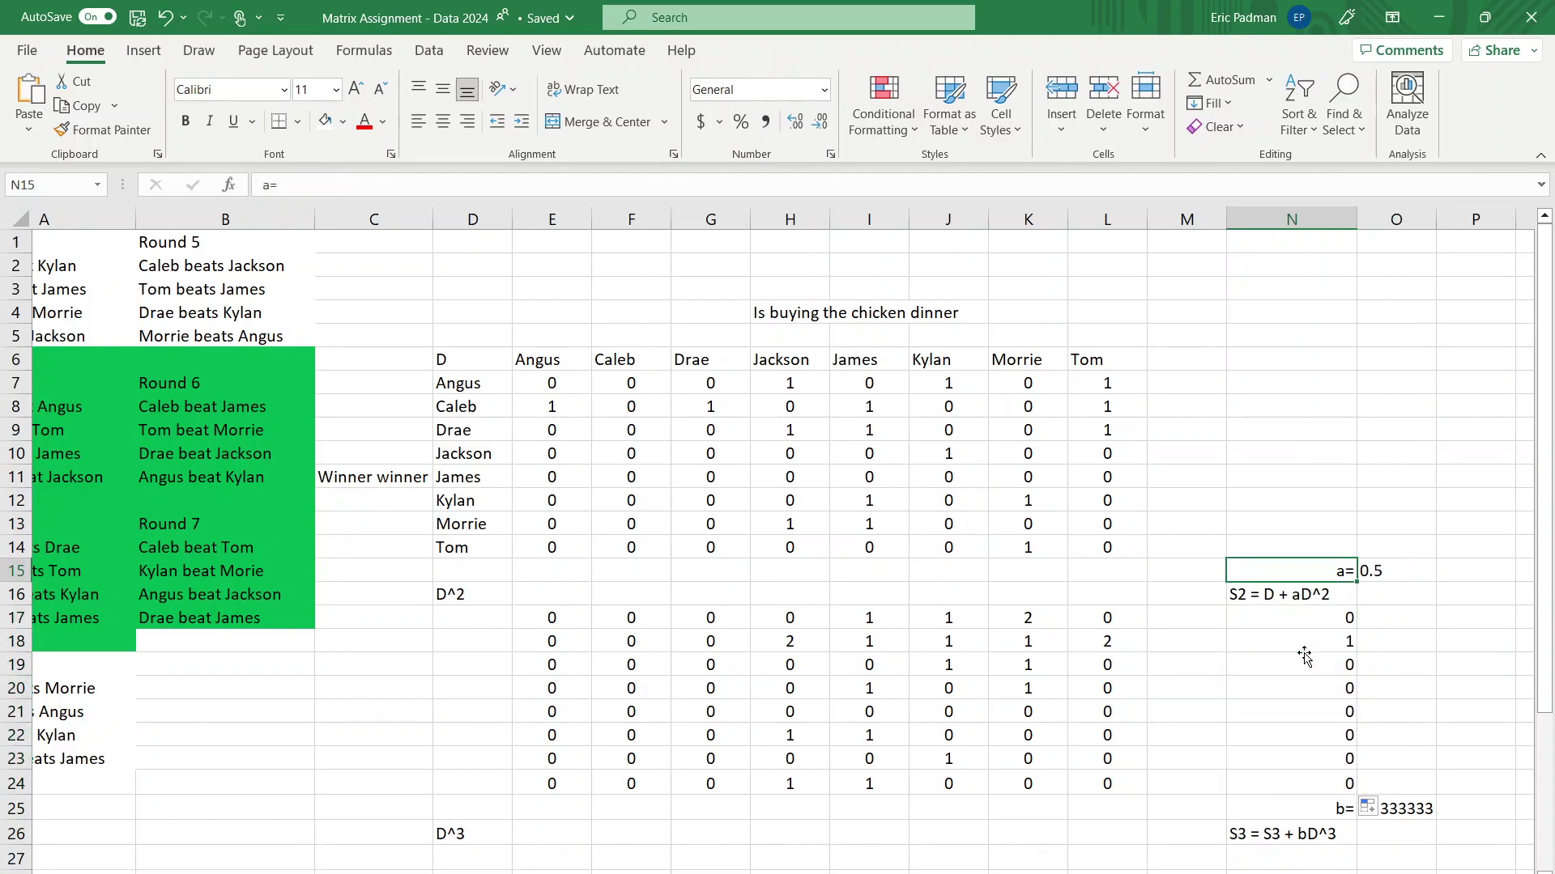
{"action": "double_click", "coordinate": [1301, 641]}
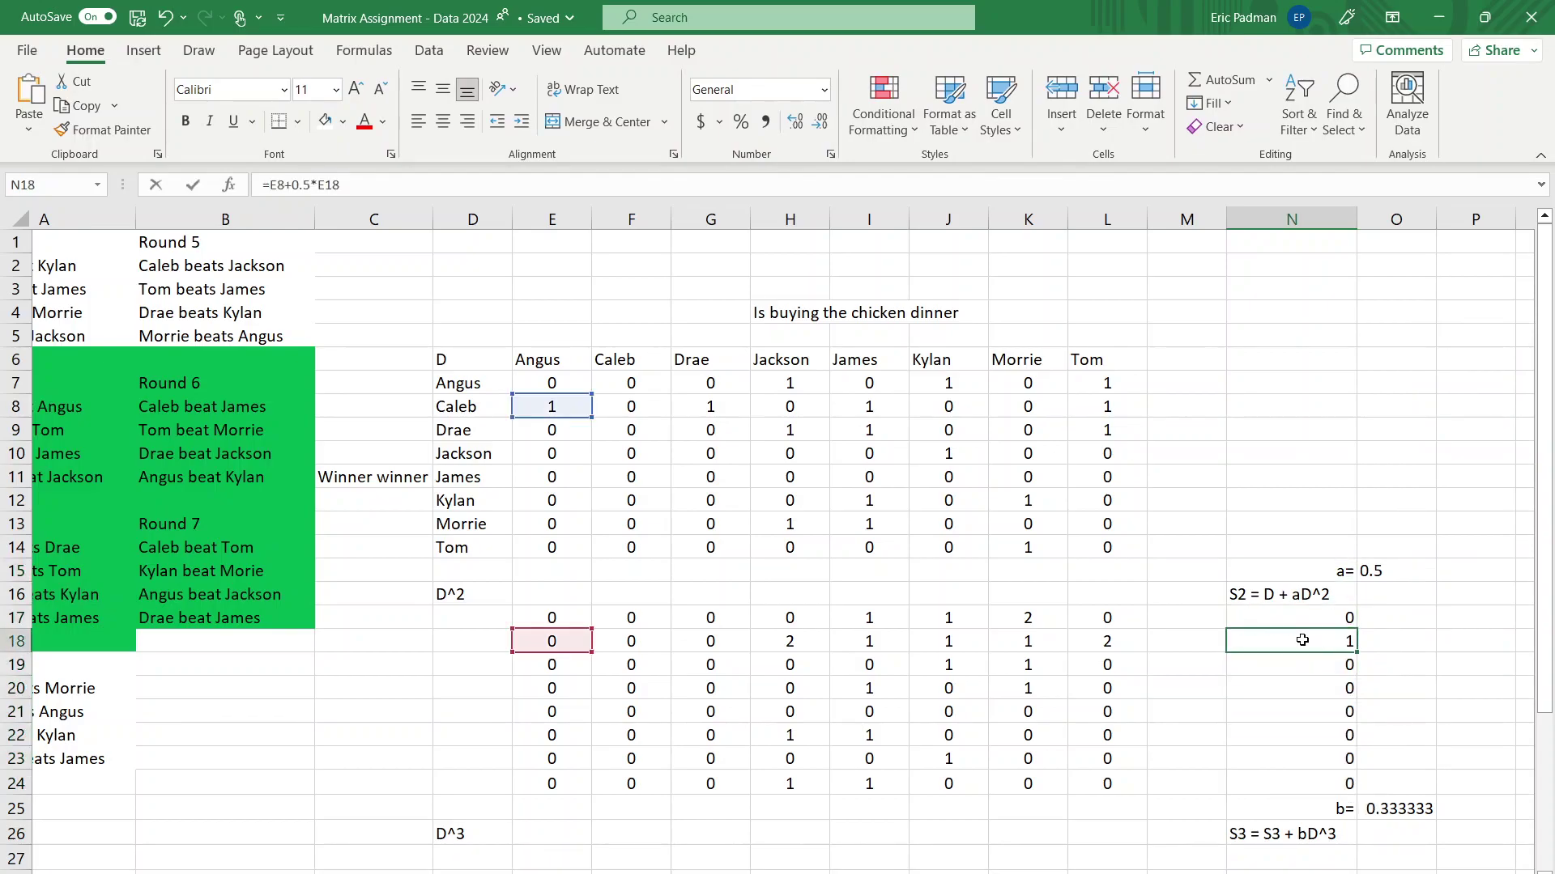
{"action": "left_click", "coordinate": [1336, 613]}
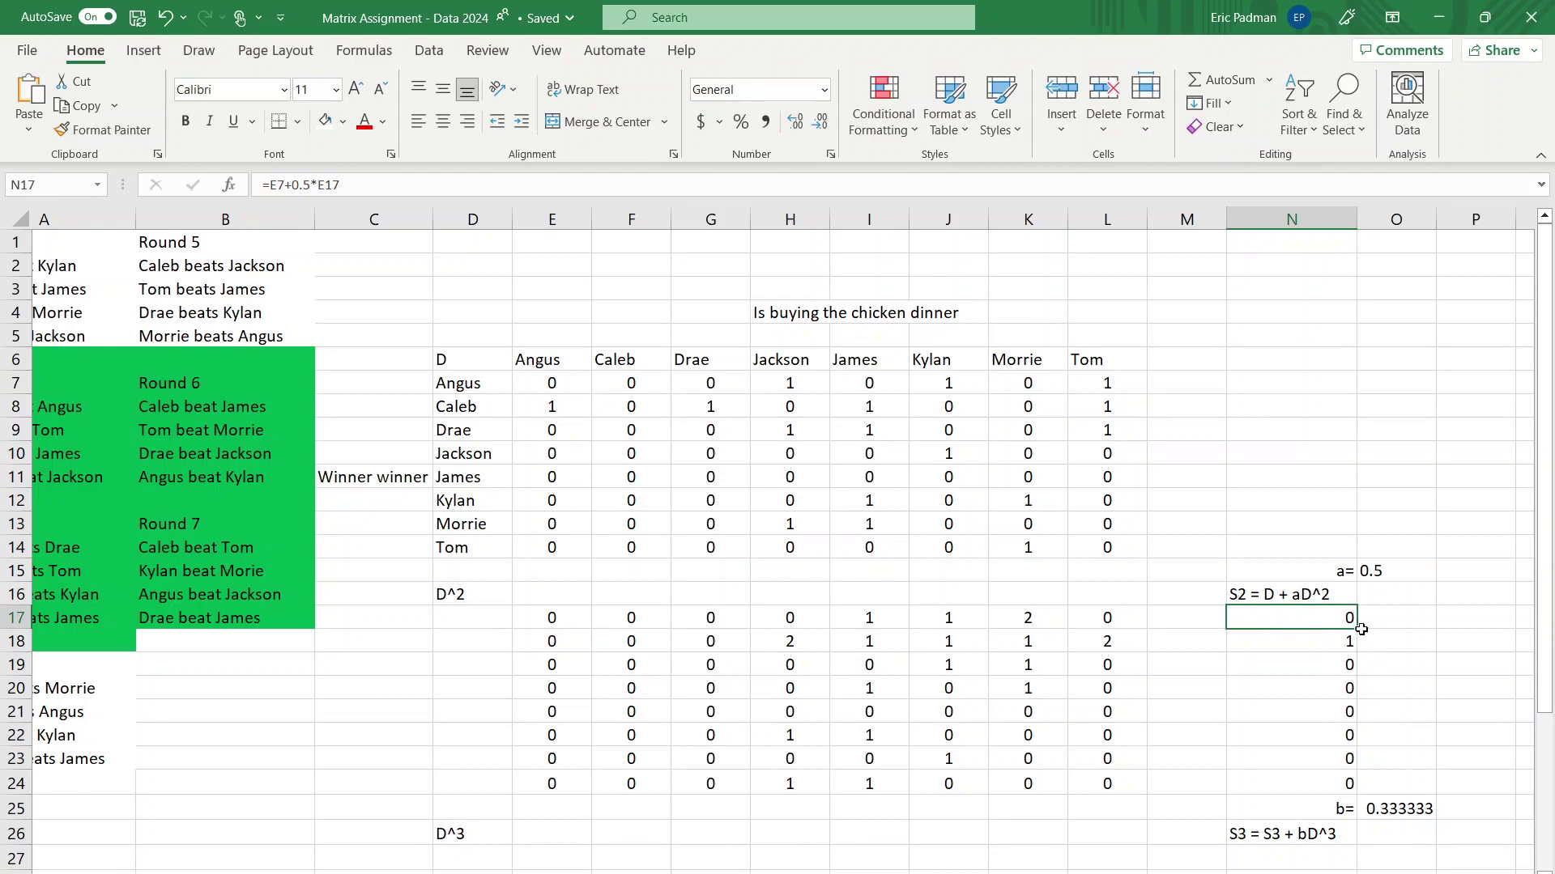
Fill N17's S2 formula right to U17 and down to row 24, then verify T24's formula
{"action": "left_click_drag", "start_coordinate": [1361, 629], "coordinate": [1395, 624]}
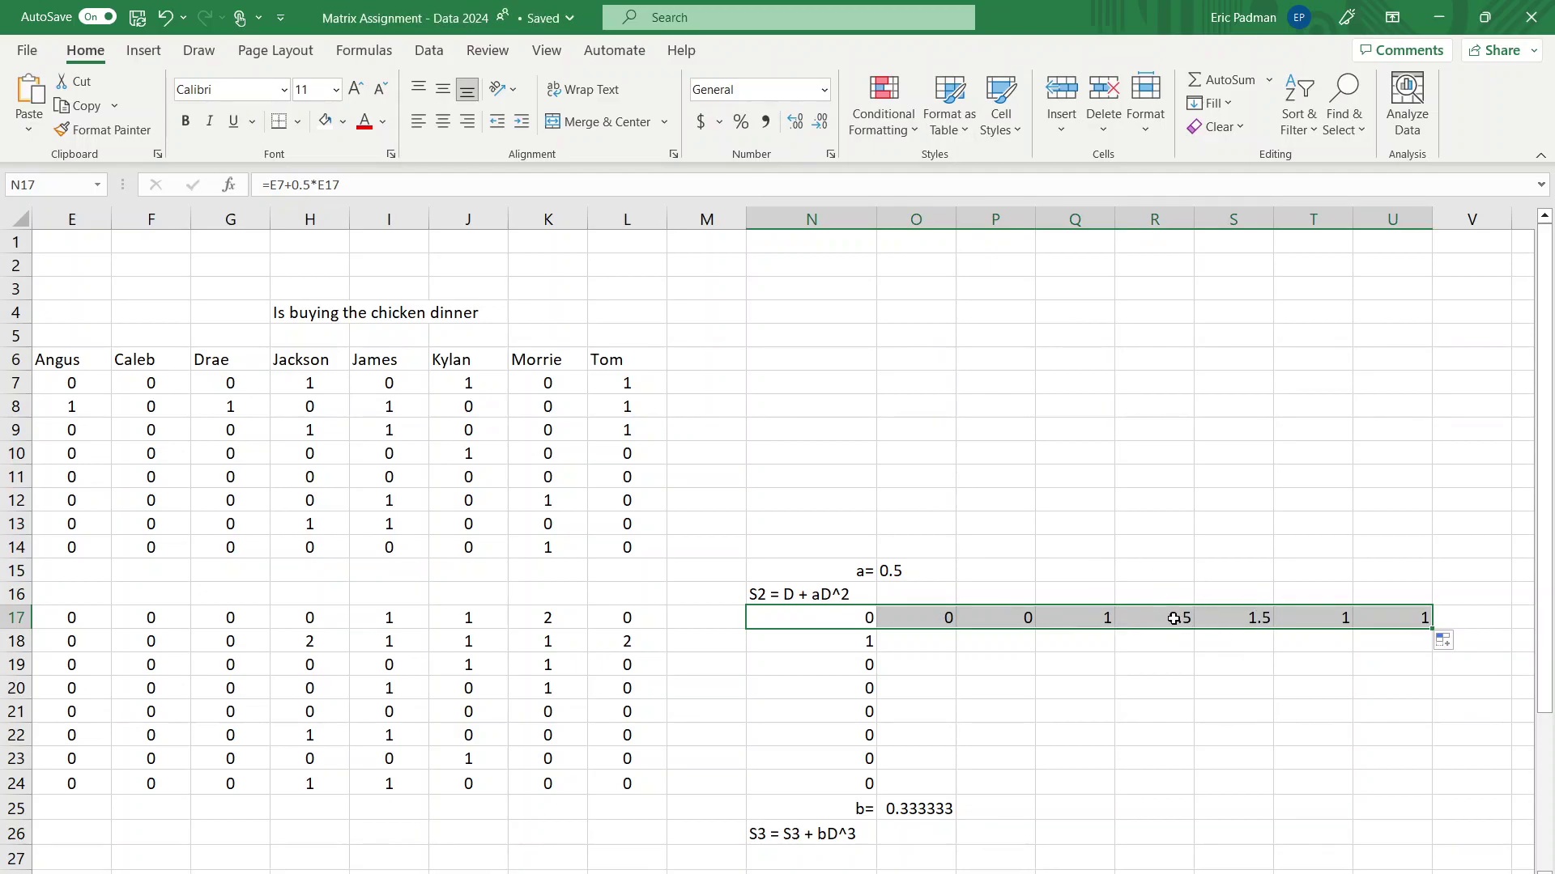
{"action": "left_click", "coordinate": [1355, 659]}
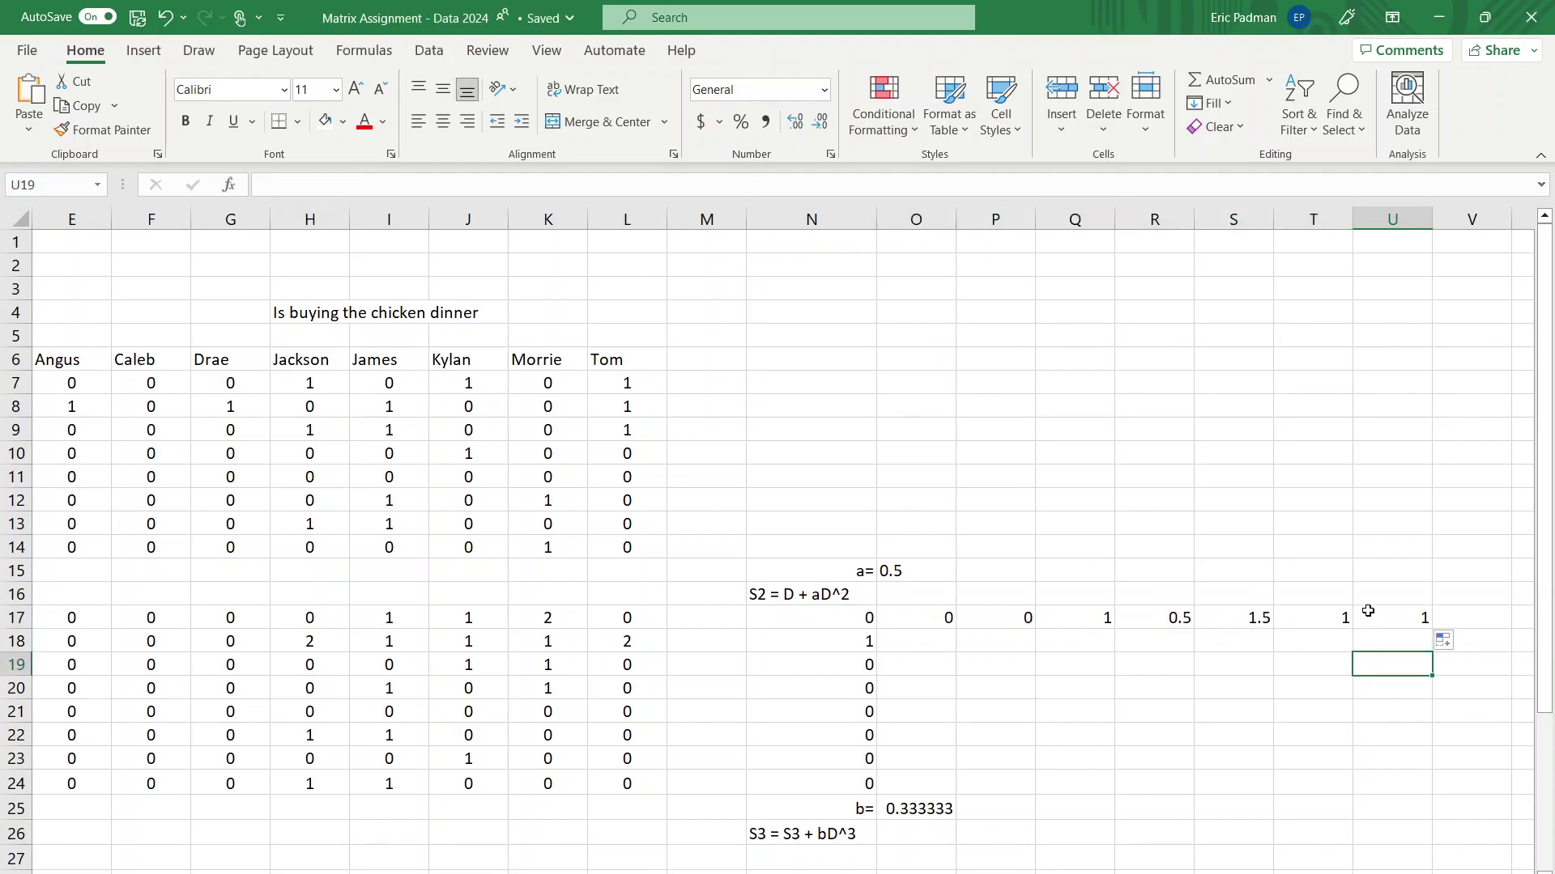
{"action": "left_click_drag", "start_coordinate": [866, 617], "coordinate": [1405, 796]}
{"action": "left_click", "coordinate": [1405, 783]}
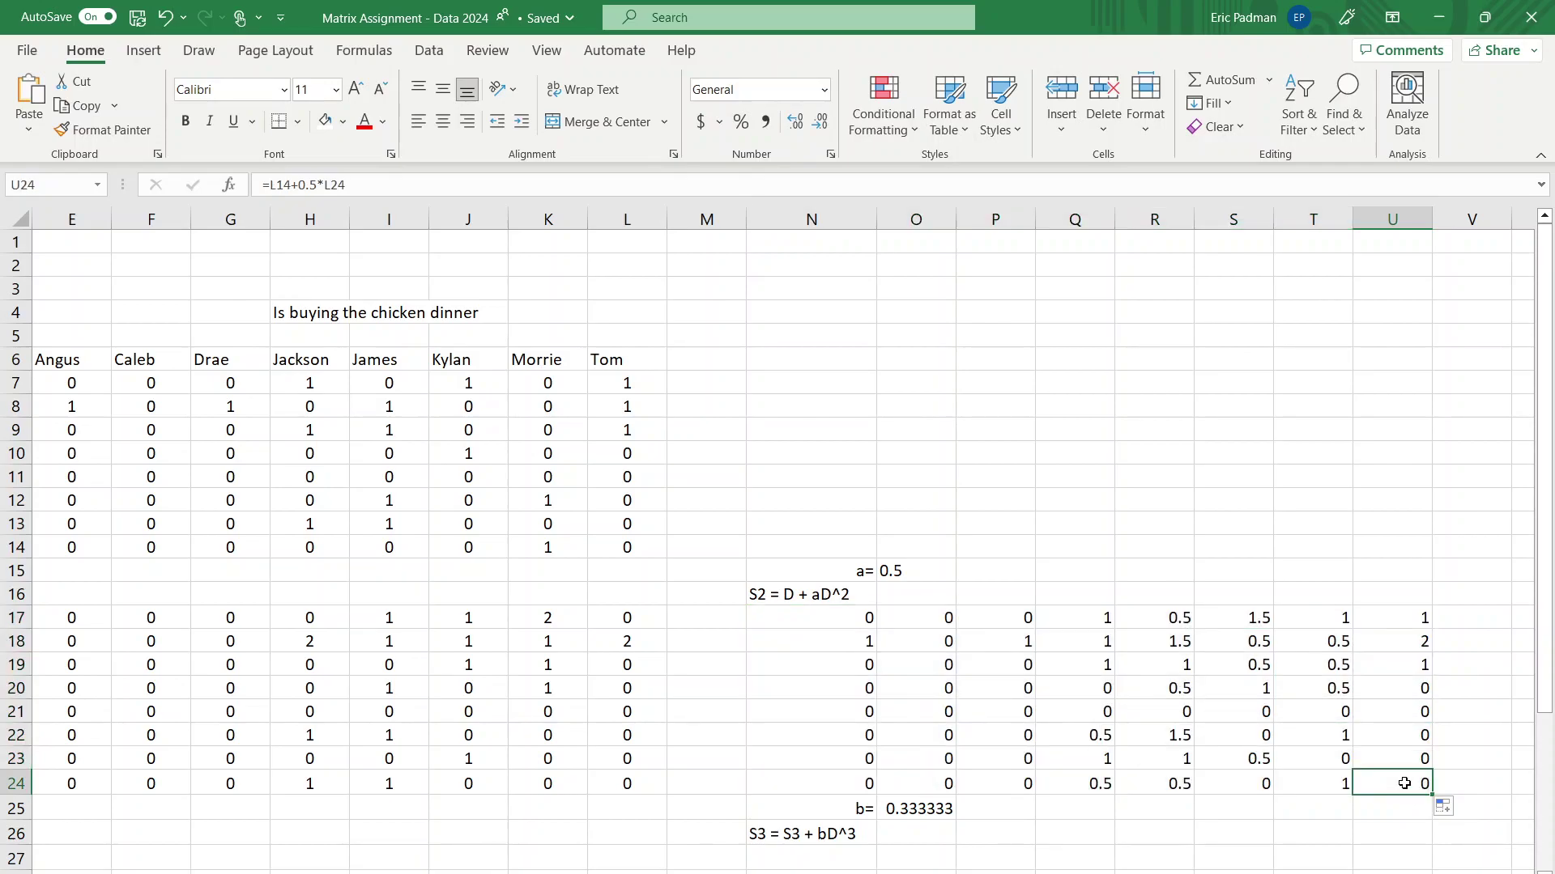
{"action": "double_click", "coordinate": [1332, 786]}
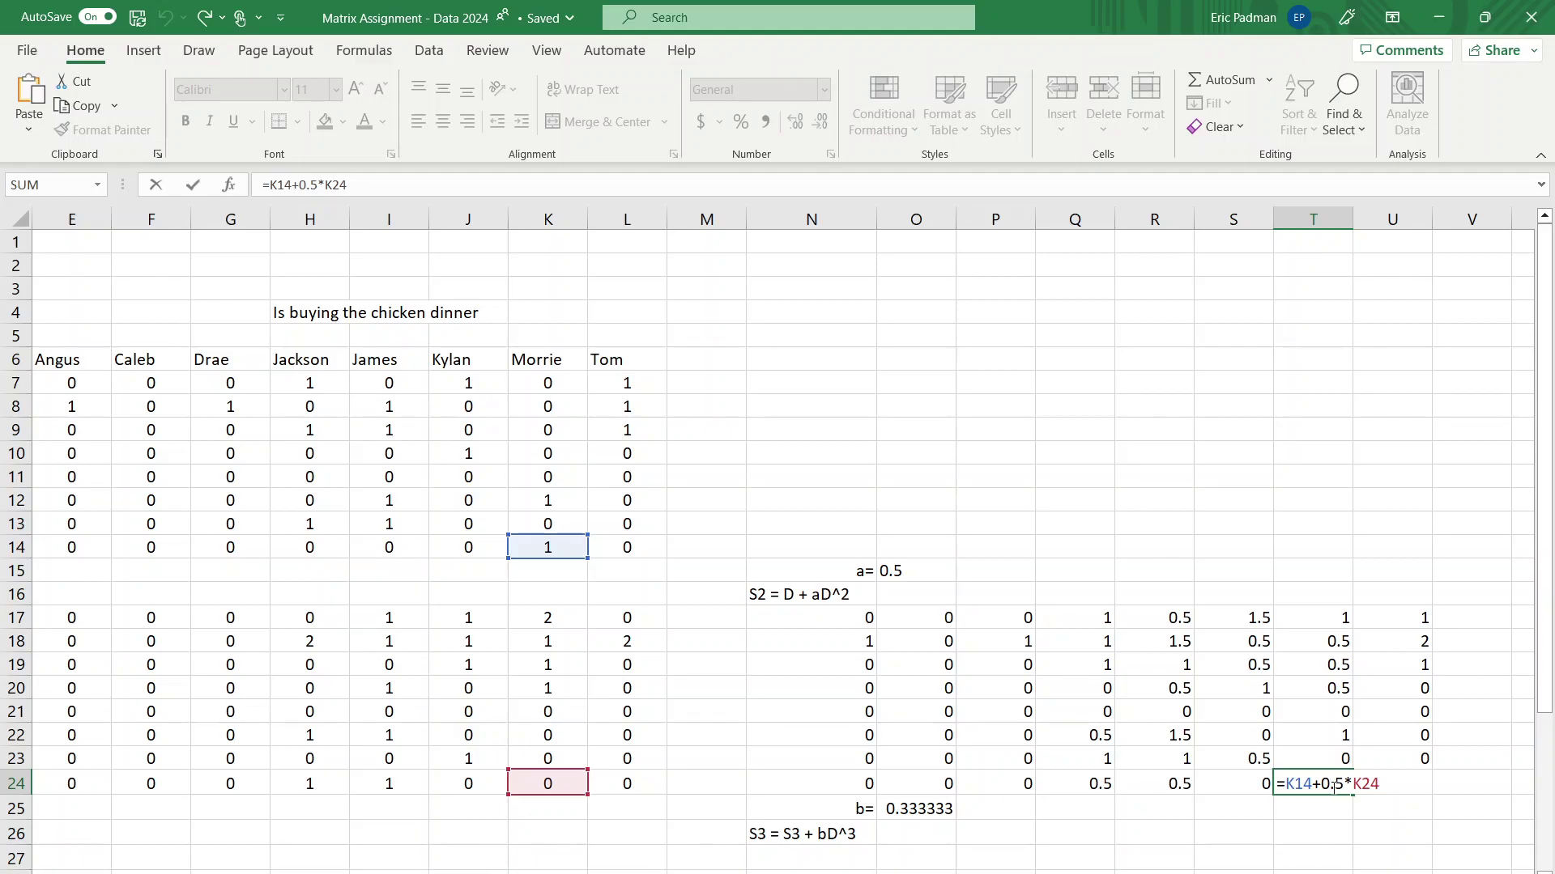
{"action": "left_click", "coordinate": [1058, 575]}
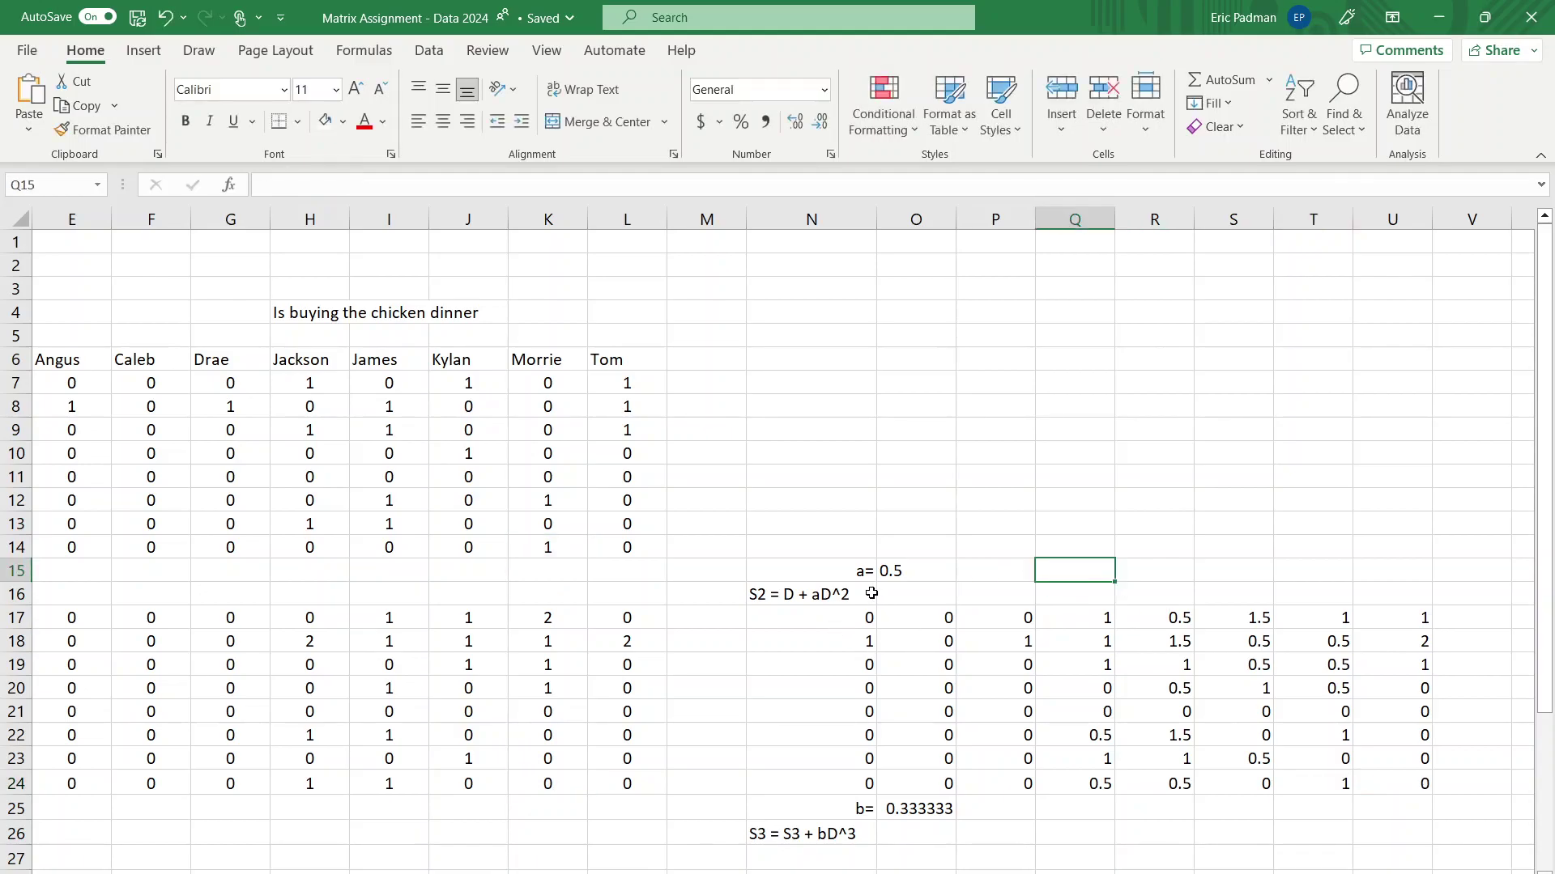
{"action": "left_click", "coordinate": [887, 565]}
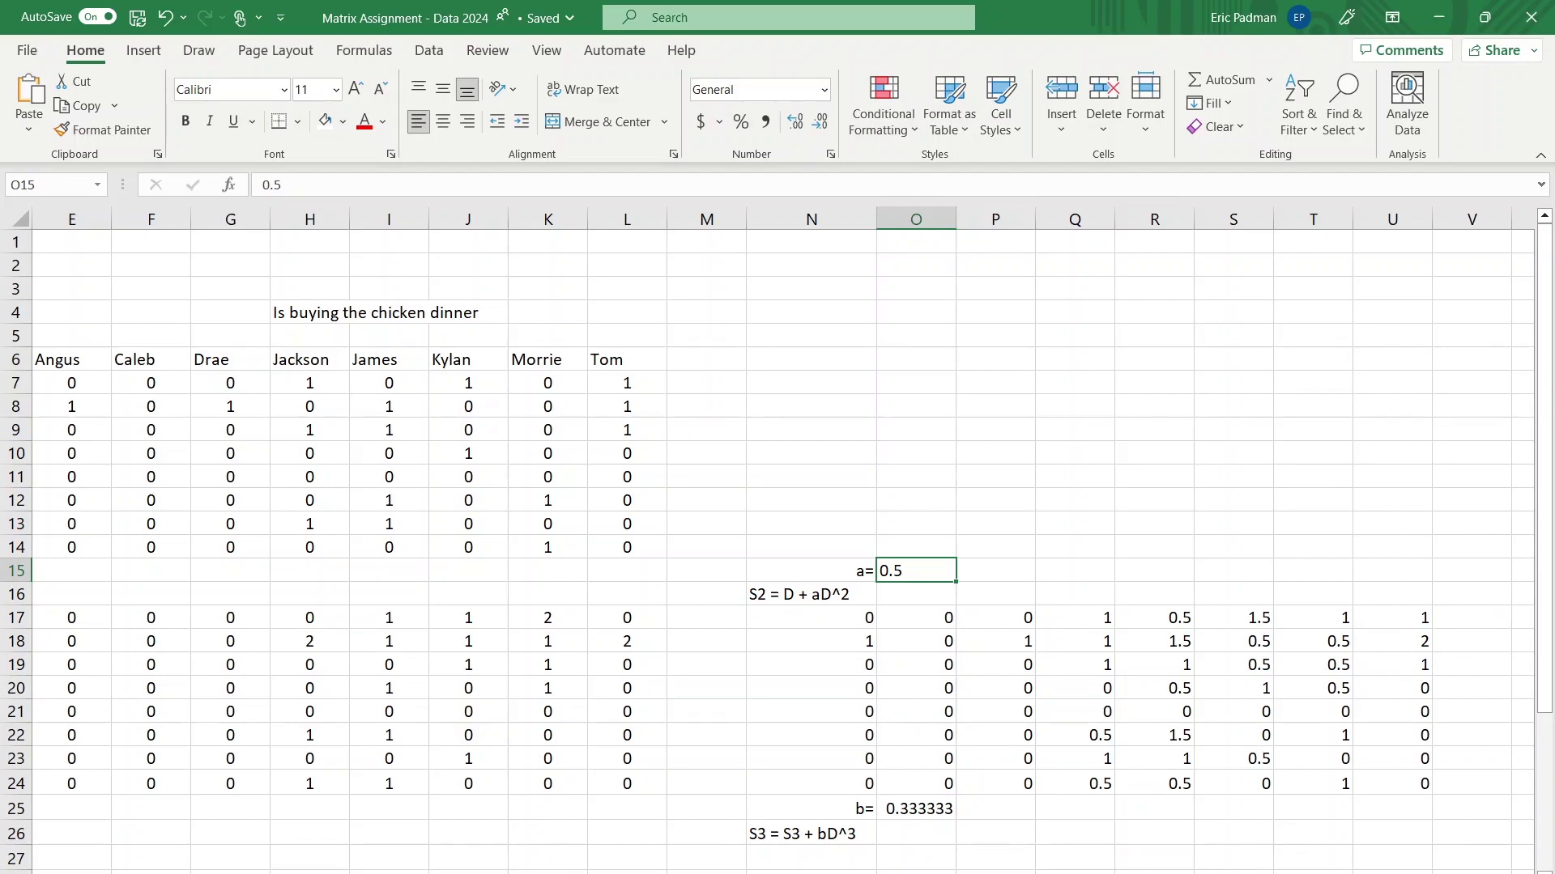
Add the heading 'total' in W6
{"action": "scroll", "coordinate": [1423, 616], "scroll_direction": "right", "scroll_amount": 1}
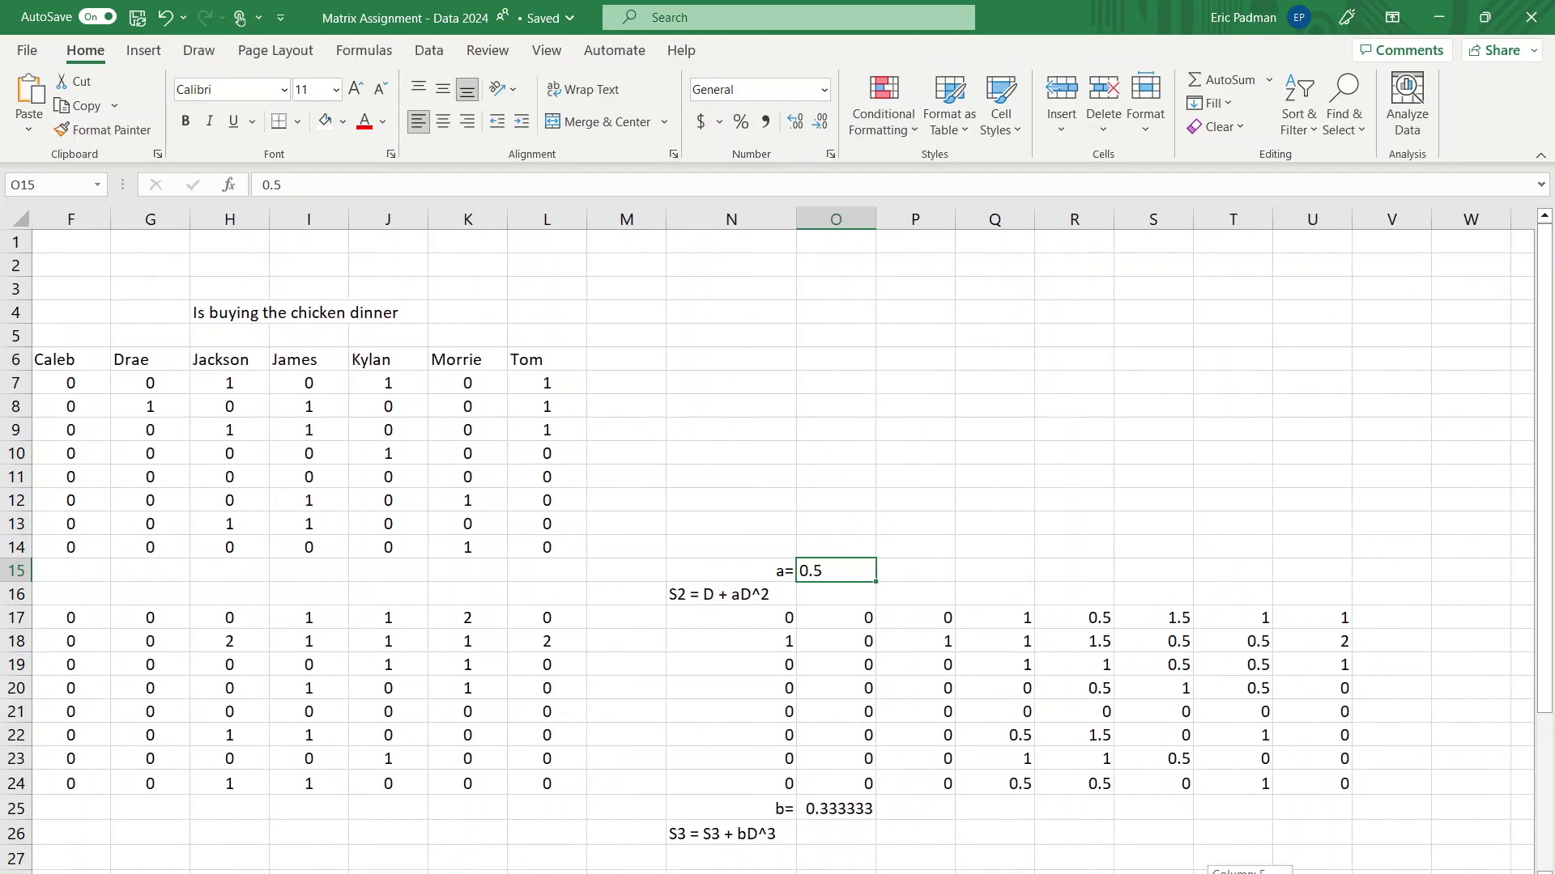
{"action": "left_click", "coordinate": [1447, 337]}
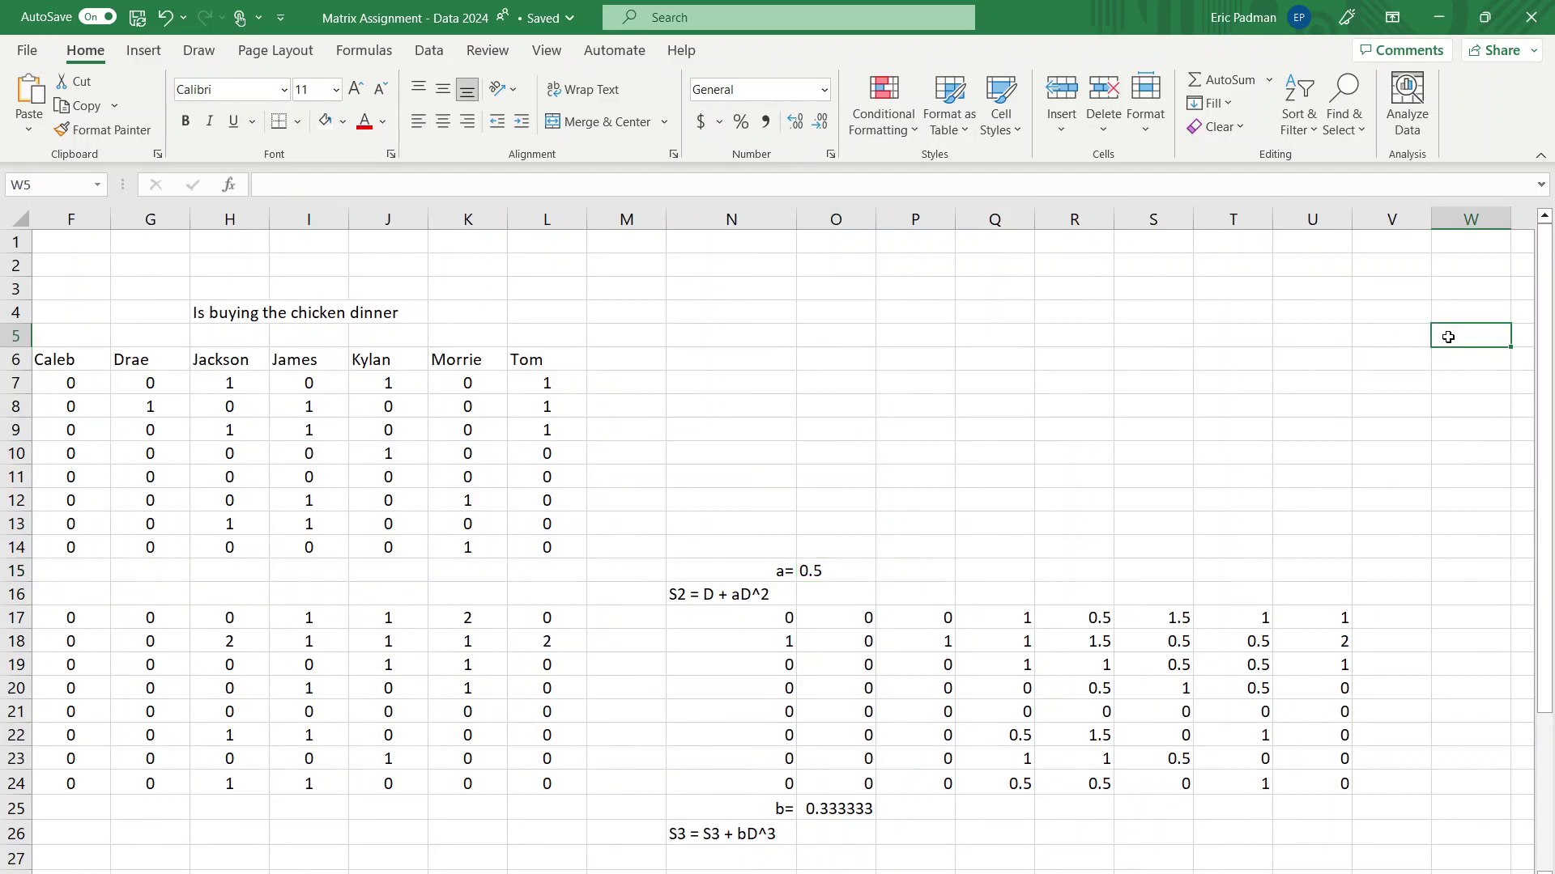
{"action": "key", "text": "Down"}
{"action": "type", "text": "tot"}
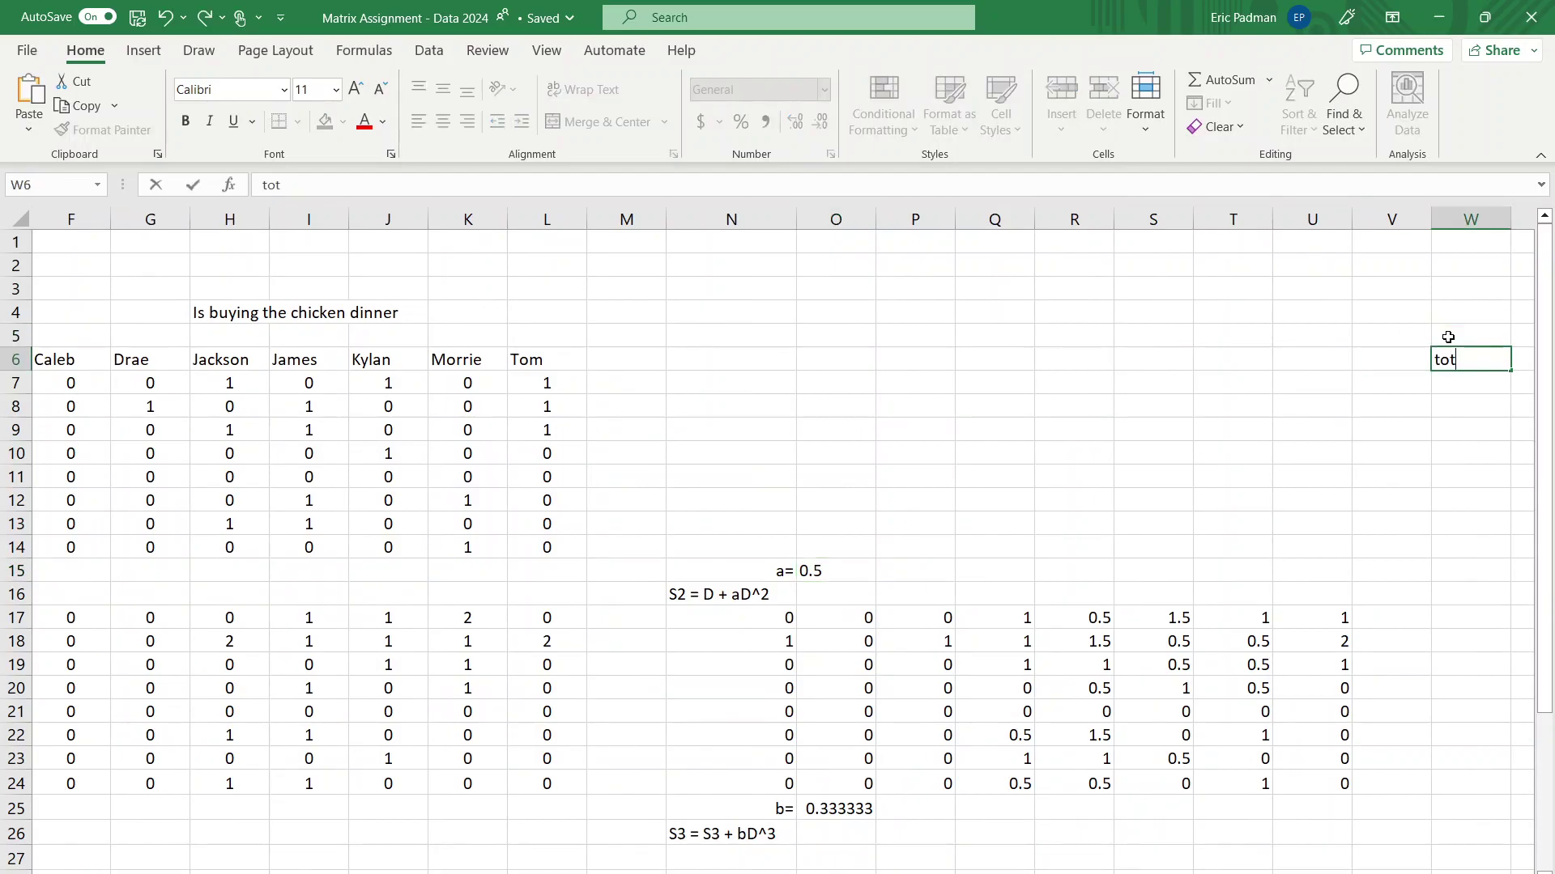
{"action": "type", "text": "al"}
{"action": "key", "text": "Return"}
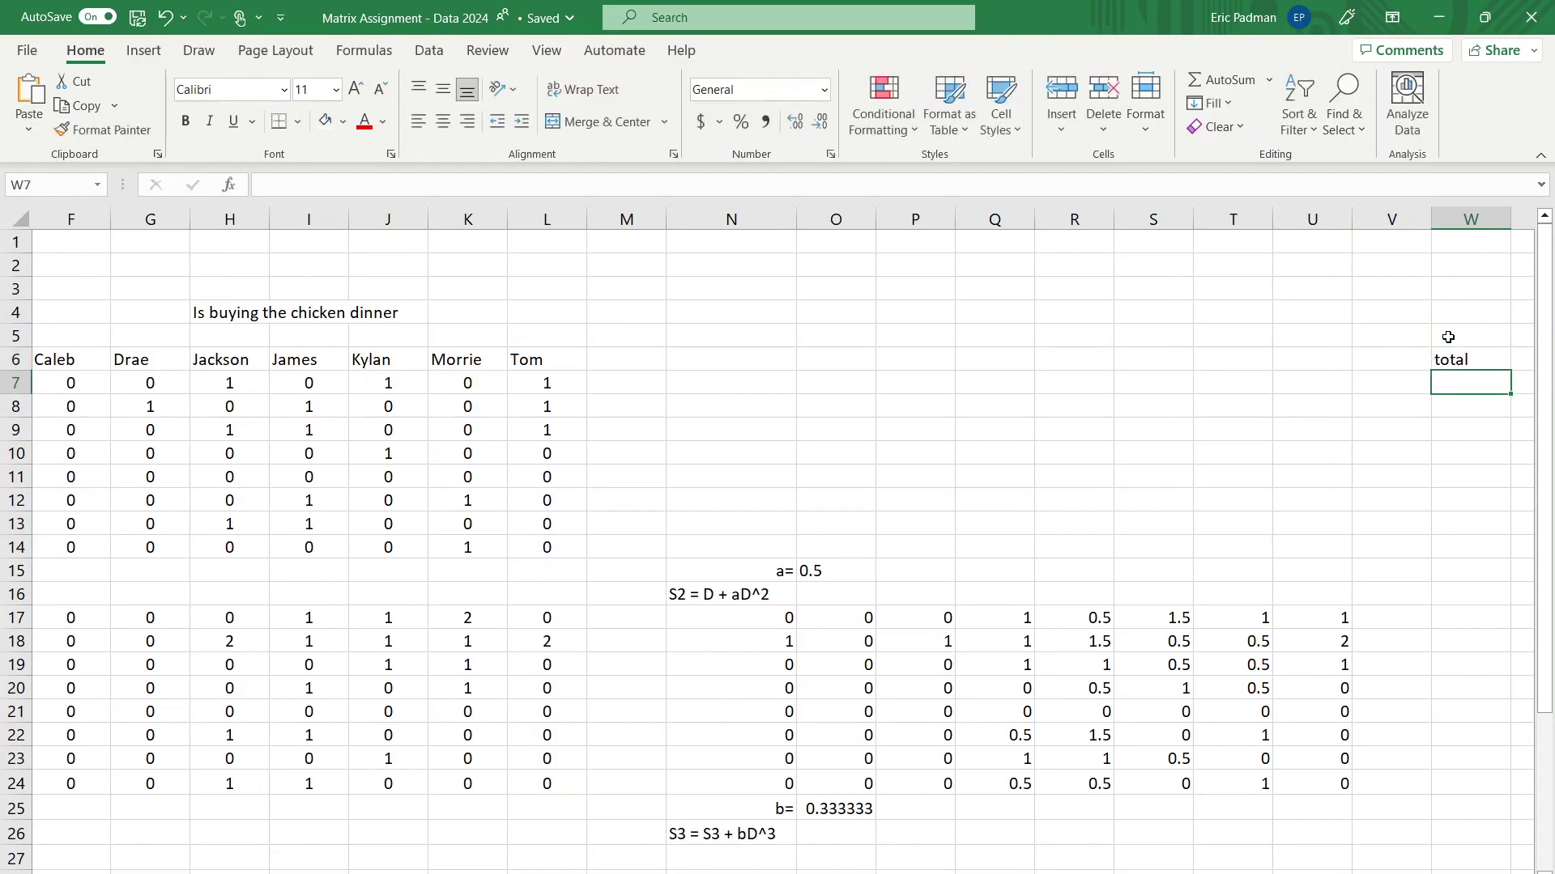
Enter =SUM(E7:L7) in W7 and fill it down to W14
{"action": "type", "text": "="}
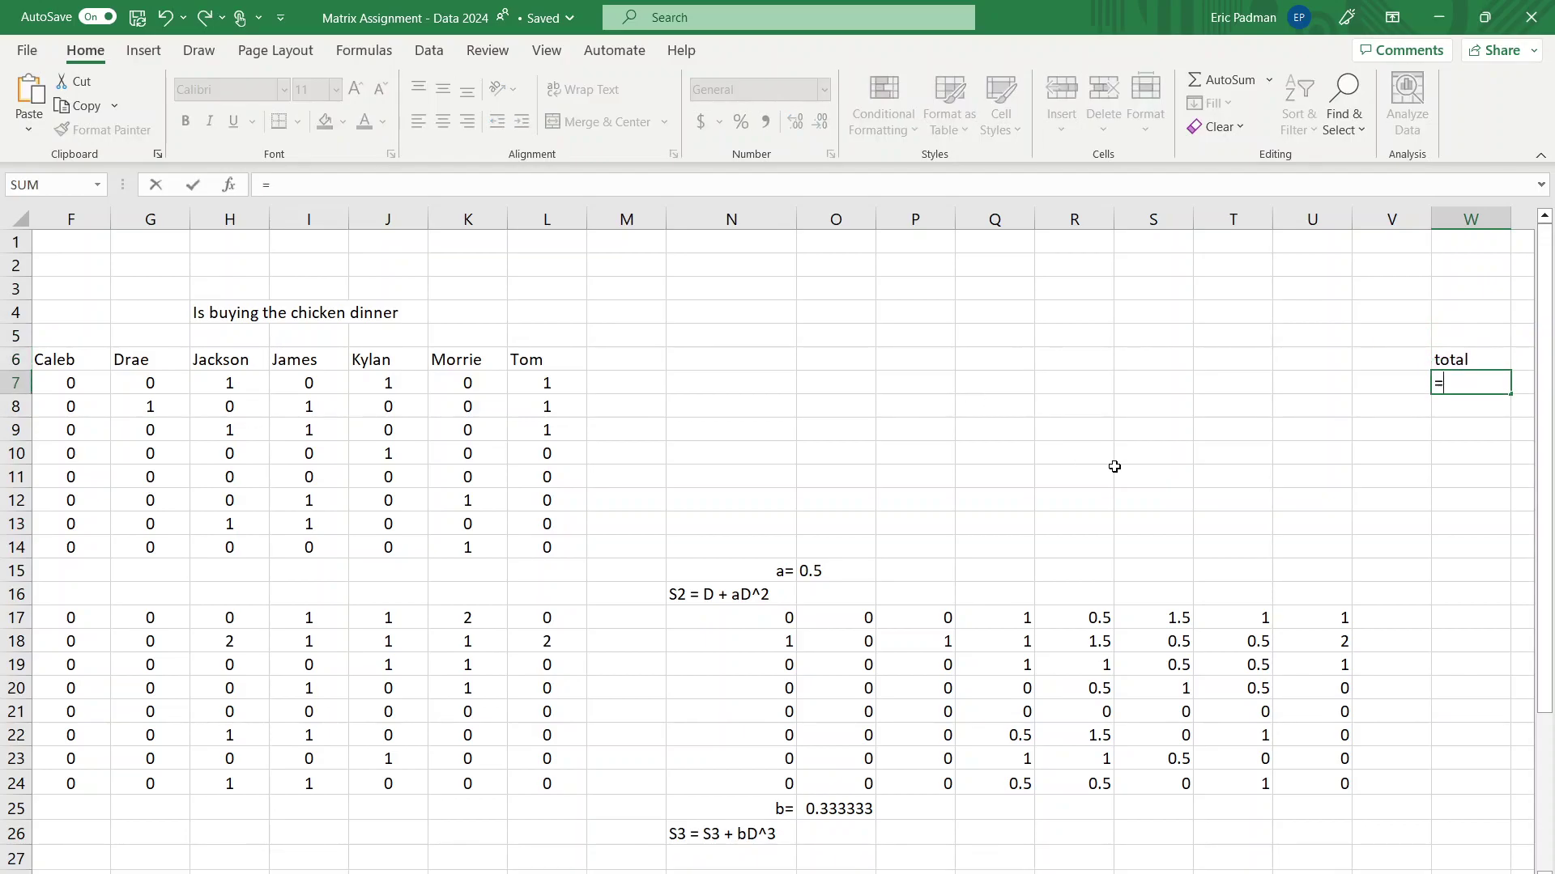
{"action": "type", "text": "SUM"}
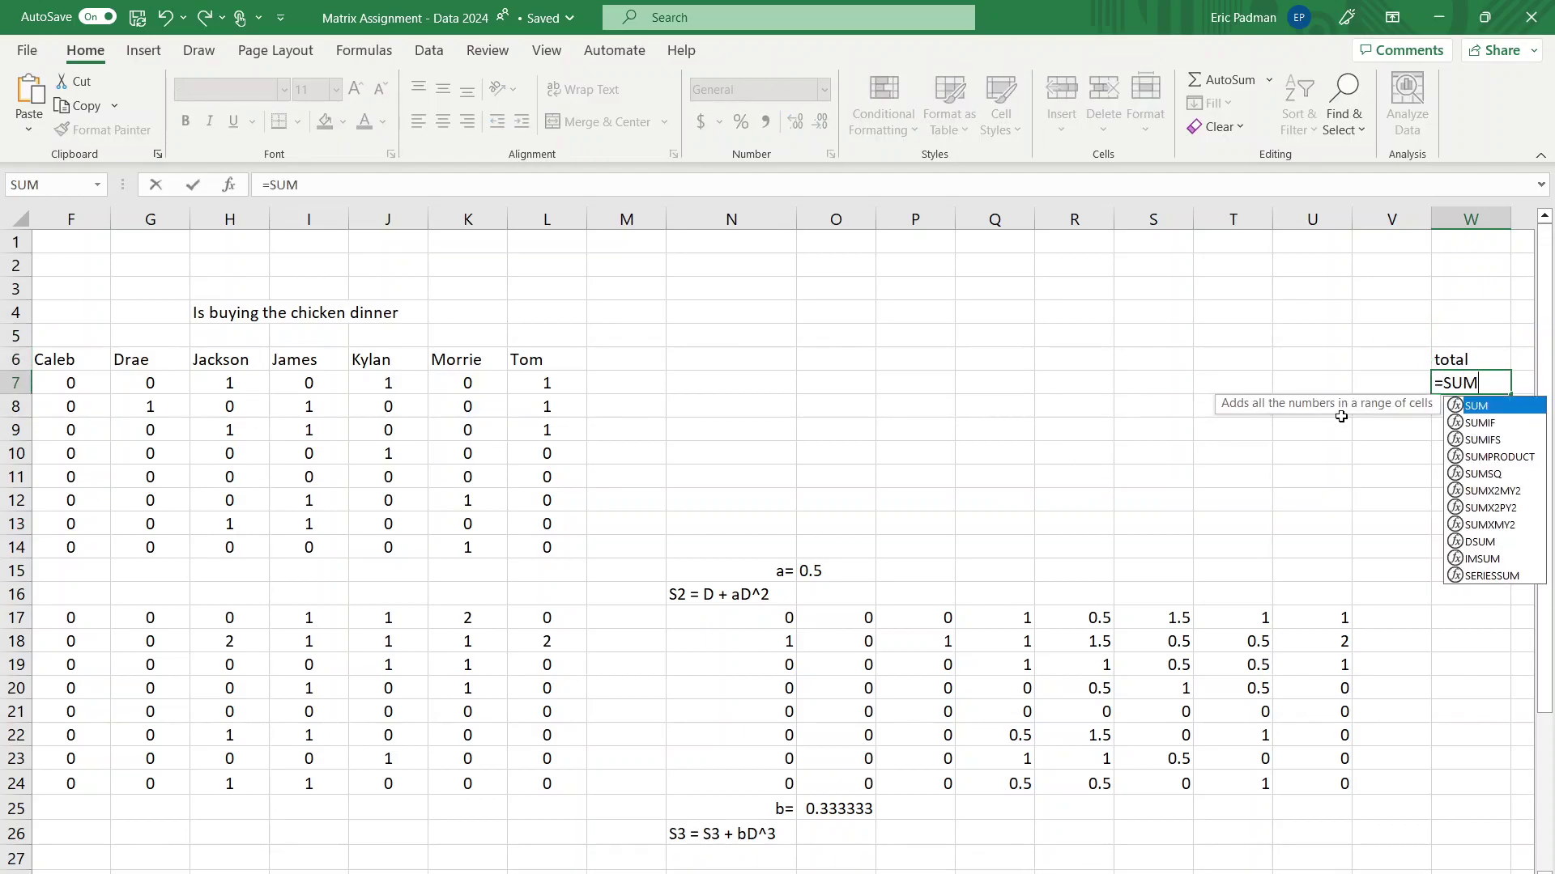
{"action": "double_click", "coordinate": [1475, 405]}
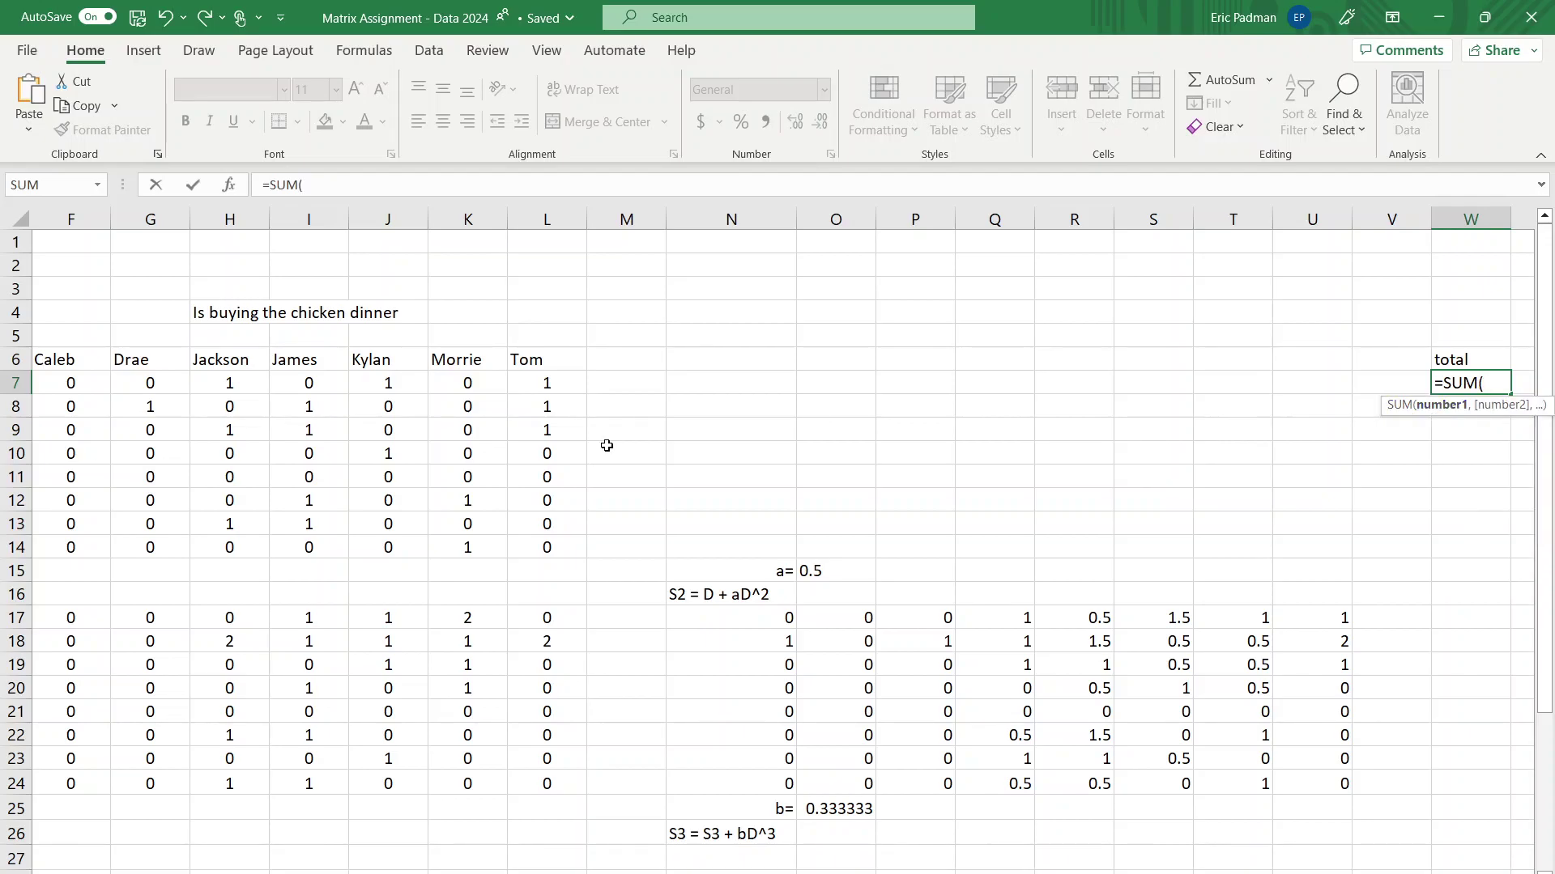
{"action": "left_click_drag", "start_coordinate": [543, 384], "coordinate": [240, 379]}
{"action": "key", "text": "Return"}
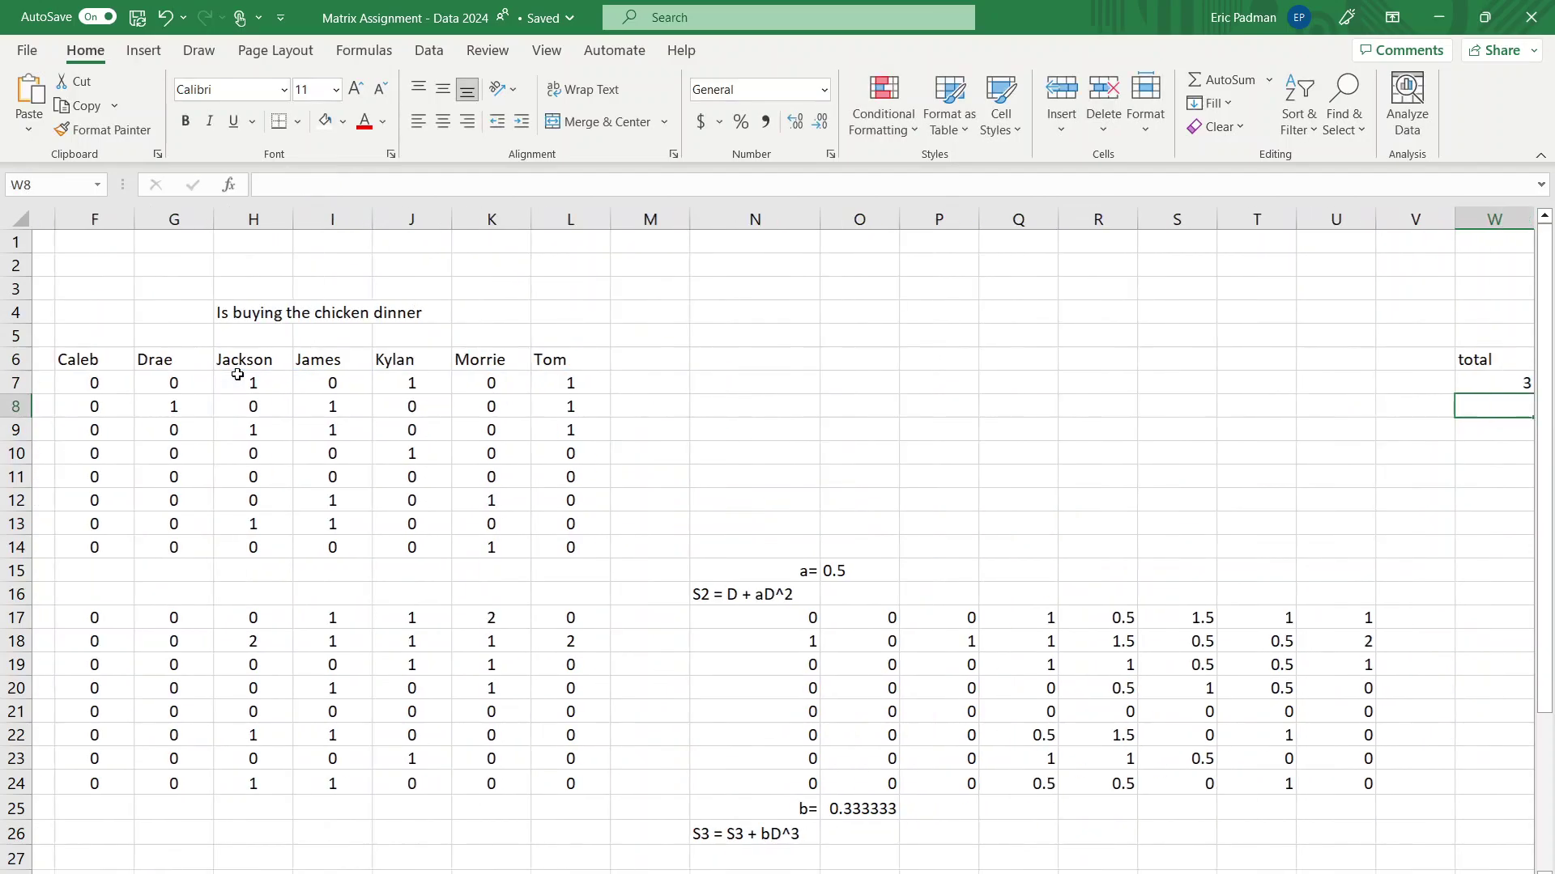
{"action": "right_click", "coordinate": [1448, 381]}
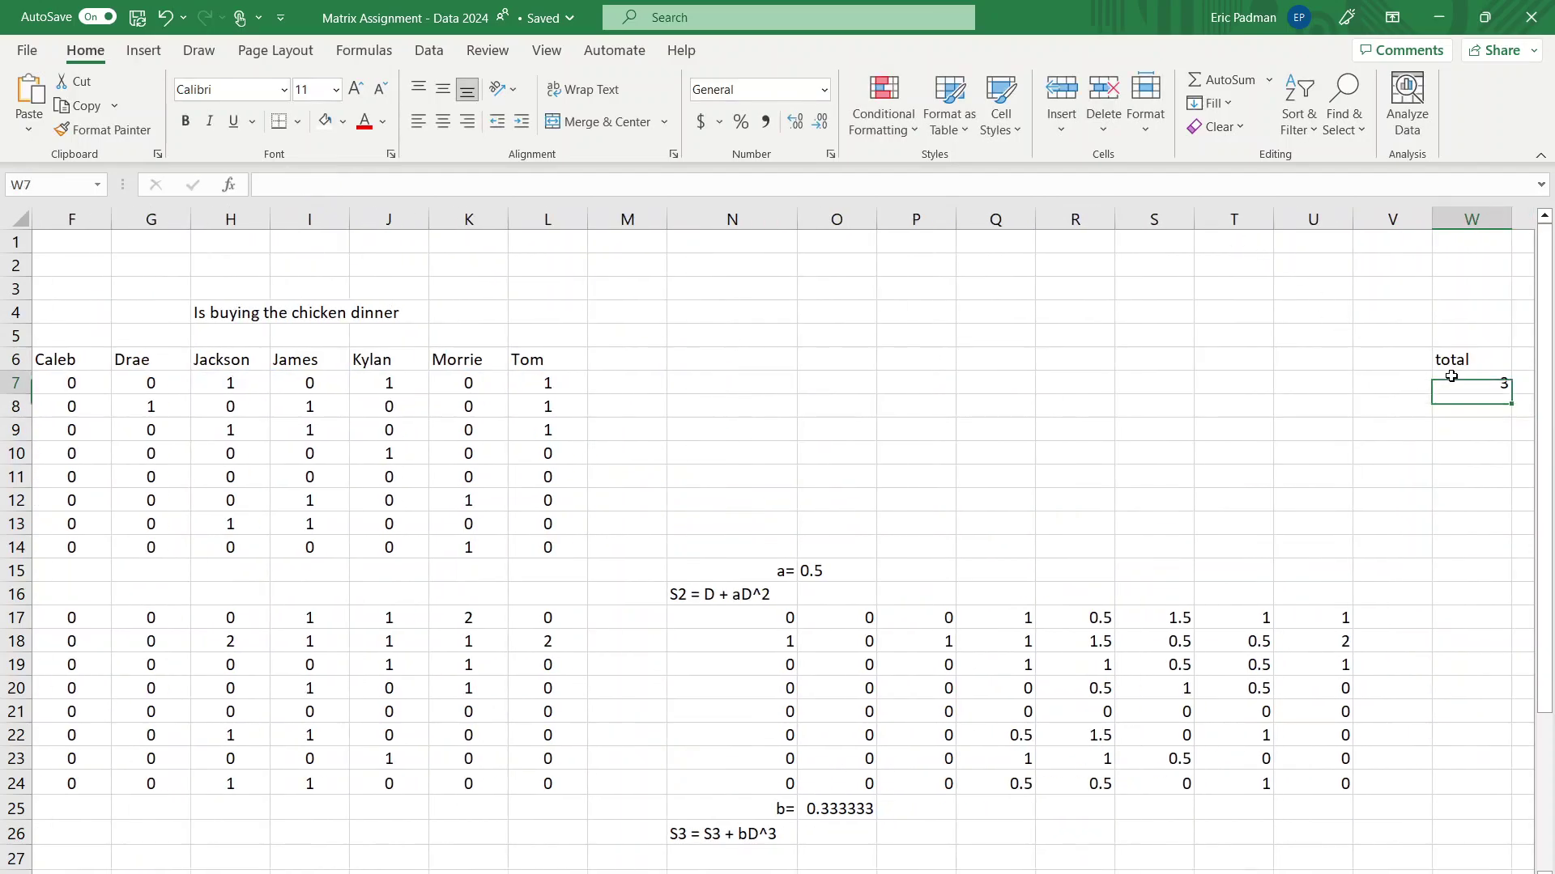
{"action": "left_click", "coordinate": [1514, 397]}
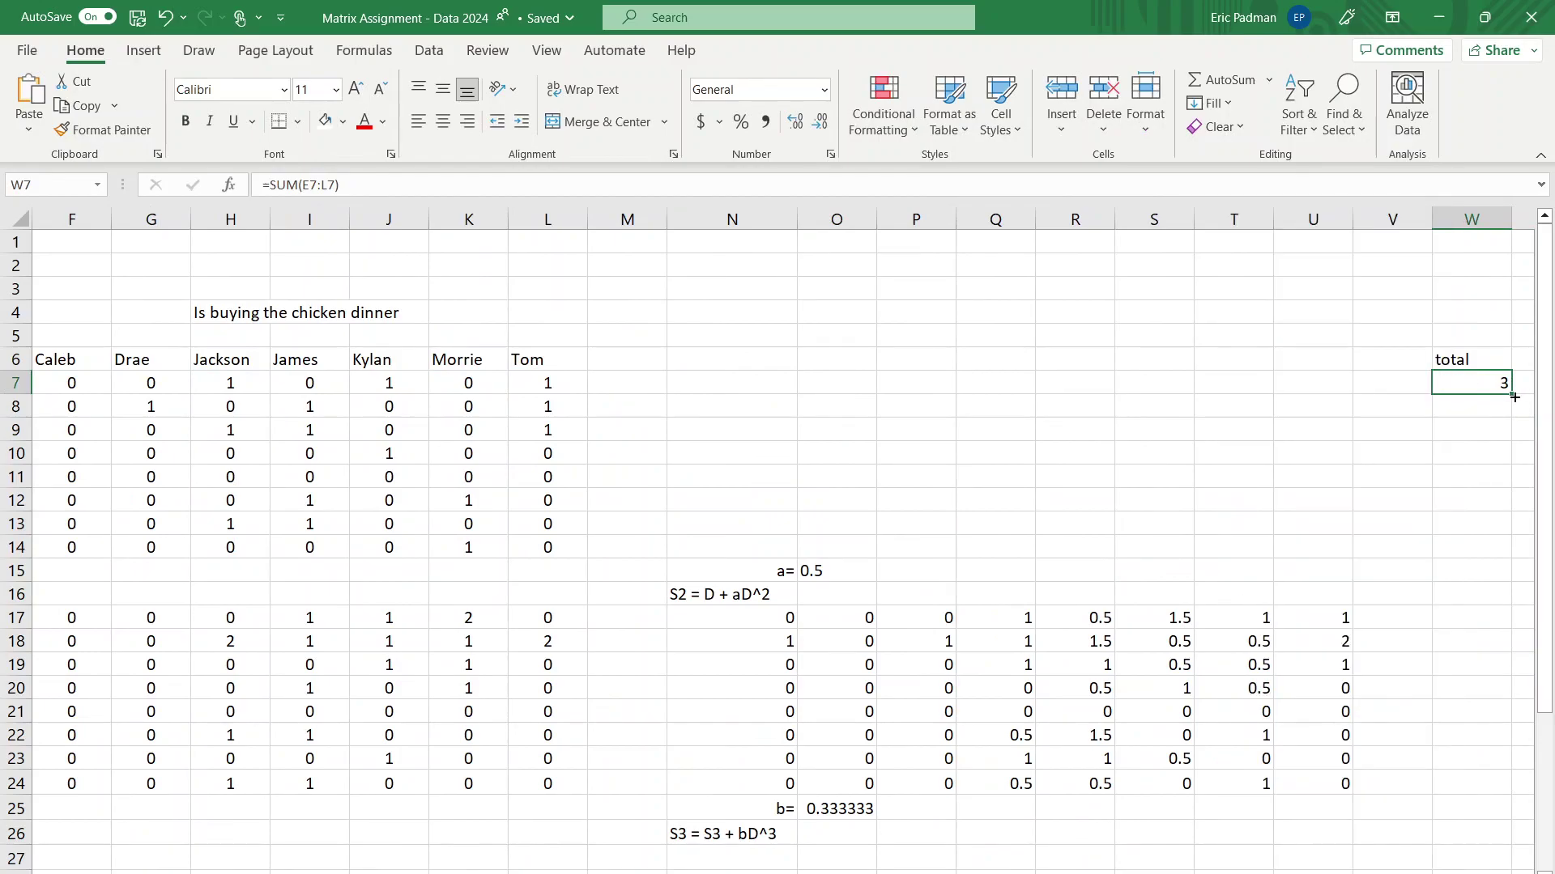
{"action": "left_click_drag", "start_coordinate": [1512, 393], "coordinate": [1495, 559]}
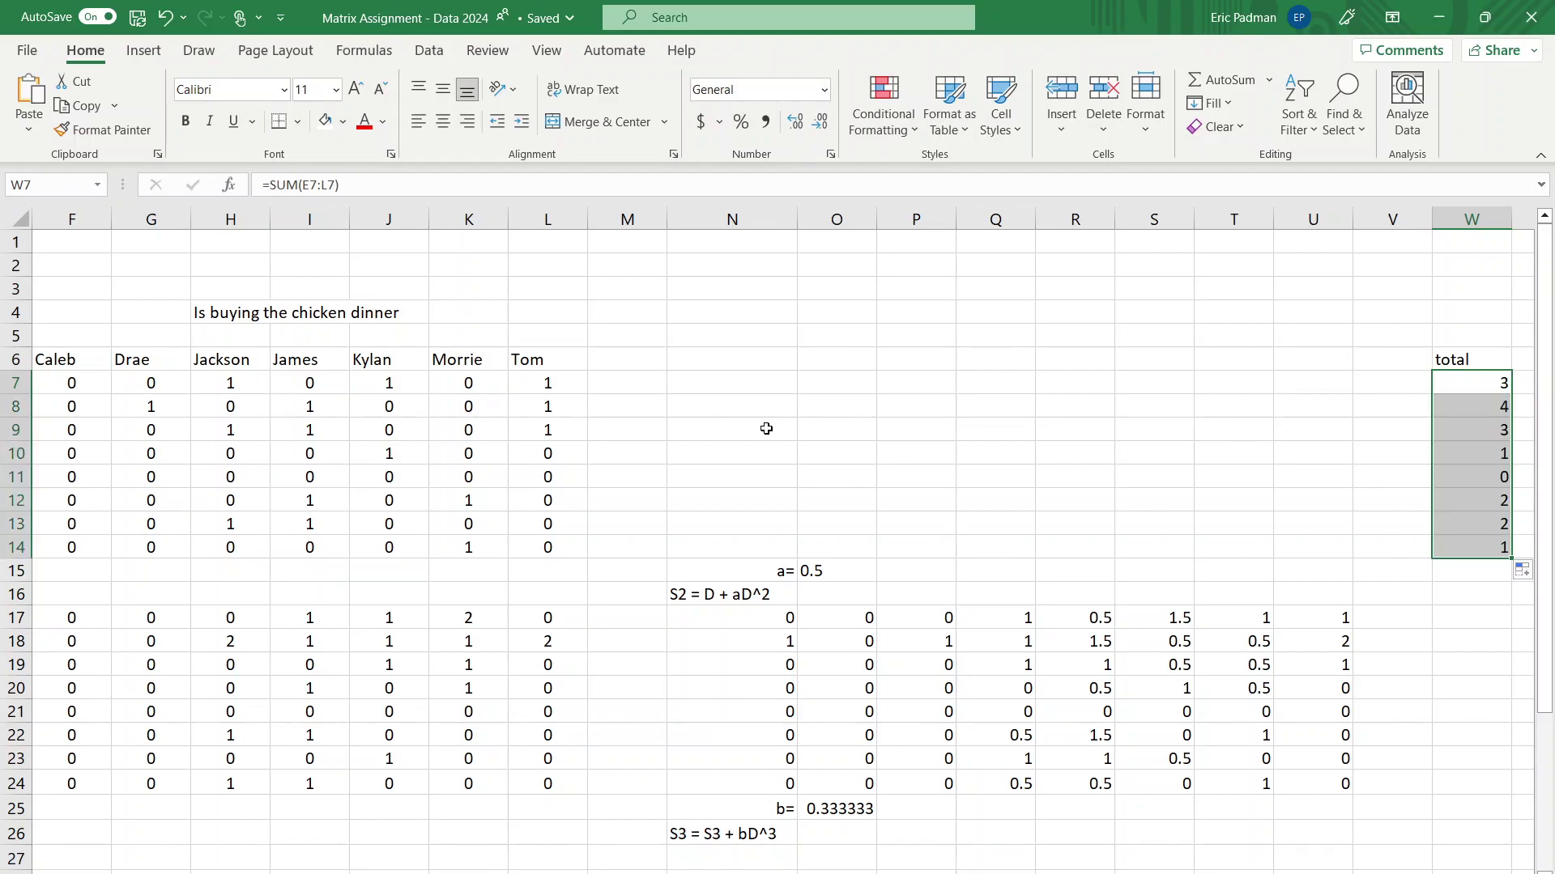
{"action": "left_click", "coordinate": [978, 408]}
{"action": "key", "text": "Left"}
{"action": "key", "text": "Left"}
{"action": "key", "text": "Left"}
{"action": "key", "text": "Left"}
{"action": "key", "text": "Left"}
{"action": "key", "text": "Left"}
{"action": "key", "text": "Left"}
{"action": "key", "text": "Left"}
{"action": "key", "text": "Left"}
{"action": "key", "text": "Left"}
{"action": "key", "text": "Left"}
{"action": "key", "text": "Left"}
{"action": "key", "text": "Left"}
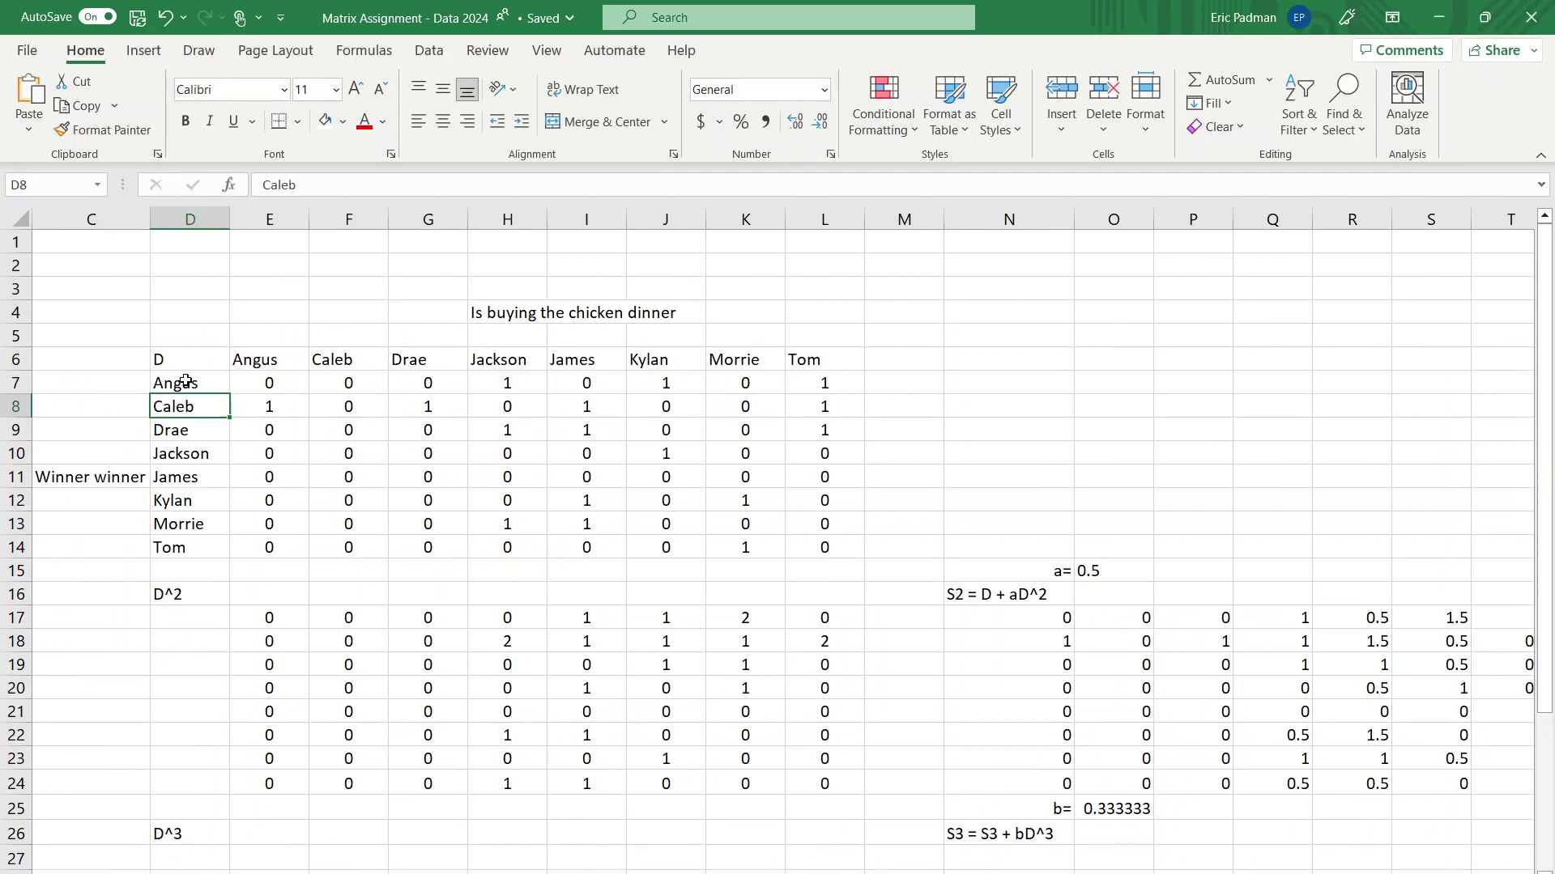
Select the player names and review the row-total formulas in W7:W14
{"action": "left_click_drag", "start_coordinate": [185, 381], "coordinate": [183, 546]}
{"action": "key", "text": "Left"}
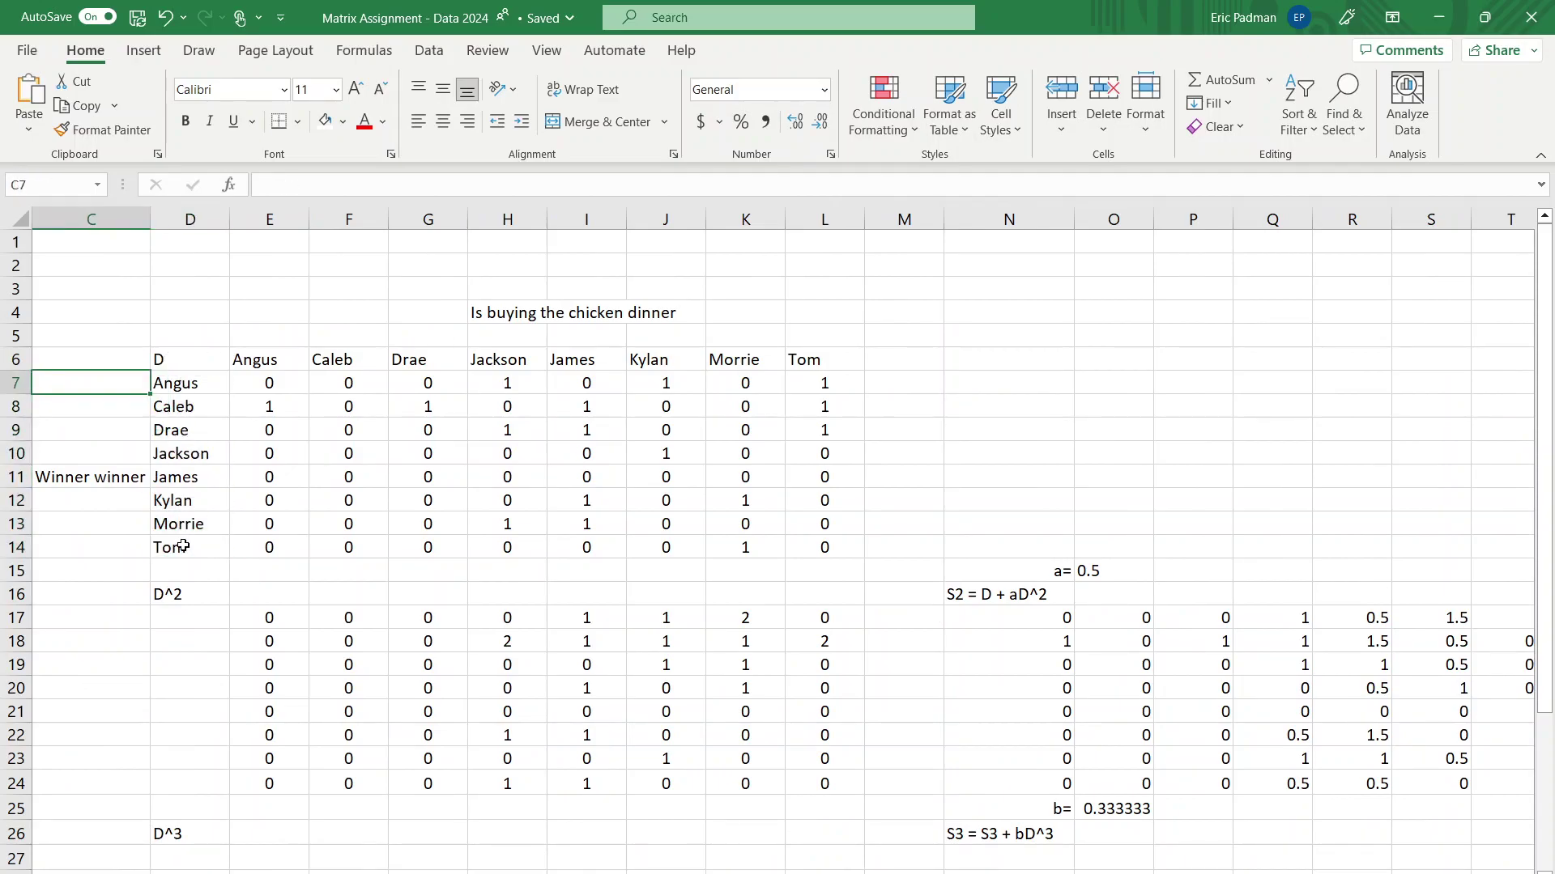
{"action": "key", "text": "Left"}
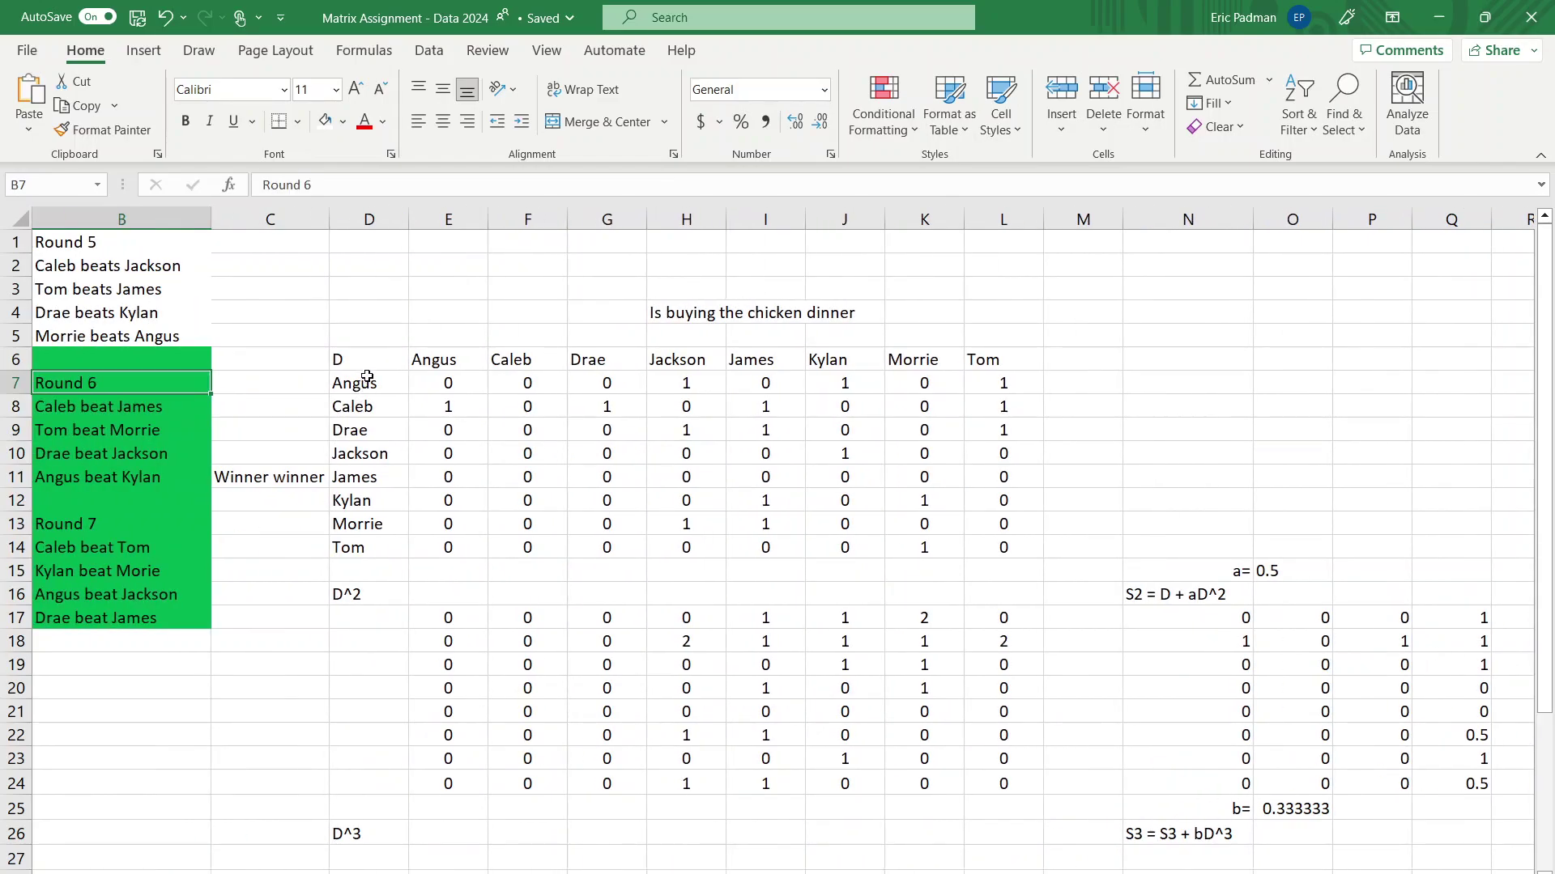
{"action": "left_click_drag", "start_coordinate": [375, 387], "coordinate": [350, 549]}
{"action": "key", "text": "ctrl+c"}
{"action": "key", "text": "Right"}
{"action": "key", "text": "Right"}
{"action": "key", "text": "Right"}
{"action": "key", "text": "Right"}
{"action": "key", "text": "Right"}
{"action": "key", "text": "Right"}
{"action": "key", "text": "Right"}
{"action": "key", "text": "Right"}
{"action": "key", "text": "Right"}
{"action": "key", "text": "Right"}
{"action": "key", "text": "Right"}
{"action": "key", "text": "Right"}
{"action": "key", "text": "Right"}
{"action": "key", "text": "Right"}
{"action": "key", "text": "Right"}
{"action": "key", "text": "Right"}
{"action": "key", "text": "Right"}
{"action": "key", "text": "Right"}
{"action": "key", "text": "Right"}
{"action": "key", "text": "Right"}
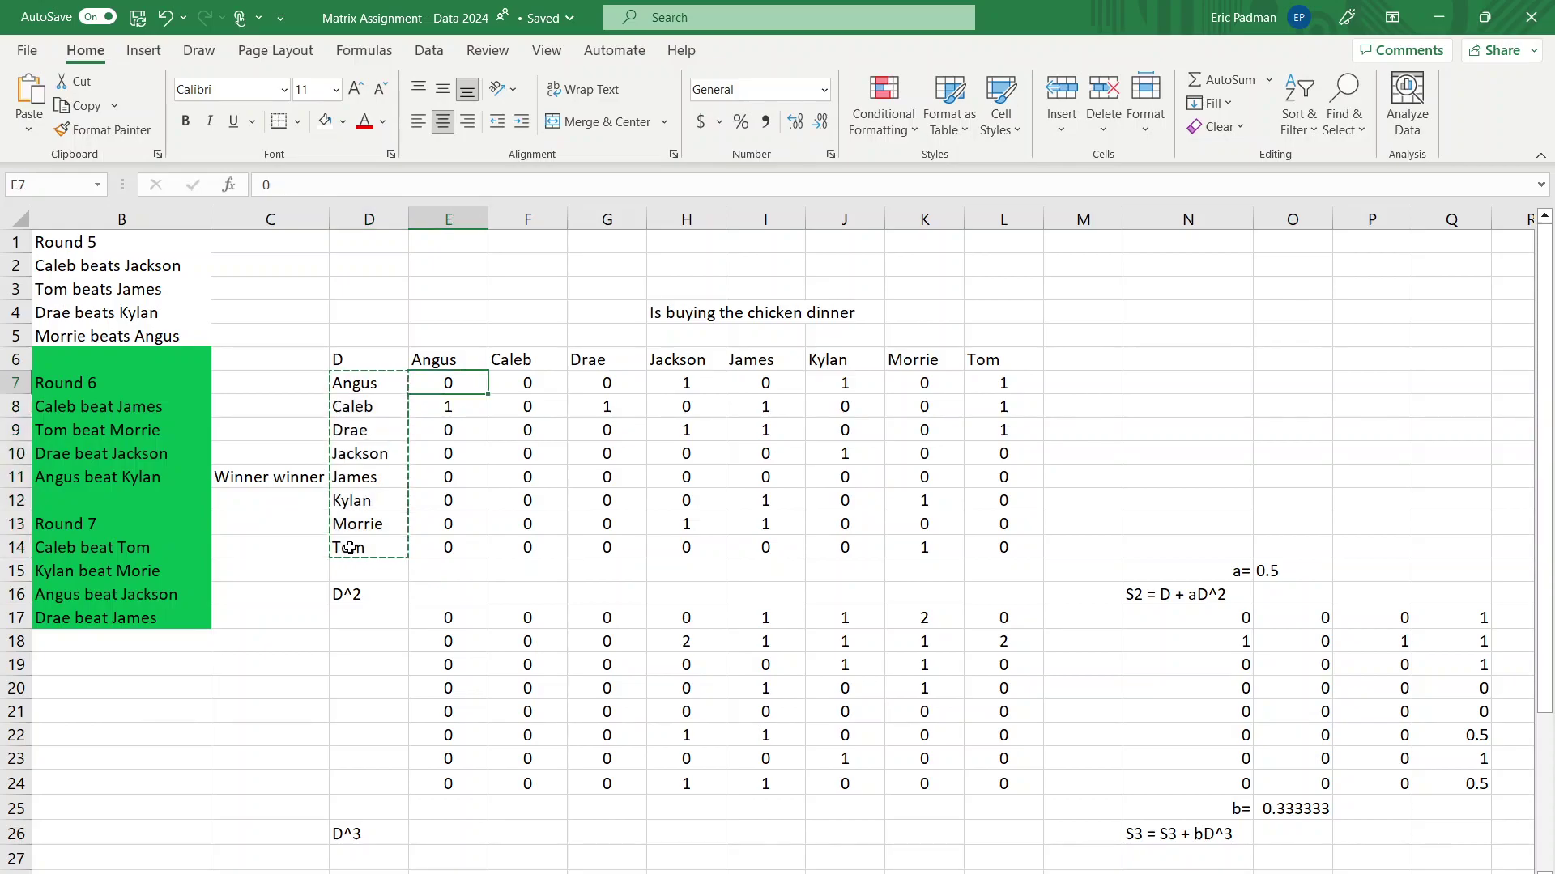
{"action": "key", "text": "Left"}
{"action": "key", "text": "Left"}
{"action": "key", "text": "Left"}
{"action": "key", "text": "Left"}
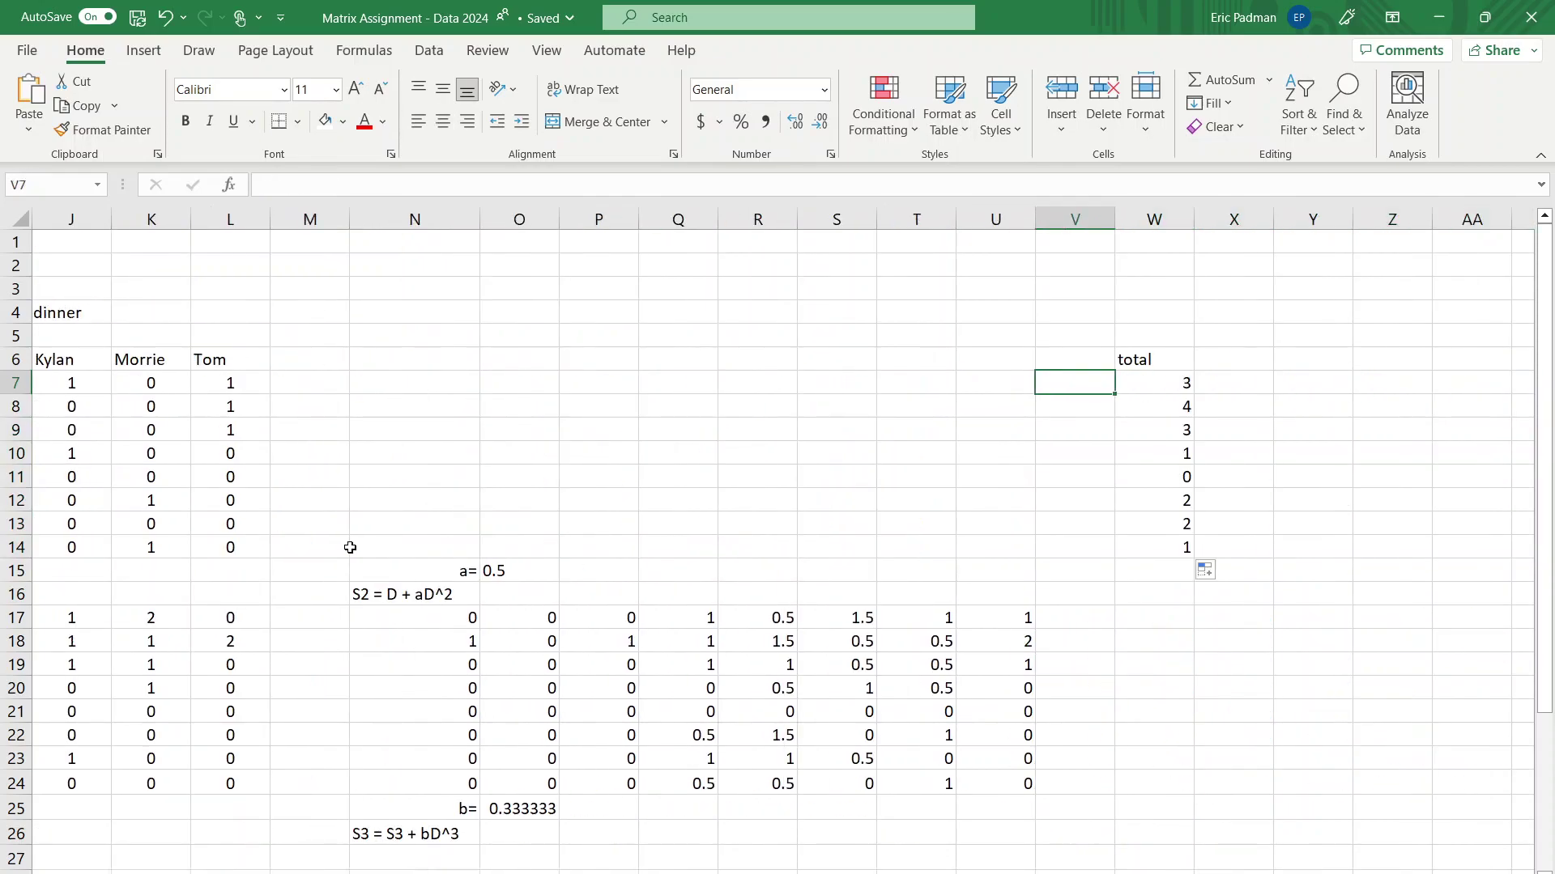
{"action": "key", "text": "ctrl+v"}
{"action": "key", "text": "Right"}
{"action": "key", "text": "shift+Down"}
{"action": "key", "text": "shift+Up"}
{"action": "key", "text": "Down"}
{"action": "key", "text": "Down"}
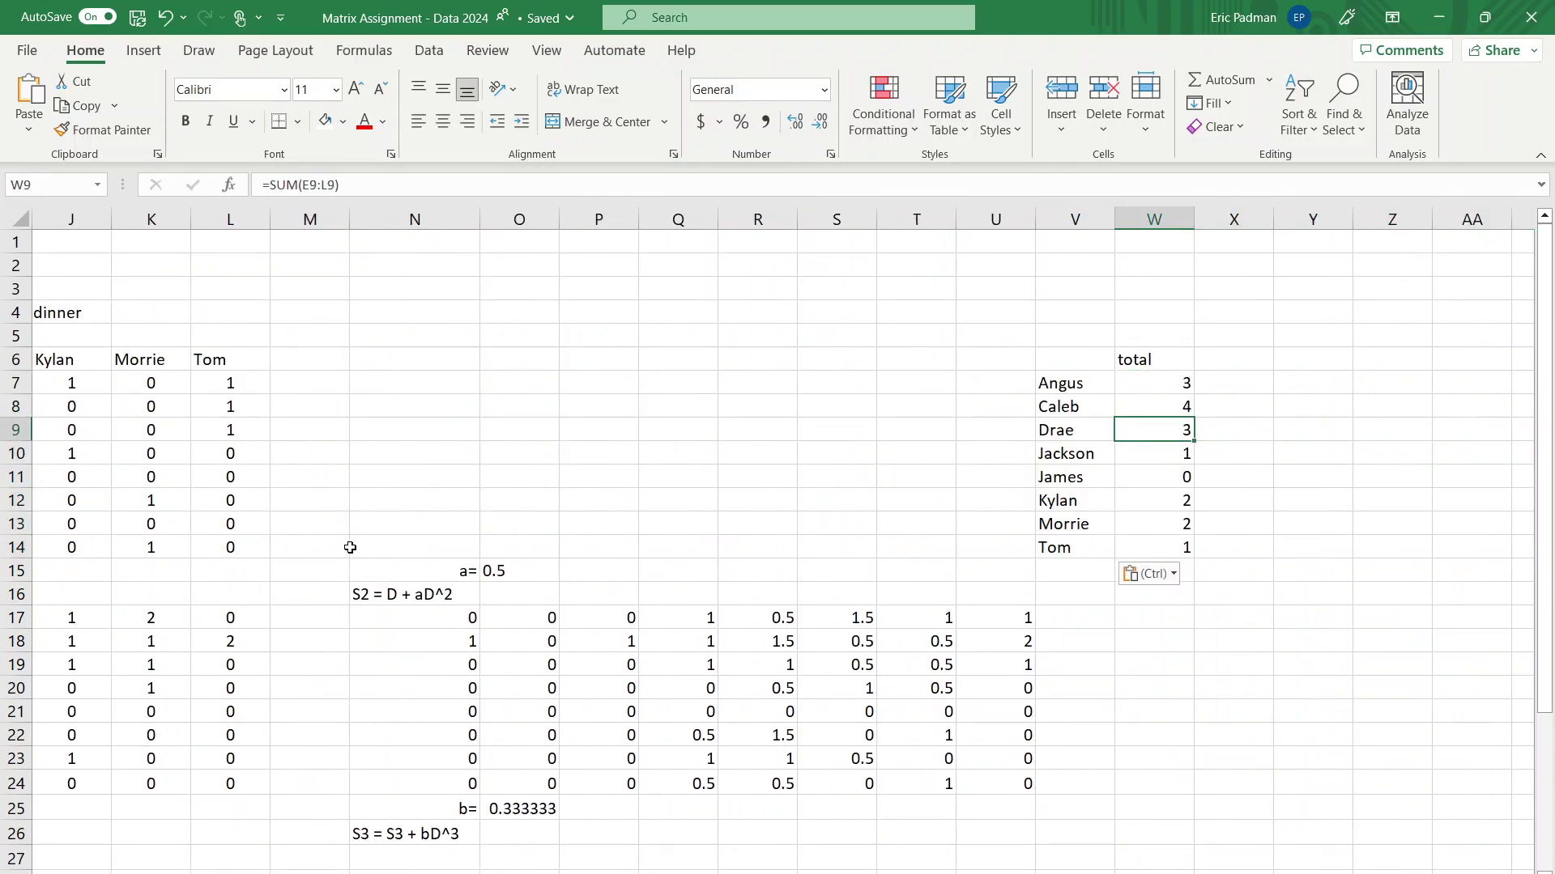
{"action": "key", "text": "Down"}
{"action": "key", "text": "Up"}
{"action": "key", "text": "Up"}
{"action": "key", "text": "Up"}
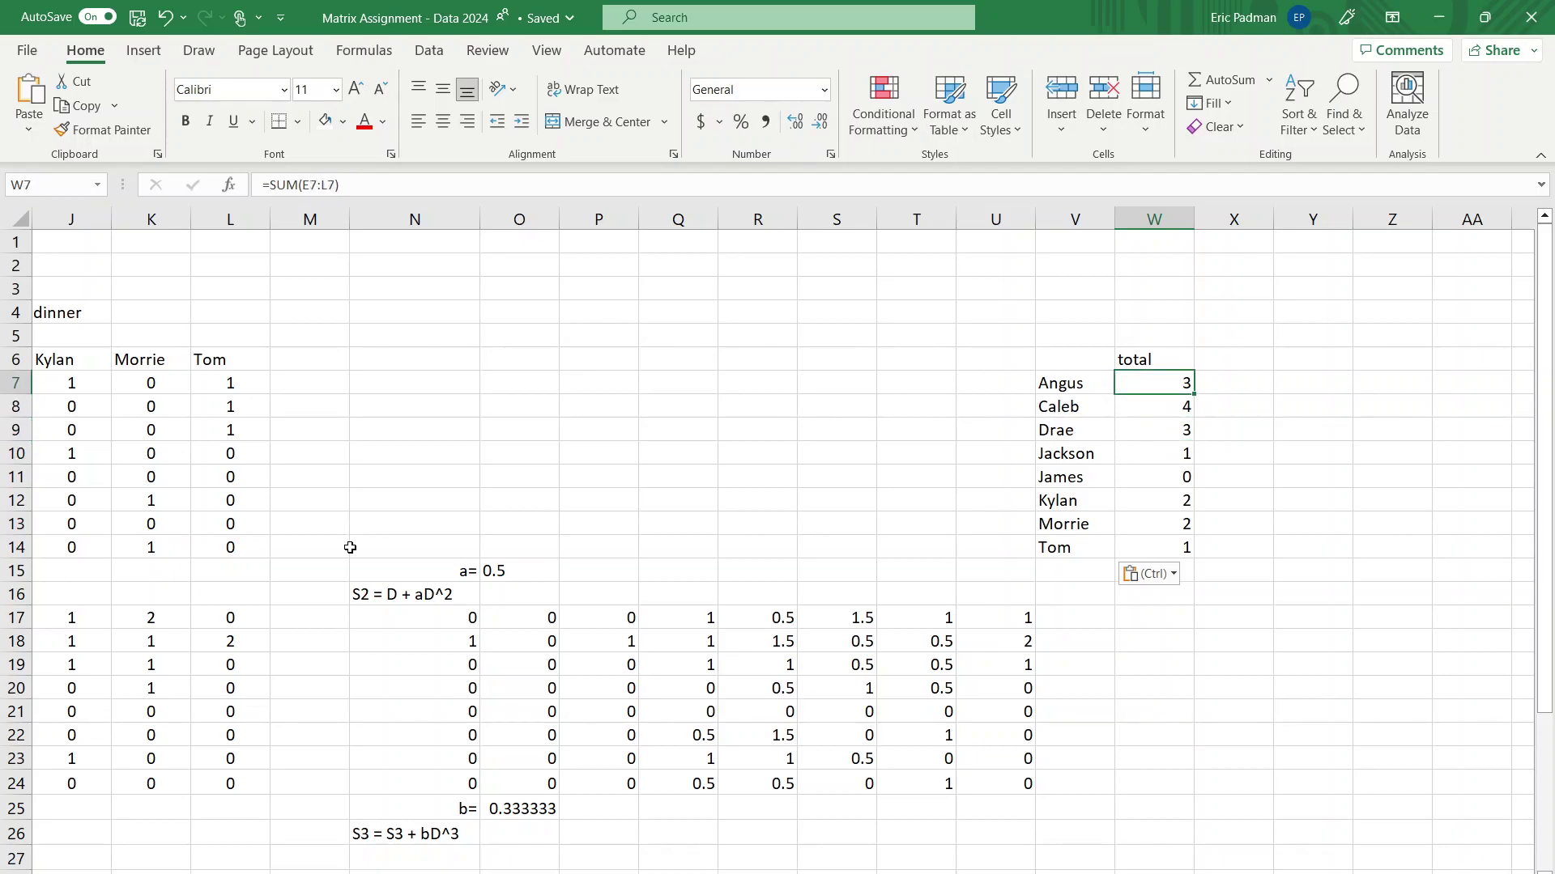
{"action": "key", "text": "Down"}
{"action": "key", "text": "Down"}
{"action": "key", "text": "Down"}
{"action": "key", "text": "Down"}
{"action": "key", "text": "Down"}
{"action": "key", "text": "Down"}
{"action": "key", "text": "Down"}
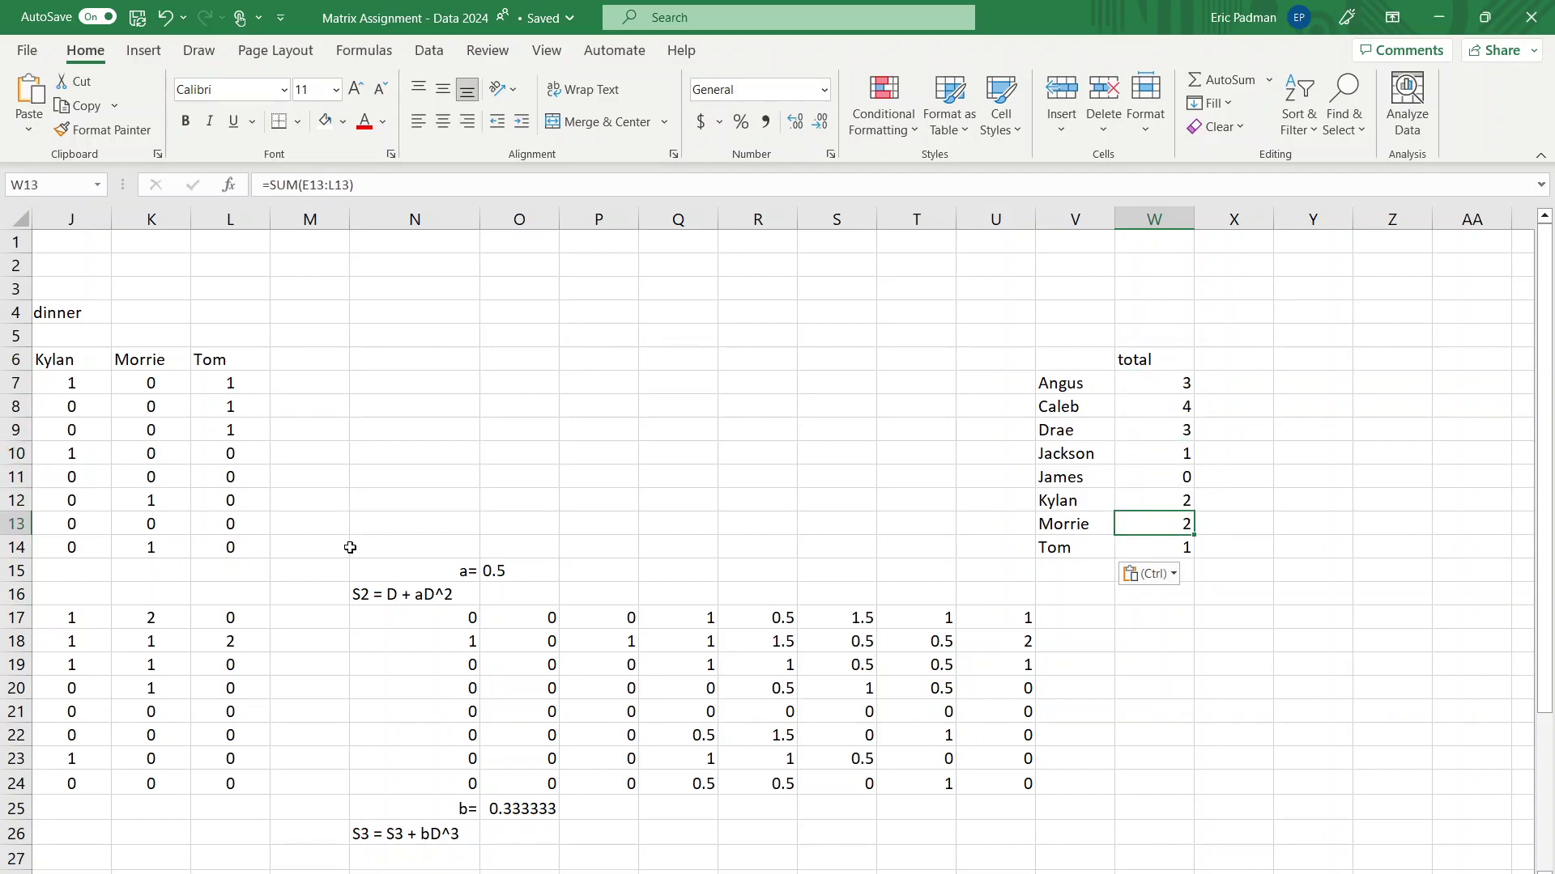
{"action": "key", "text": "Up"}
{"action": "key", "text": "Up"}
{"action": "key", "text": "Up"}
{"action": "key", "text": "Up"}
{"action": "key", "text": "Up"}
{"action": "key", "text": "Down"}
{"action": "key", "text": "Down"}
{"action": "key", "text": "Down"}
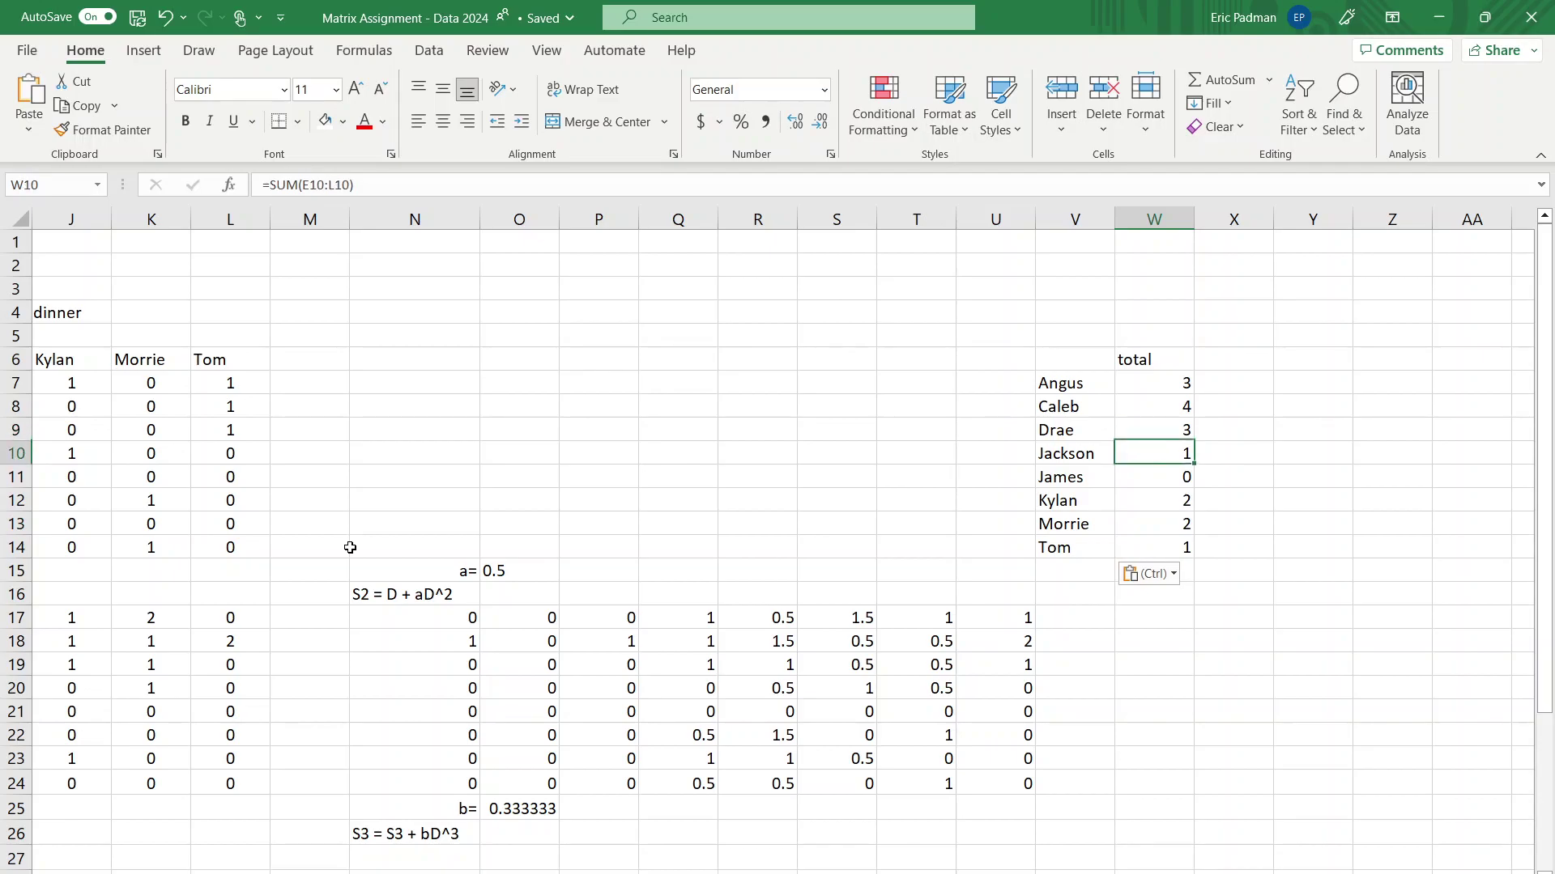
{"action": "key", "text": "Down"}
{"action": "key", "text": "Down"}
{"action": "key", "text": "Down"}
{"action": "key", "text": "Down"}
{"action": "key", "text": "Down"}
{"action": "key", "text": "Left"}
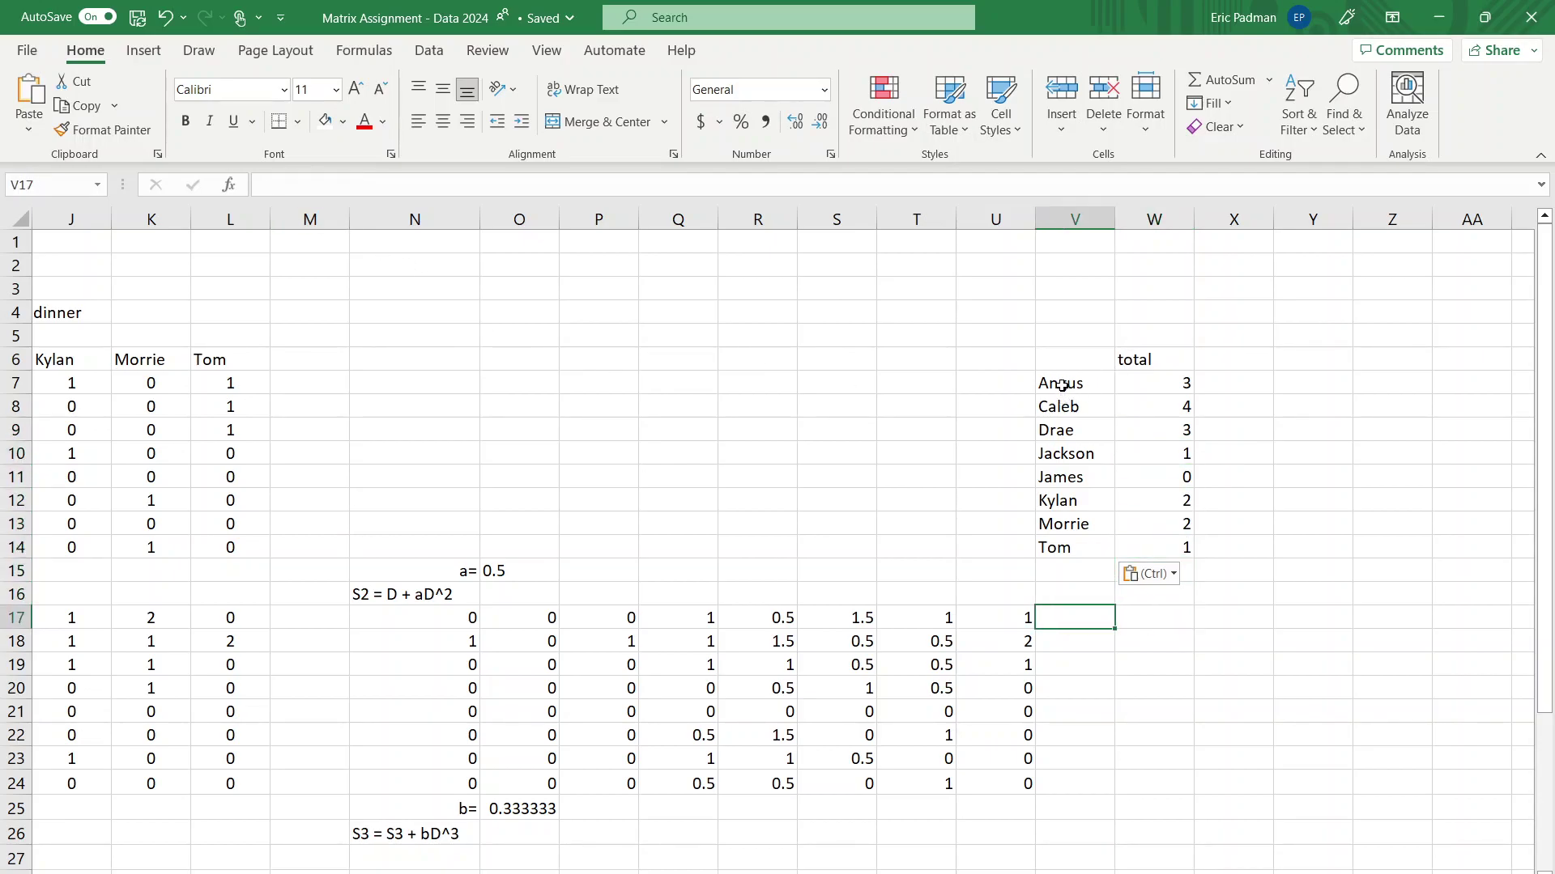
Copy the player names from V7:V14 into V17:V24 beside the S2 block
{"action": "left_click_drag", "start_coordinate": [1061, 387], "coordinate": [1062, 559]}
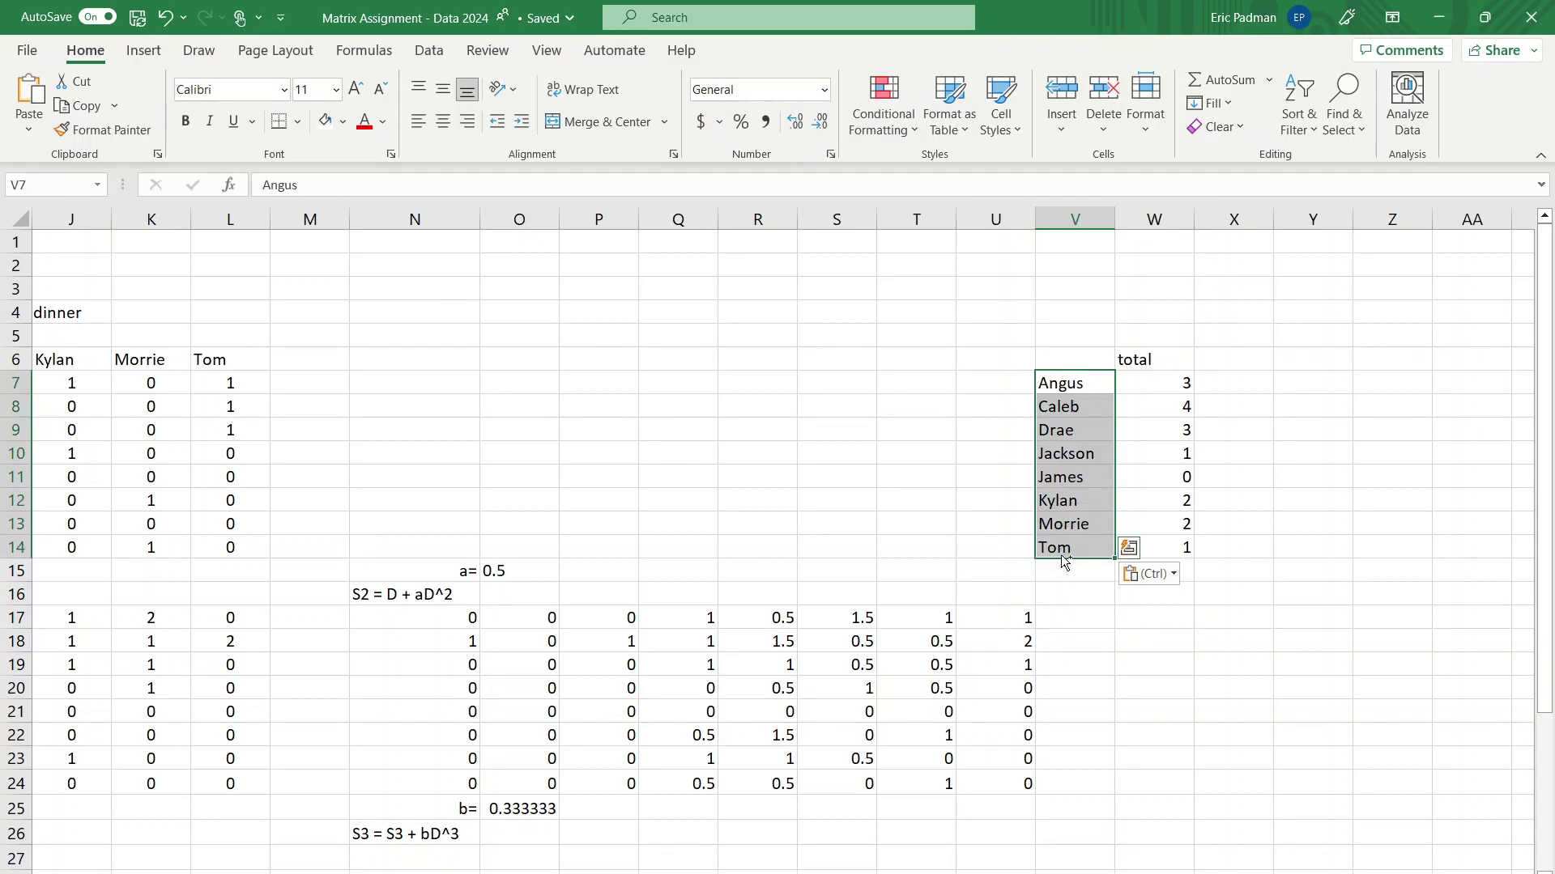
{"action": "key", "text": "ctrl+c"}
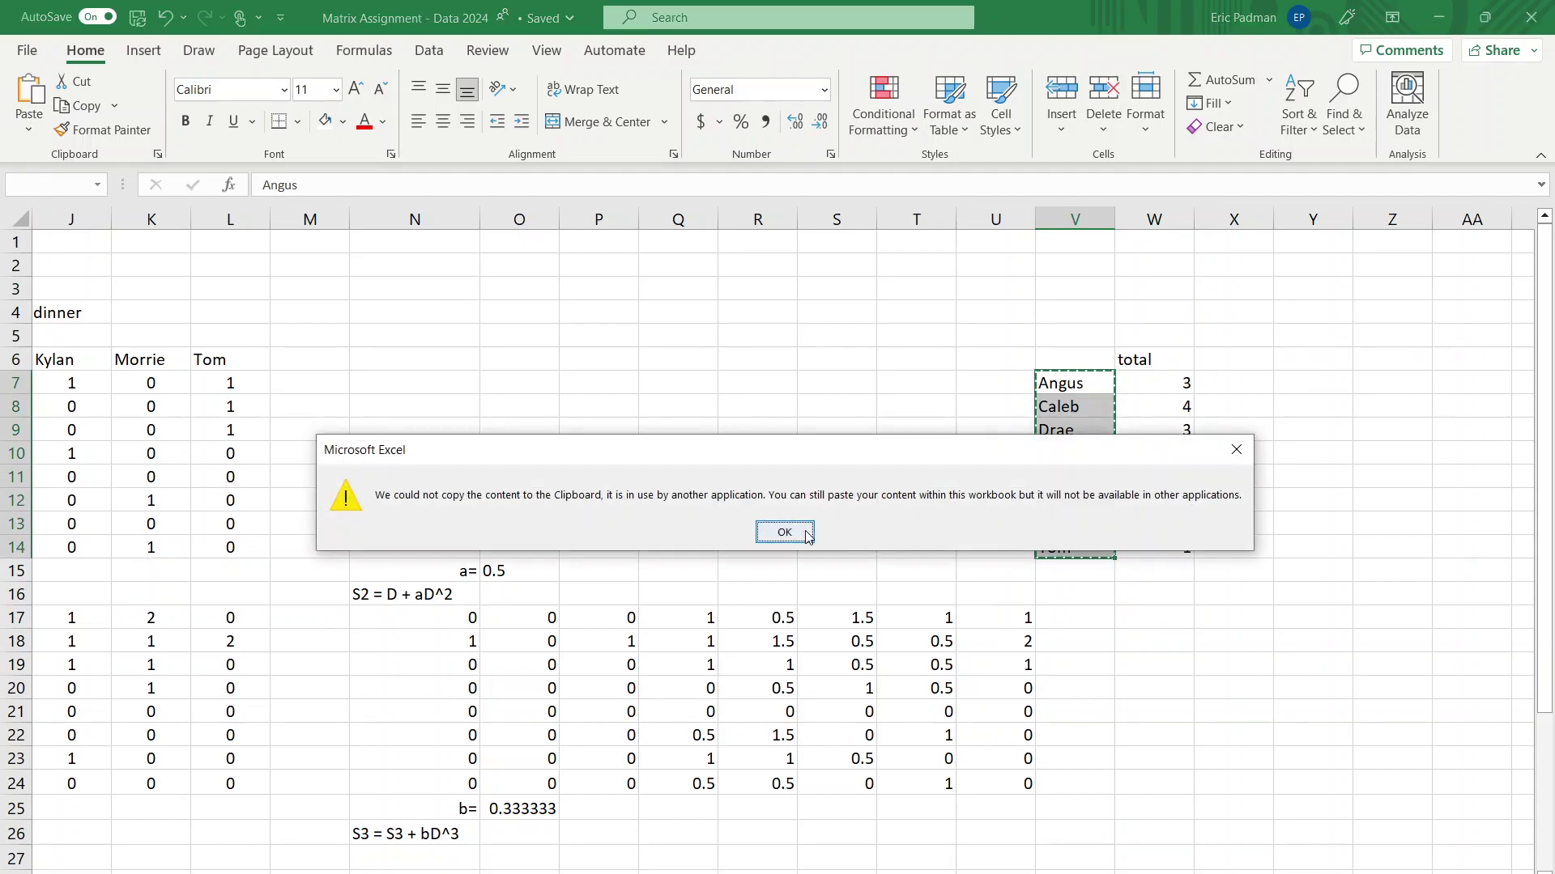
{"action": "left_click", "coordinate": [785, 533]}
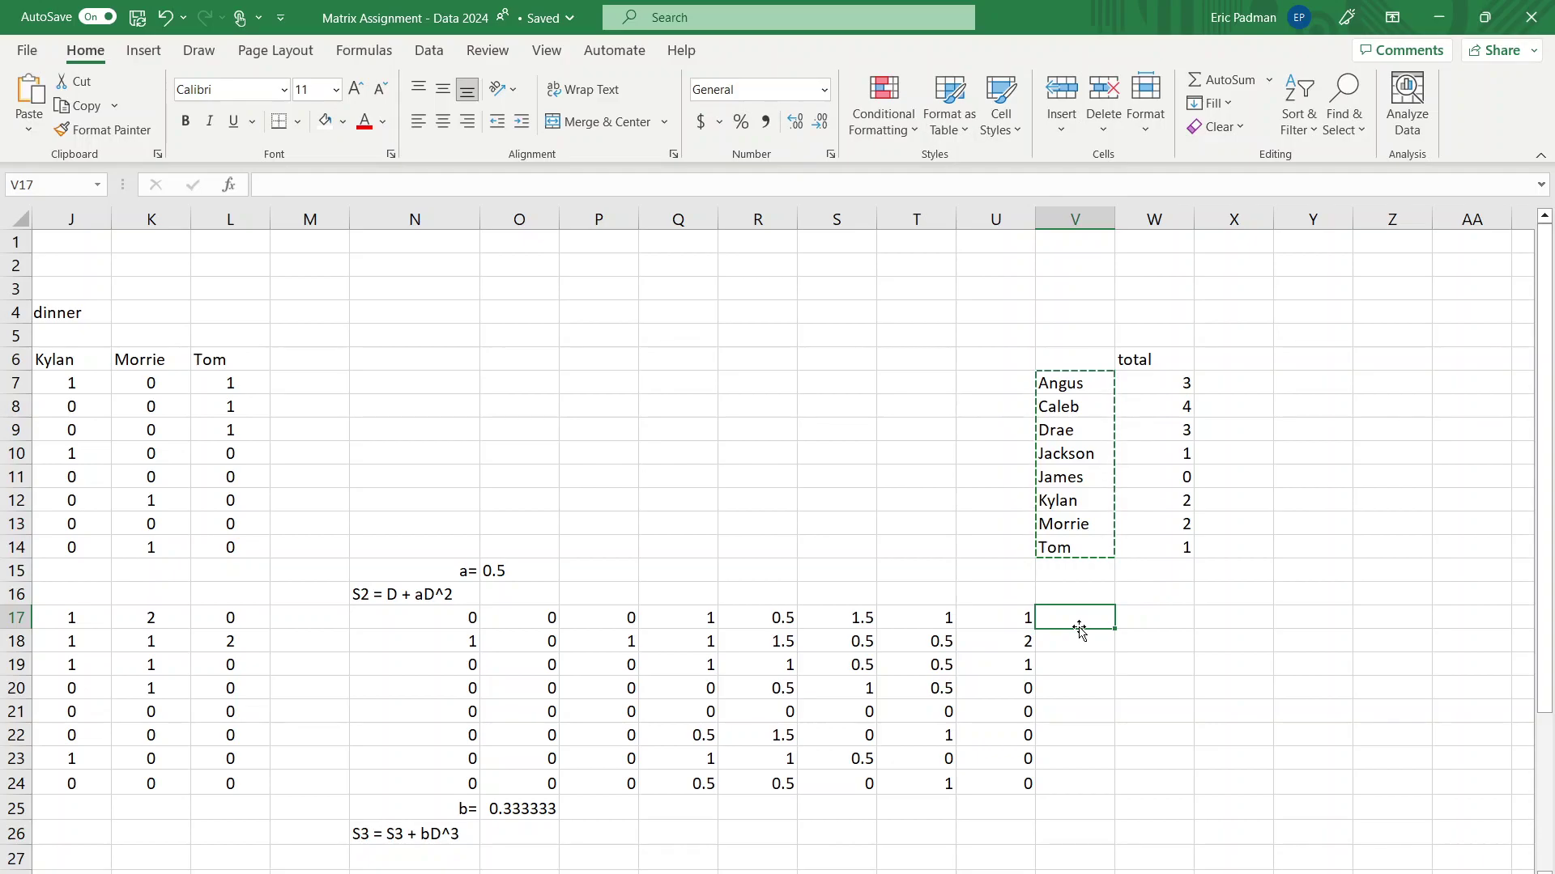
{"action": "key", "text": "ctrl+v"}
Type the heading 'Total' in W16
{"action": "key", "text": "Right"}
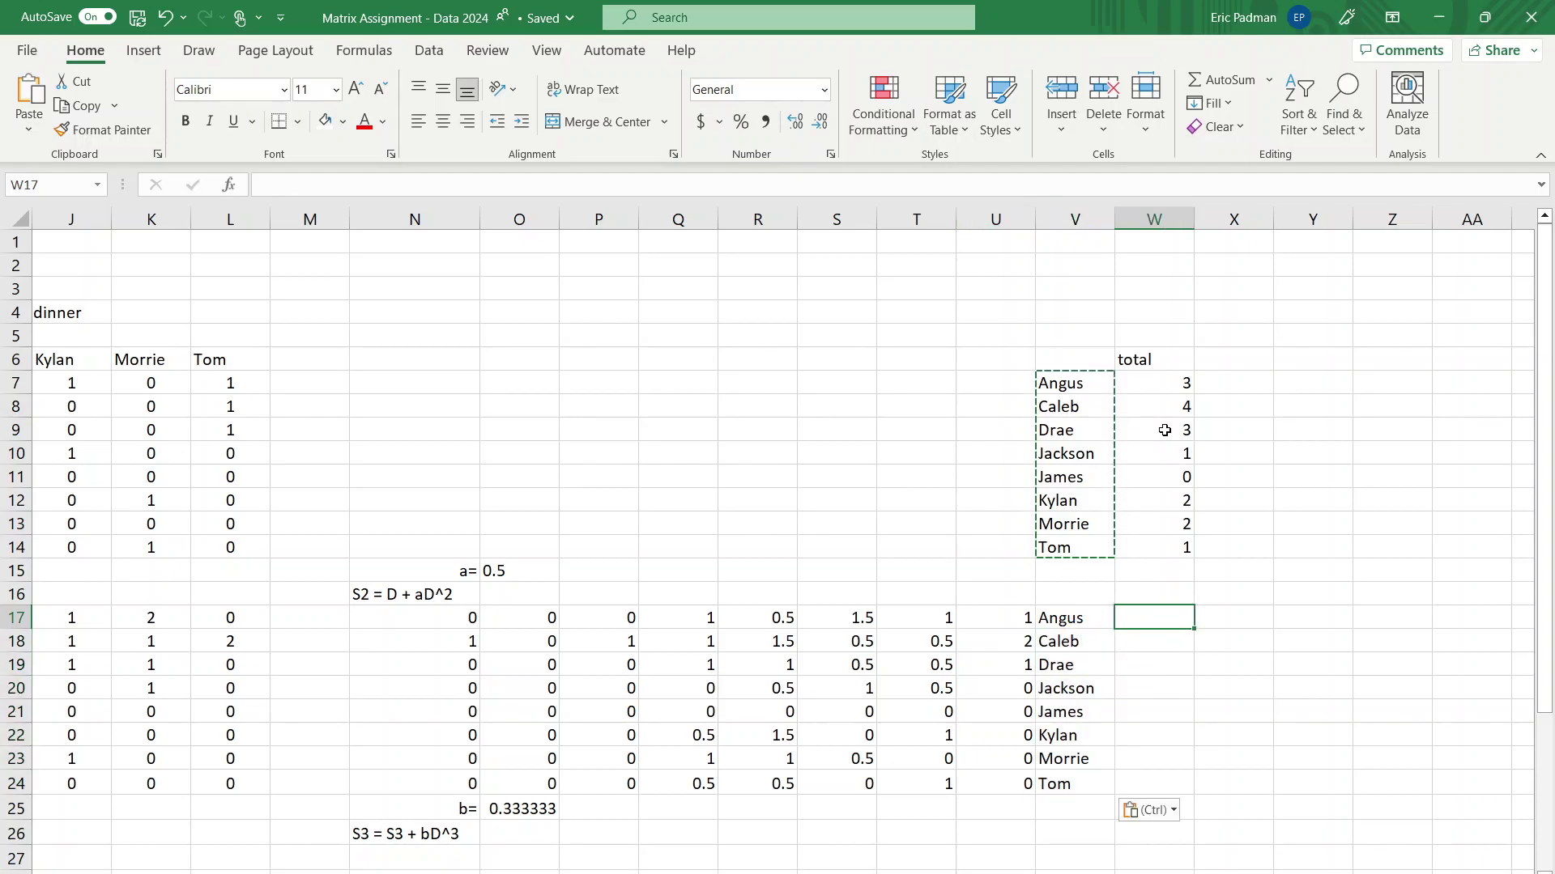
{"action": "key", "text": "Up"}
{"action": "type", "text": "Total"}
{"action": "key", "text": "Return"}
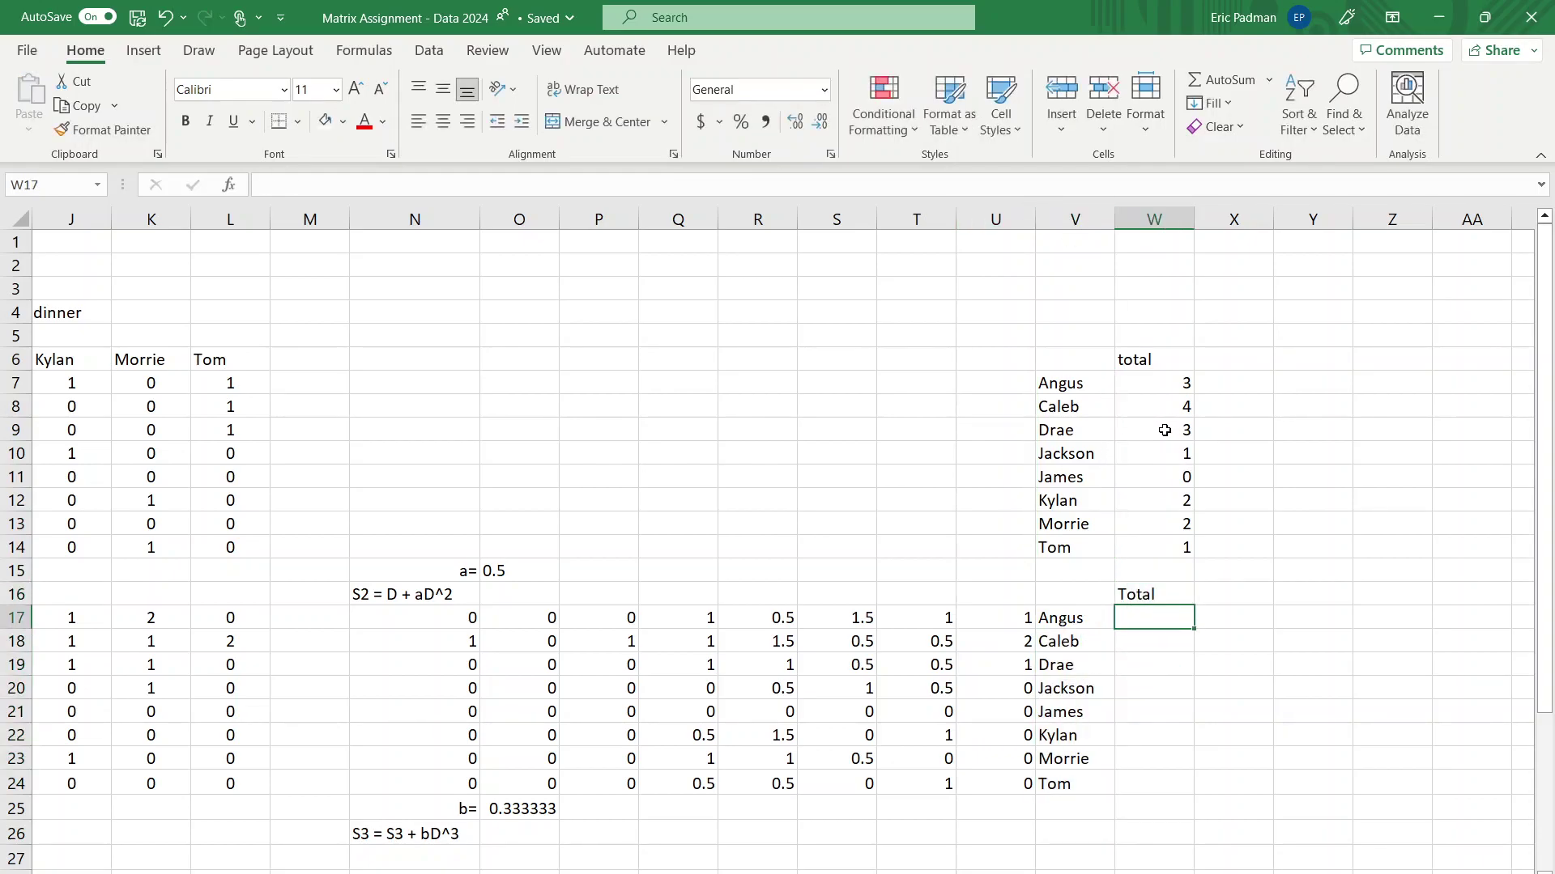
Copy the existing row-total formulas into the new S2 Total column starting at W17
{"action": "type", "text": "="}
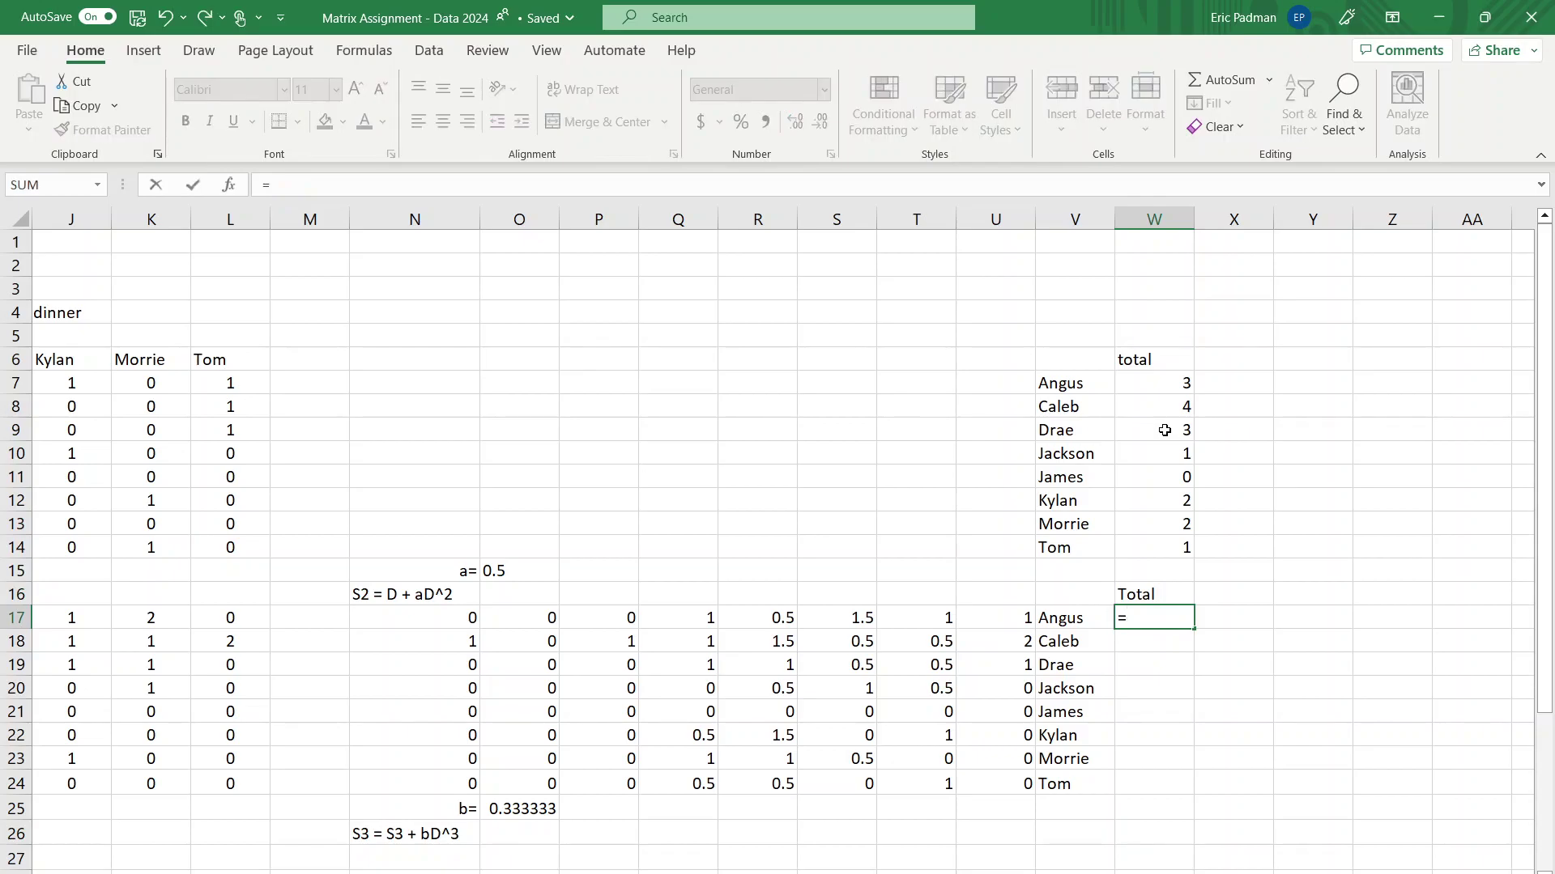
{"action": "type", "text": "SUM"}
{"action": "key", "text": "Return"}
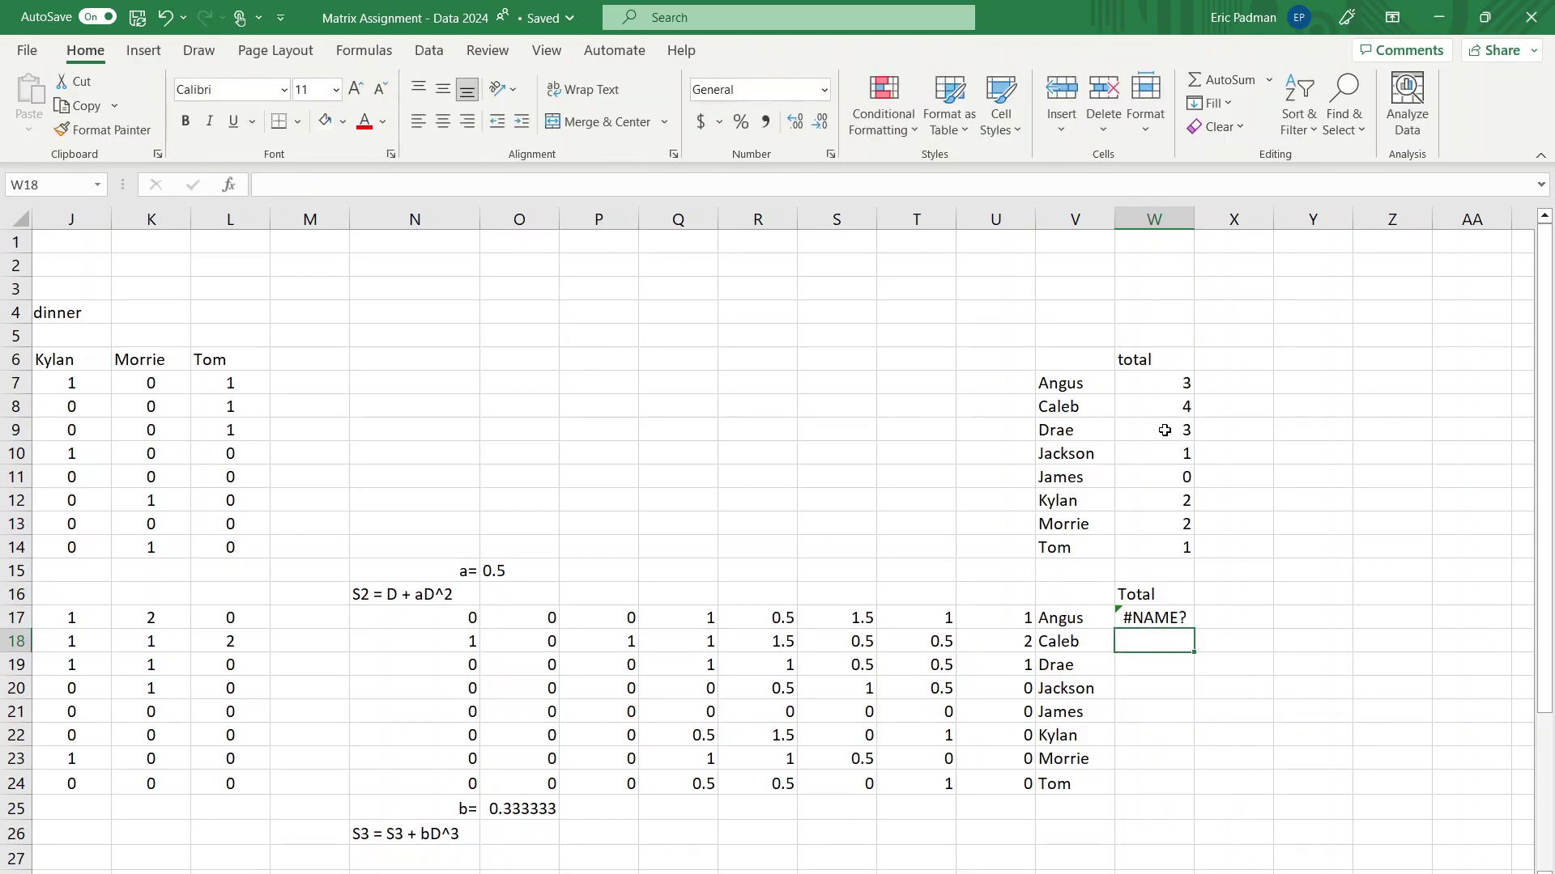
{"action": "right_click", "coordinate": [1174, 382]}
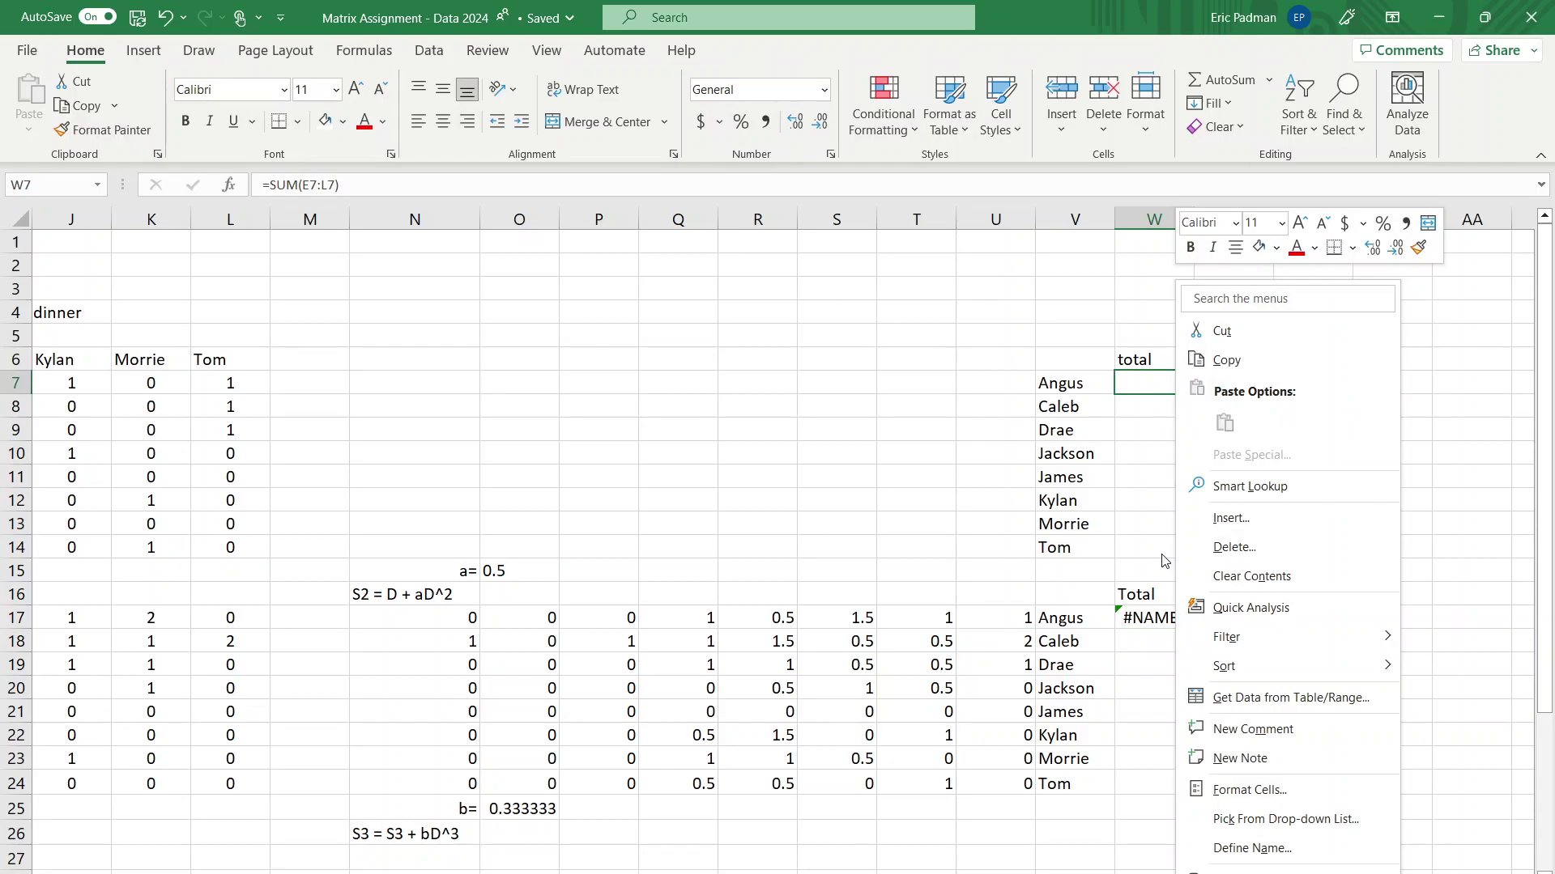
{"action": "left_click", "coordinate": [1138, 387]}
{"action": "left_click_drag", "start_coordinate": [1134, 380], "coordinate": [1140, 543]}
{"action": "key", "text": "ctrl+c"}
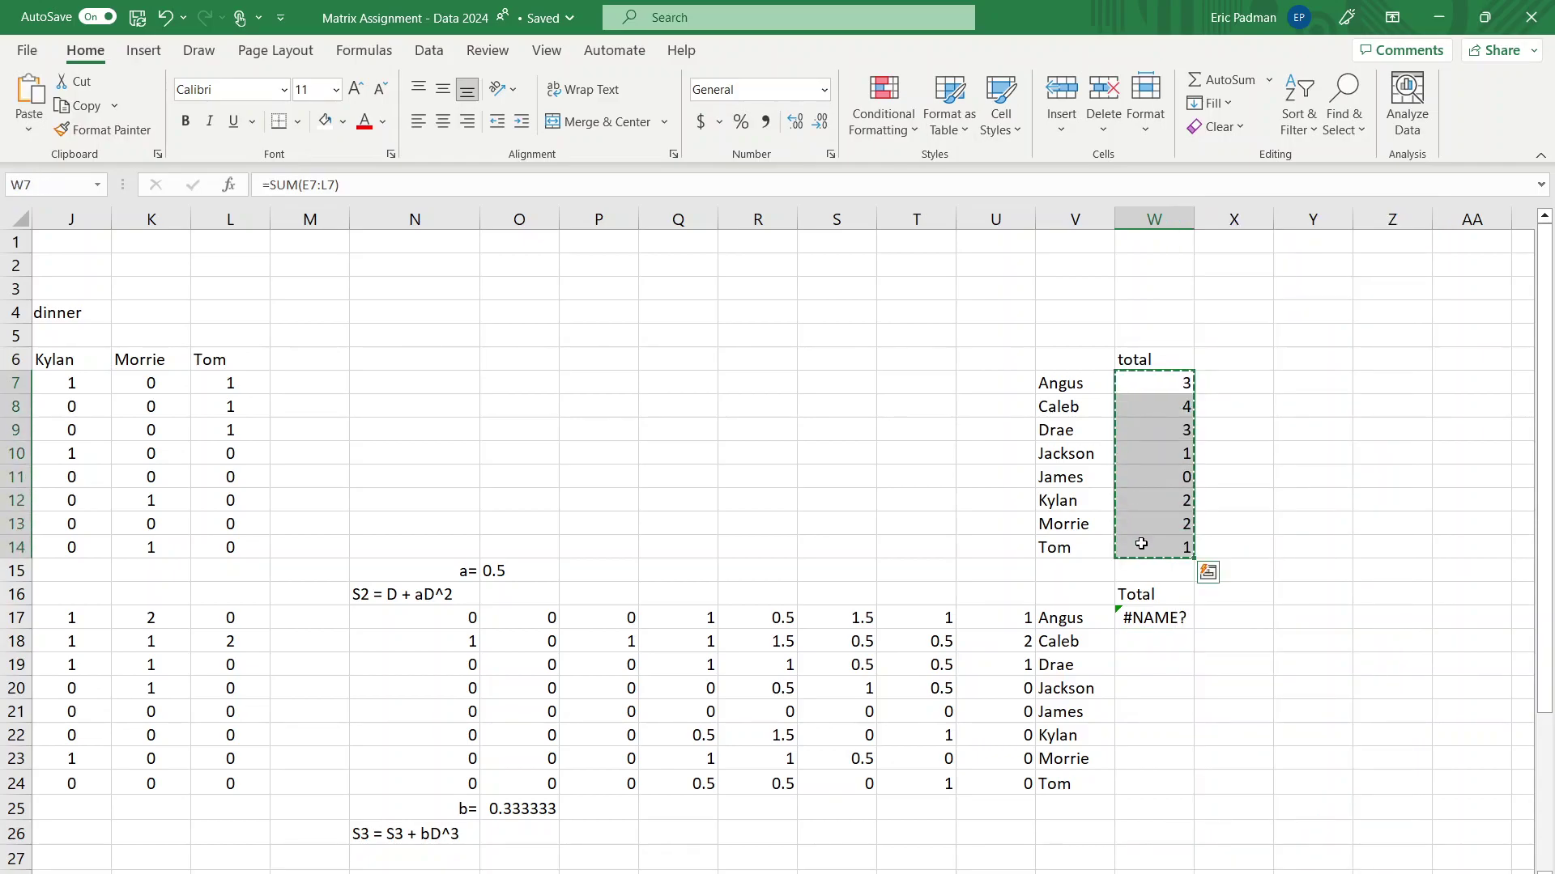
{"action": "key", "text": "Down"}
{"action": "key", "text": "Down"}
{"action": "key", "text": "Down"}
{"action": "key", "text": "Down"}
{"action": "key", "text": "Down"}
{"action": "key", "text": "Down"}
{"action": "key", "text": "Down"}
{"action": "key", "text": "Down"}
{"action": "key", "text": "Down"}
{"action": "key", "text": "Down"}
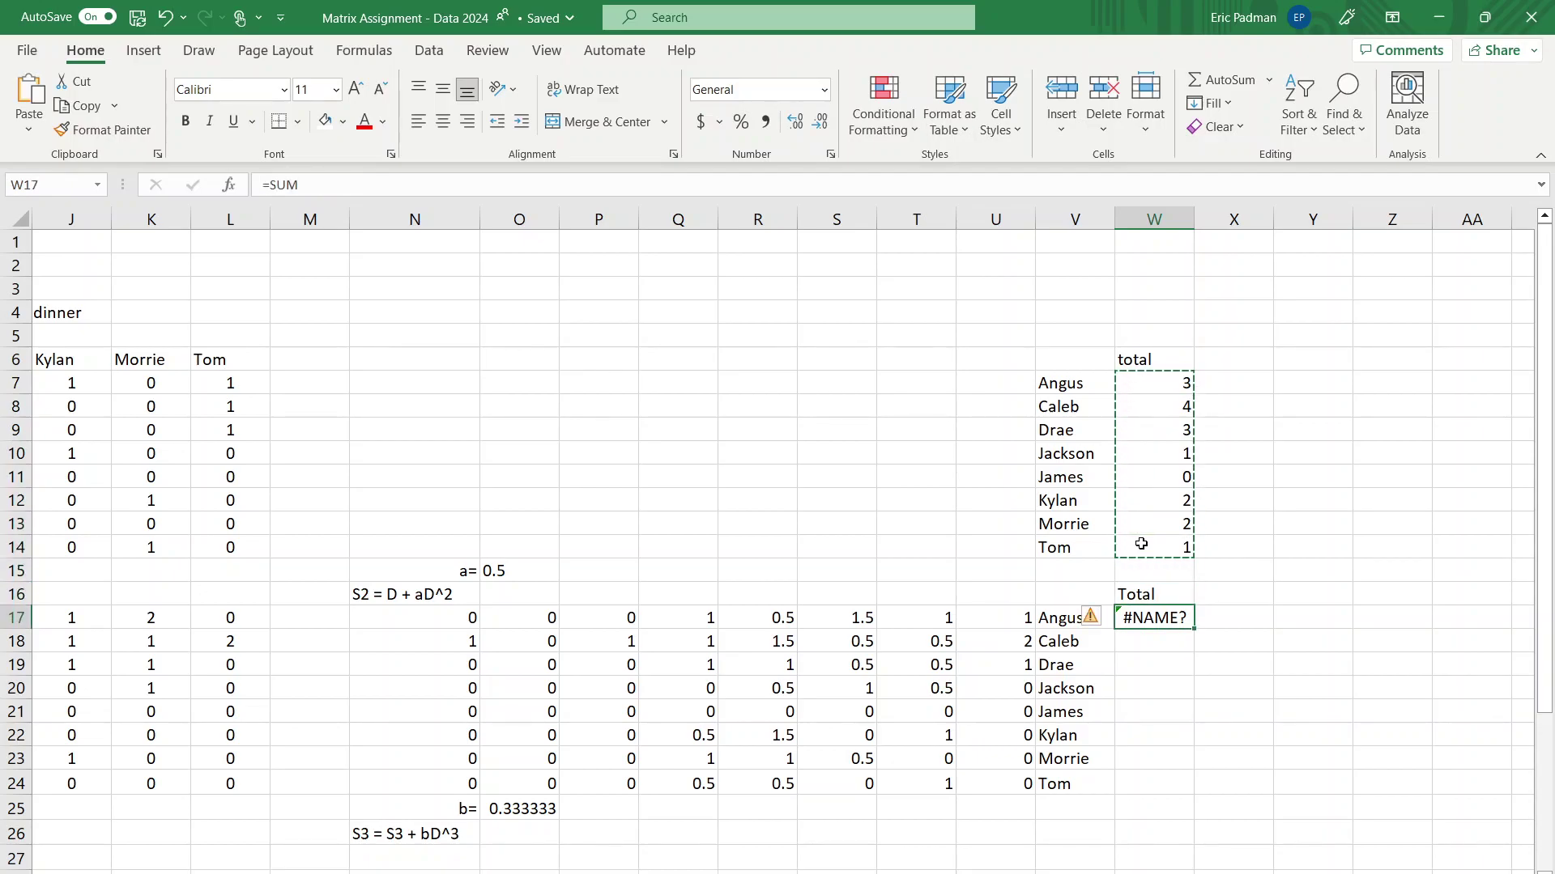
{"action": "key", "text": "ctrl+v"}
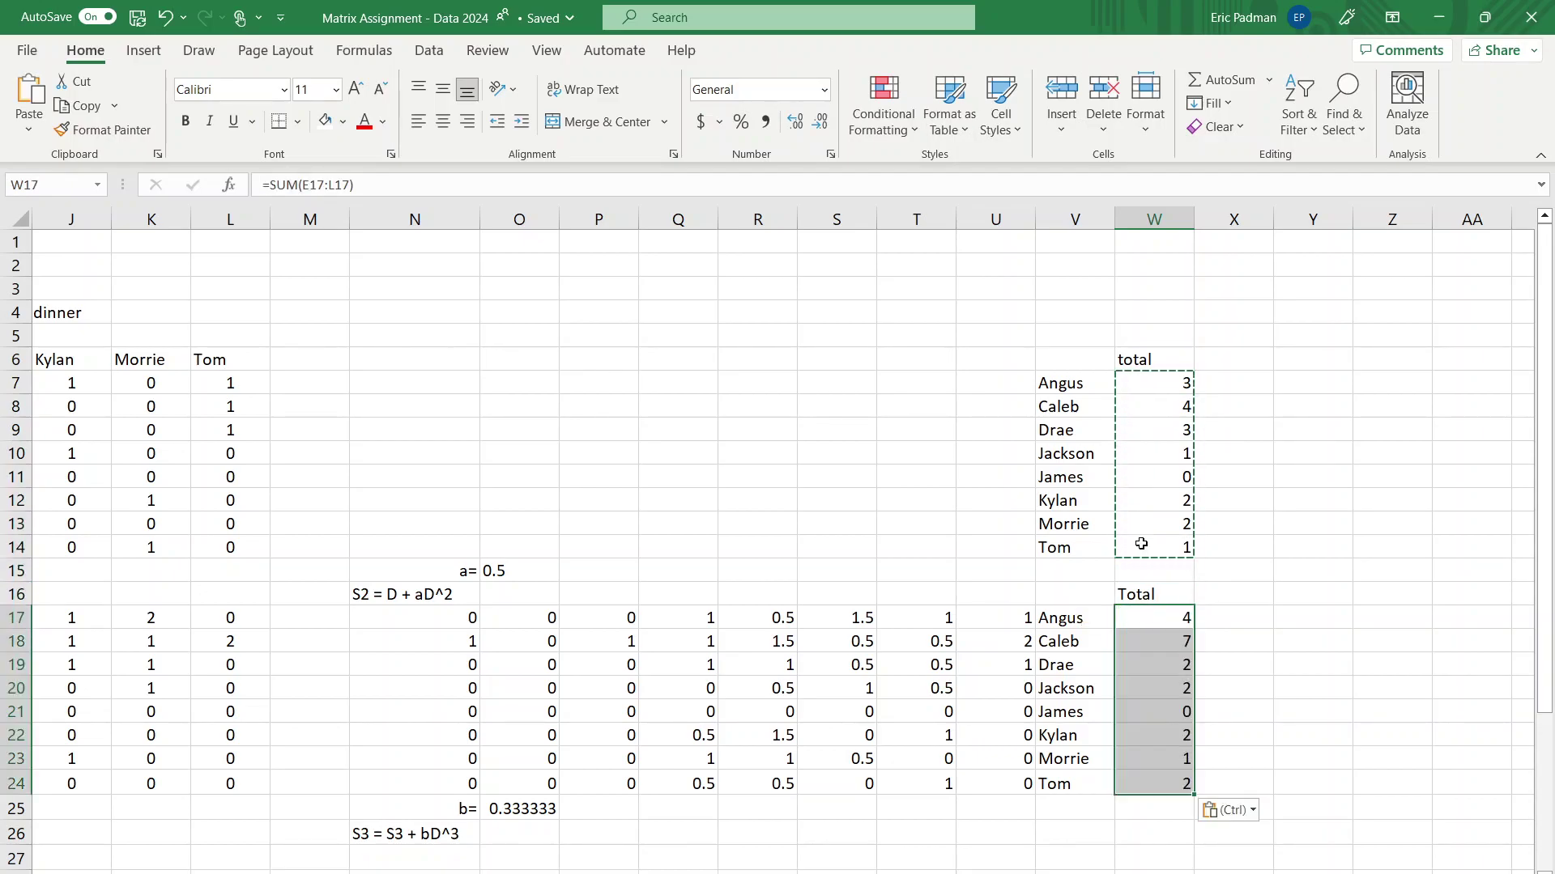
Rewrite Angus's total in W17 as =SUM(N17:U17) over his S2 row
{"action": "double_click", "coordinate": [1179, 620]}
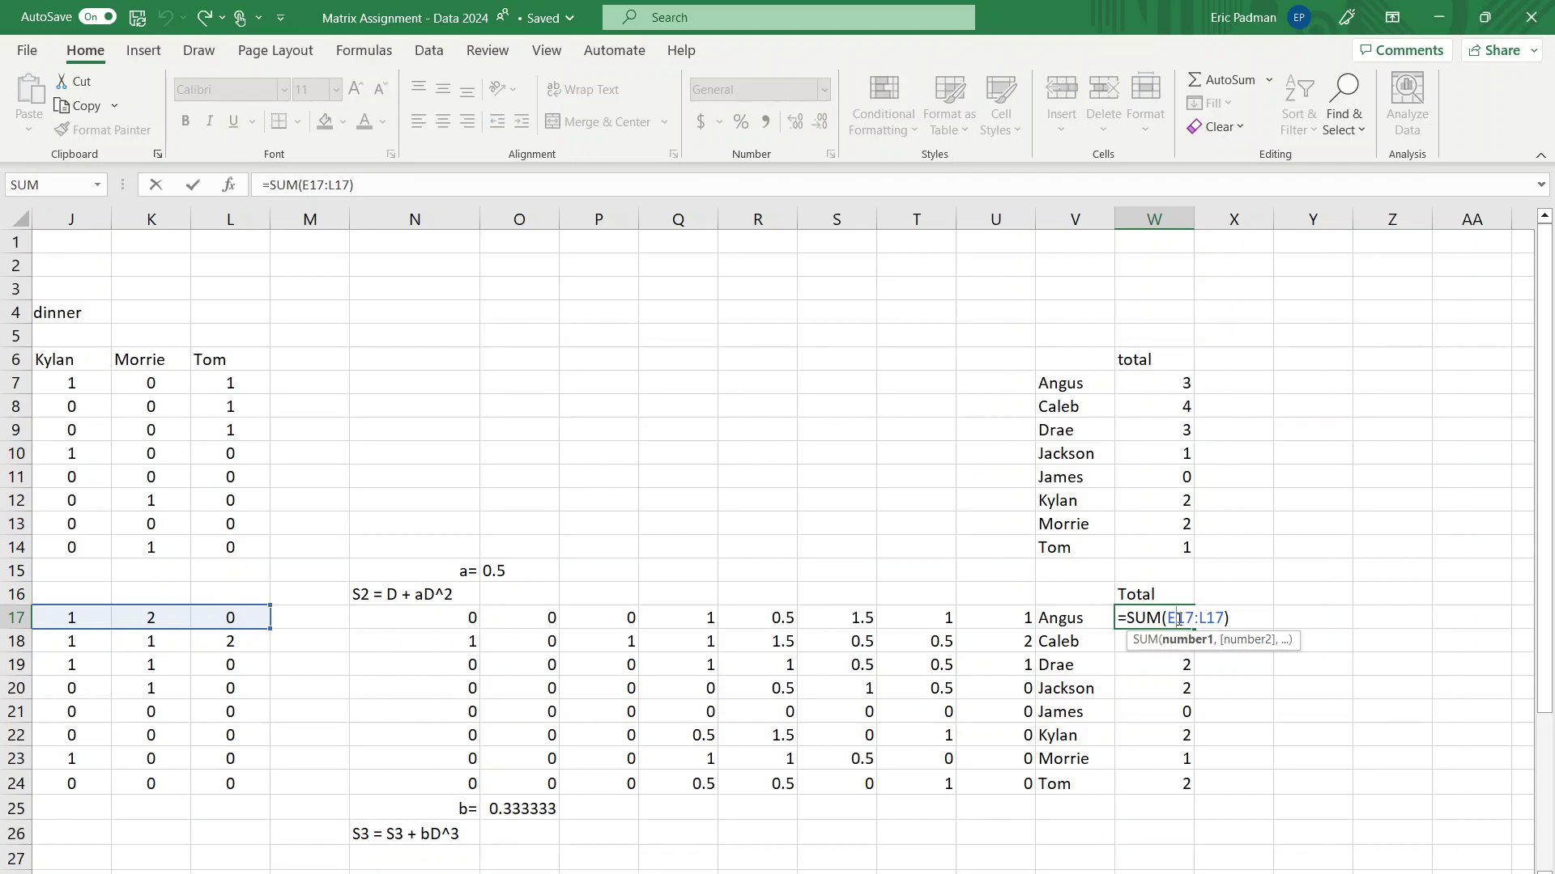
{"action": "left_click", "coordinate": [1440, 617]}
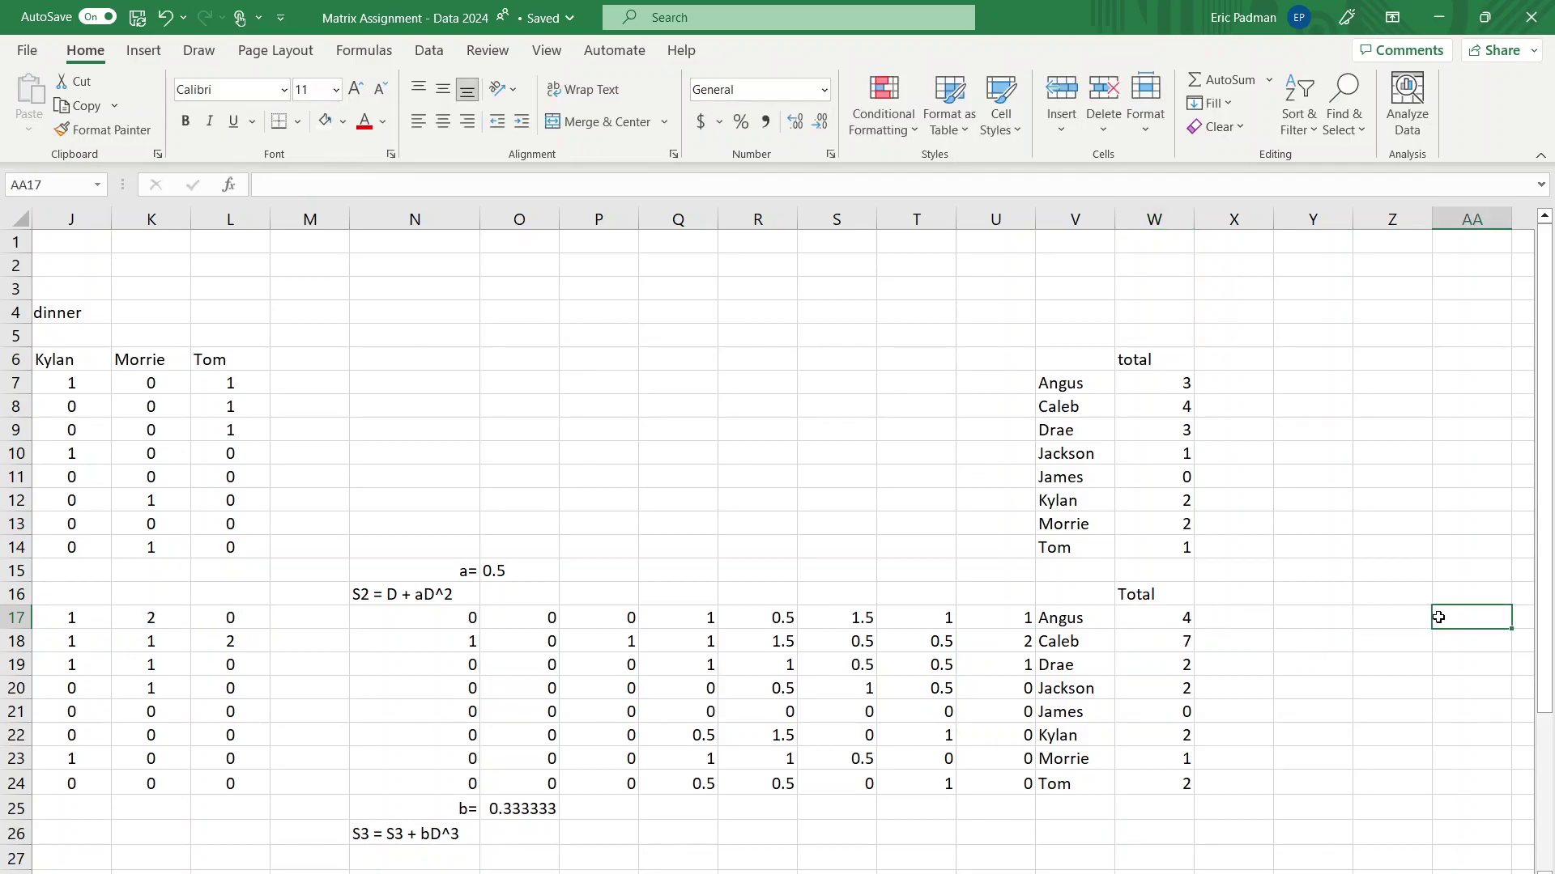
{"action": "left_click", "coordinate": [1155, 617]}
{"action": "double_click", "coordinate": [1154, 617]}
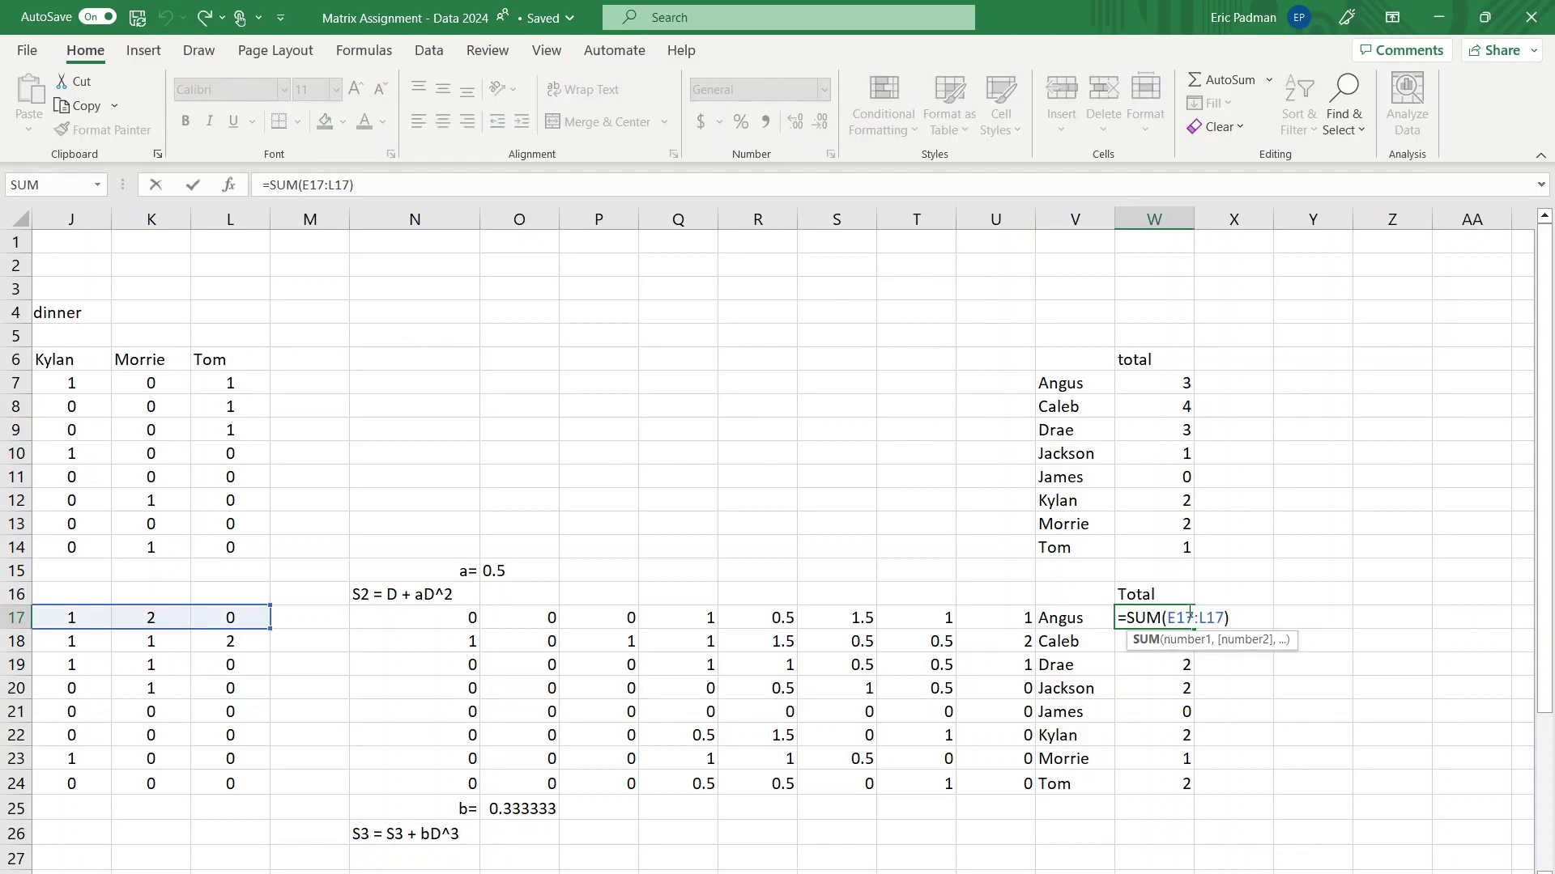
{"action": "left_click_drag", "start_coordinate": [1167, 617], "coordinate": [1226, 616]}
{"action": "key", "text": "BackSpace"}
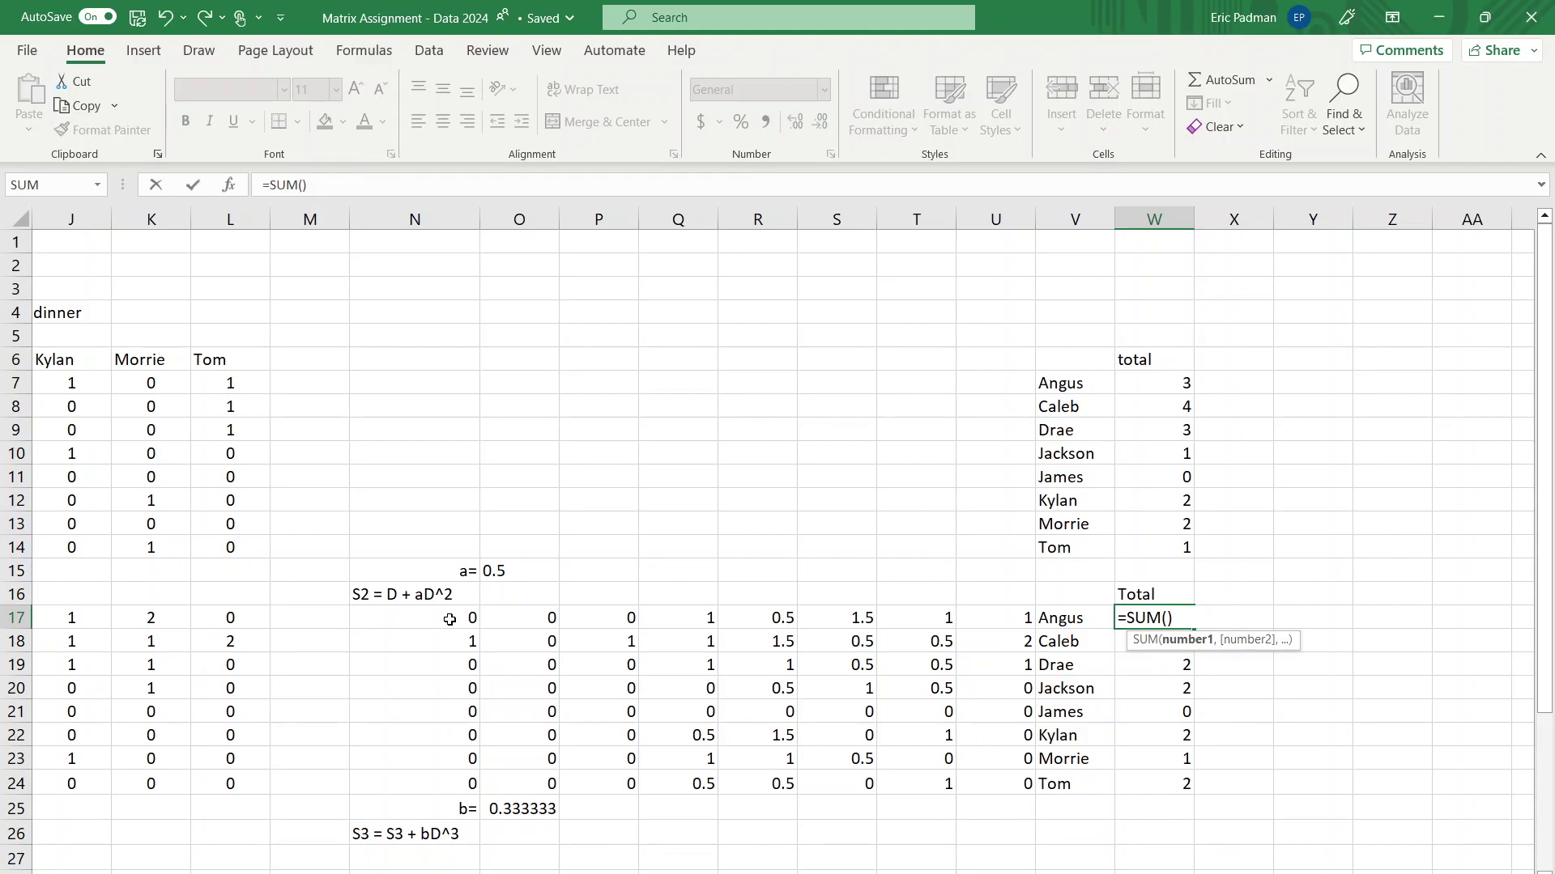
{"action": "left_click_drag", "start_coordinate": [455, 617], "coordinate": [980, 613]}
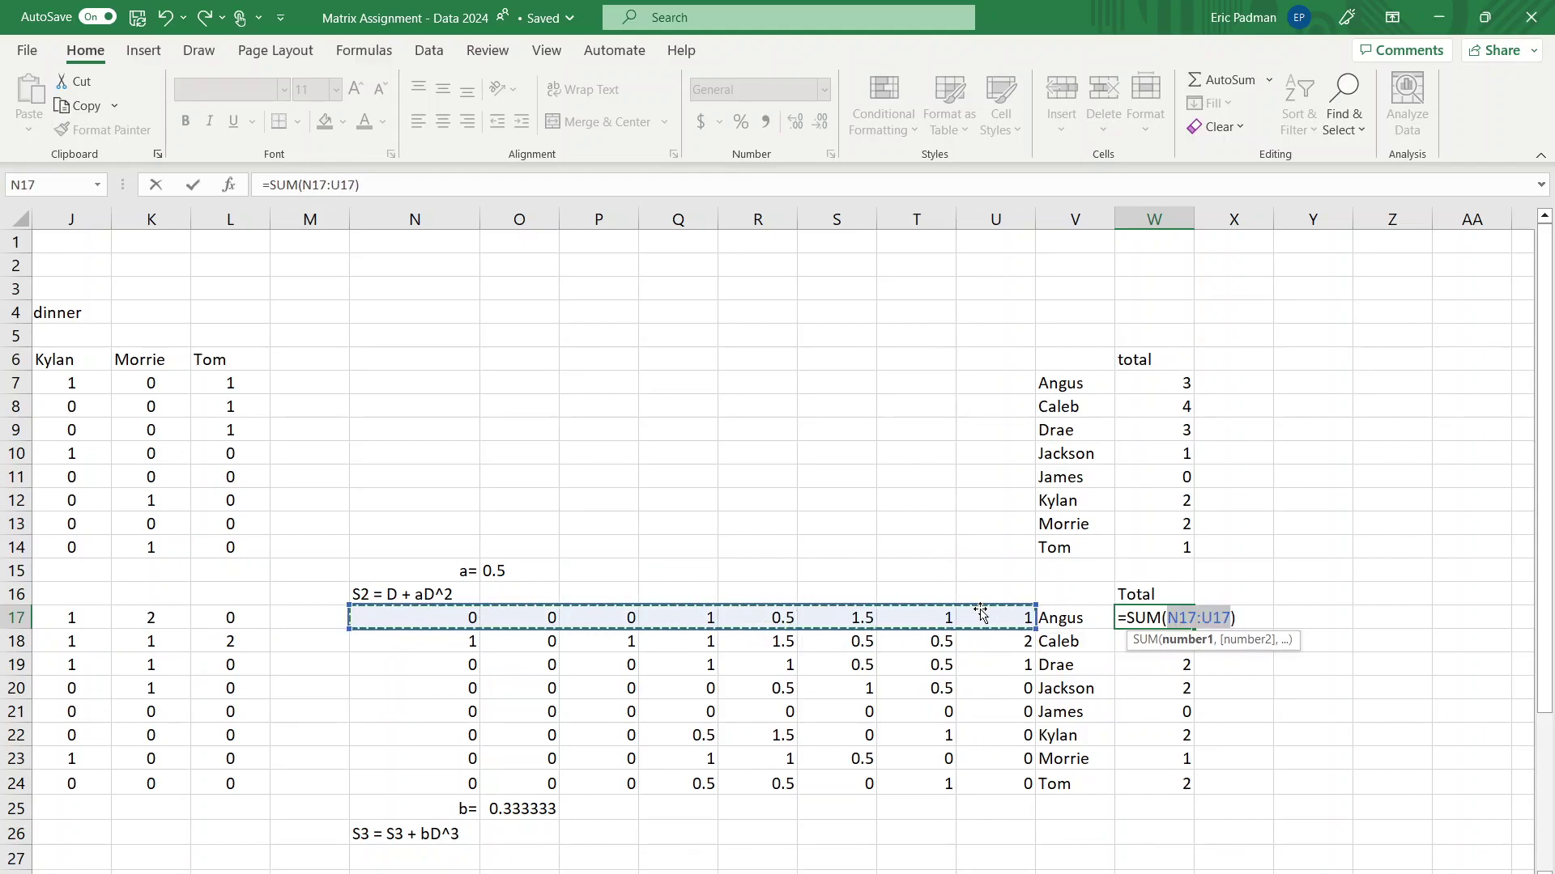
{"action": "type", "text": "4"}
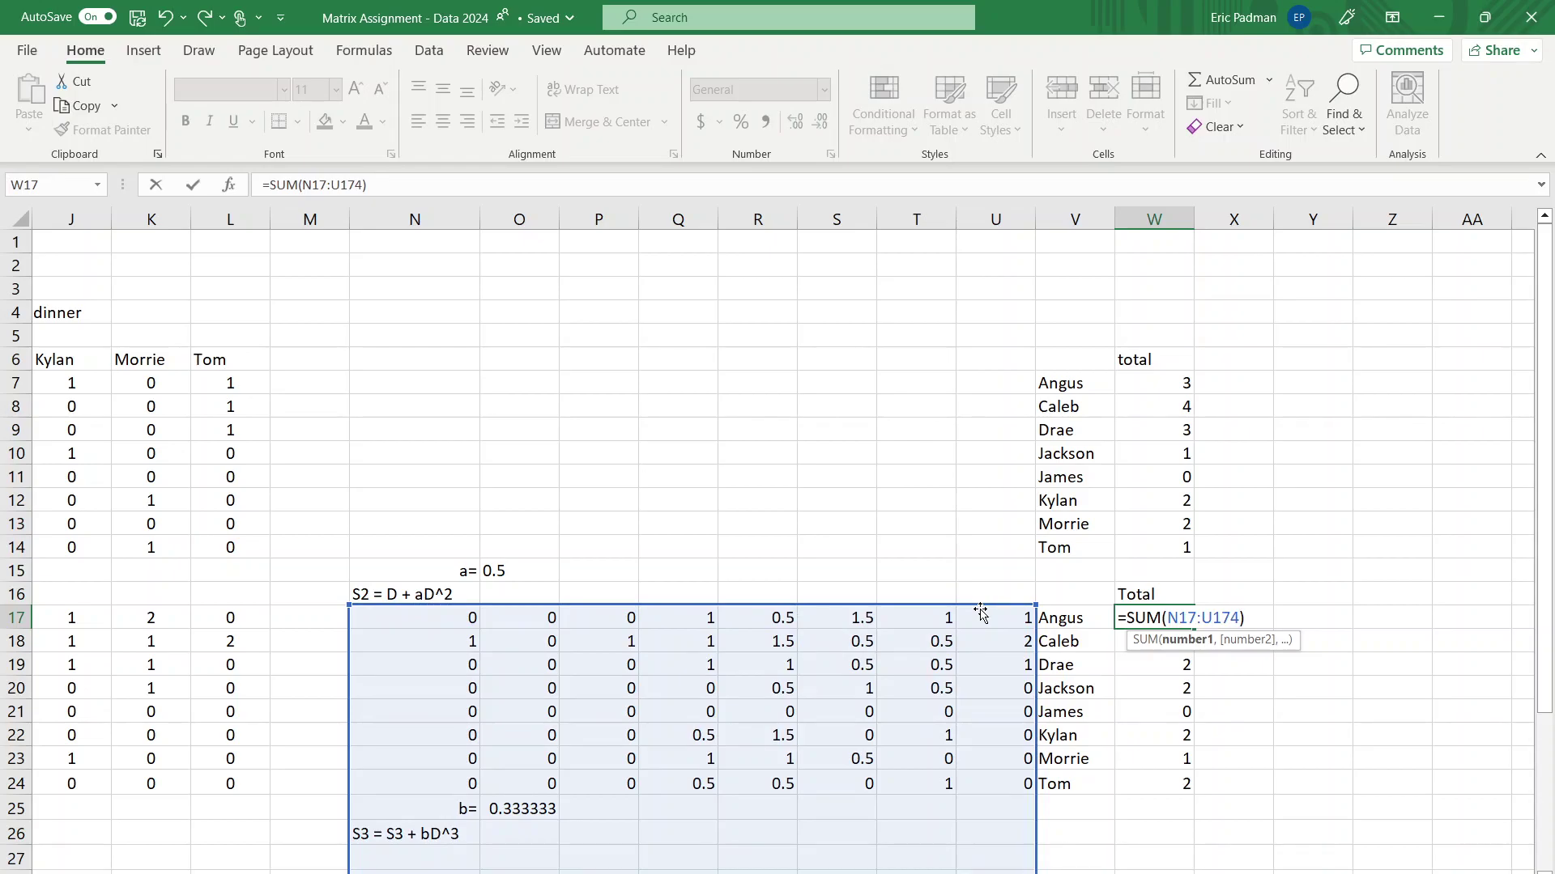
{"action": "key", "text": "BackSpace"}
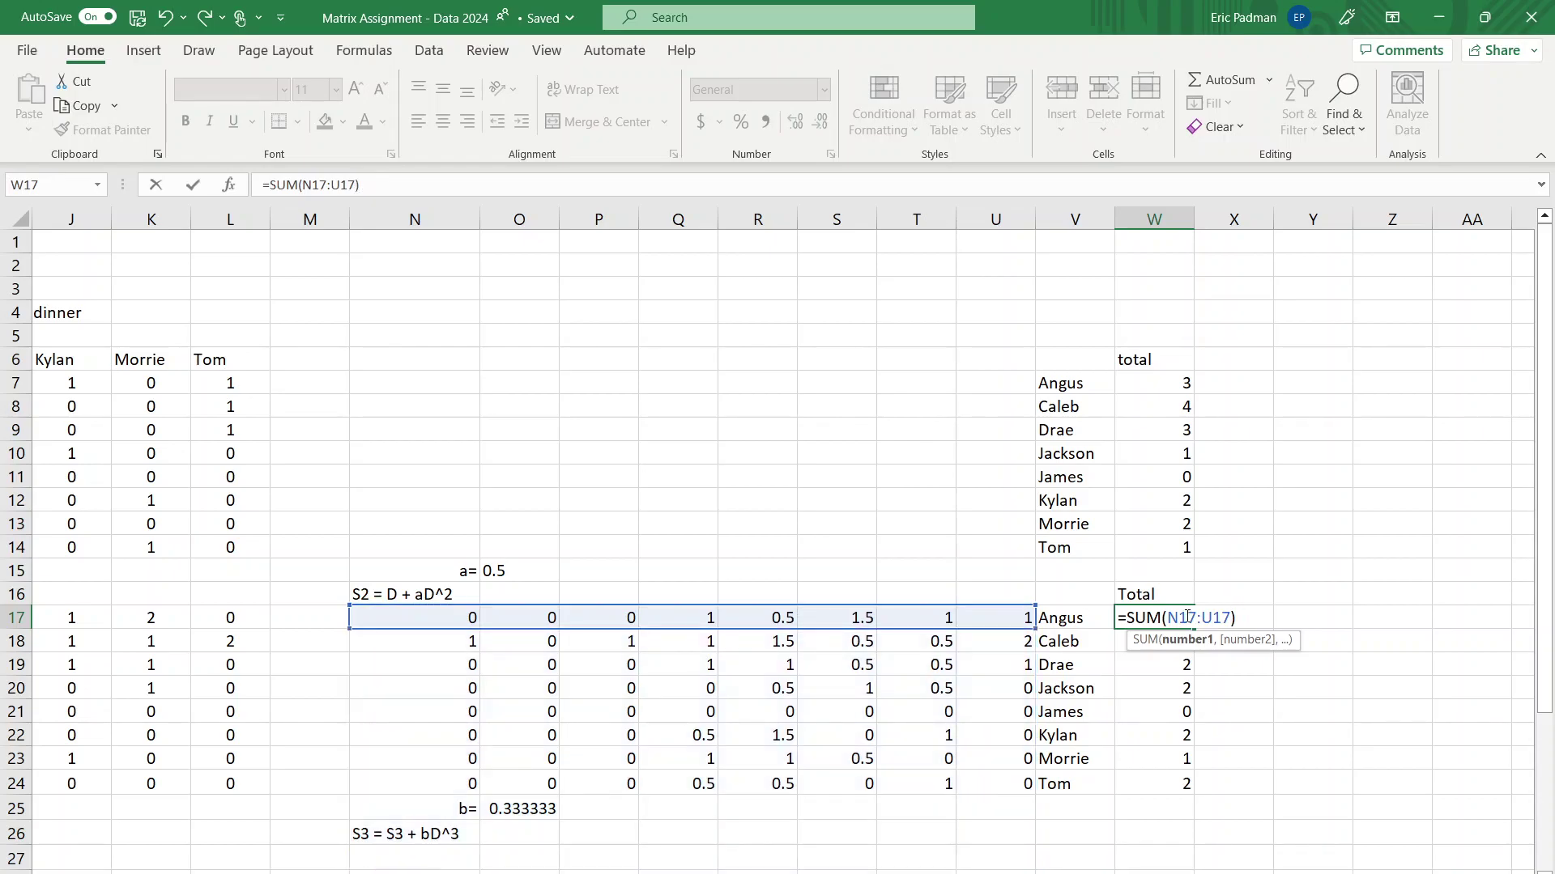
{"action": "key", "text": "Return"}
Fill Angus's total formula down to Tom in W24
{"action": "right_click", "coordinate": [1186, 617]}
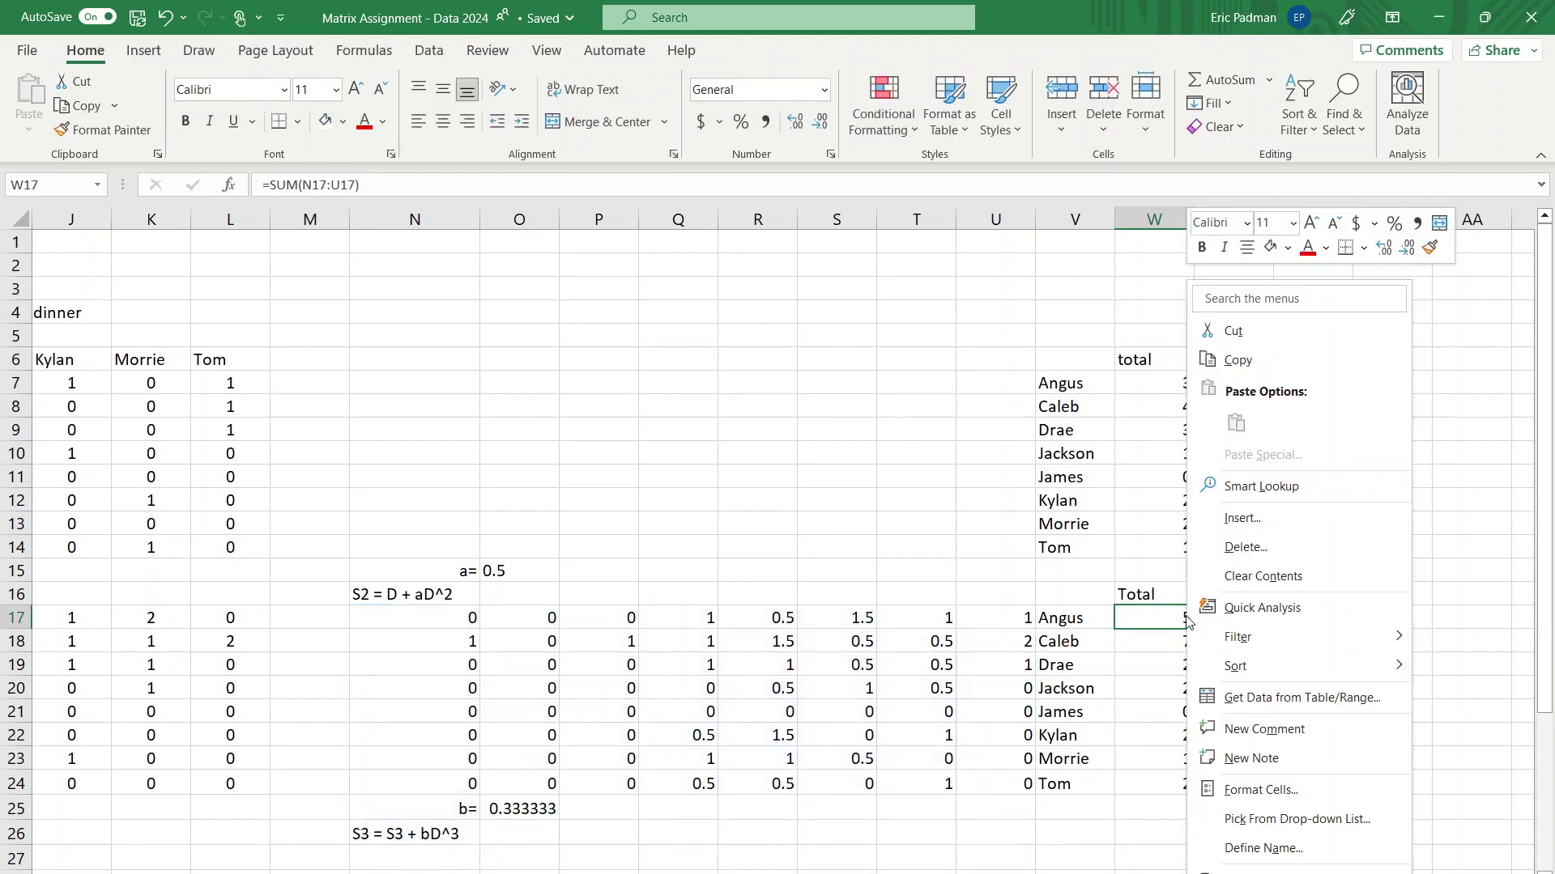
{"action": "left_click", "coordinate": [1158, 621]}
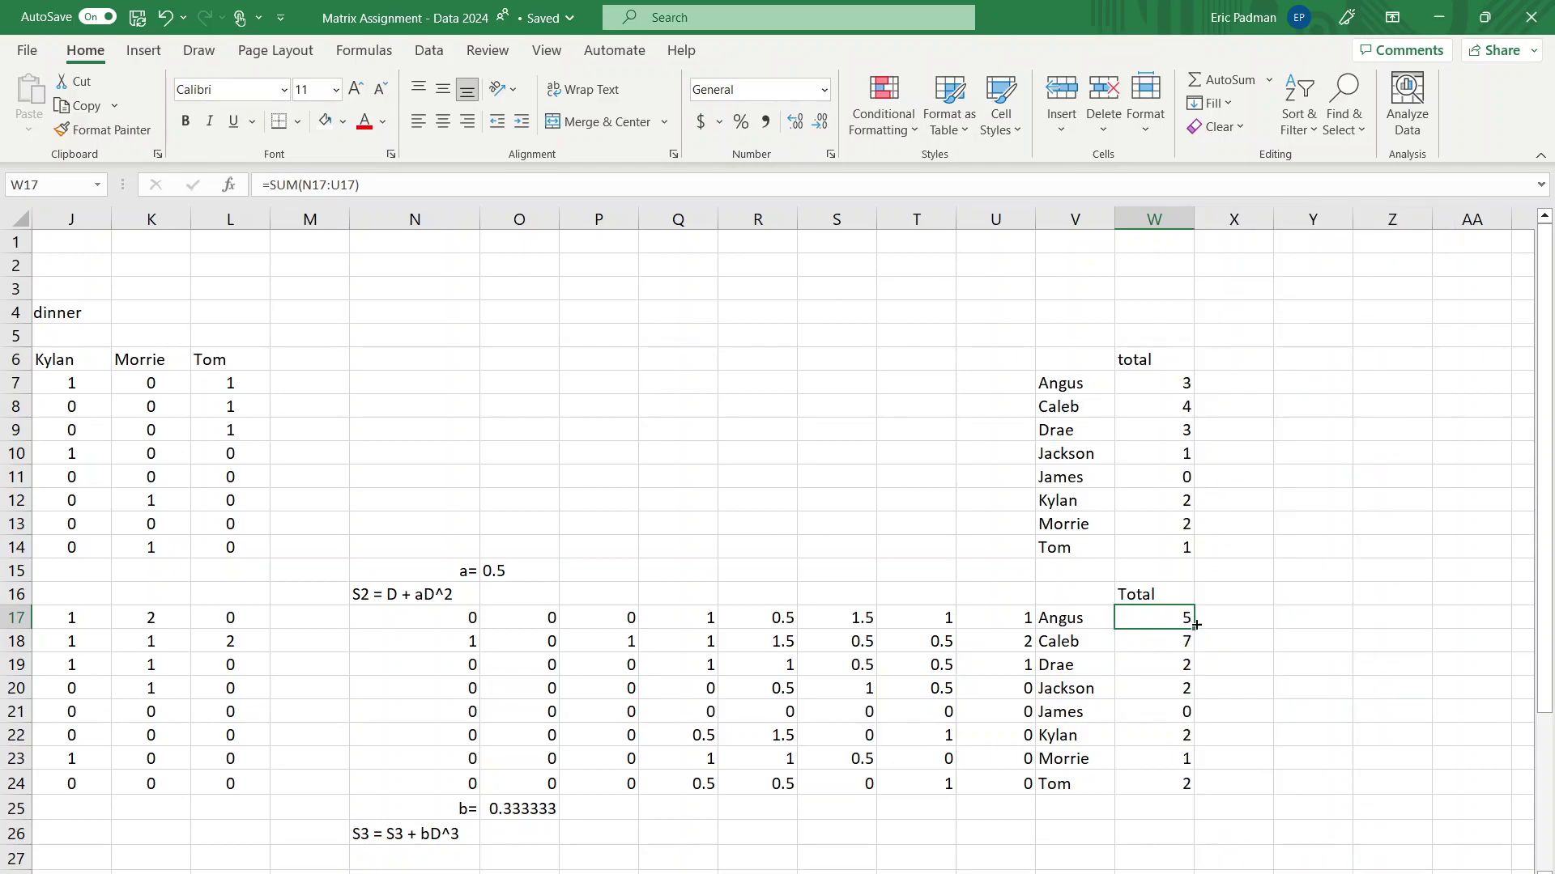
{"action": "left_click_drag", "start_coordinate": [1190, 625], "coordinate": [1212, 791]}
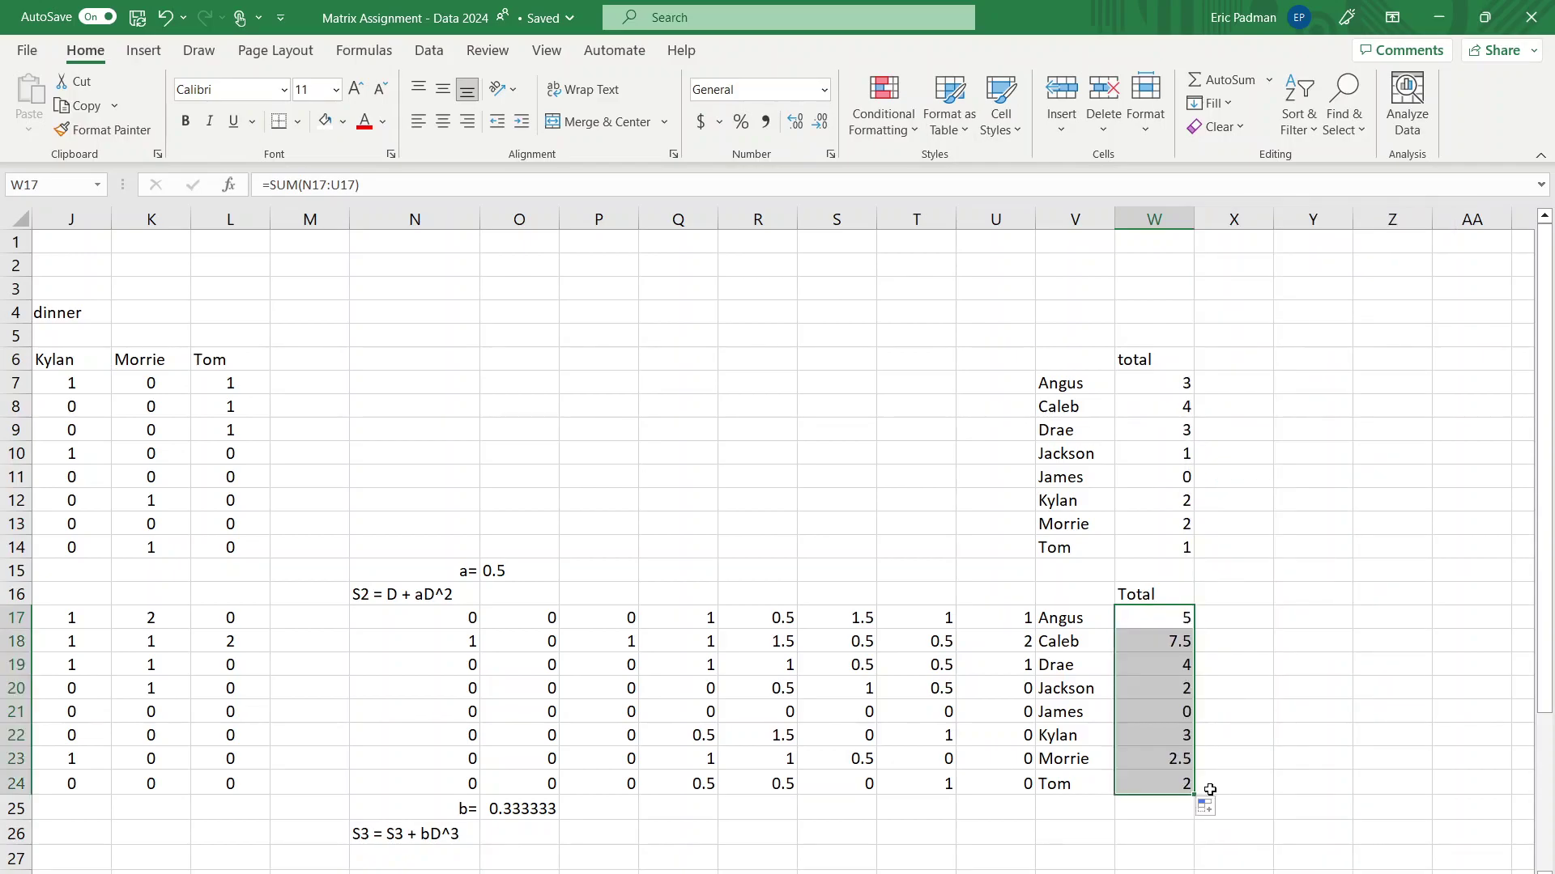
{"action": "left_click", "coordinate": [1245, 642]}
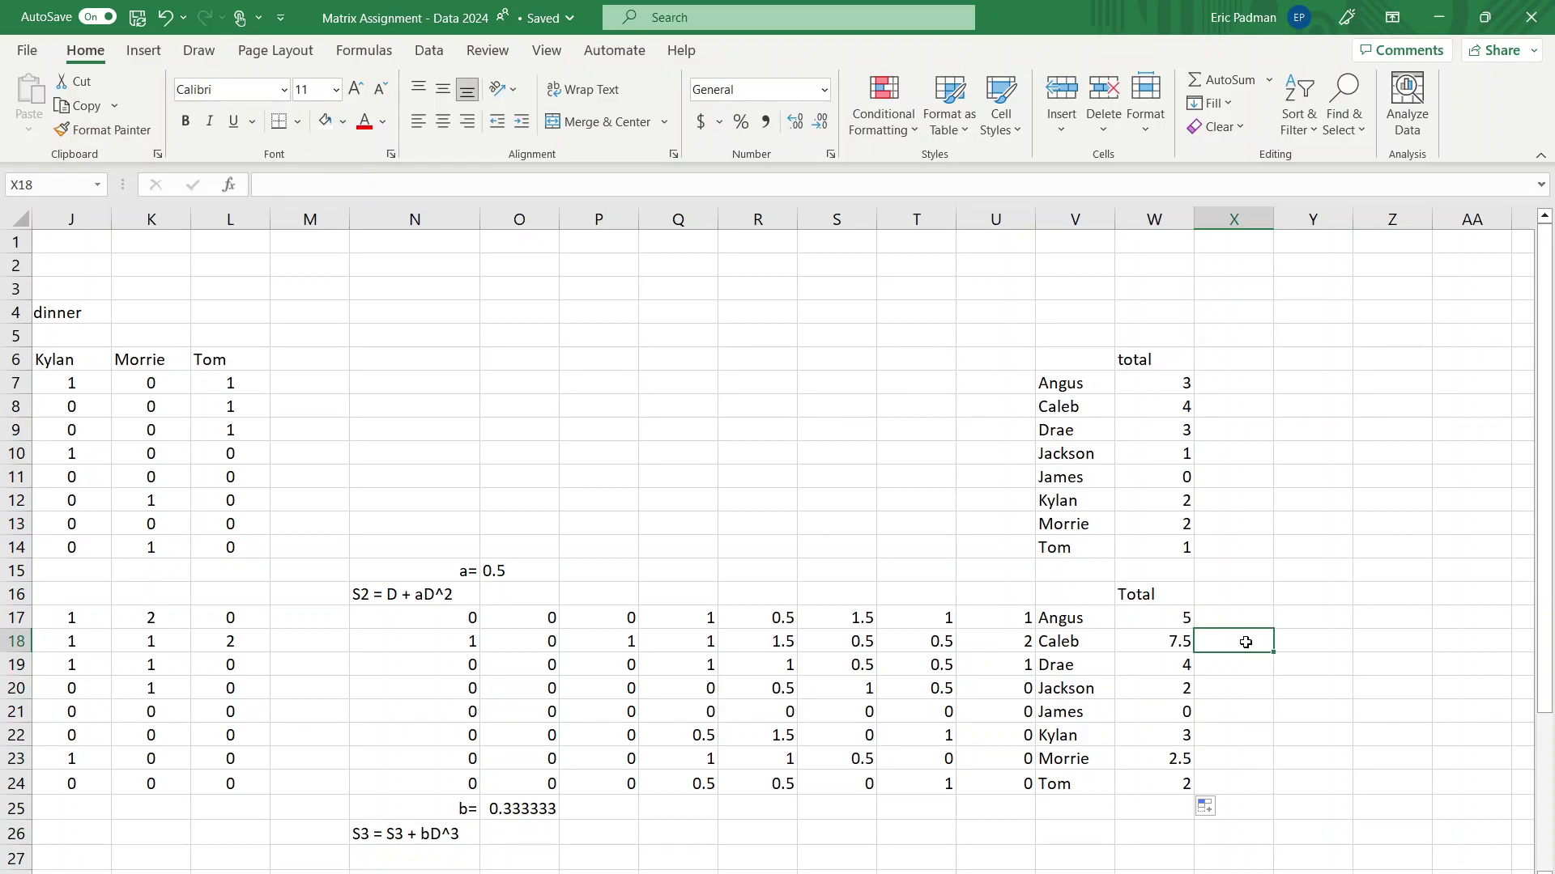
Review each S2 total formula: Caleb 7.5, Angus 5, Drae 4, James 0
{"action": "key", "text": "Left"}
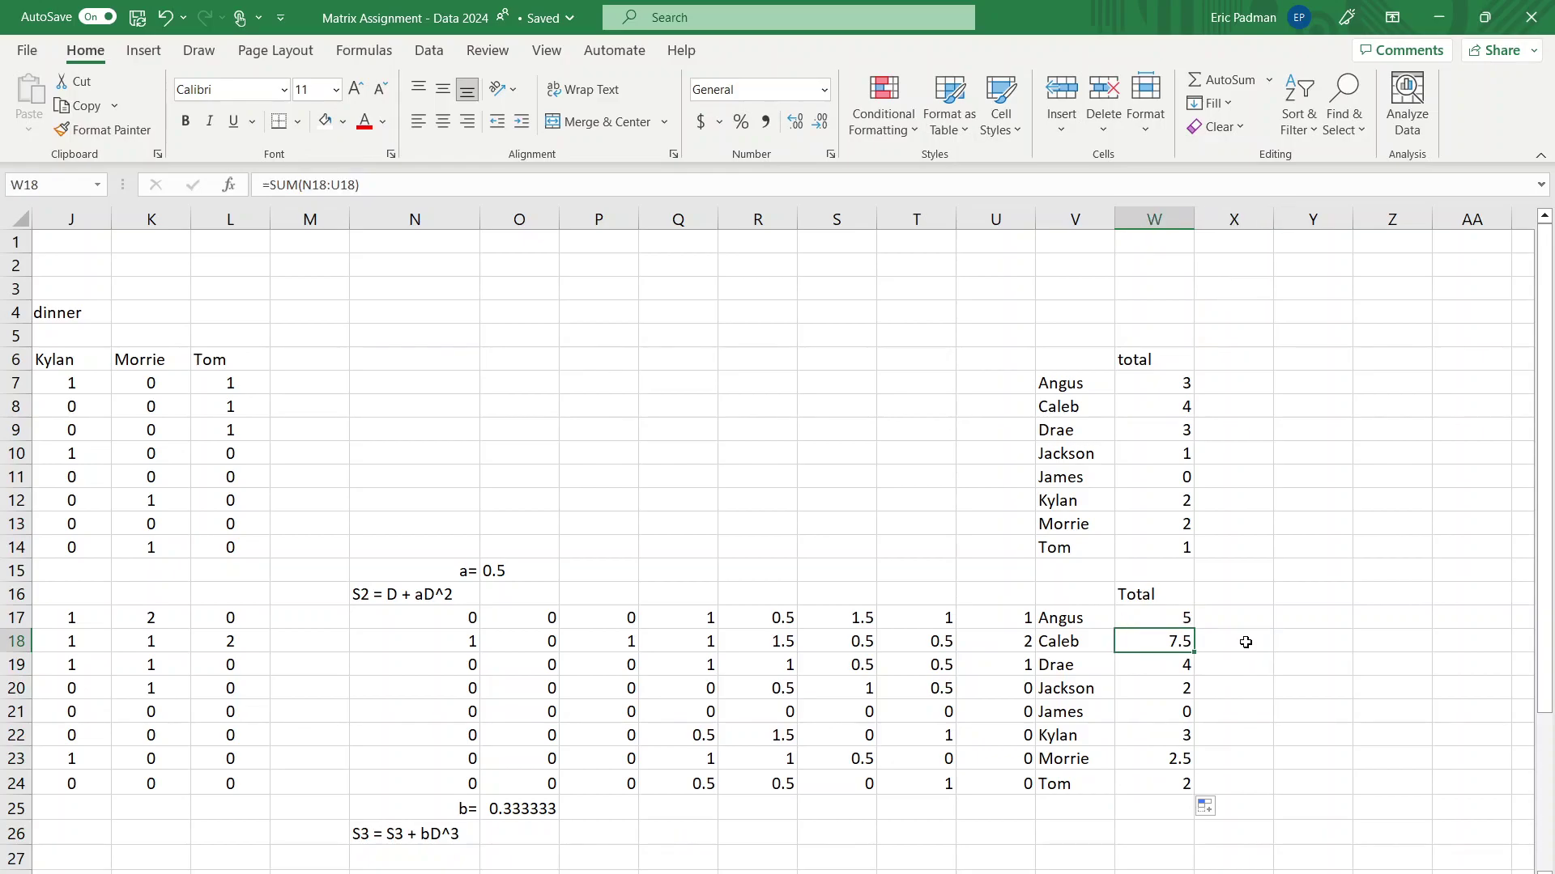
{"action": "key", "text": "Up"}
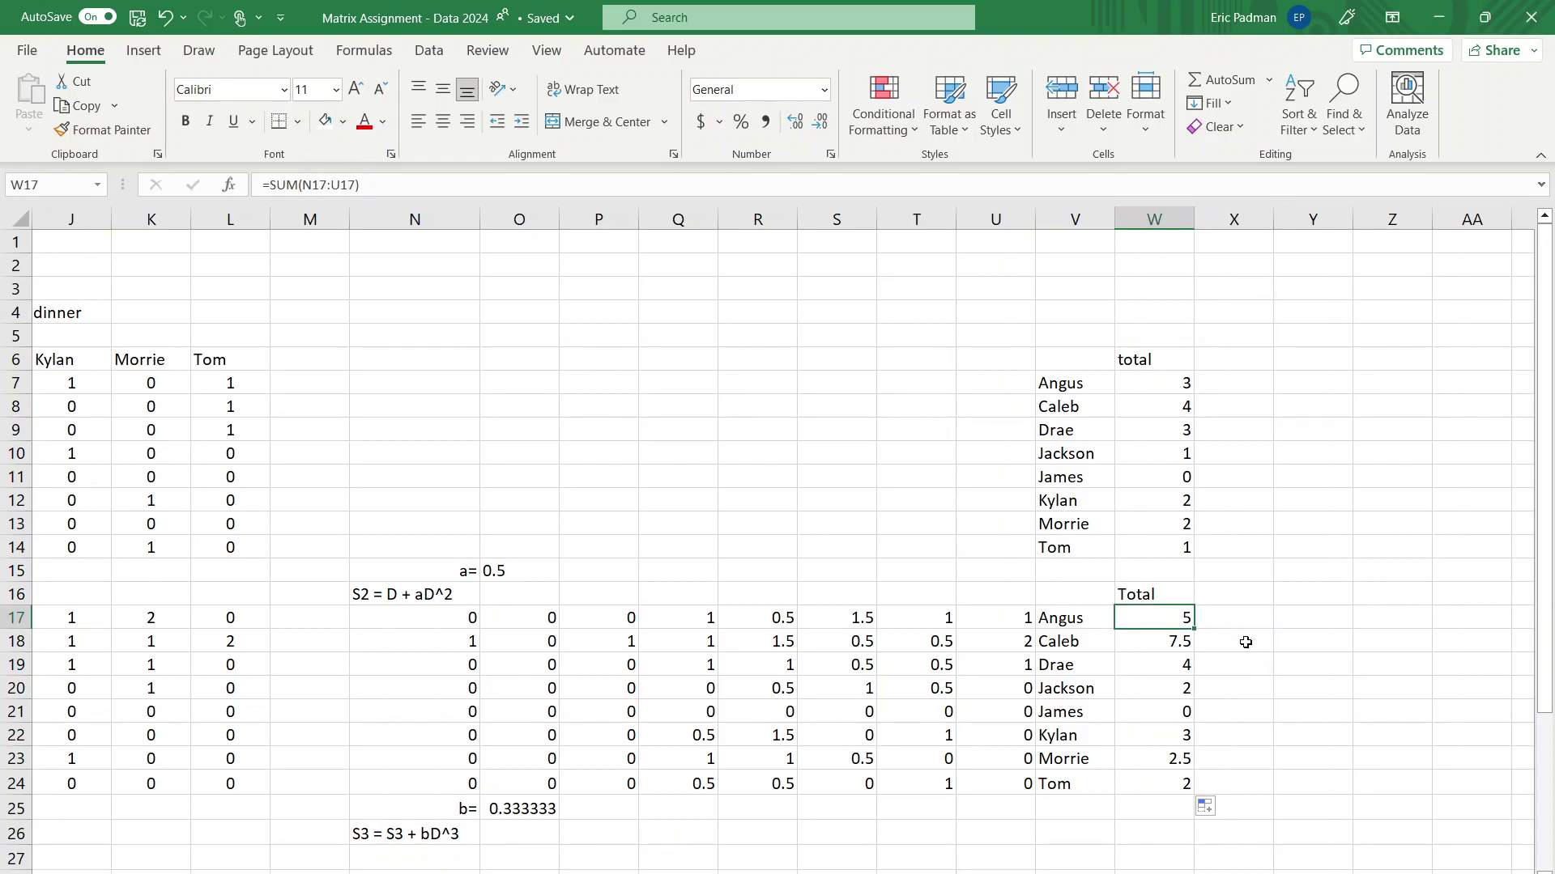
{"action": "key", "text": "Down"}
{"action": "key", "text": "Down"}
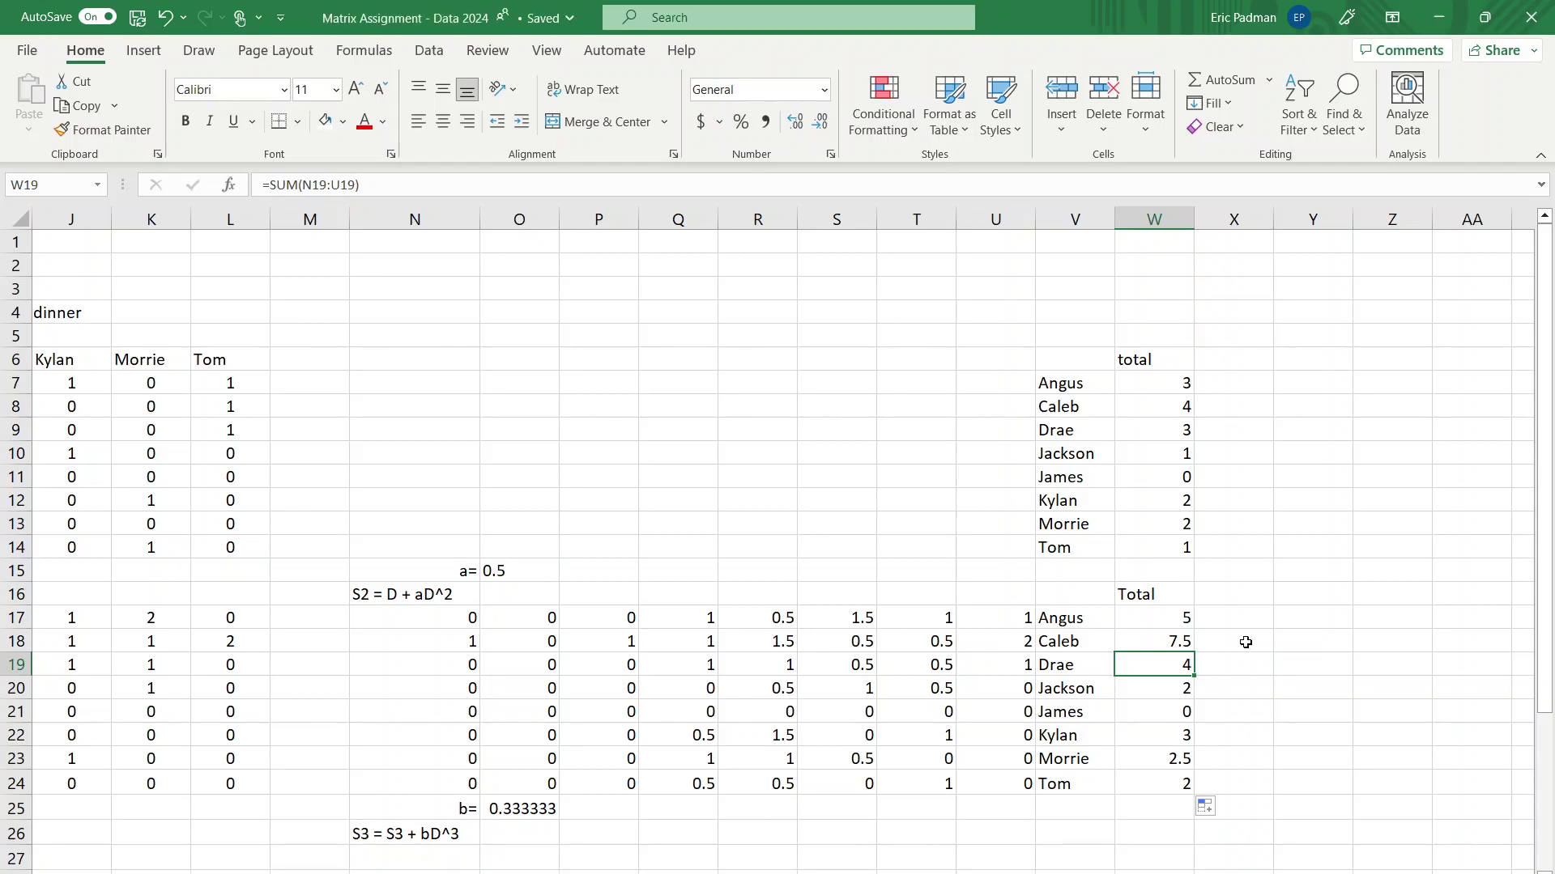
{"action": "key", "text": "Down"}
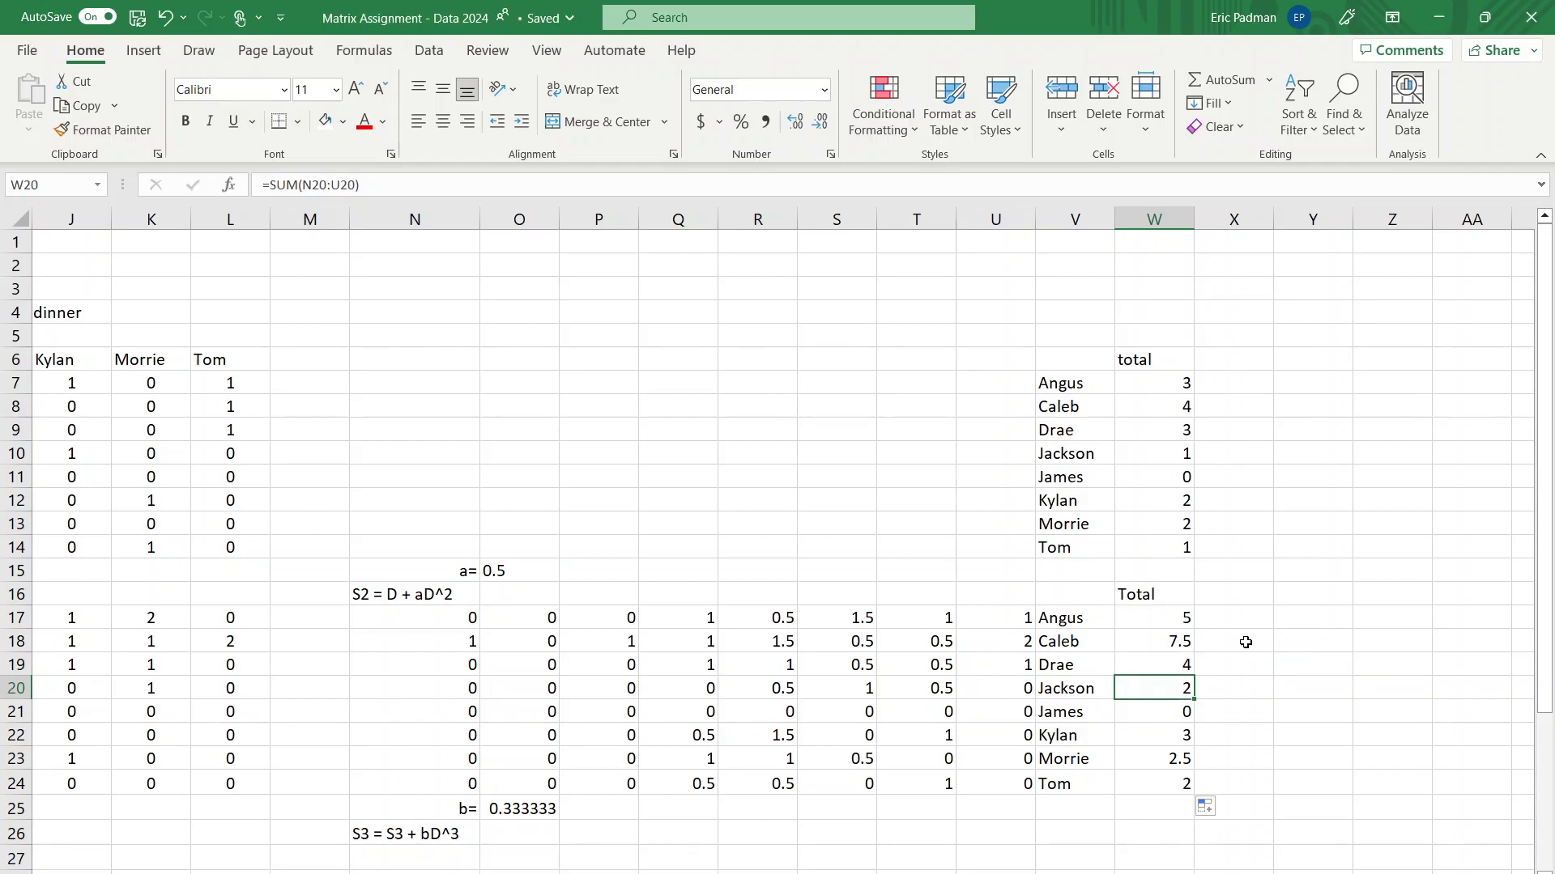
{"action": "key", "text": "Down"}
{"action": "key", "text": "Down"}
{"action": "key", "text": "Down"}
{"action": "key", "text": "Up"}
{"action": "key", "text": "Up"}
{"action": "key", "text": "Up"}
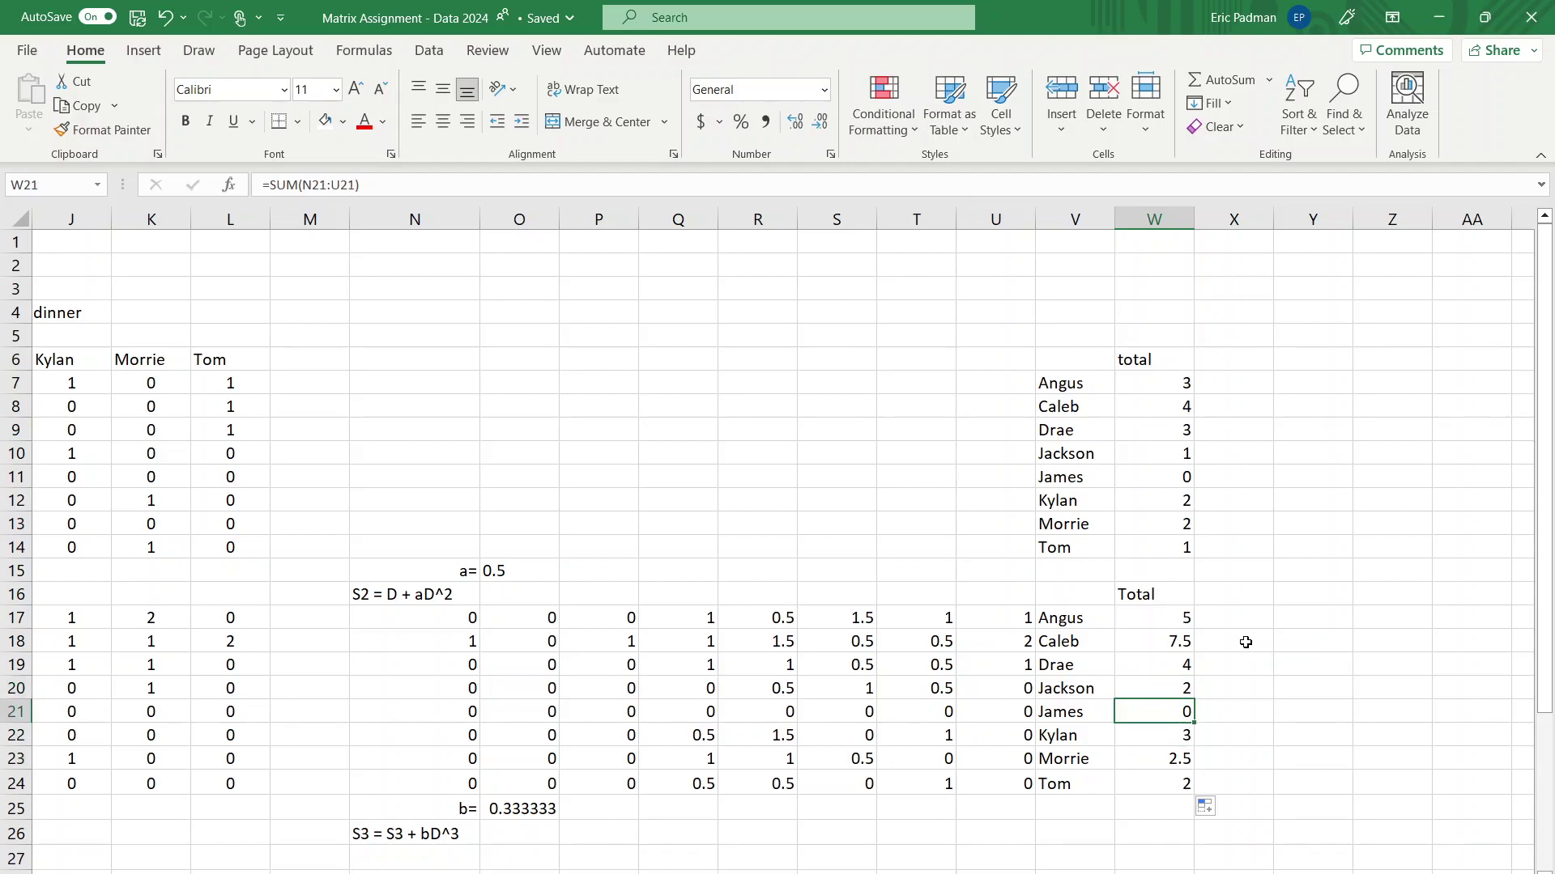
{"action": "key", "text": "Down"}
{"action": "key", "text": "Down"}
{"action": "key", "text": "Down"}
{"action": "key", "text": "Down"}
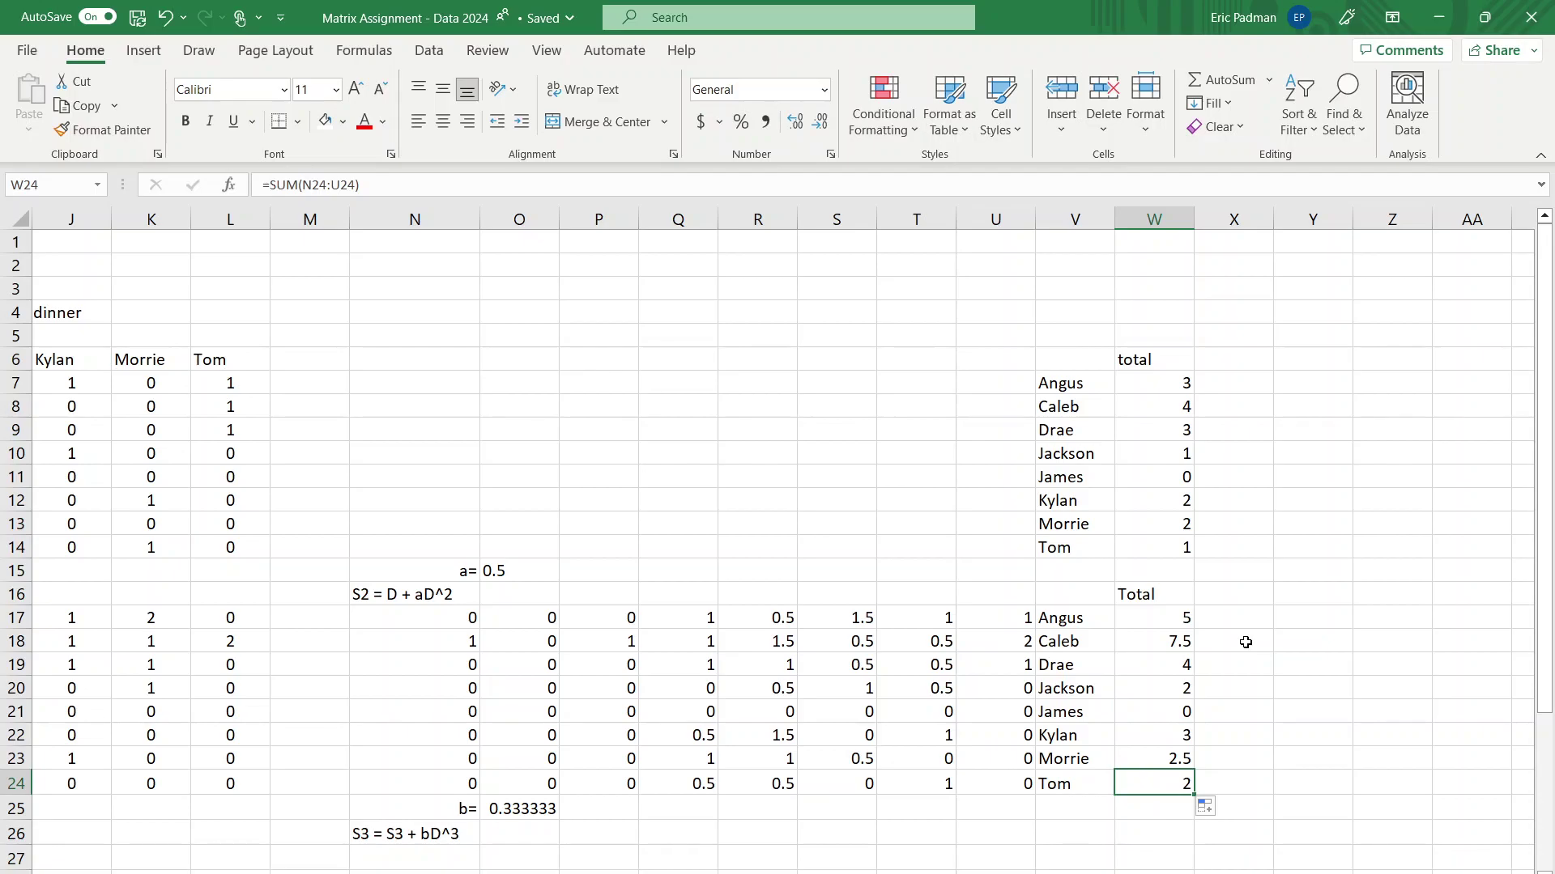
{"action": "key", "text": "Up"}
{"action": "key", "text": "Up"}
{"action": "key", "text": "Up"}
{"action": "key", "text": "Up"}
{"action": "key", "text": "Down"}
{"action": "key", "text": "Down"}
{"action": "key", "text": "Down"}
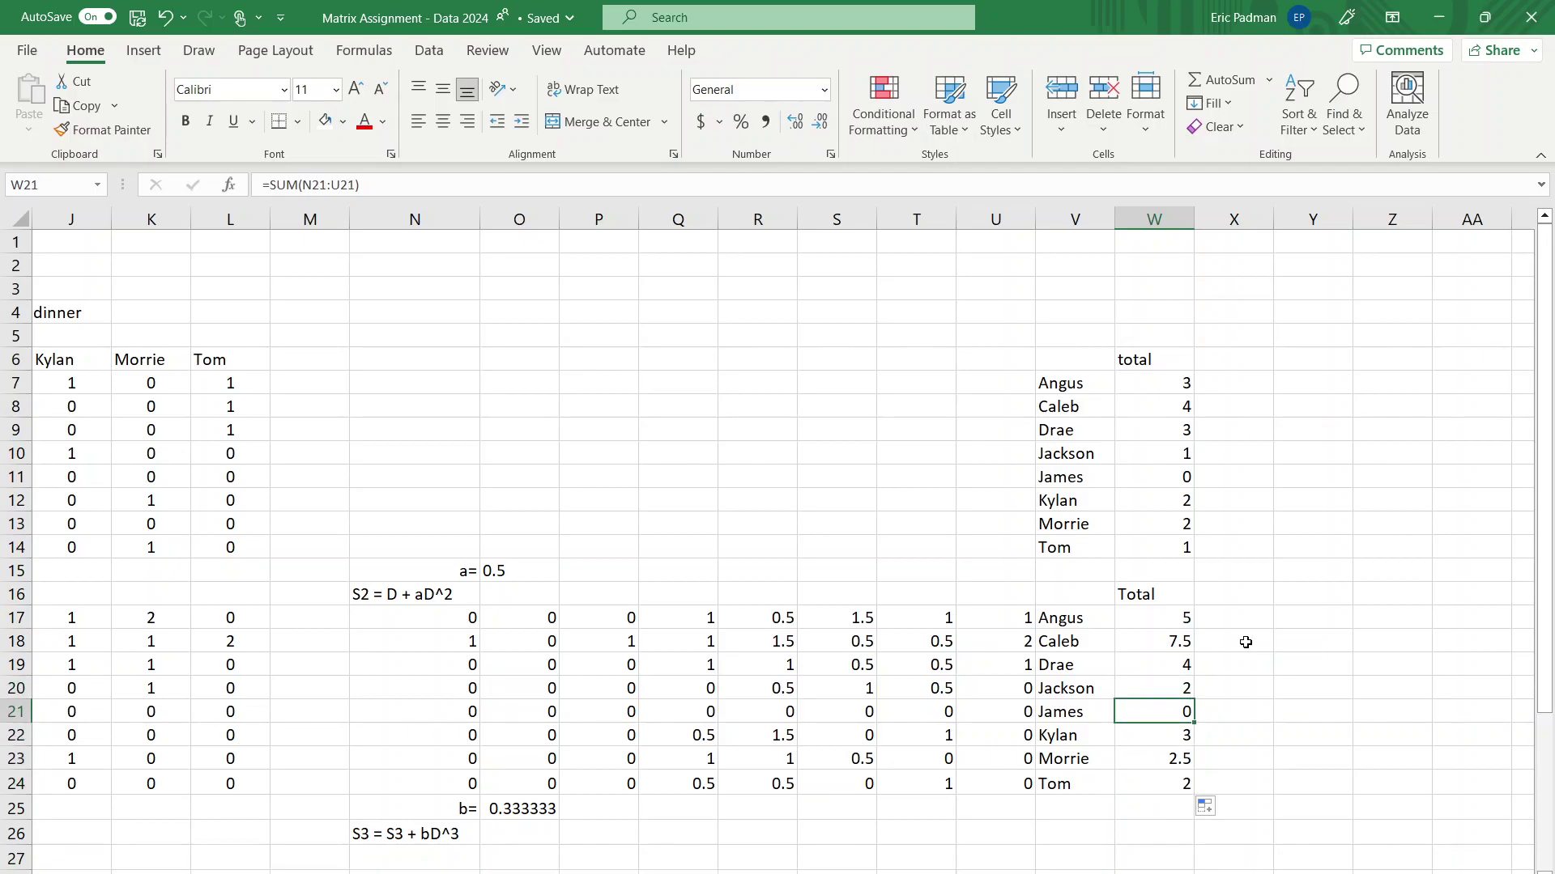
{"action": "key", "text": "Left"}
{"action": "key", "text": "Left"}
{"action": "key", "text": "Left"}
{"action": "key", "text": "Left"}
{"action": "key", "text": "Left"}
{"action": "key", "text": "Left"}
{"action": "key", "text": "Left"}
{"action": "key", "text": "Left"}
{"action": "key", "text": "Left"}
{"action": "key", "text": "Left"}
{"action": "key", "text": "Left"}
{"action": "key", "text": "Left"}
{"action": "key", "text": "Left"}
{"action": "key", "text": "Left"}
{"action": "key", "text": "Left"}
{"action": "key", "text": "Left"}
{"action": "key", "text": "Left"}
{"action": "key", "text": "Left"}
{"action": "key", "text": "Left"}
{"action": "key", "text": "Left"}
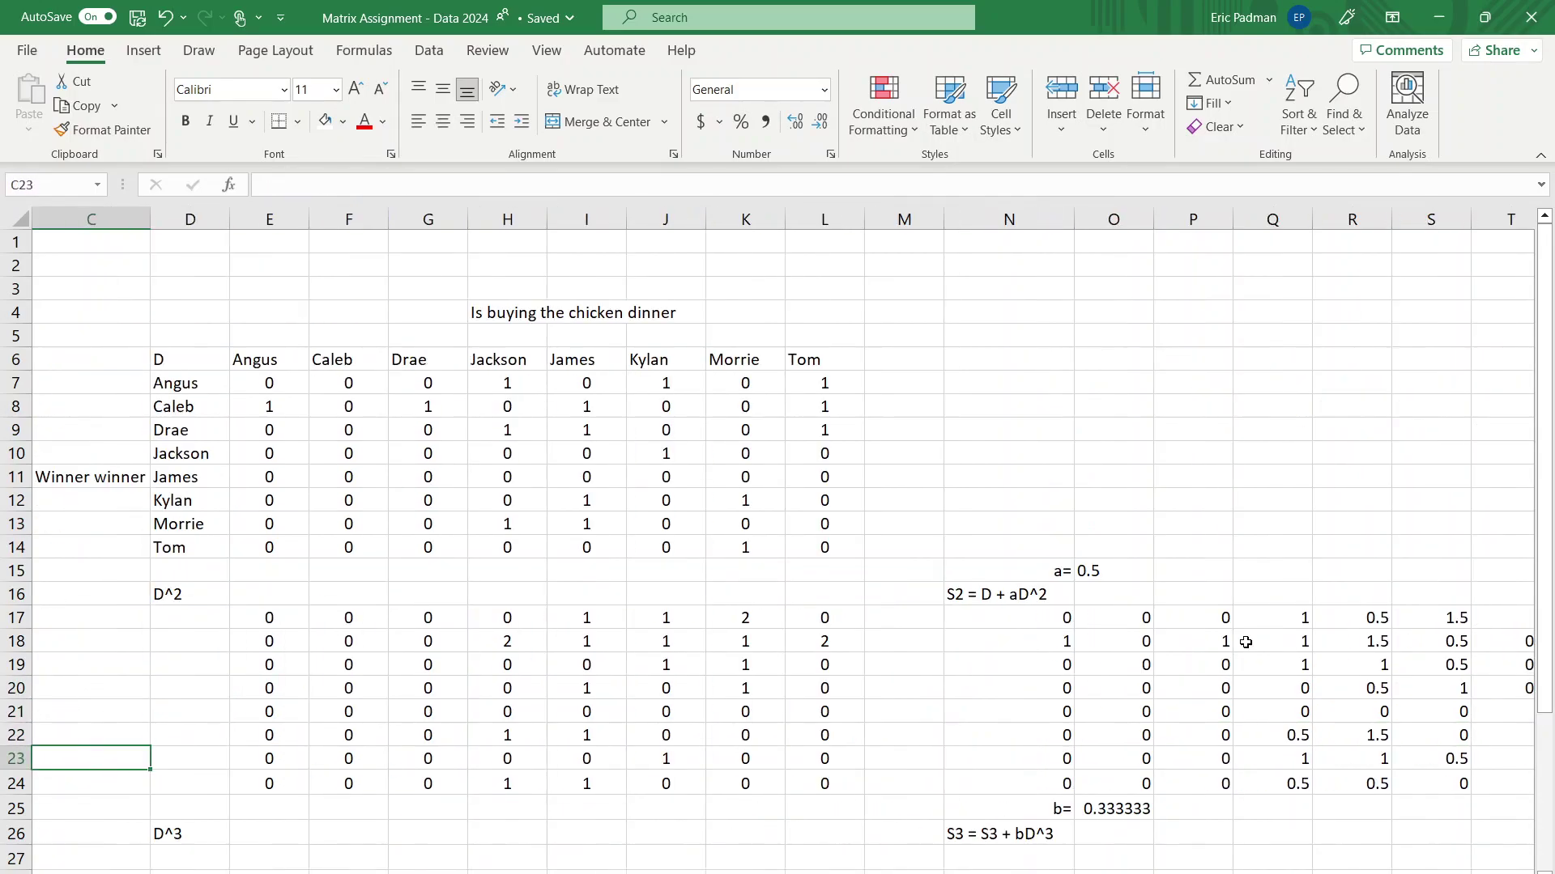
{"action": "key", "text": "Down"}
{"action": "key", "text": "Down"}
{"action": "key", "text": "Down"}
{"action": "key", "text": "Down"}
{"action": "key", "text": "Right"}
{"action": "key", "text": "Right"}
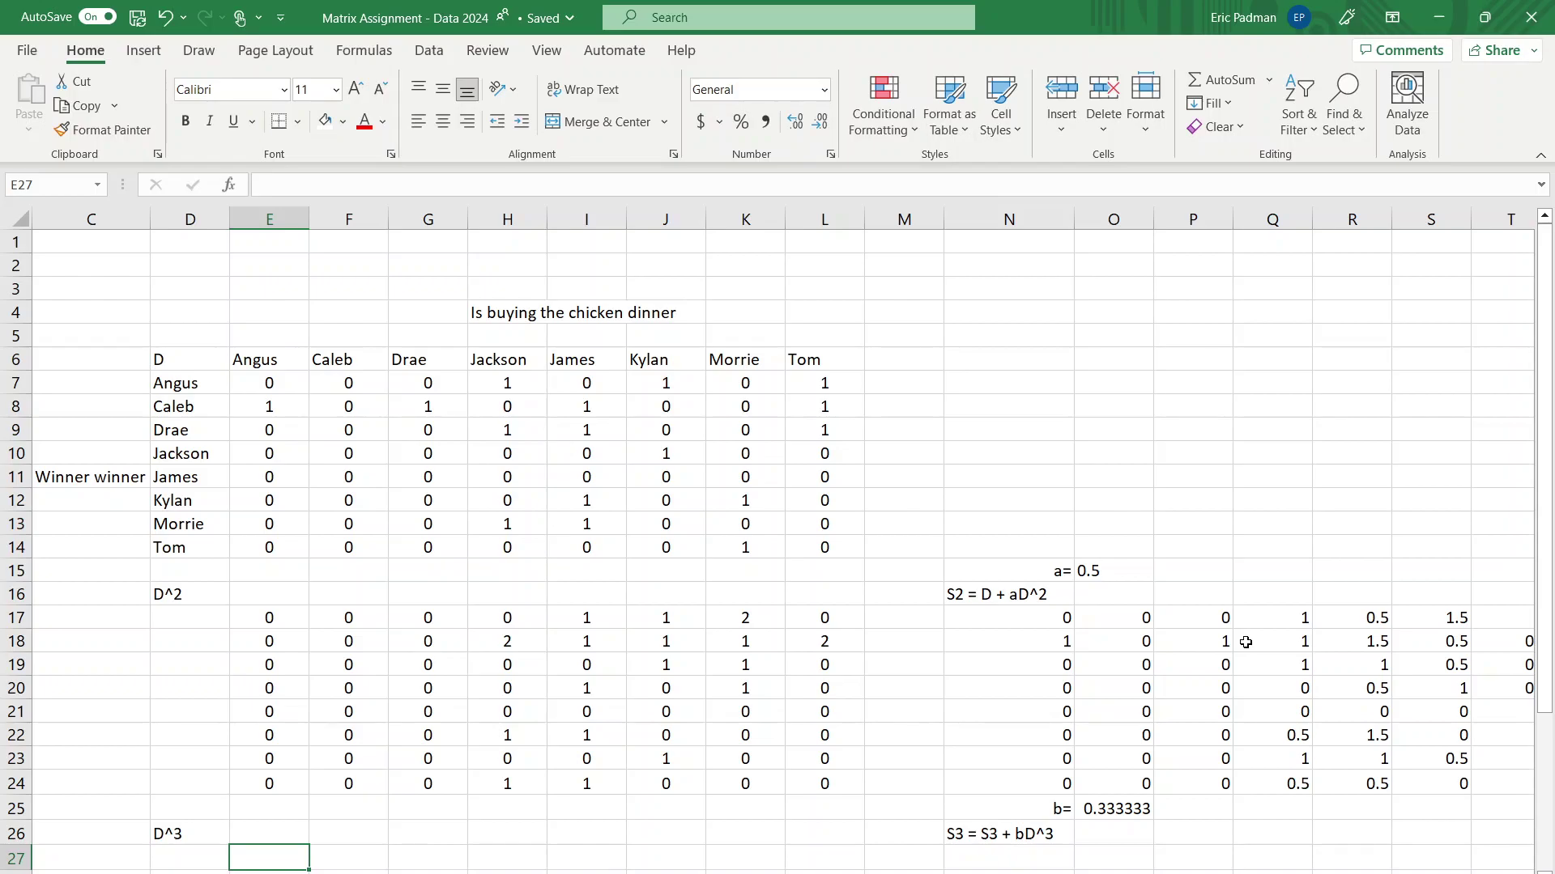
{"action": "type", "text": "="}
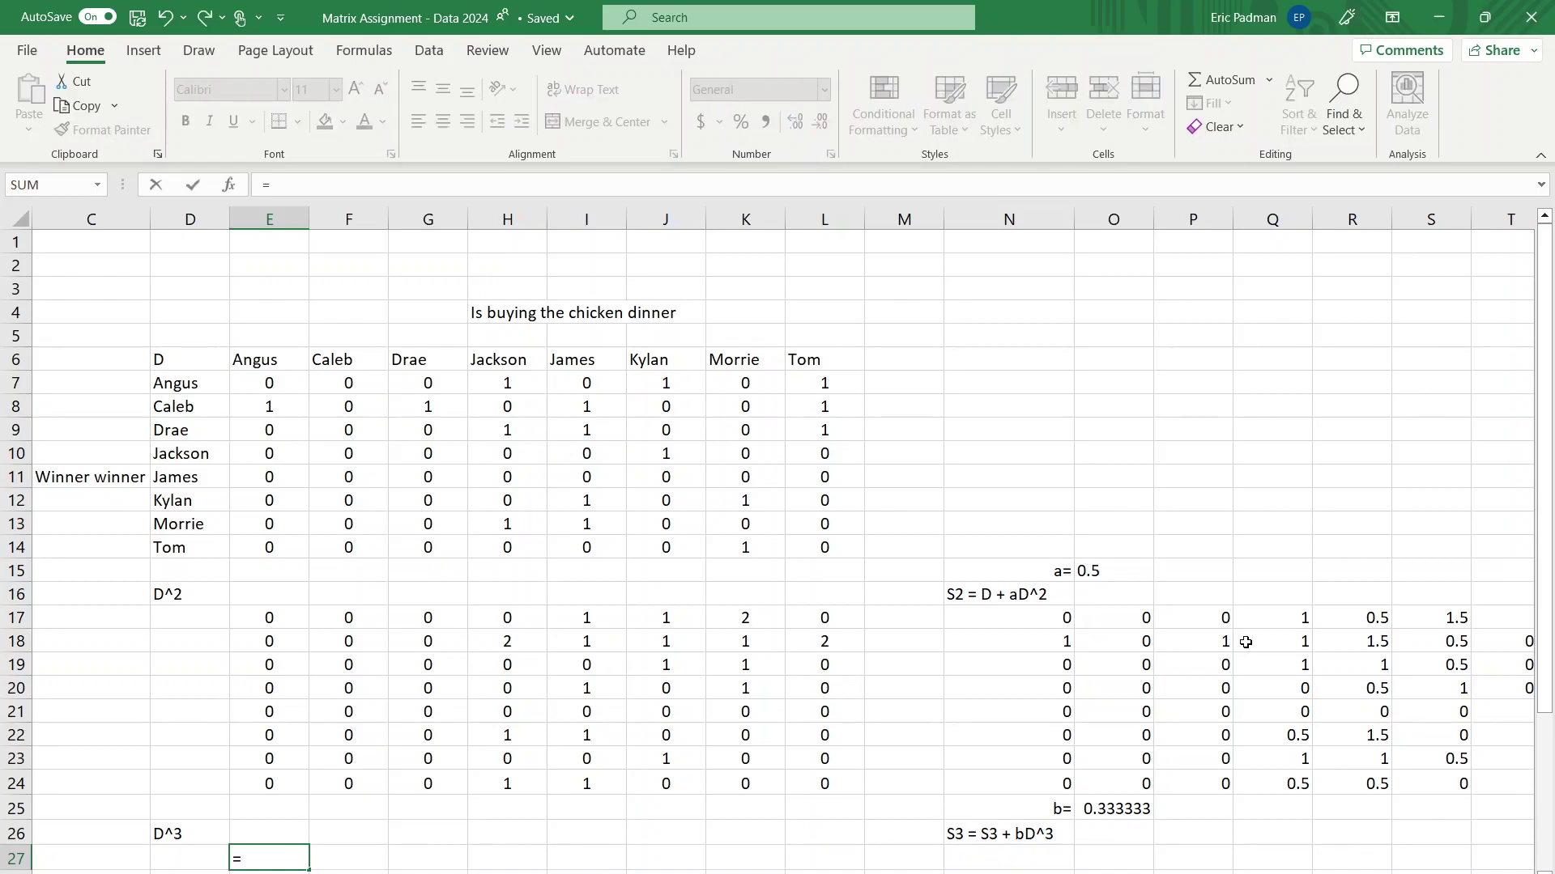
{"action": "type", "text": "MUL"}
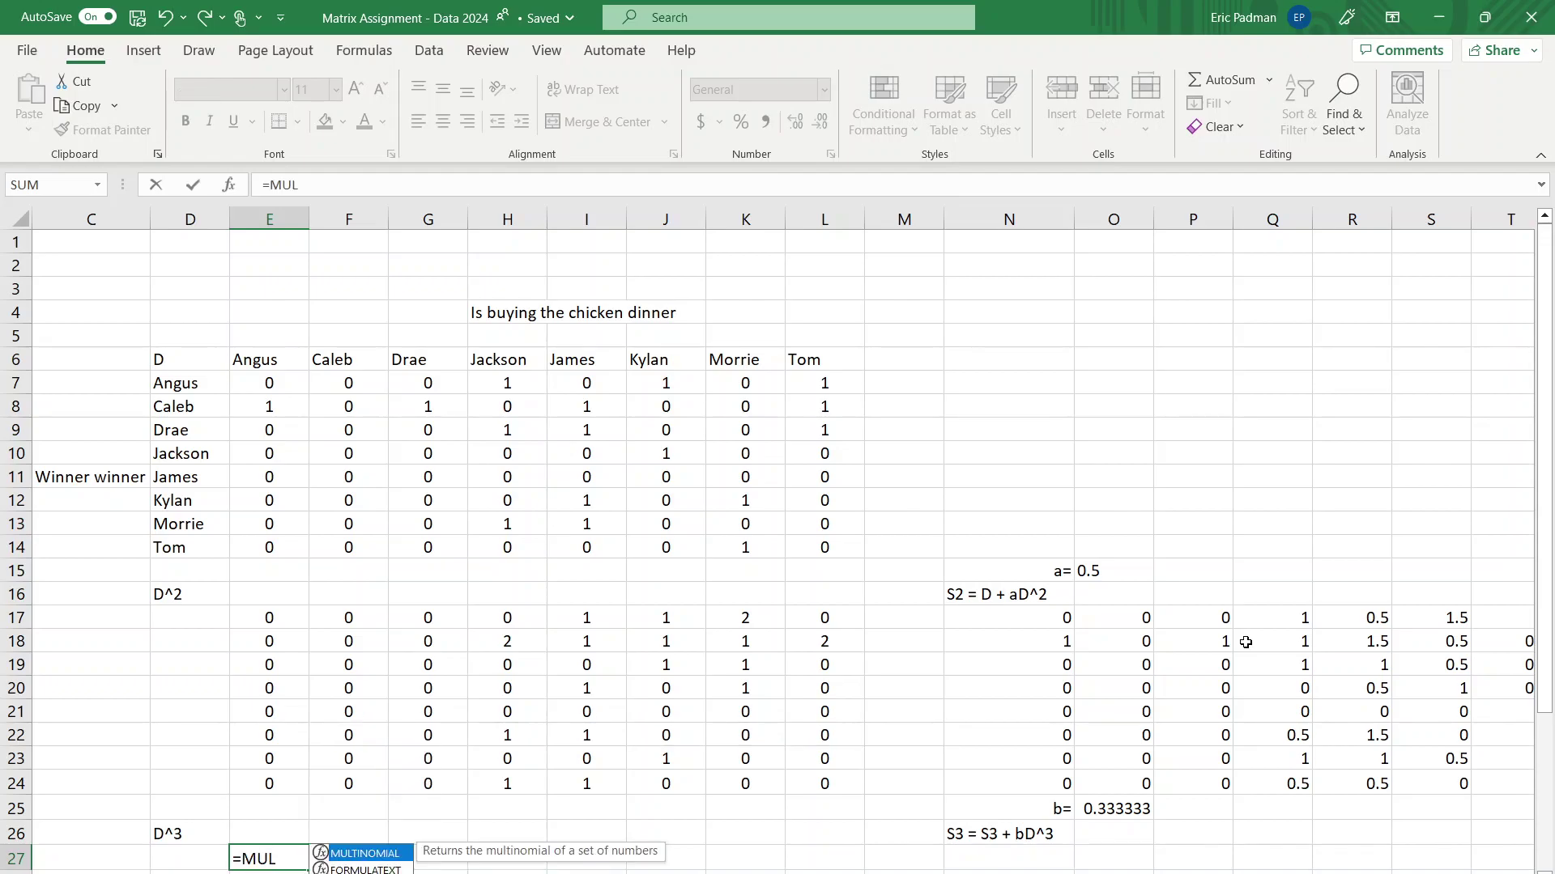
{"action": "type", "text": "T"}
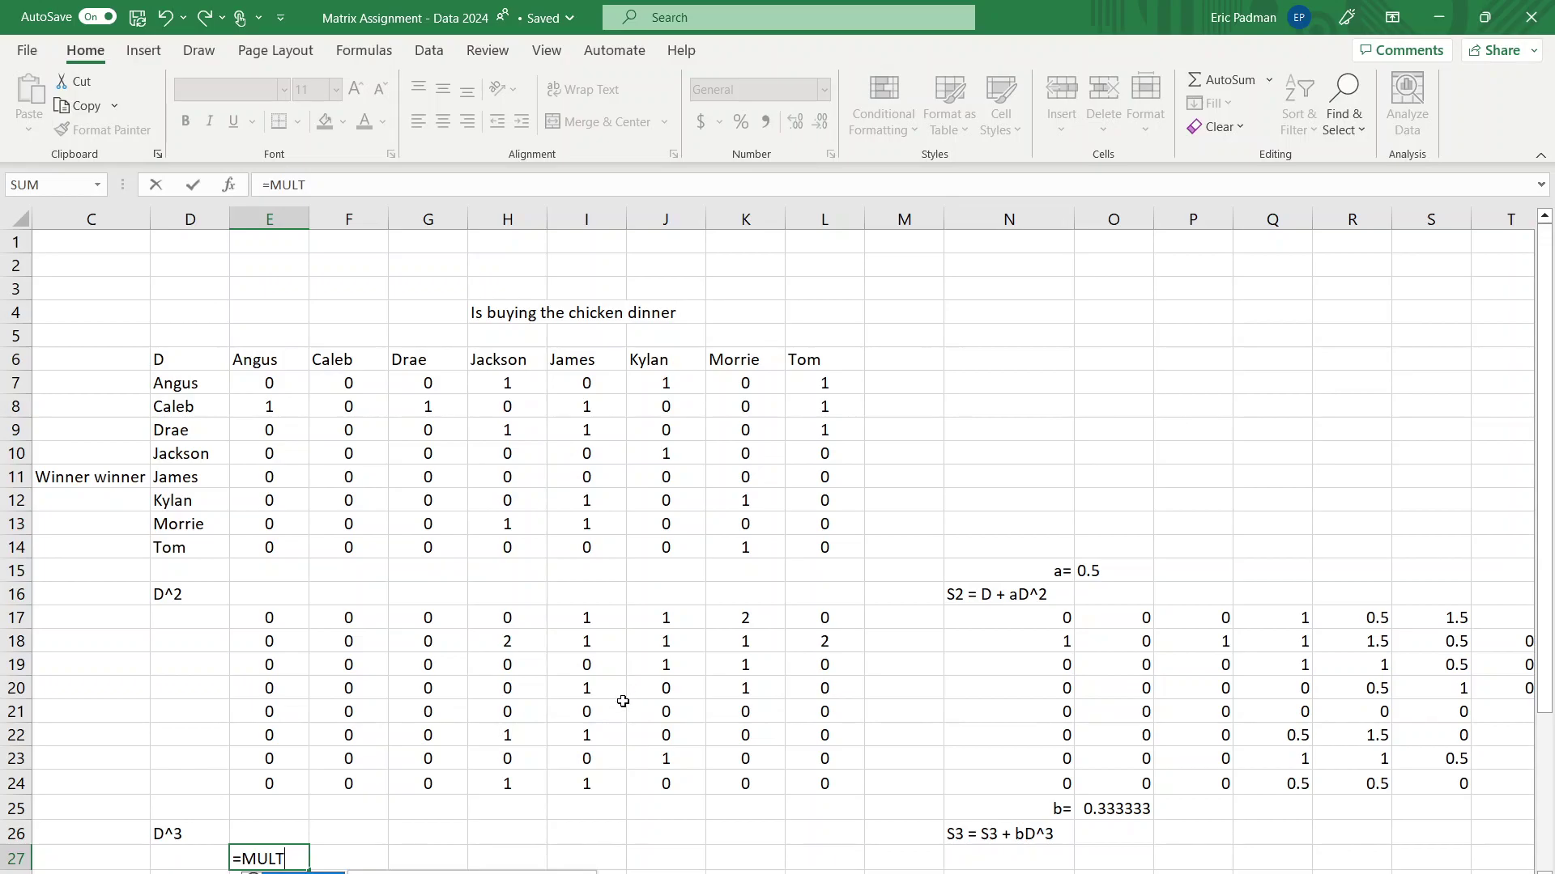
{"action": "key", "text": "Tab"}
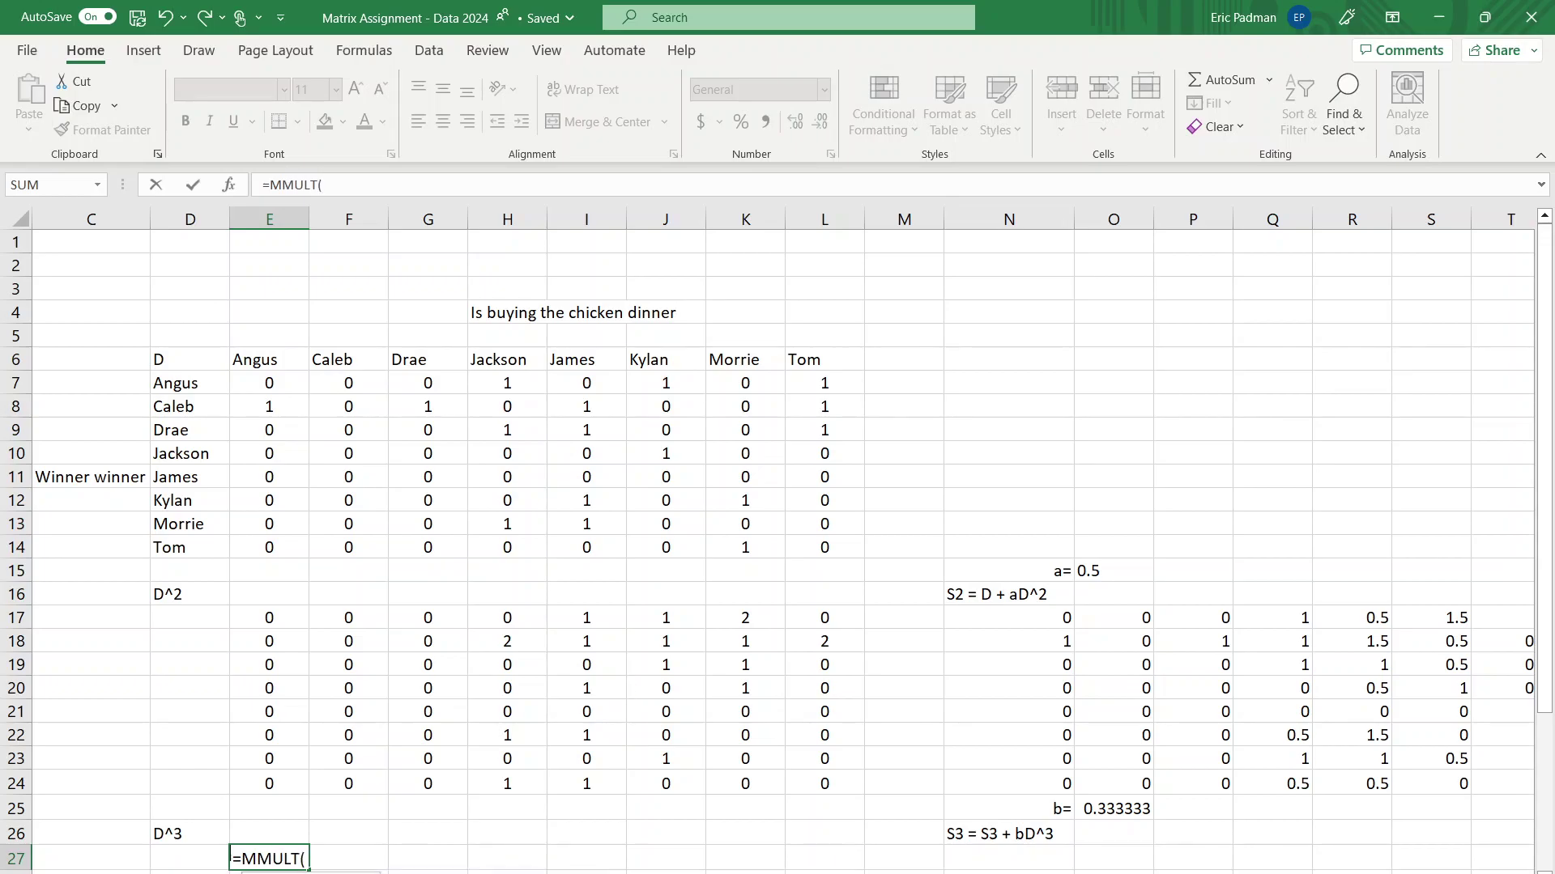
{"action": "left_click_drag", "start_coordinate": [252, 619], "coordinate": [824, 780]}
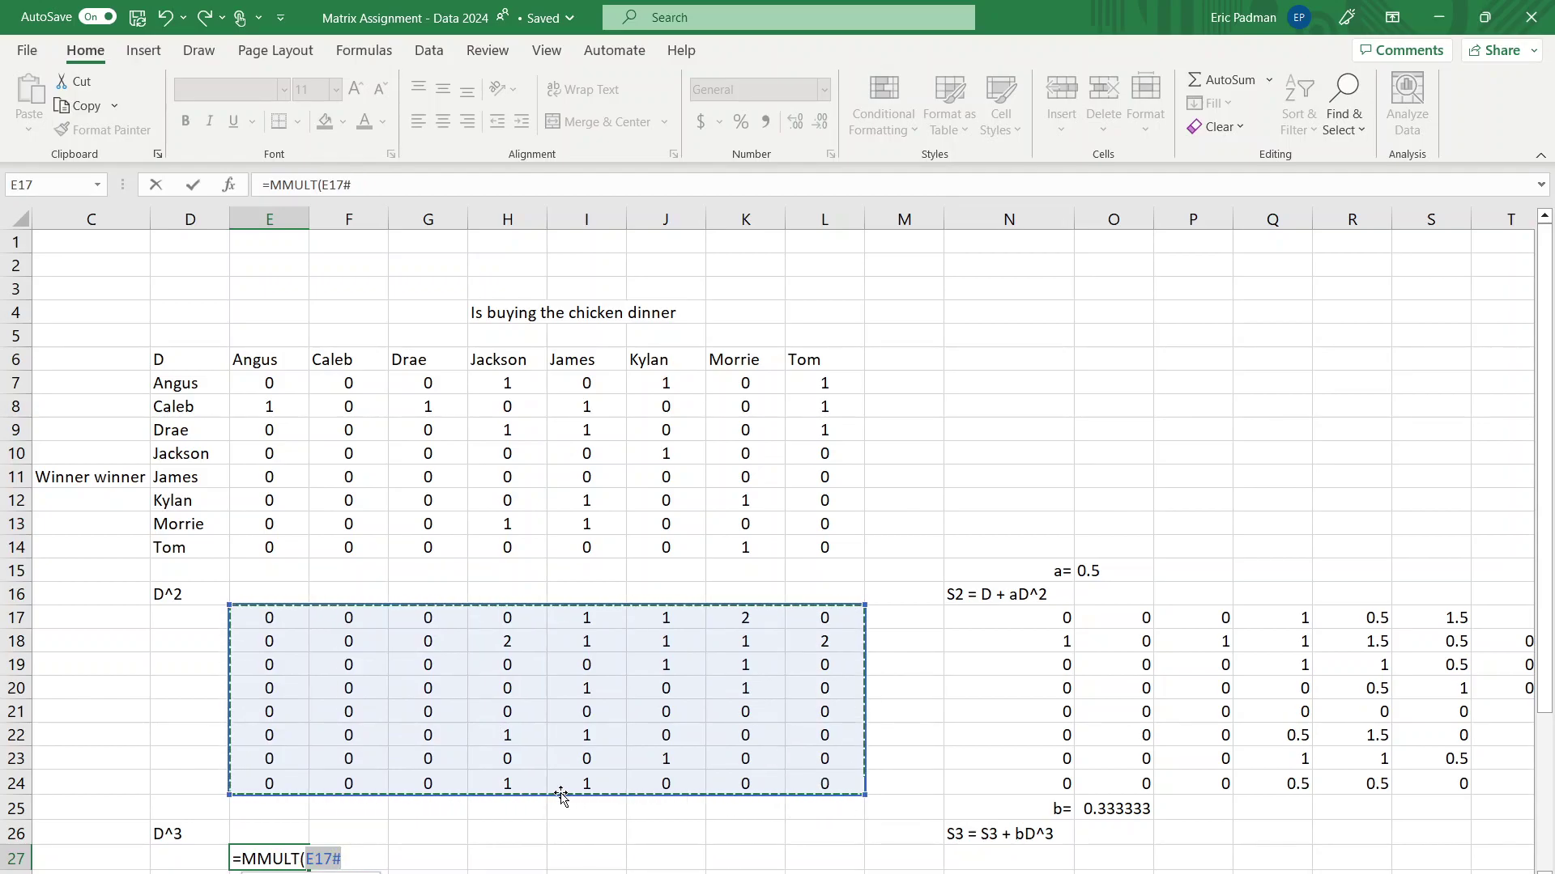
{"action": "key", "text": "Escape"}
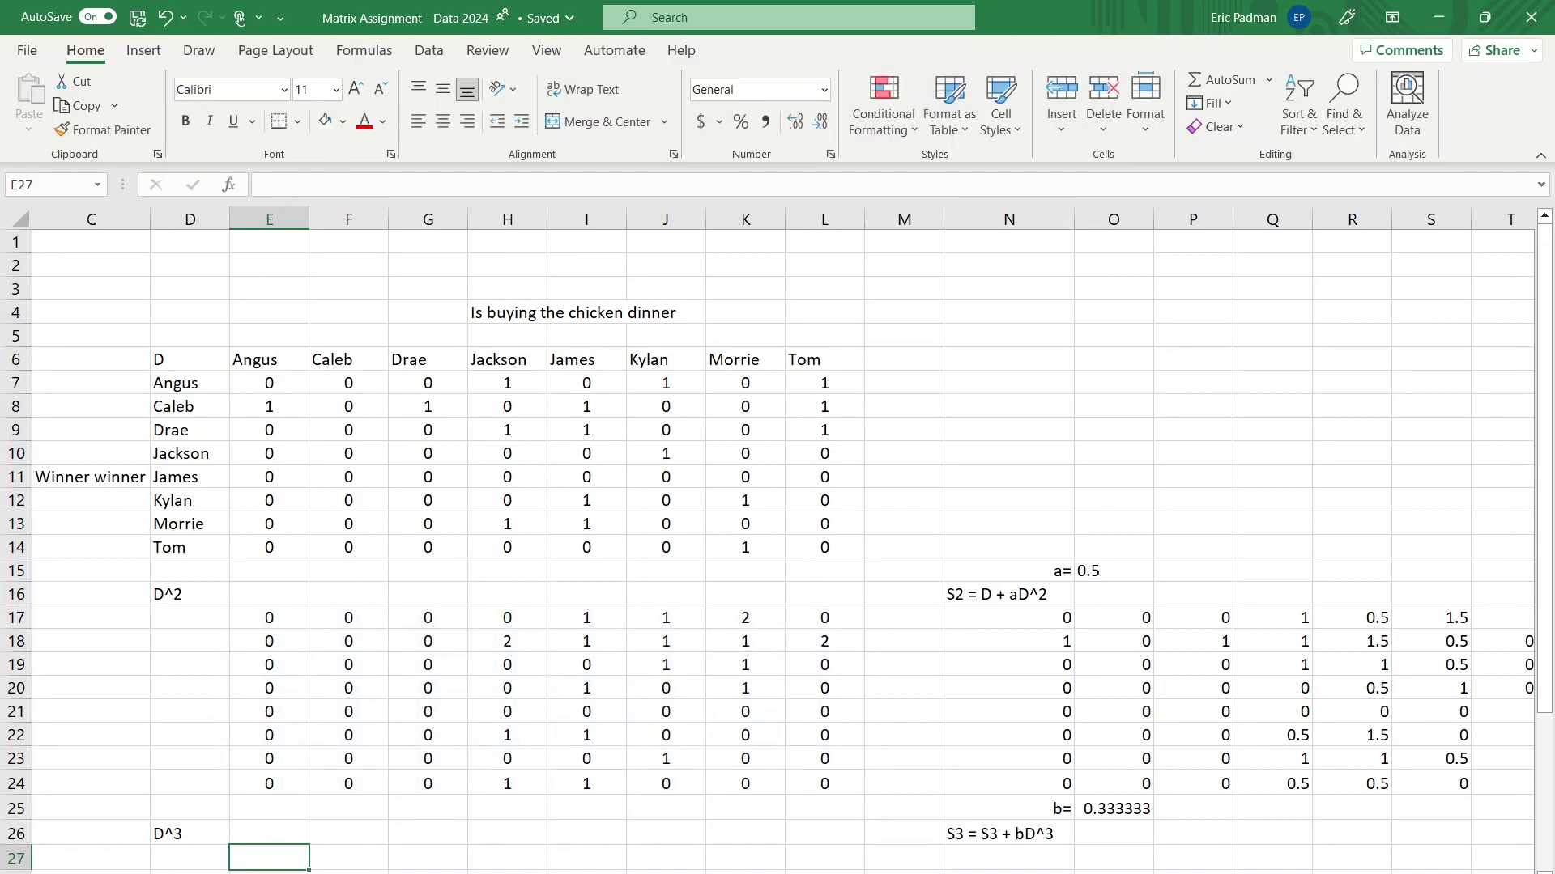
Clear the #NAME? error left in E27 by a half-typed MMULT entry
{"action": "double_click", "coordinate": [249, 852]}
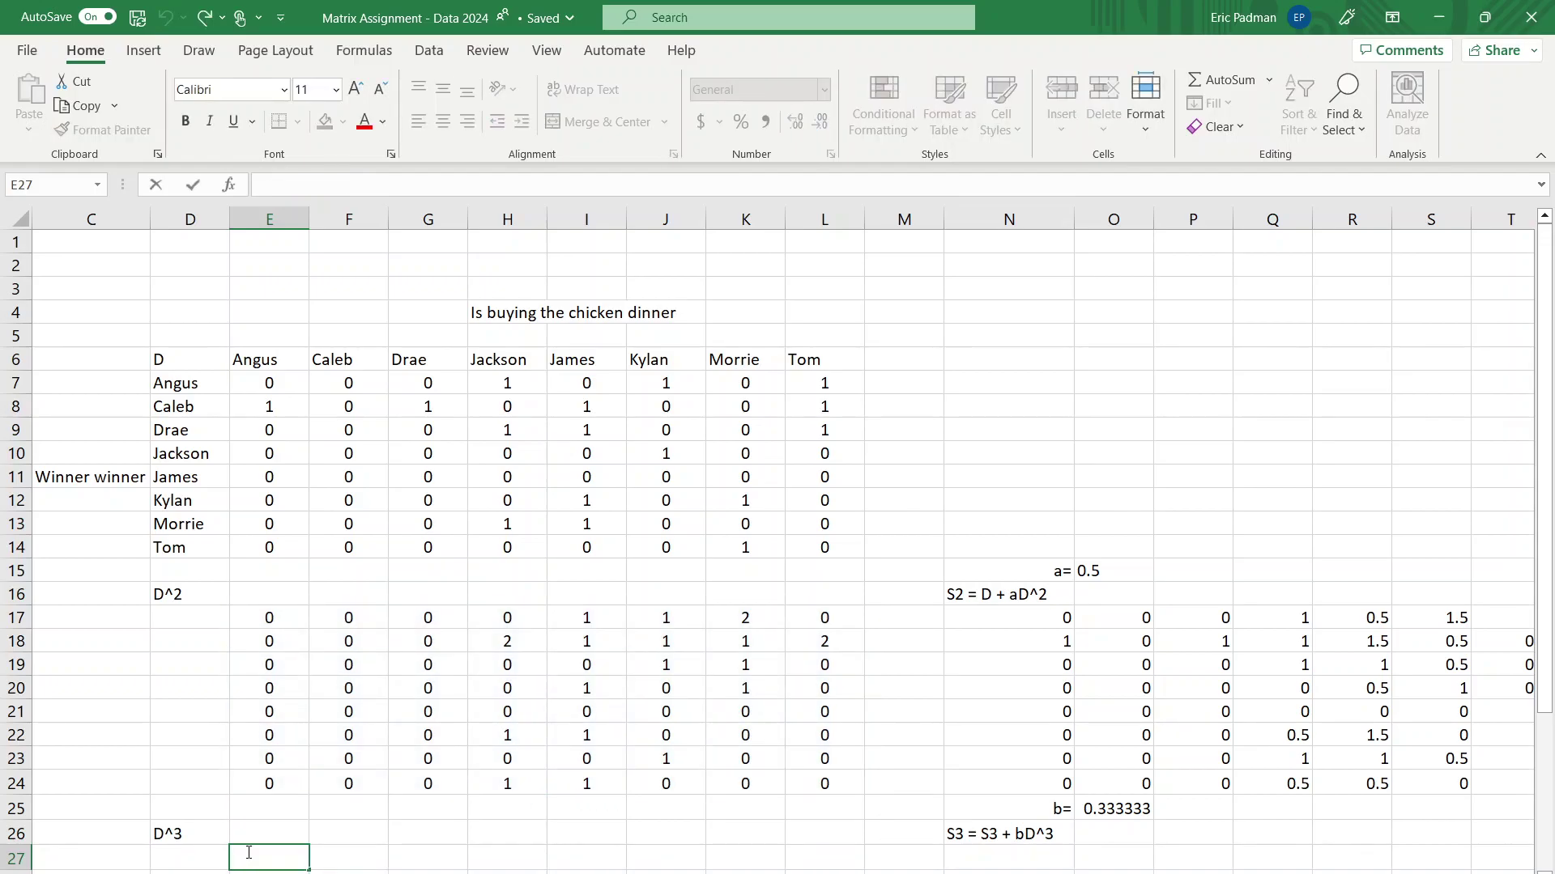
{"action": "type", "text": "=MM"}
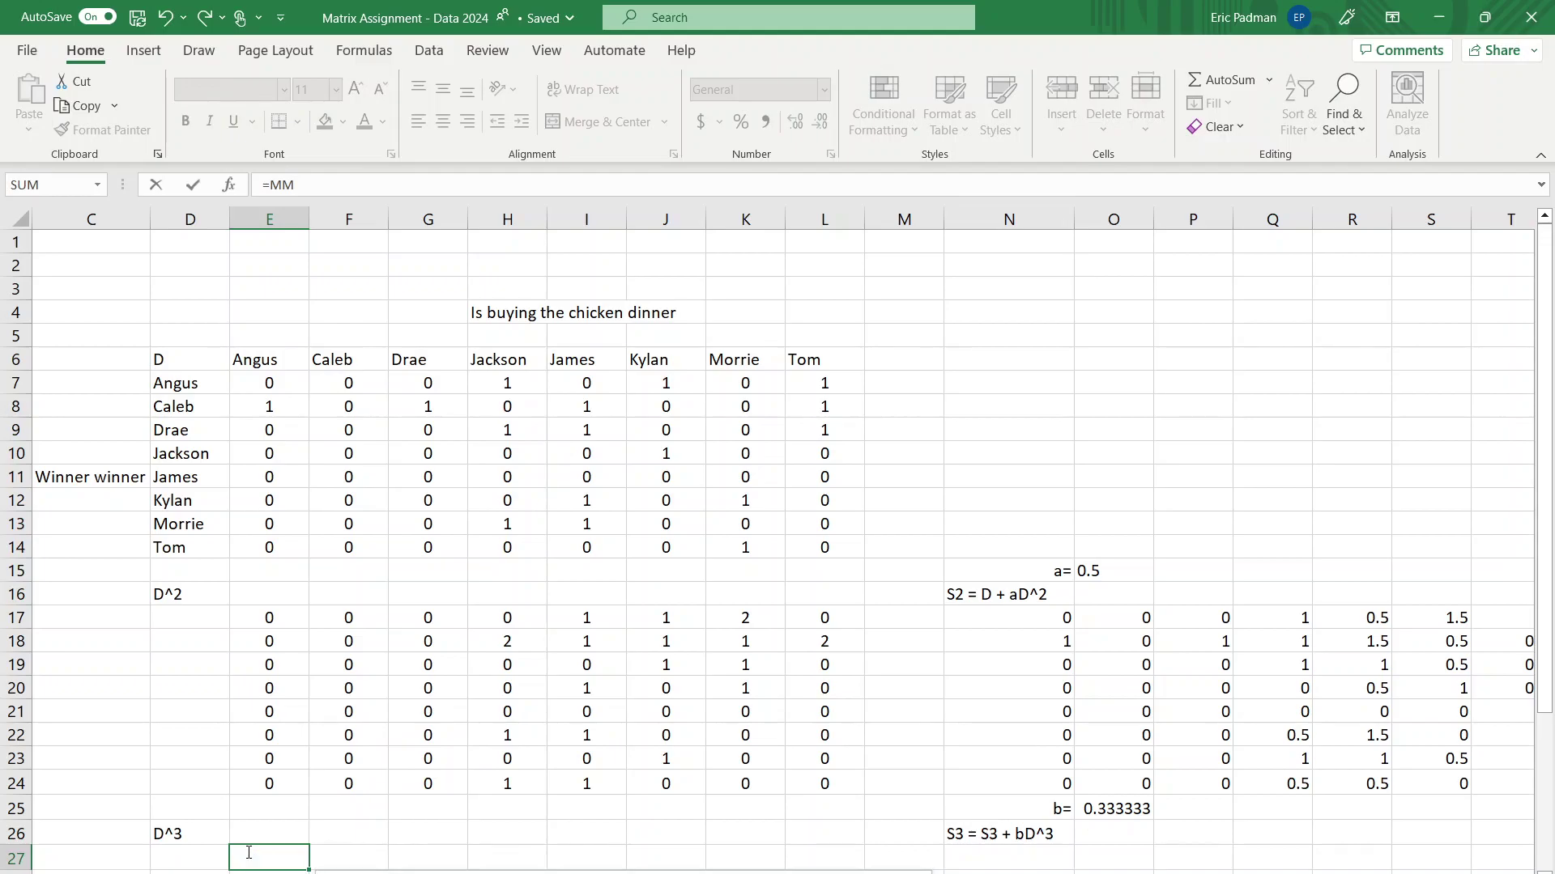
{"action": "key", "text": "Return"}
{"action": "key", "text": "Up"}
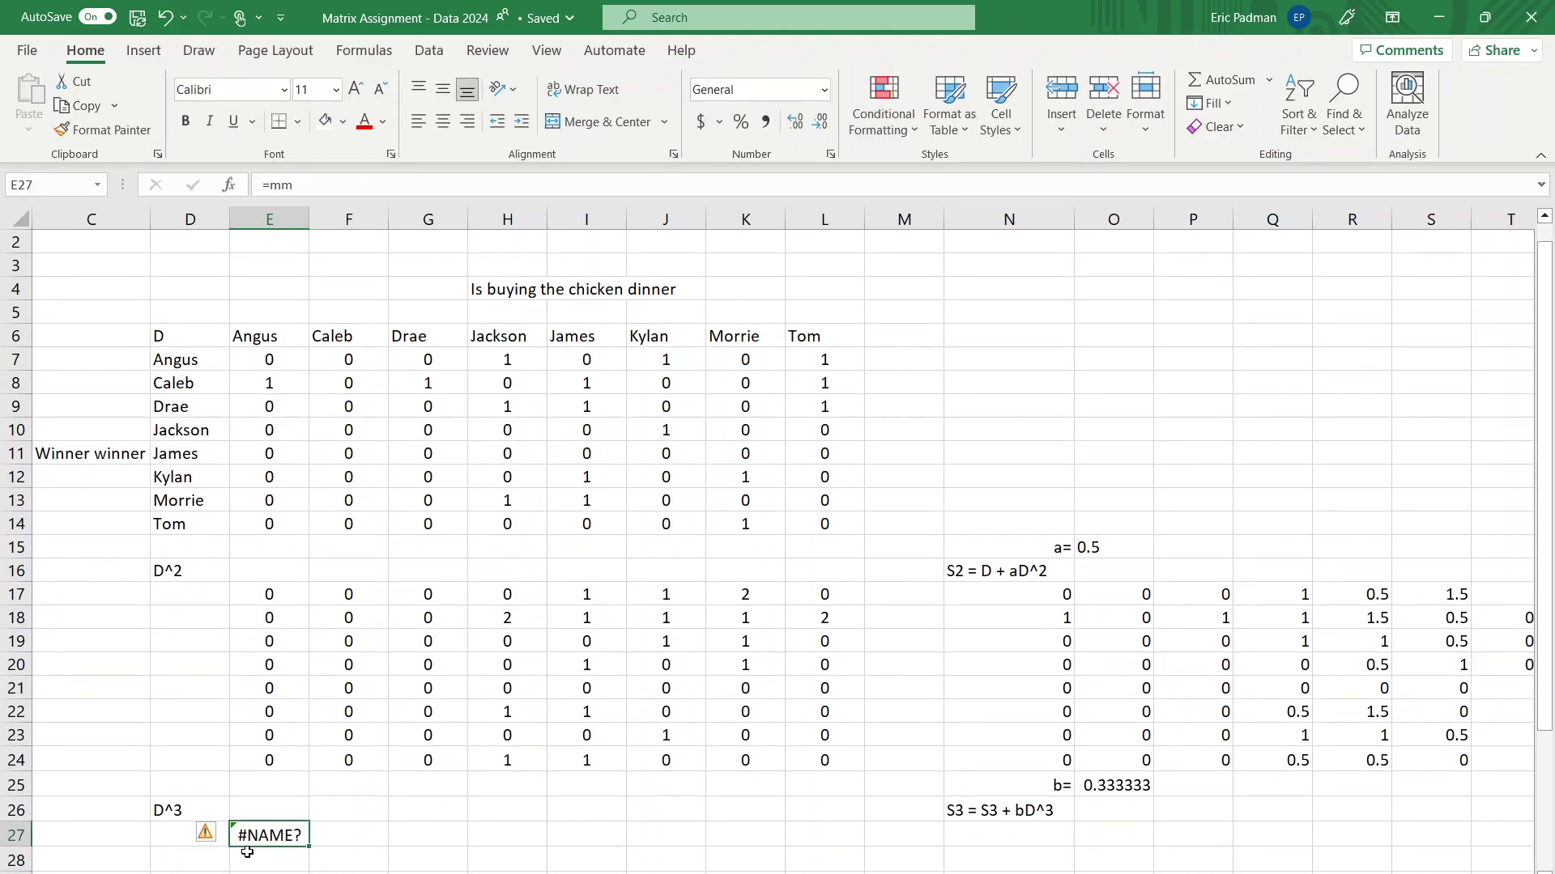
{"action": "key", "text": "BackSpace"}
Enter =MMULT(E7:L14,E17:L24) in E27 to spill the D^3 matrix
{"action": "type", "text": "=MM"}
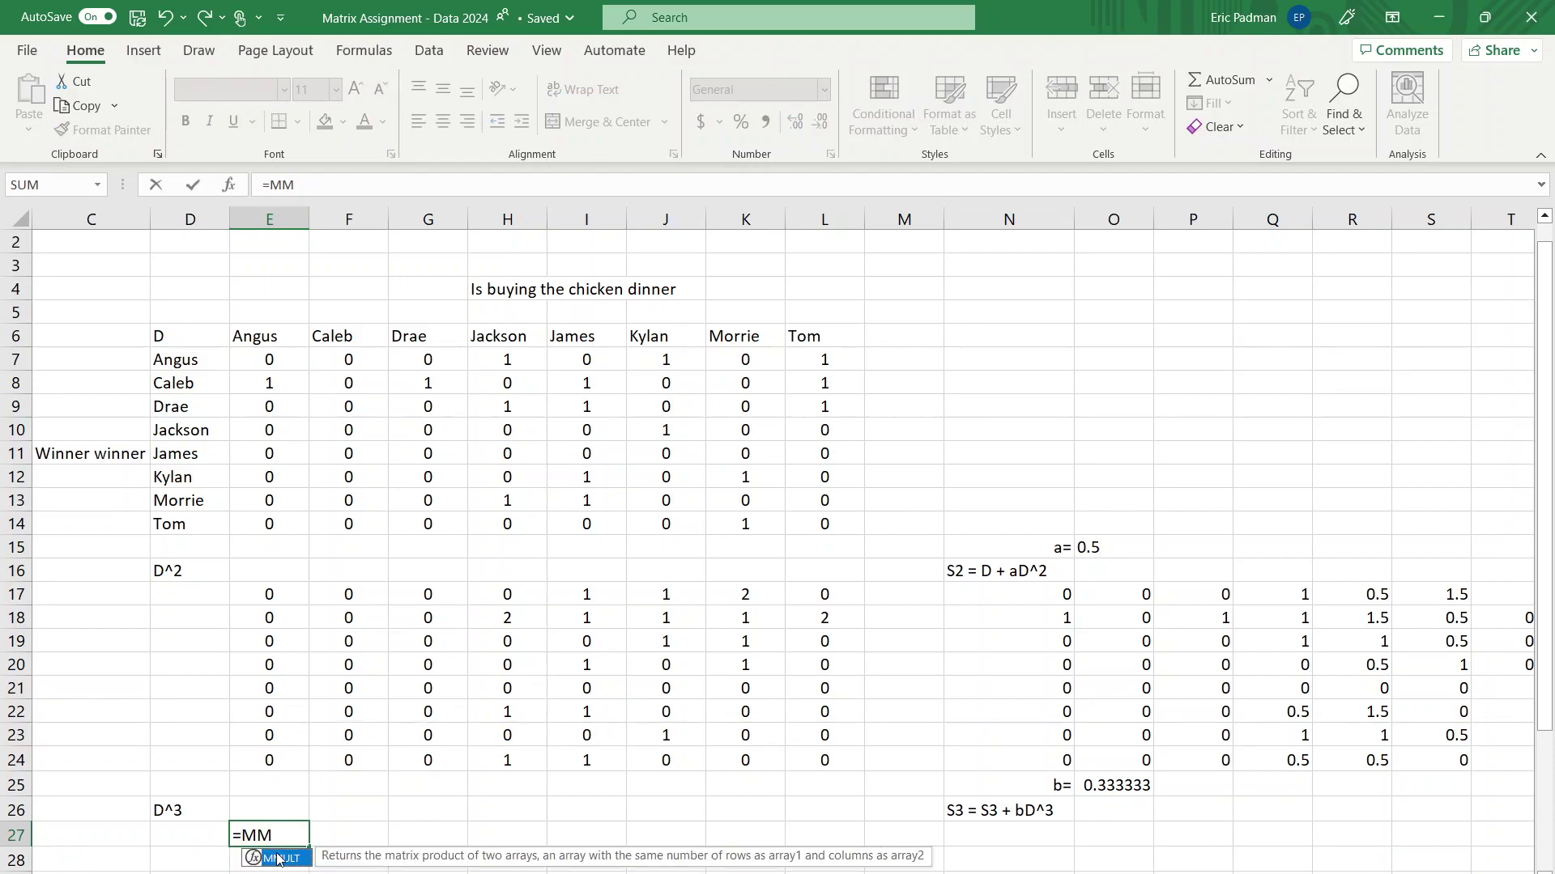
{"action": "double_click", "coordinate": [276, 857]}
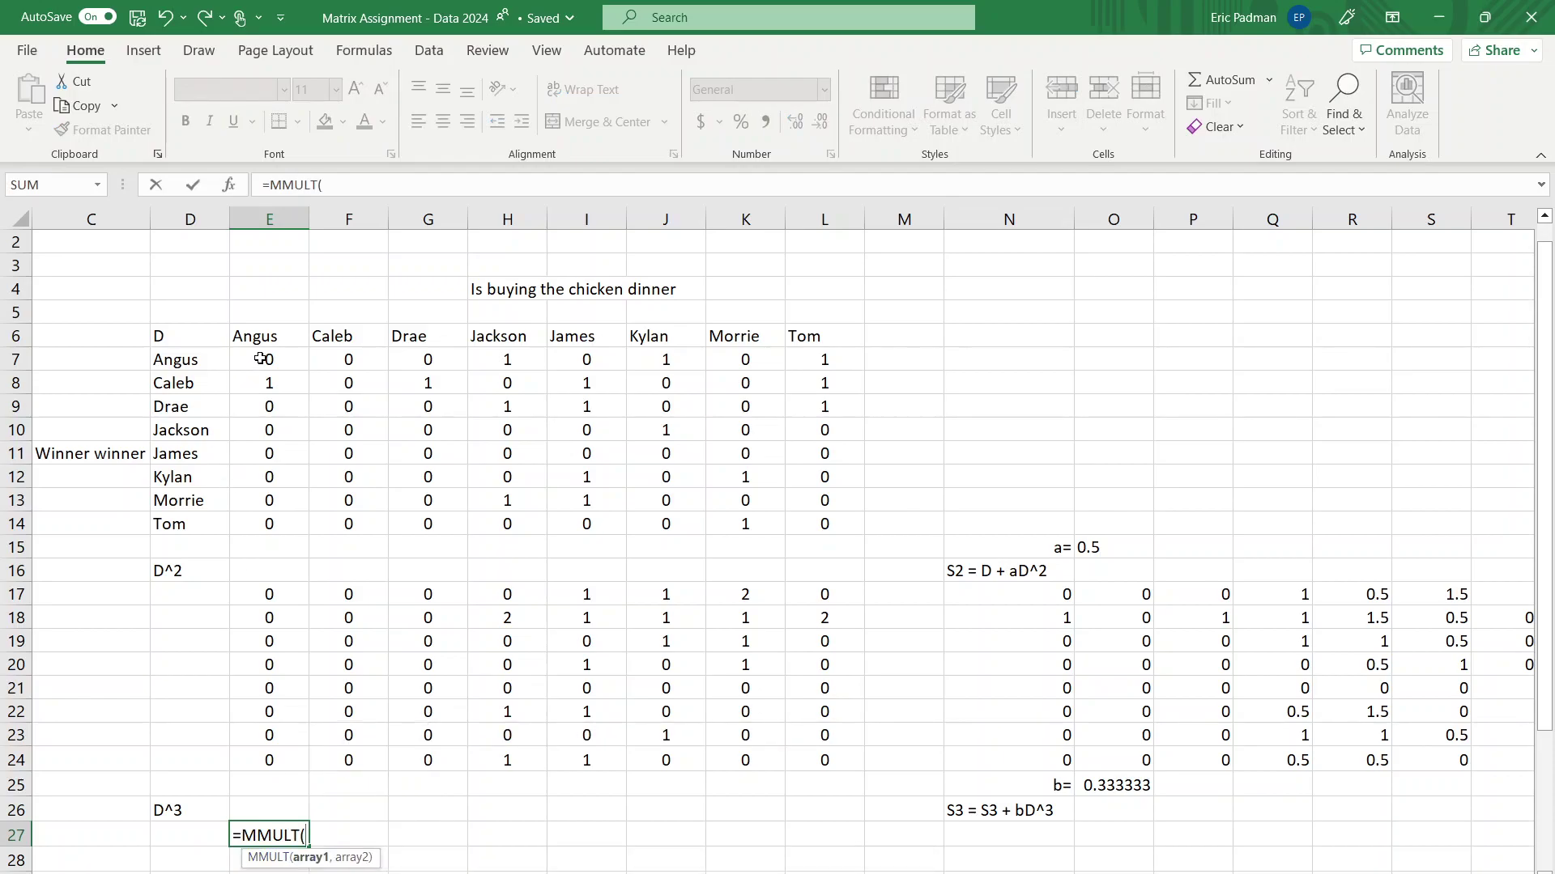
{"action": "left_click_drag", "start_coordinate": [261, 357], "coordinate": [791, 522]}
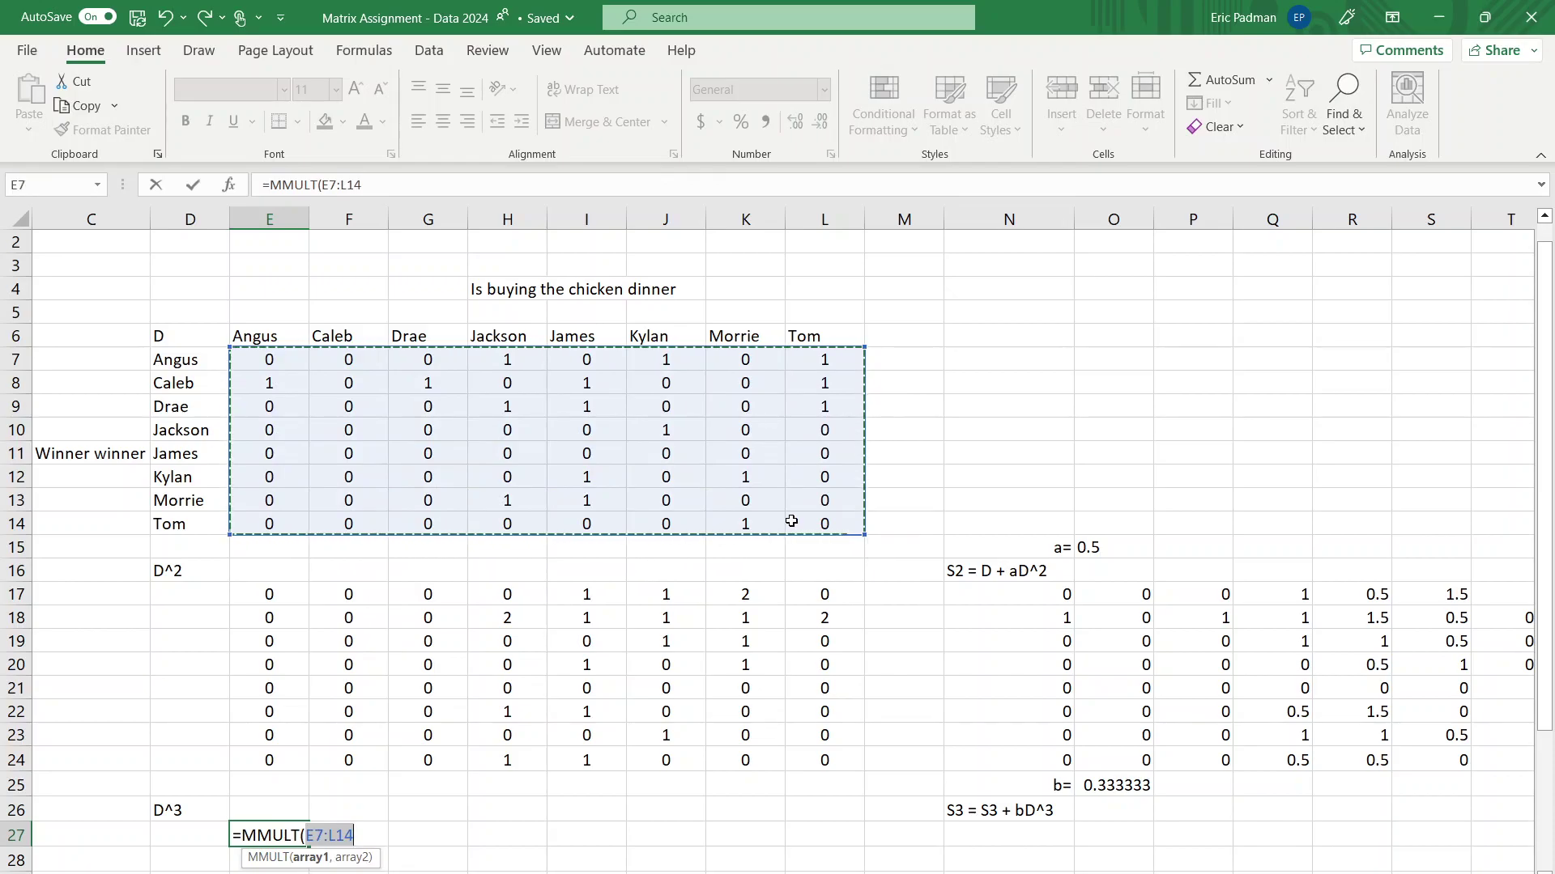
{"action": "type", "text": ","}
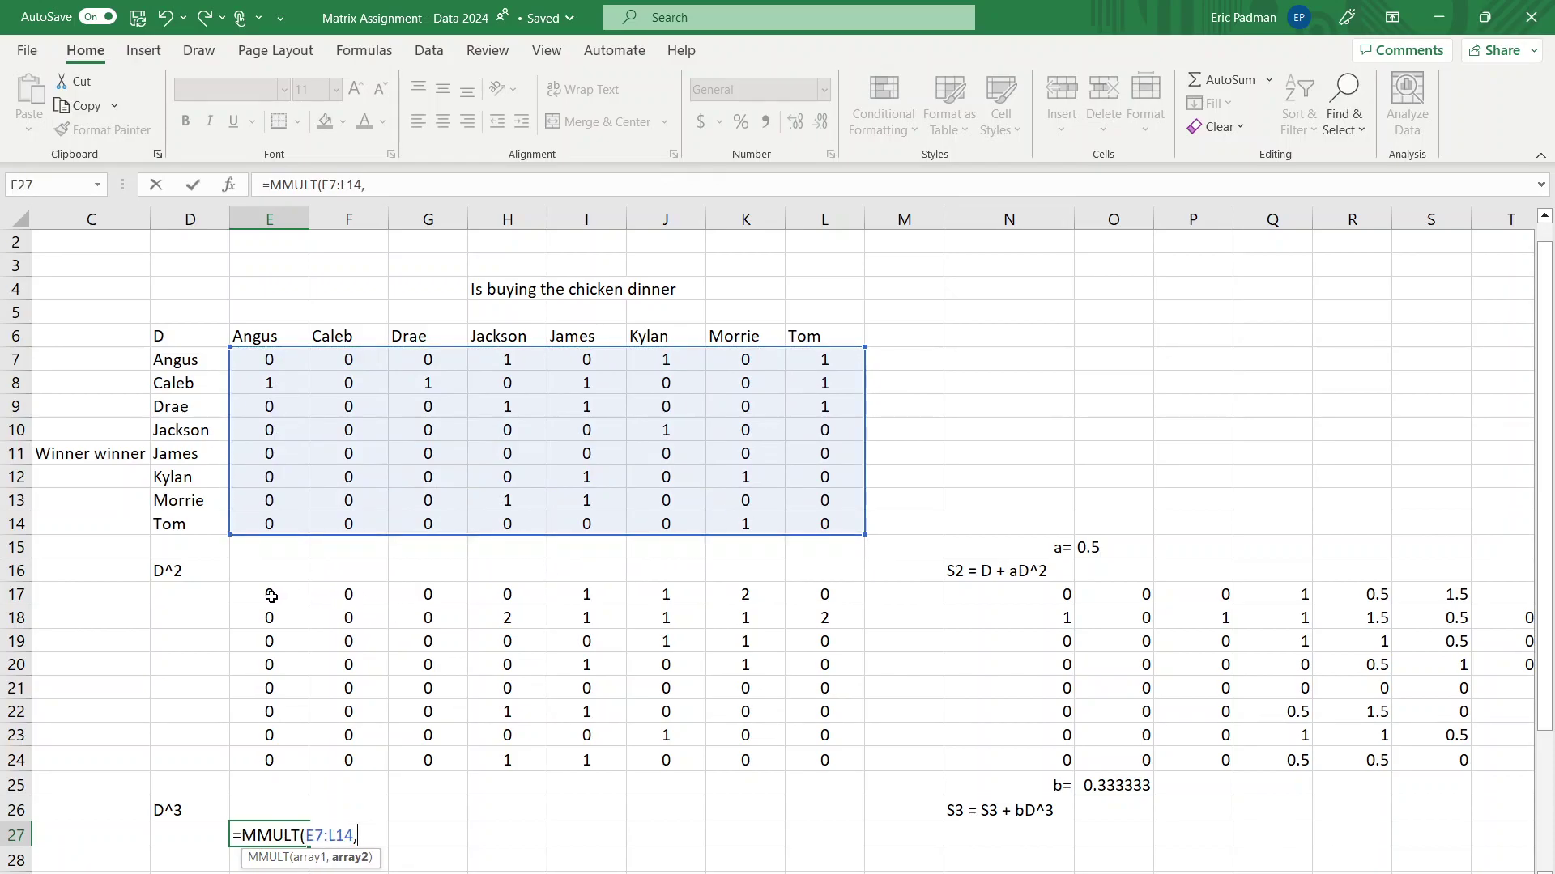
{"action": "left_click_drag", "start_coordinate": [272, 596], "coordinate": [803, 759]}
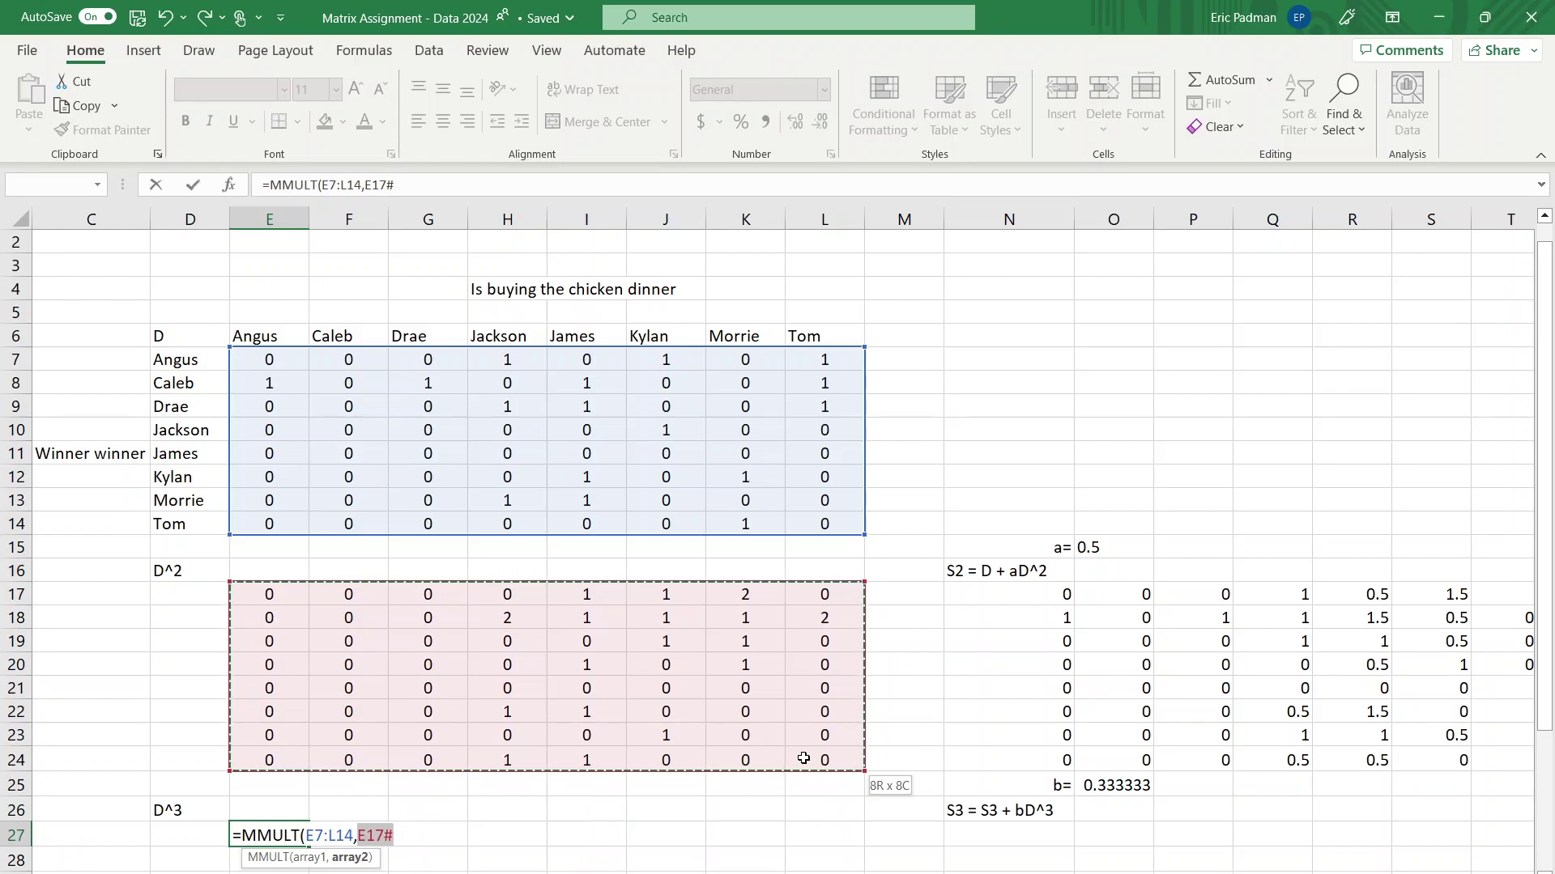
{"action": "left_click_drag", "start_coordinate": [803, 741], "coordinate": [803, 720]}
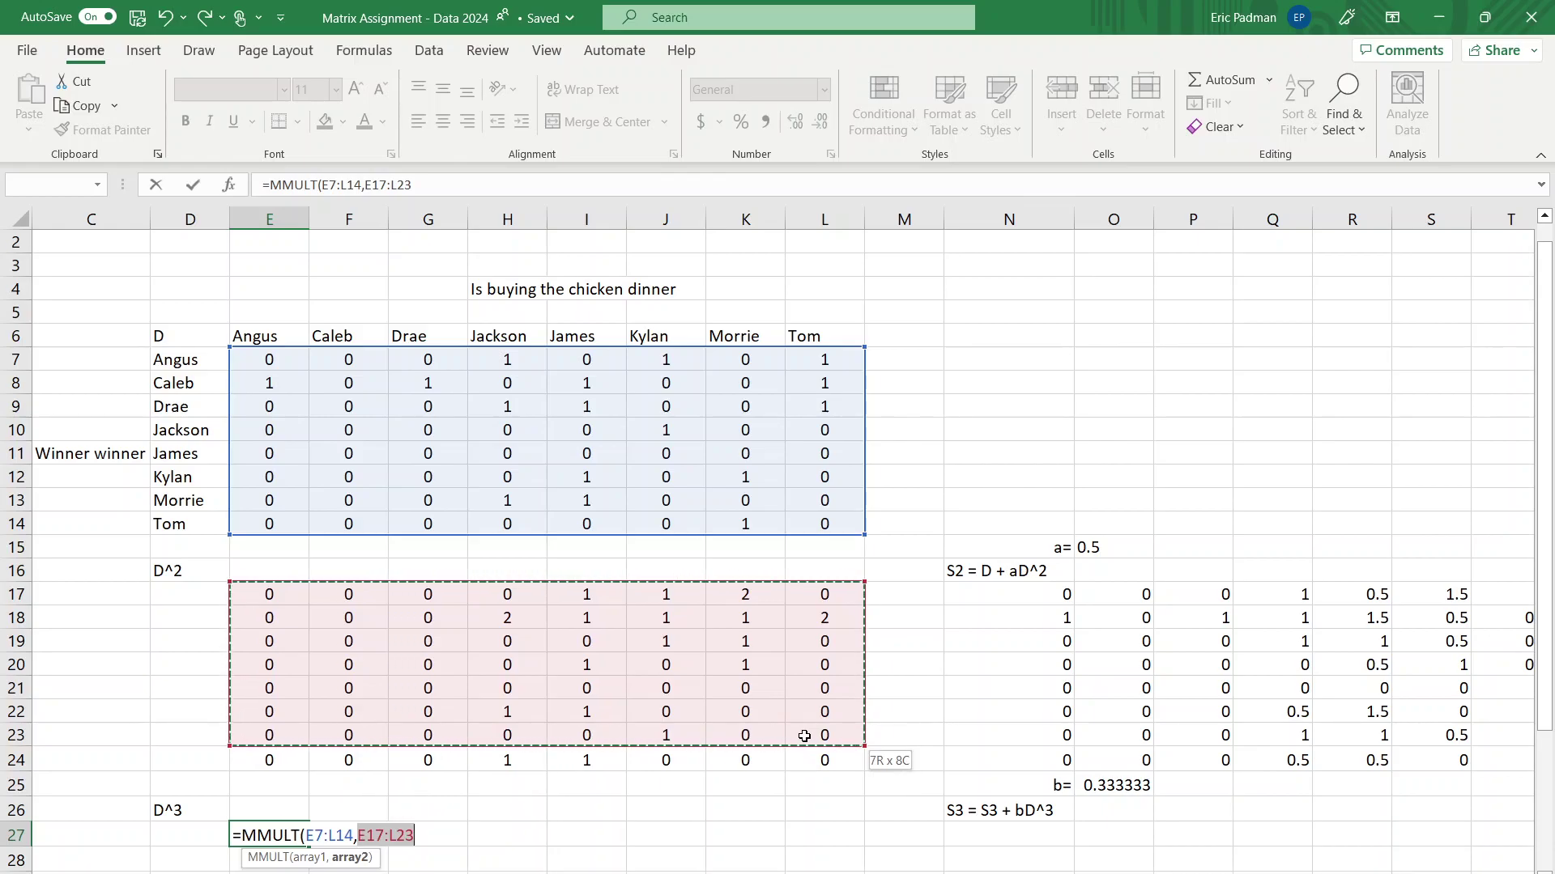
{"action": "left_click_drag", "start_coordinate": [804, 736], "coordinate": [804, 736]}
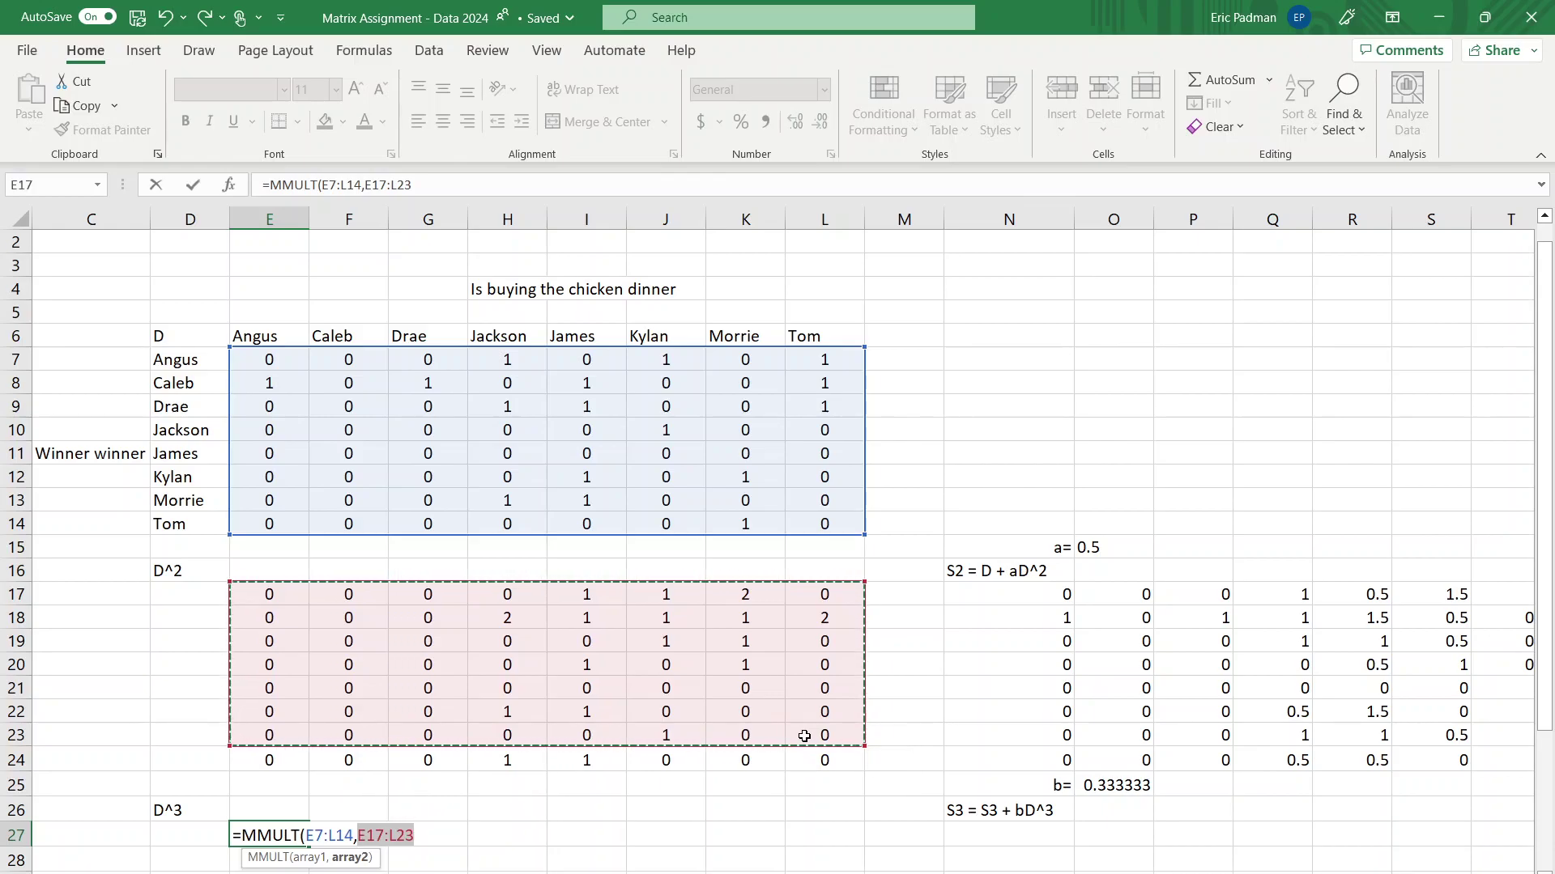
{"action": "left_click", "coordinate": [411, 185]}
{"action": "key", "text": "BackSpace"}
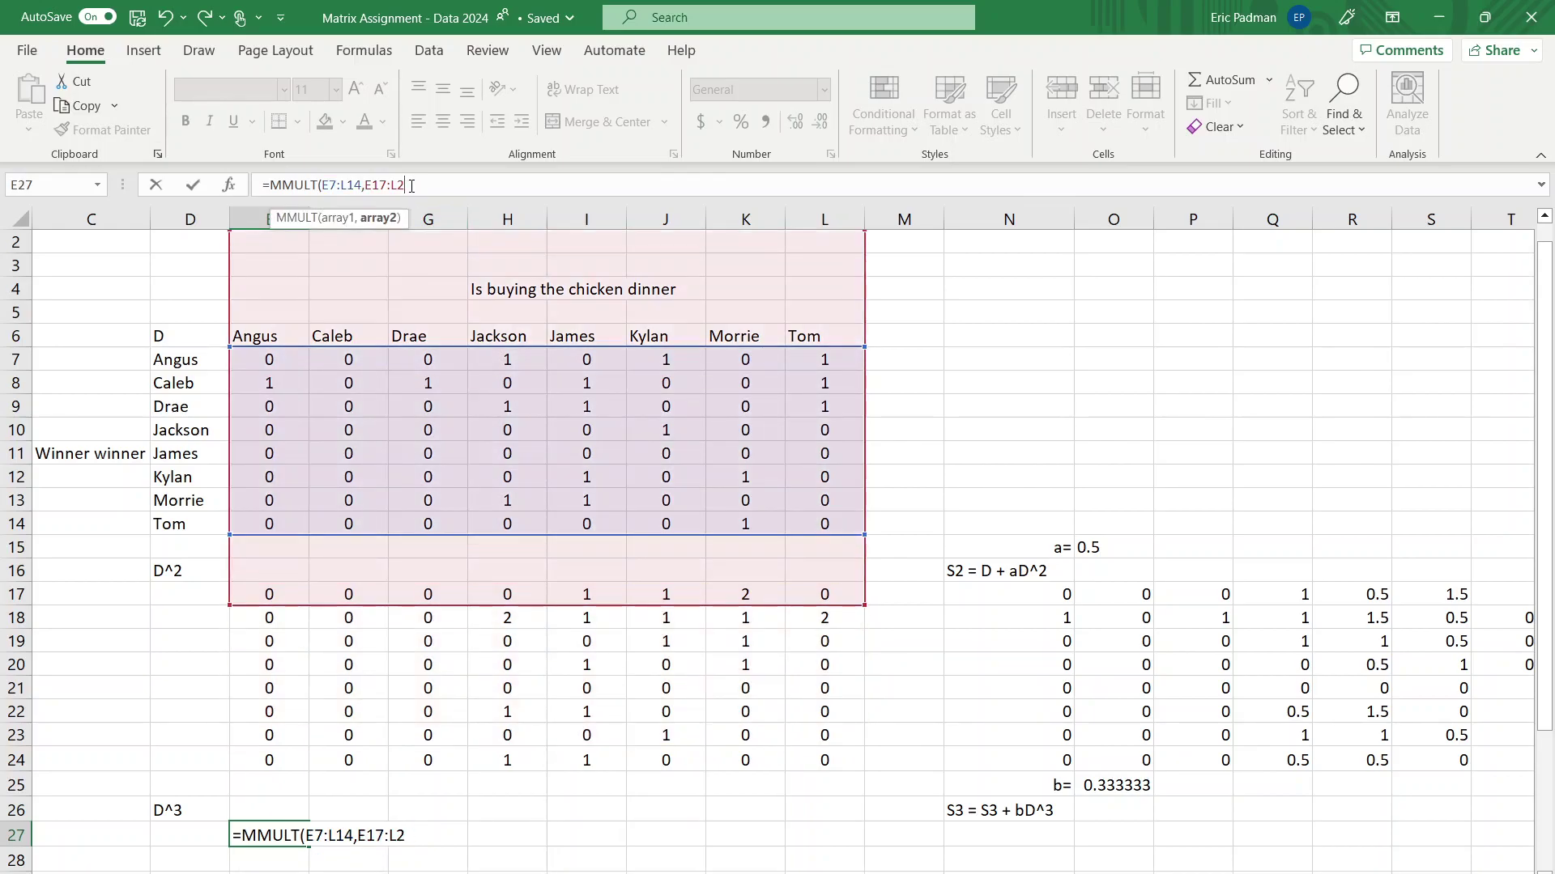
{"action": "type", "text": "4"}
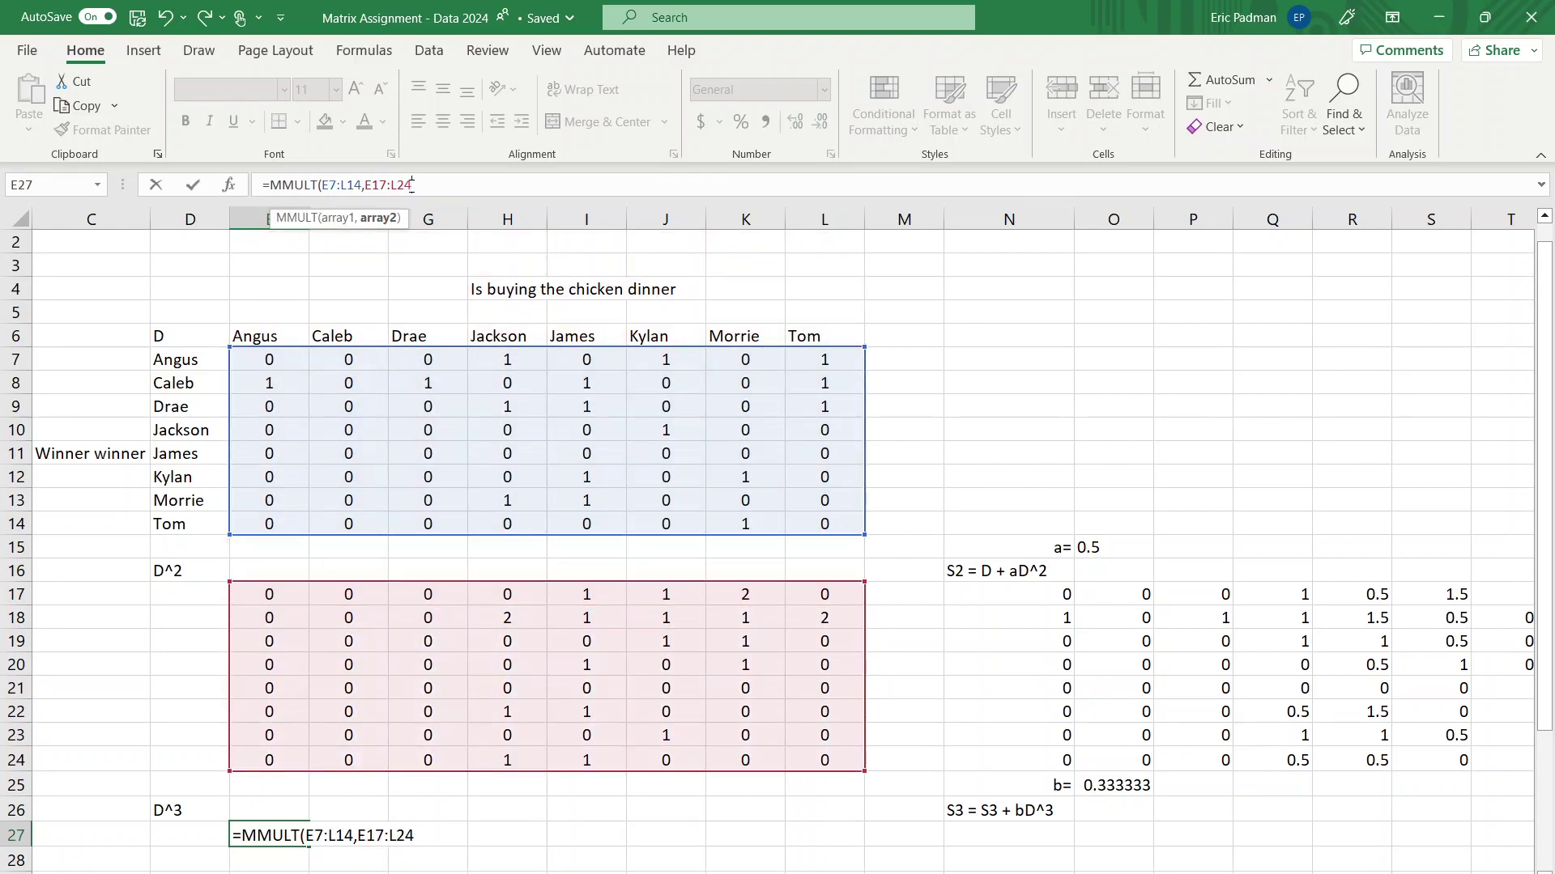
{"action": "type", "text": ")"}
{"action": "key", "text": "Return"}
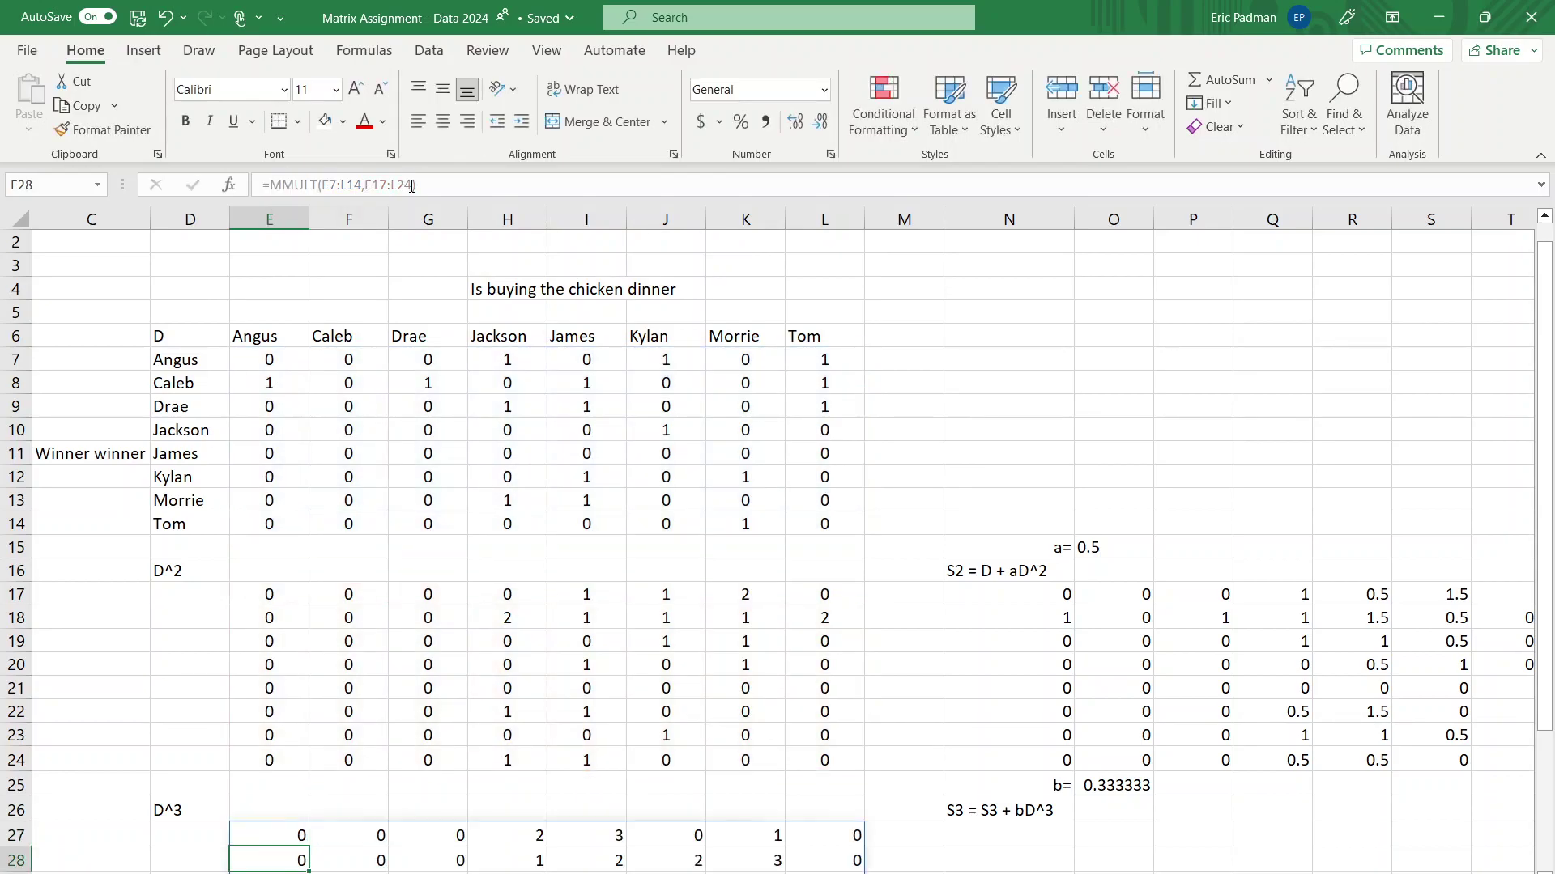
Move from the D^3 results over to the S3 area and check N17's S2 formula
{"action": "key", "text": "Down"}
{"action": "key", "text": "Down"}
{"action": "key", "text": "Down"}
{"action": "key", "text": "Down"}
{"action": "key", "text": "Down"}
{"action": "key", "text": "Down"}
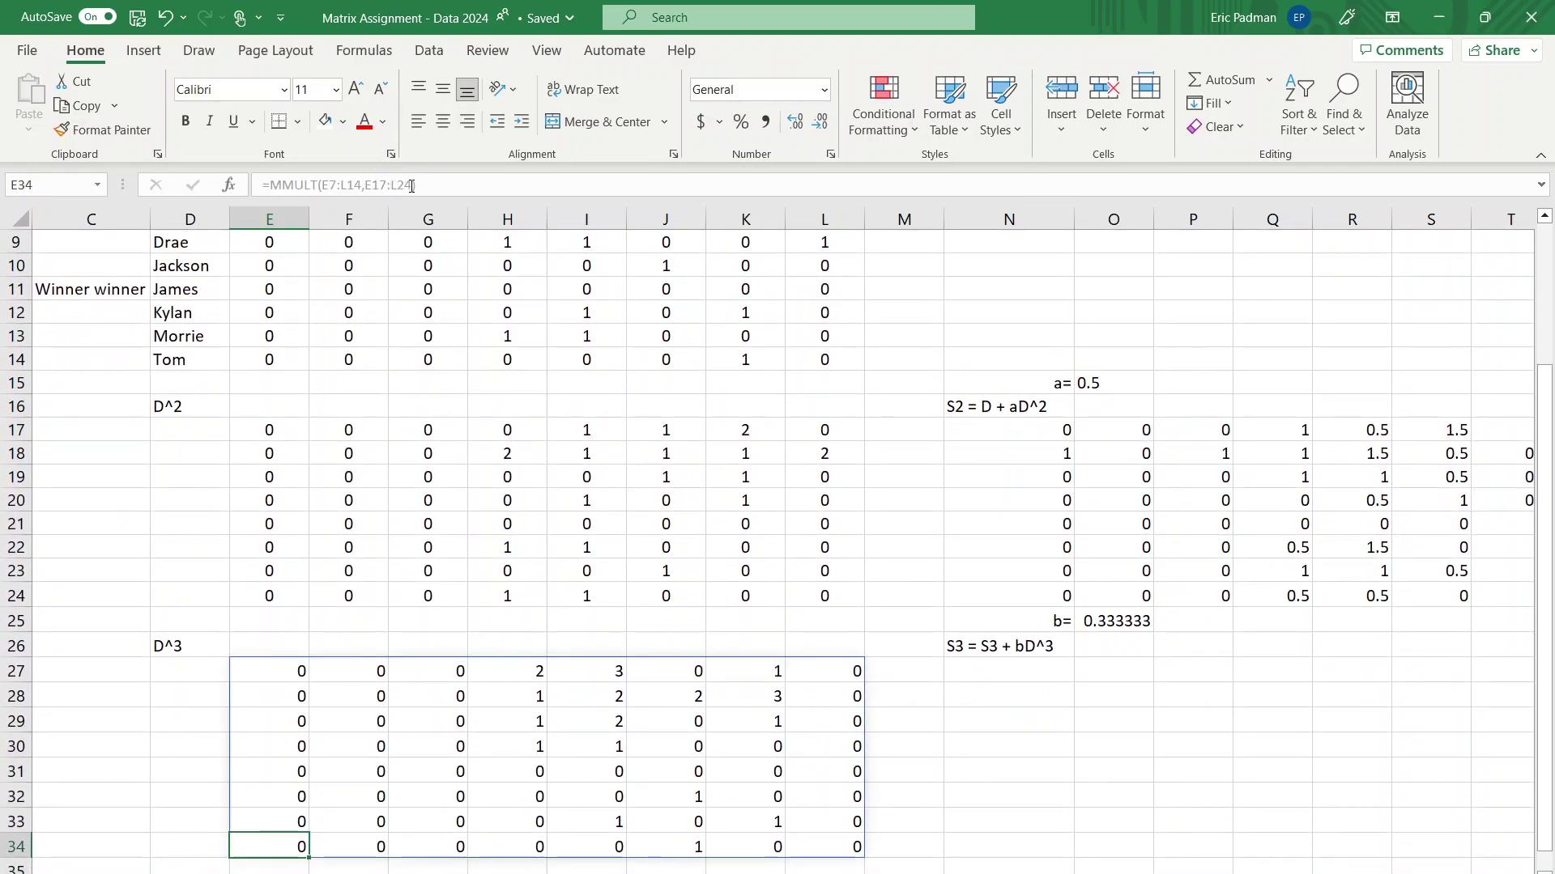
{"action": "key", "text": "Right"}
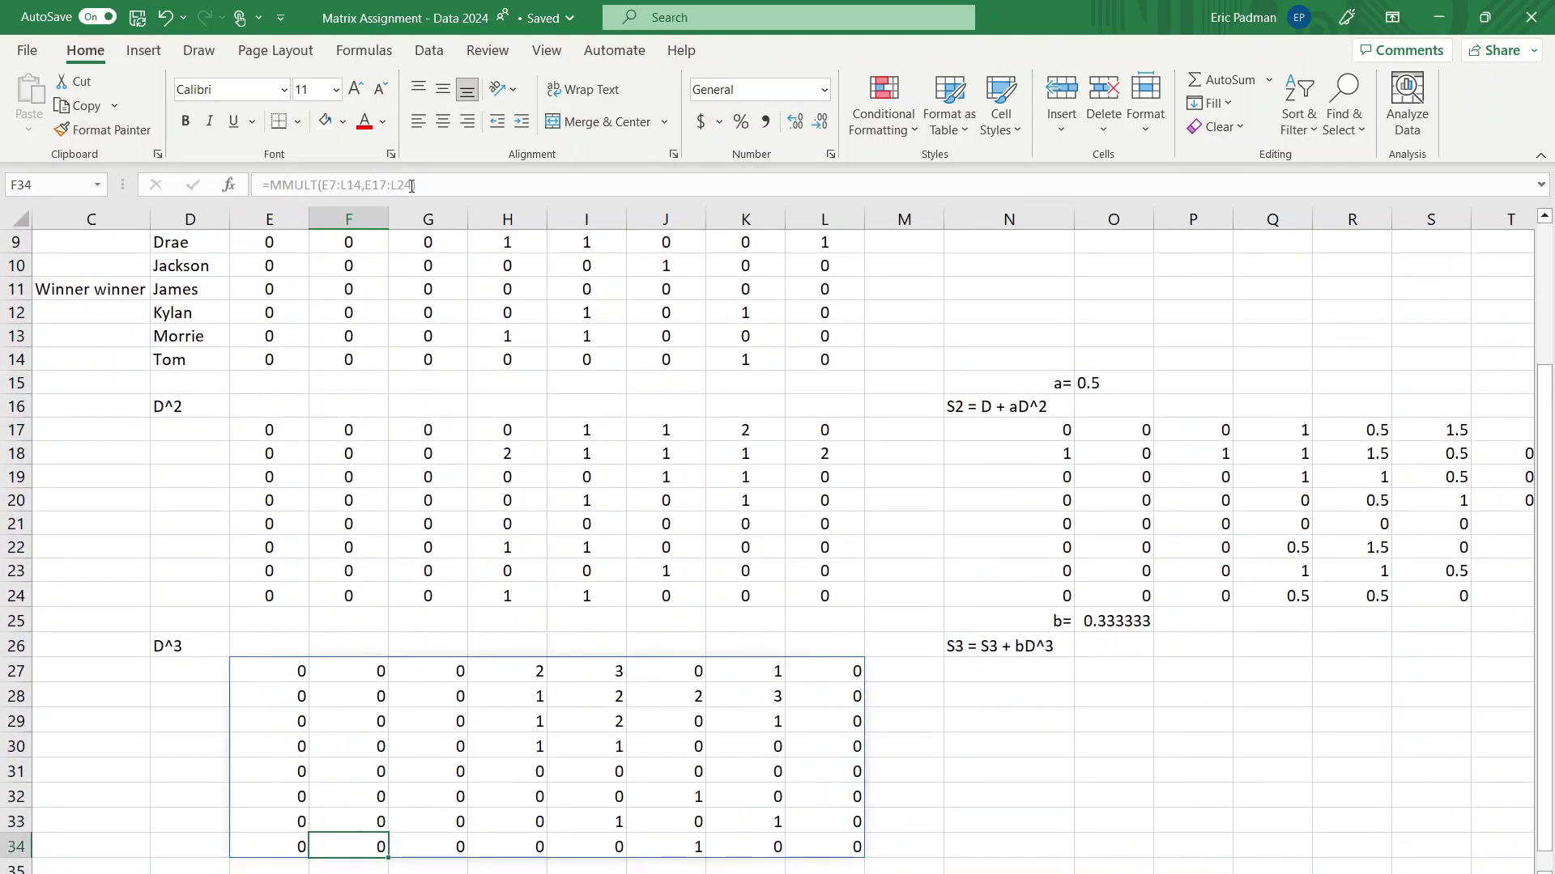
{"action": "key", "text": "Right"}
{"action": "key", "text": "Right"}
{"action": "key", "text": "Right"}
{"action": "key", "text": "Right"}
{"action": "key", "text": "Right"}
{"action": "key", "text": "Right"}
{"action": "key", "text": "Right"}
{"action": "key", "text": "Right"}
{"action": "key", "text": "Right"}
{"action": "key", "text": "Right"}
{"action": "key", "text": "Up"}
{"action": "key", "text": "Up"}
{"action": "key", "text": "Up"}
{"action": "key", "text": "Up"}
{"action": "key", "text": "Up"}
{"action": "key", "text": "Up"}
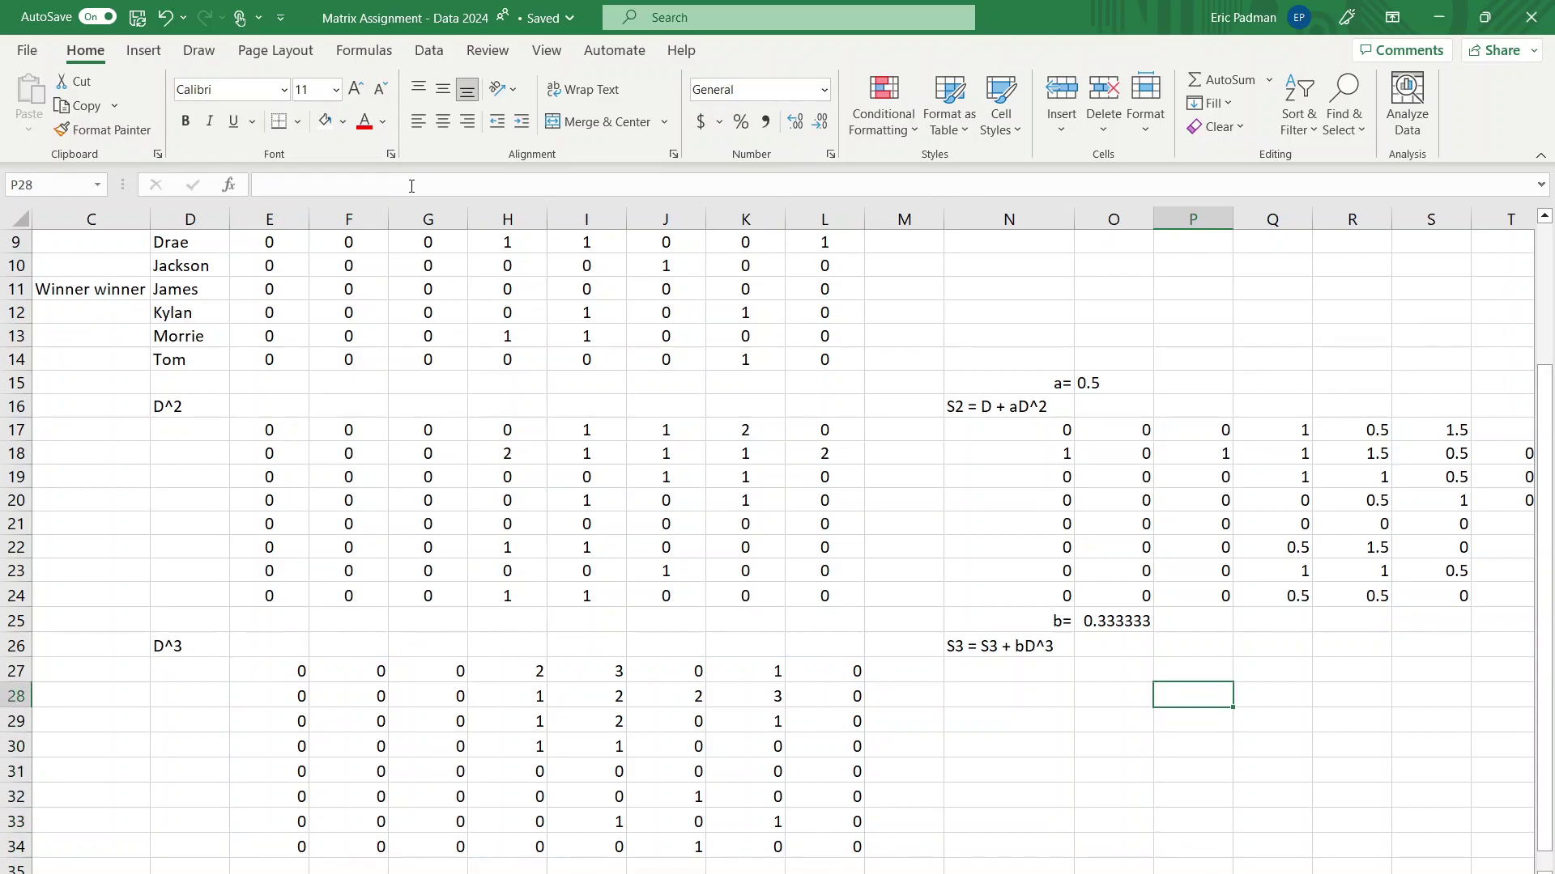
{"action": "key", "text": "Left"}
{"action": "key", "text": "Left"}
{"action": "key", "text": "Right"}
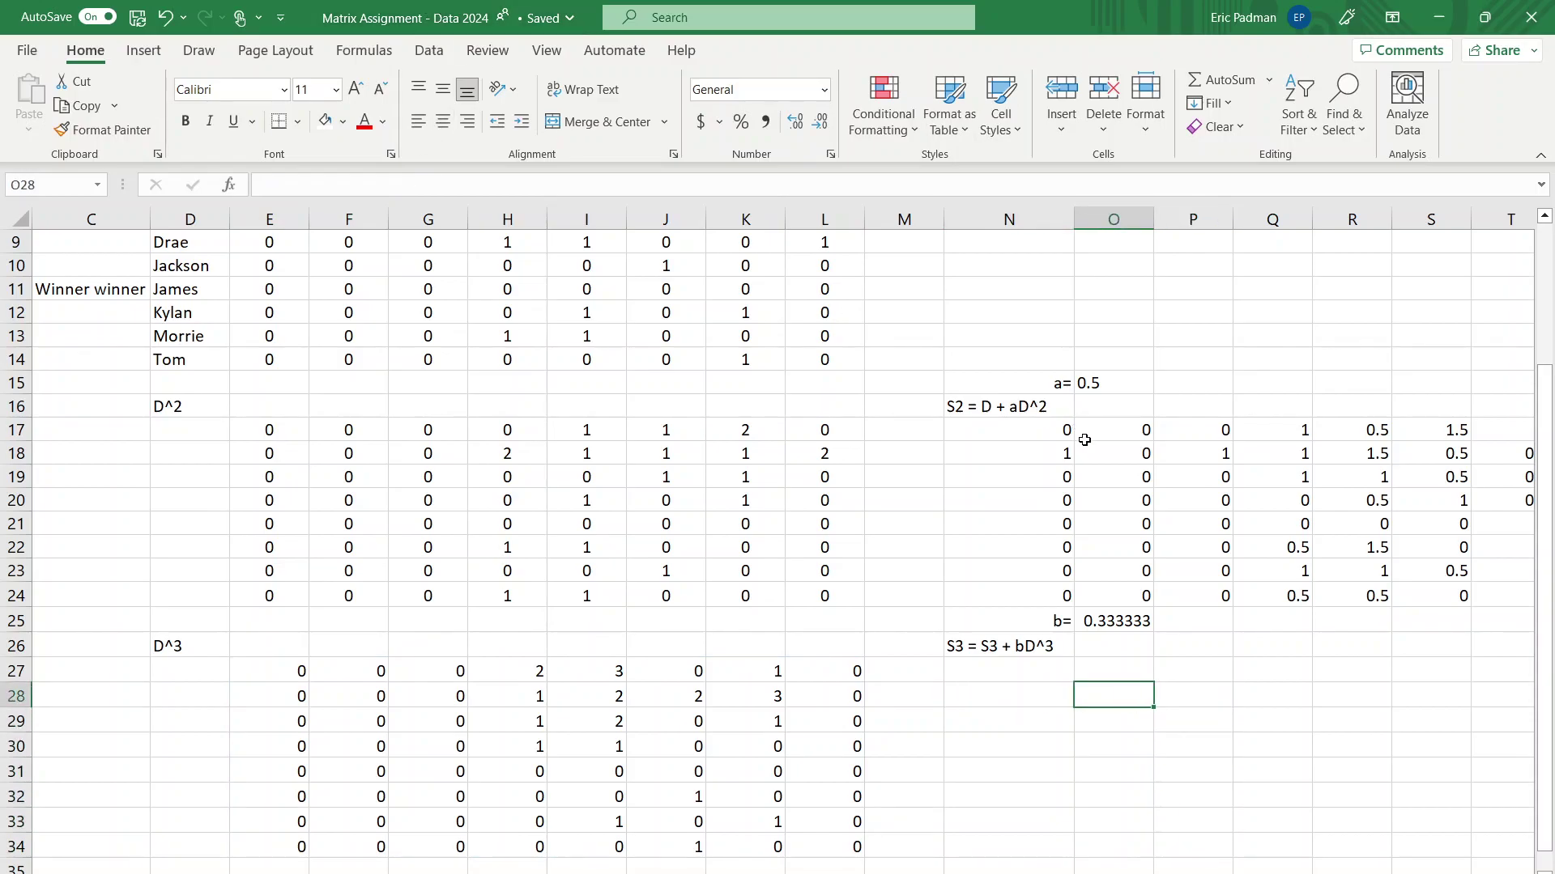
{"action": "left_click", "coordinate": [1032, 428]}
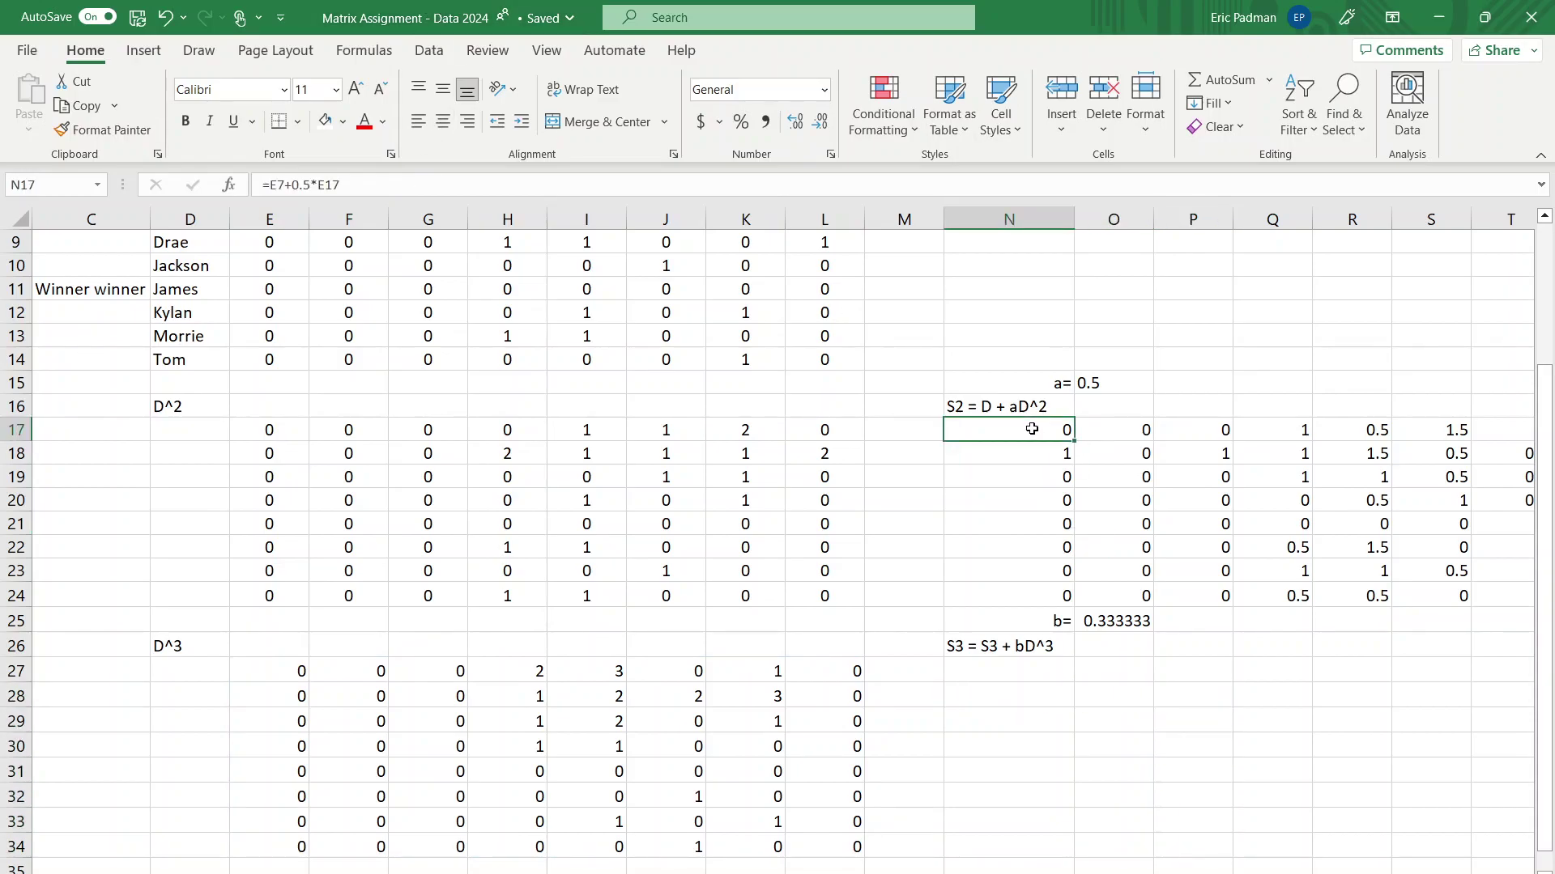
{"action": "right_click", "coordinate": [1039, 649]}
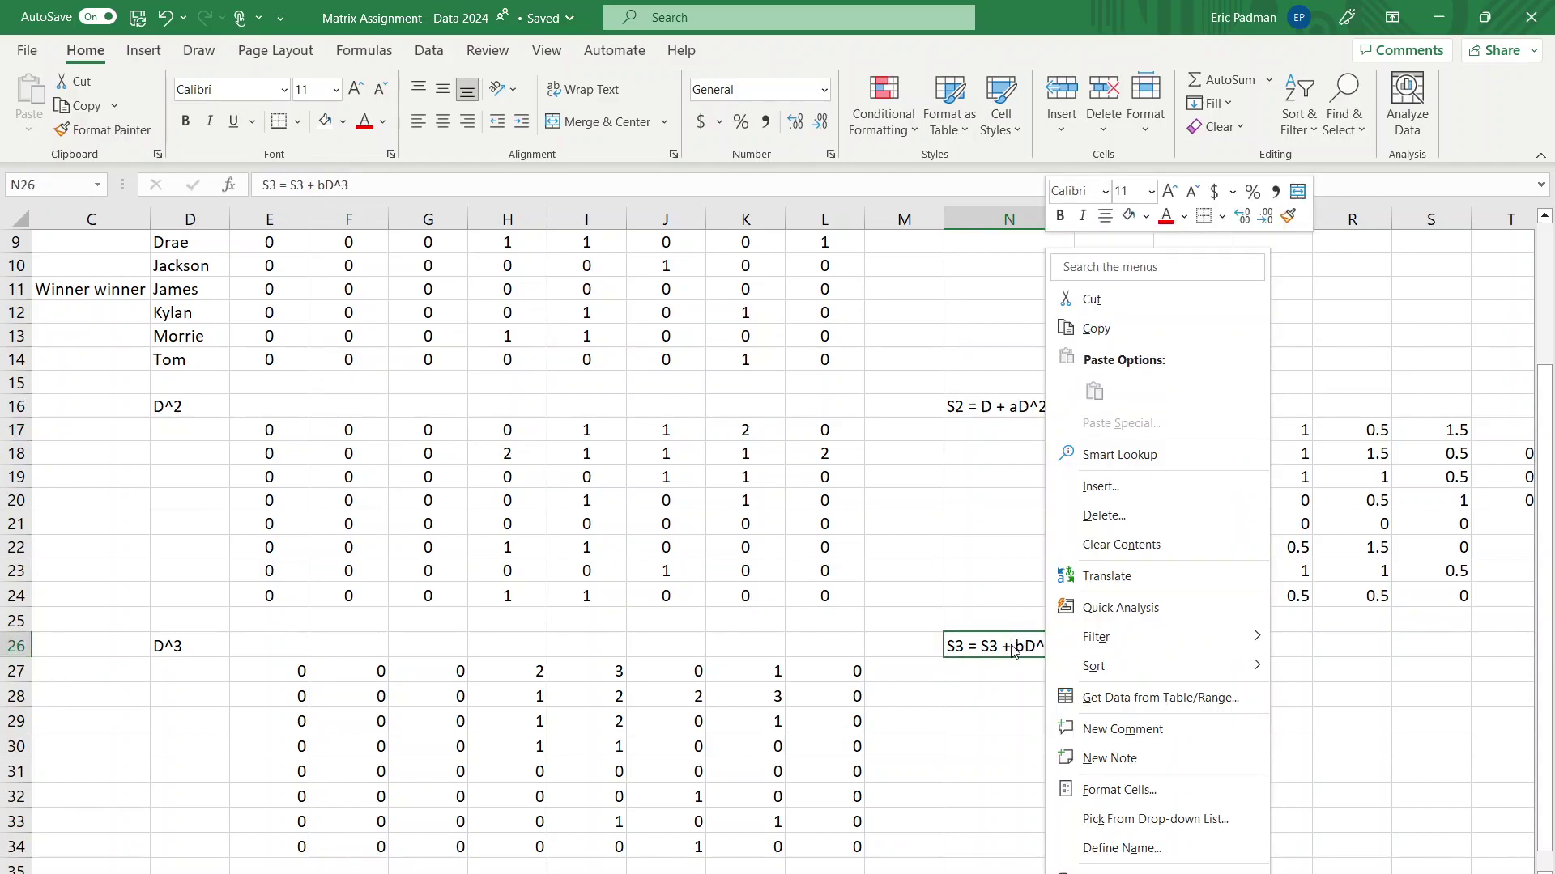
{"action": "key", "text": "Escape"}
Copy the first S2 formula from N17 and paste it into N27
{"action": "left_click", "coordinate": [1024, 435]}
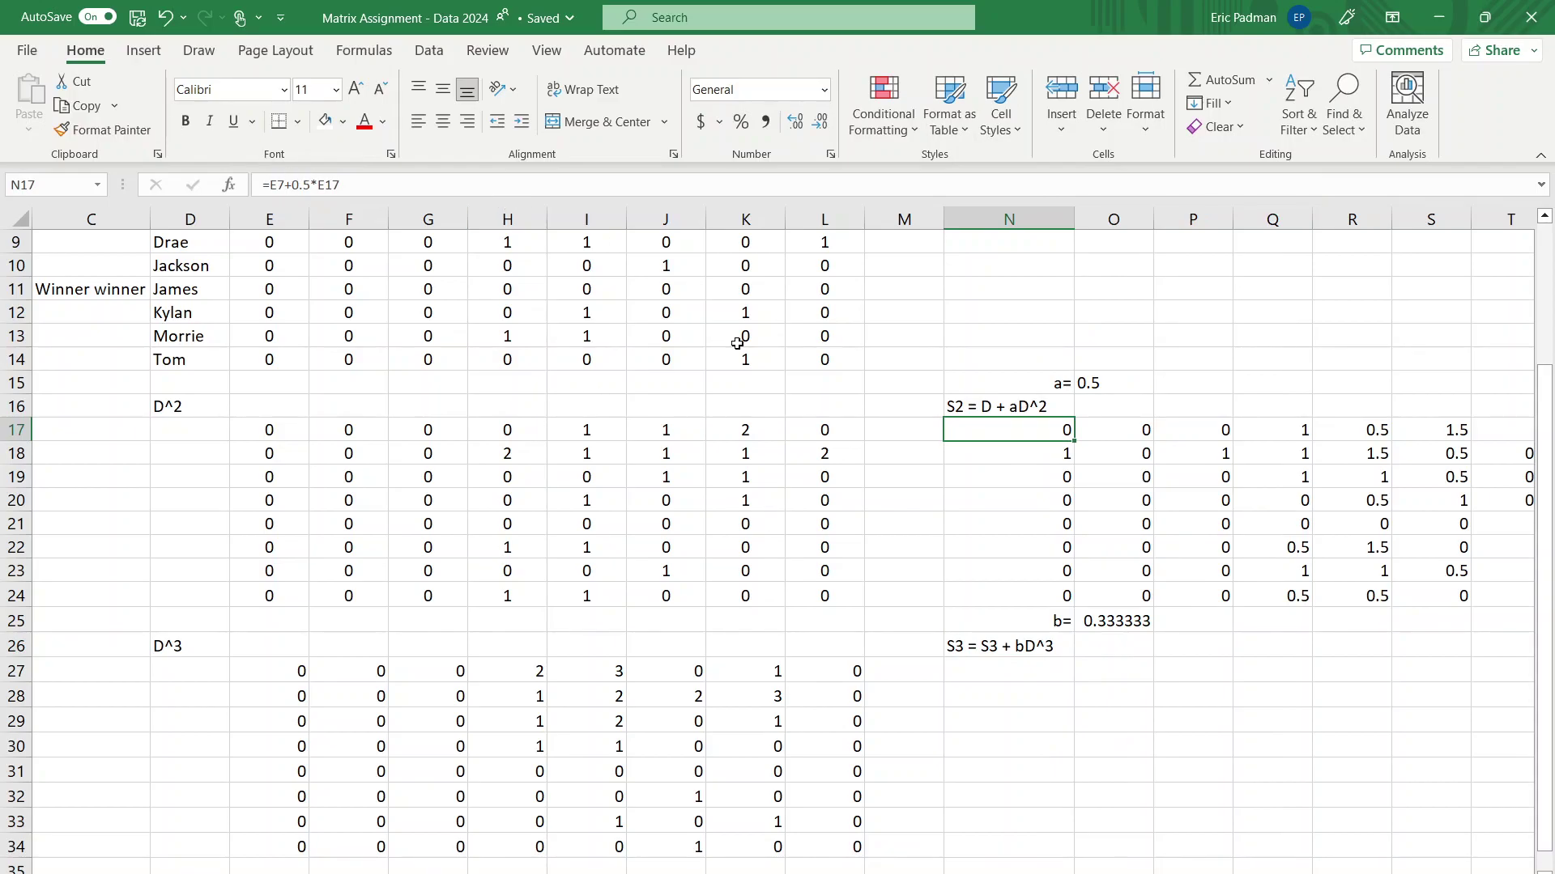
{"action": "left_click", "coordinate": [738, 341]}
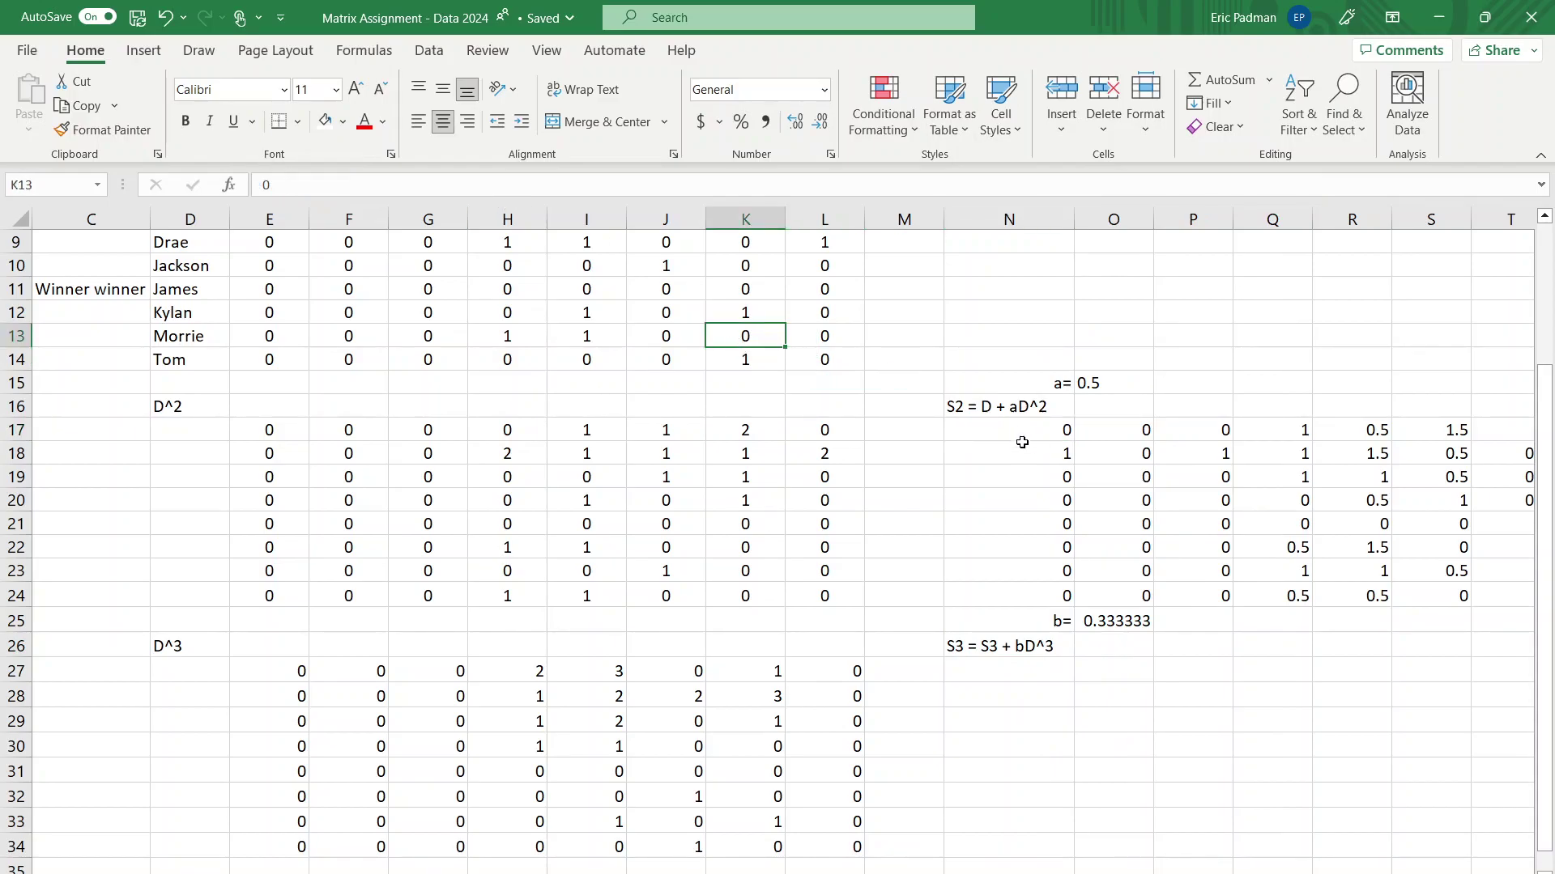
{"action": "left_click", "coordinate": [1014, 437]}
{"action": "right_click", "coordinate": [1011, 437]}
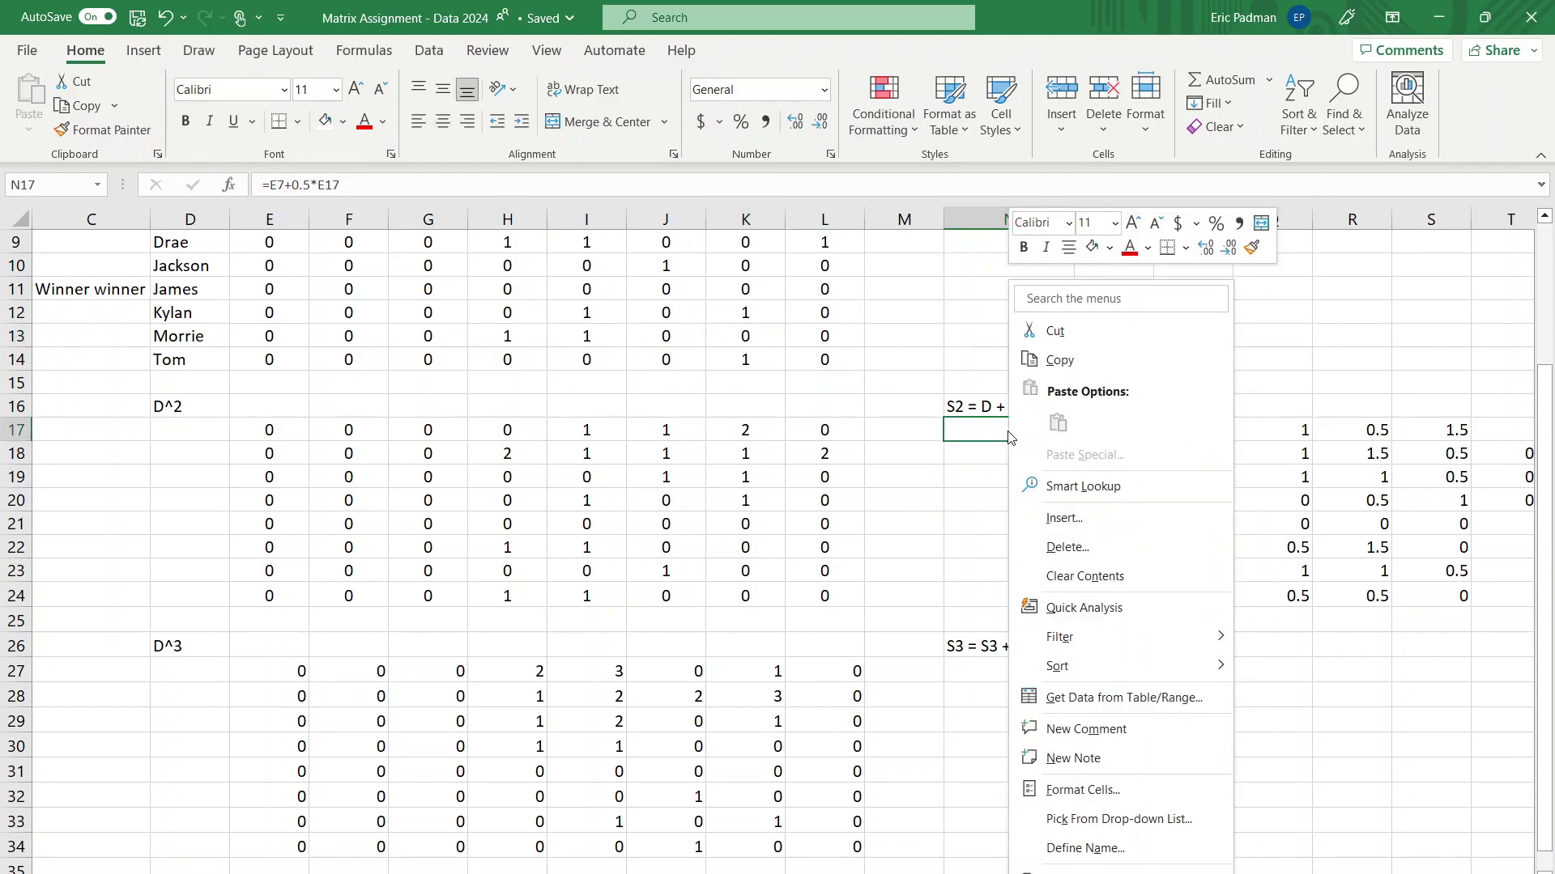
{"action": "left_click", "coordinate": [986, 431]}
{"action": "key", "text": "ctrl+c"}
{"action": "key", "text": "Down"}
{"action": "key", "text": "Down"}
{"action": "key", "text": "Down"}
{"action": "key", "text": "Down"}
{"action": "key", "text": "Down"}
{"action": "key", "text": "Down"}
{"action": "key", "text": "Down"}
{"action": "key", "text": "Down"}
{"action": "key", "text": "Down"}
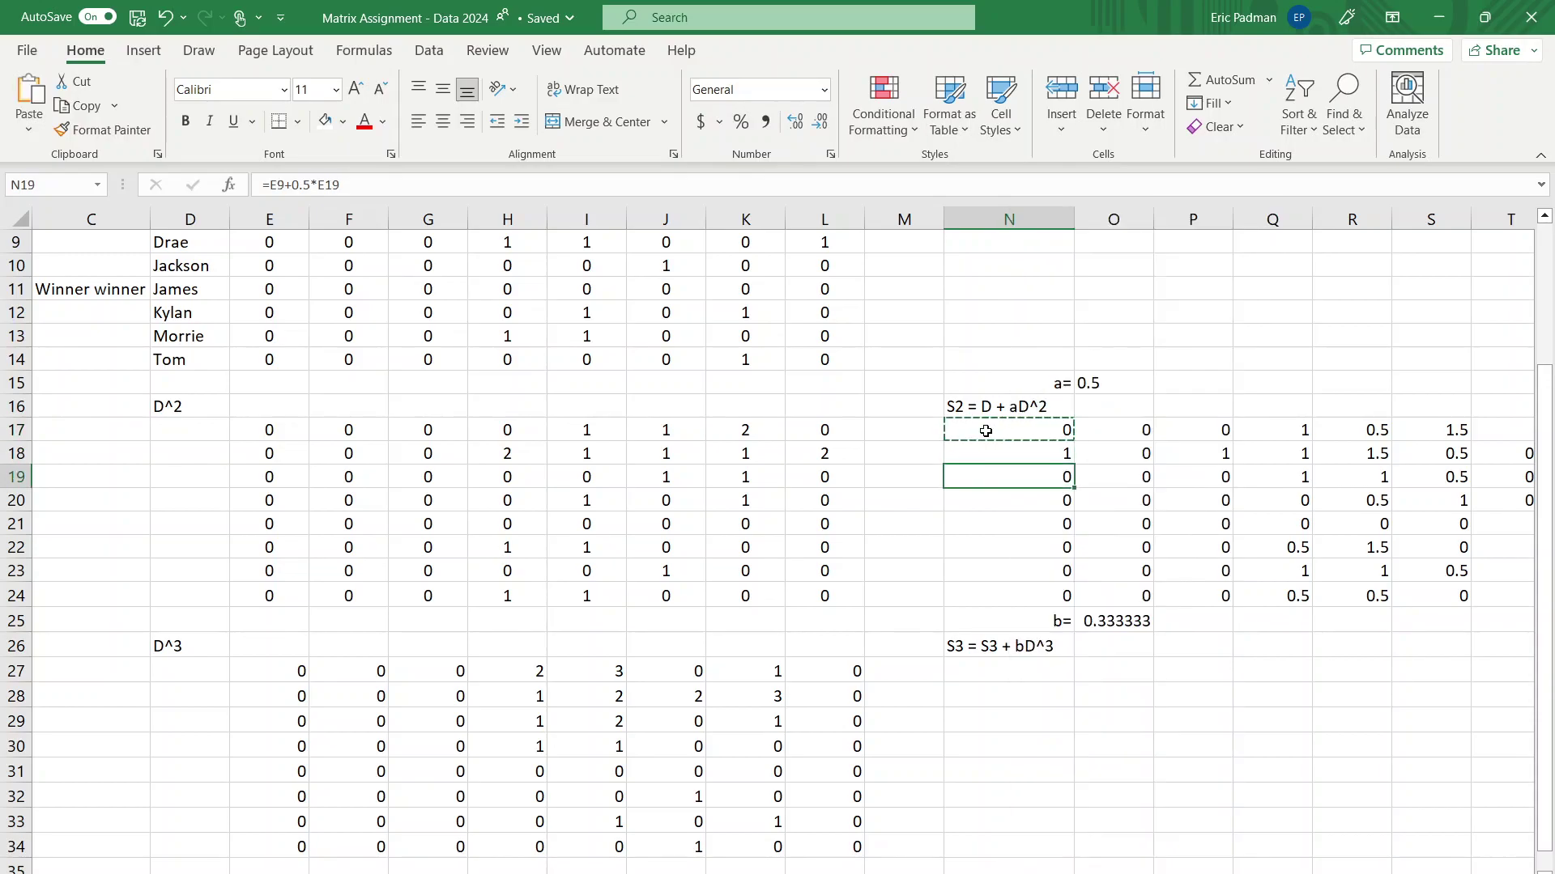
{"action": "key", "text": "Down"}
{"action": "key", "text": "ctrl+v"}
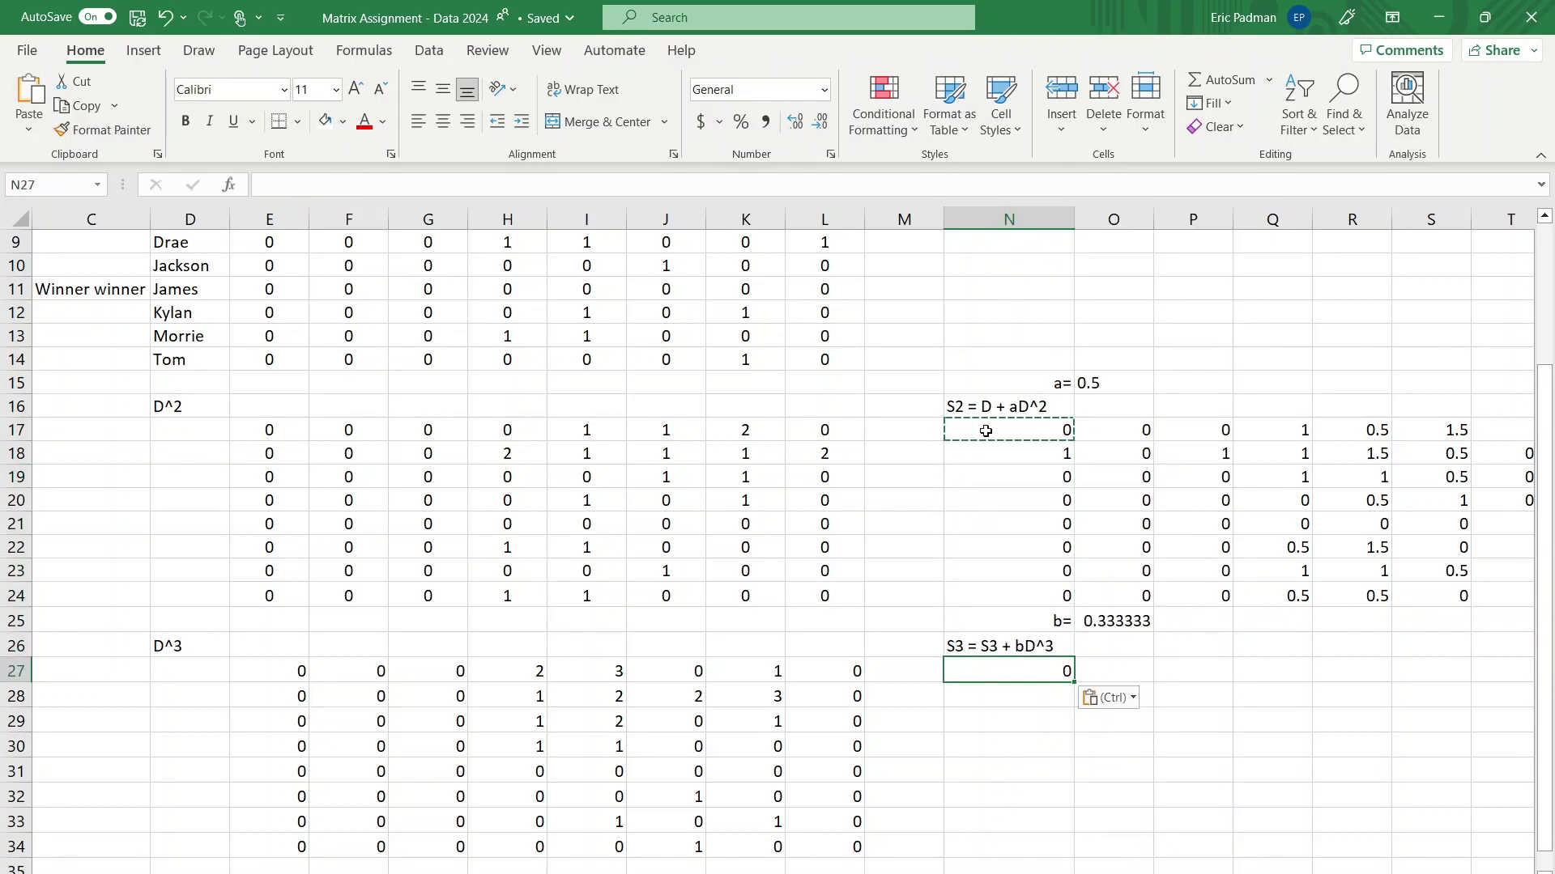
Change the D^3 coefficient in N27 from 0.5 to 0.333
{"action": "double_click", "coordinate": [1018, 670]}
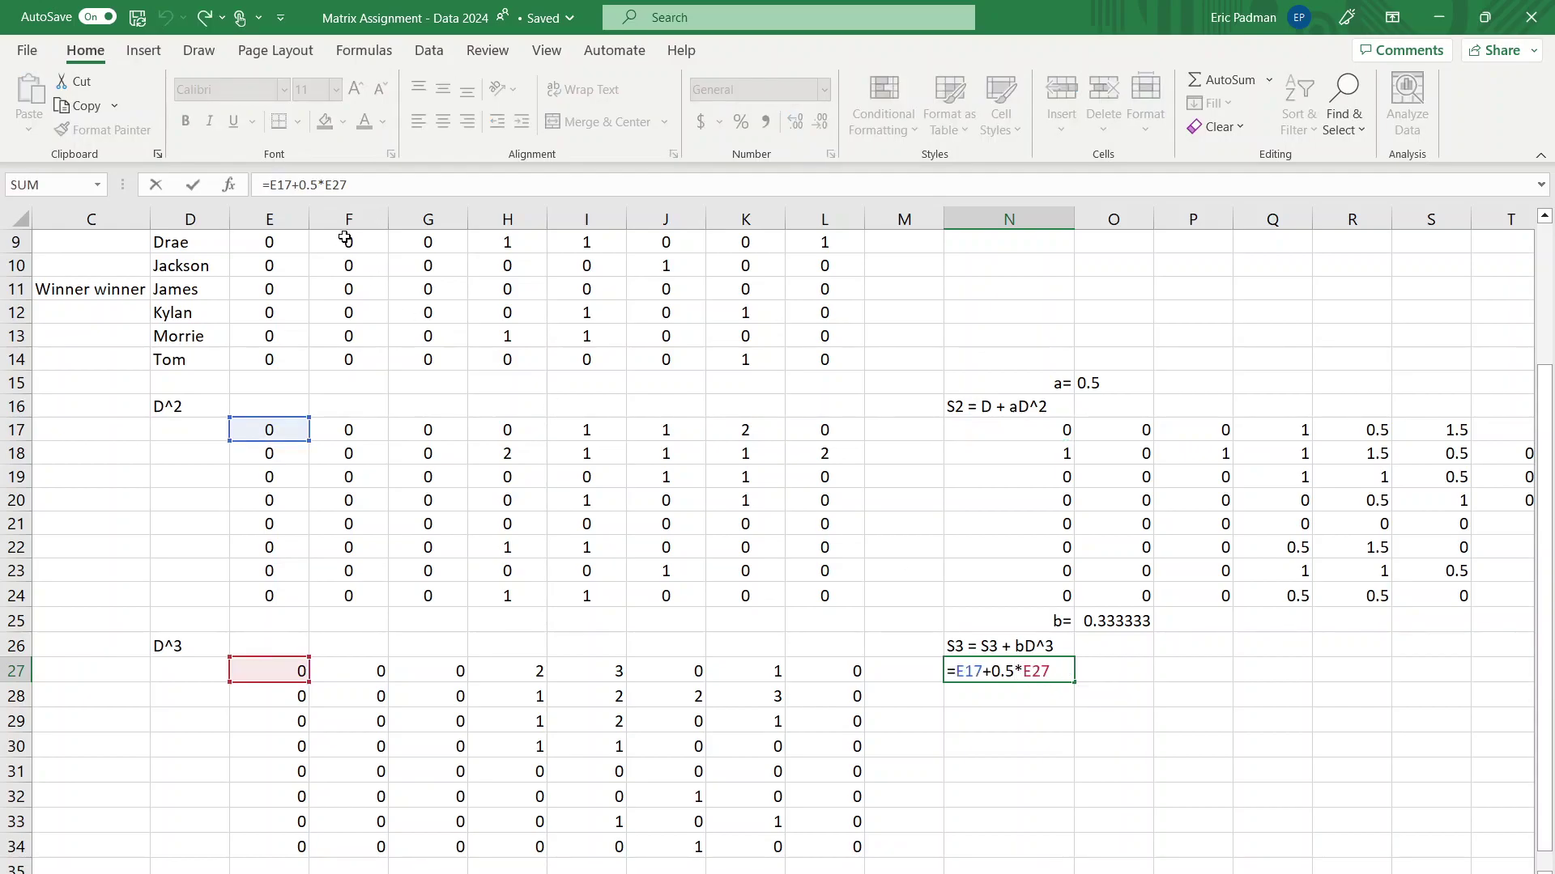
{"action": "left_click", "coordinate": [311, 185]}
{"action": "key", "text": "Delete"}
{"action": "type", "text": "333"}
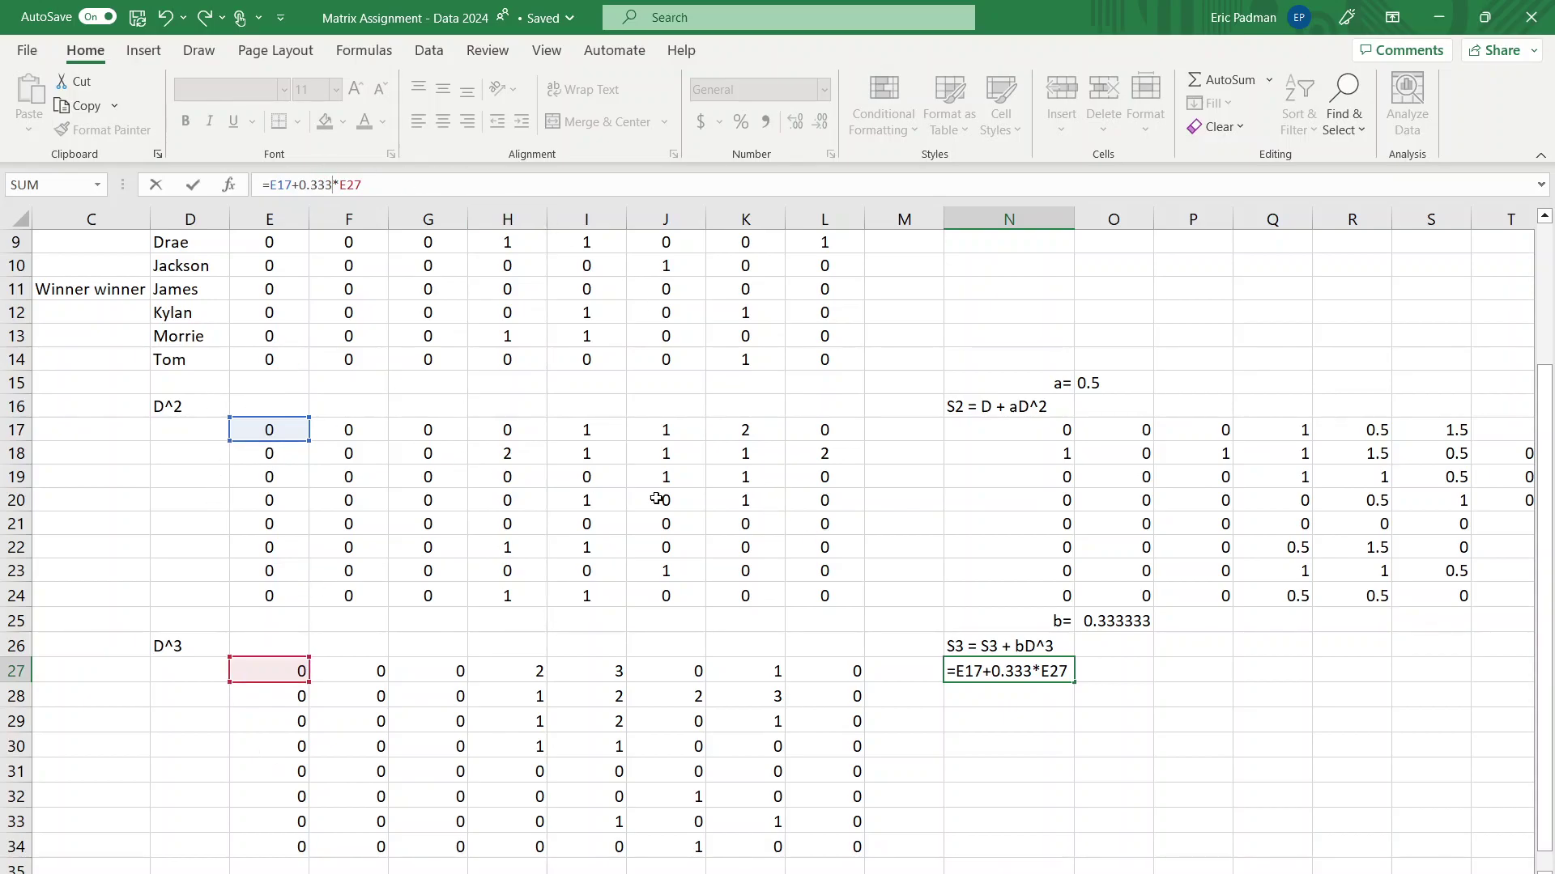
Replace the first reference with N17 so N27 reads =N17+0.333*E27
{"action": "right_click", "coordinate": [983, 672]}
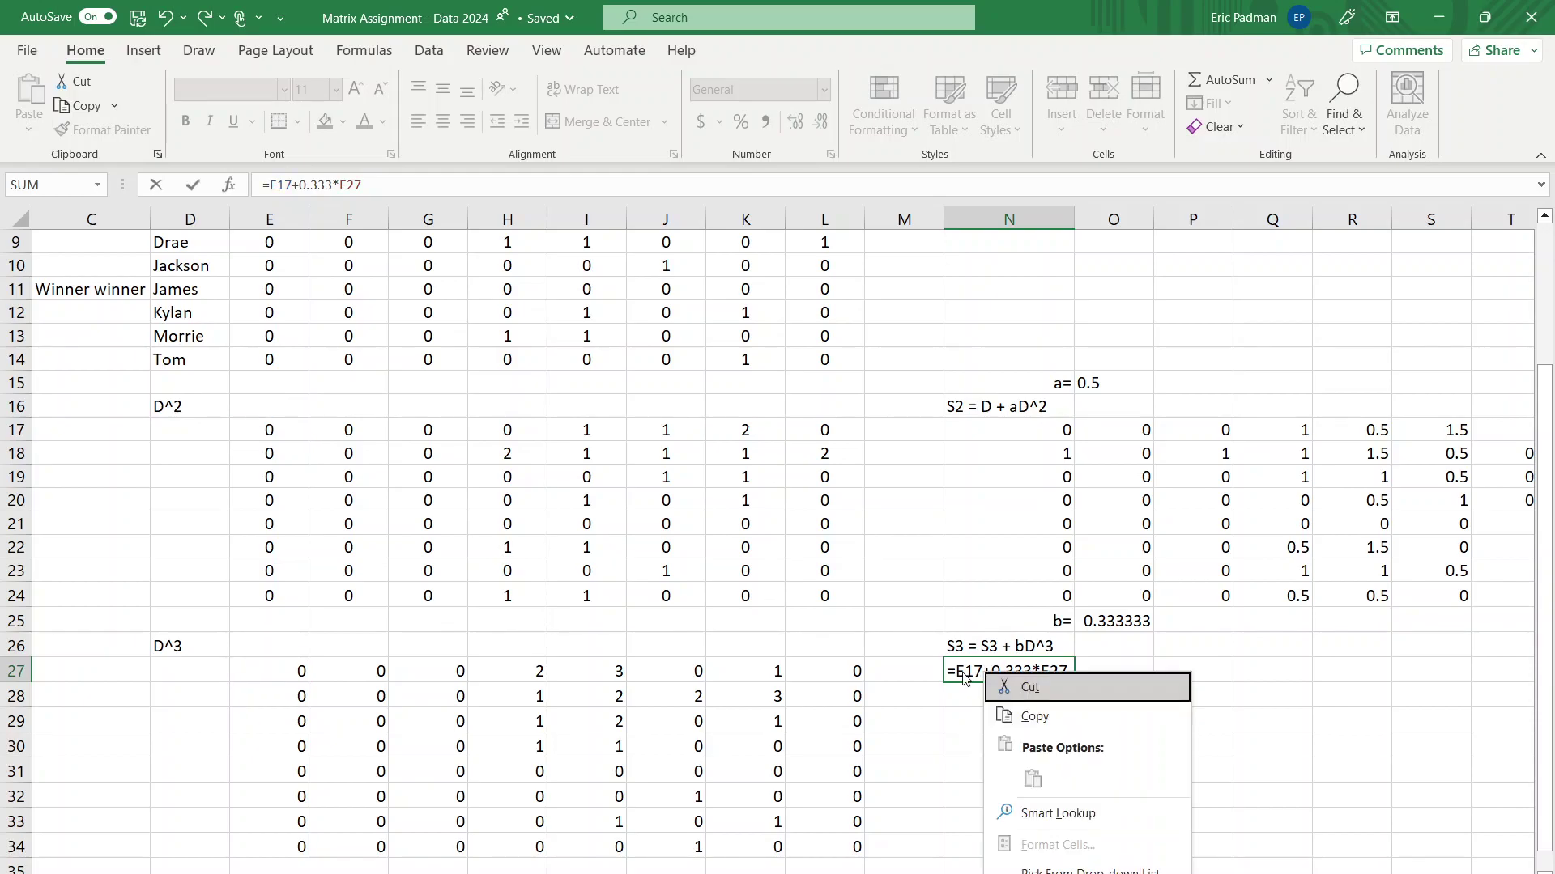
{"action": "key", "text": "Escape"}
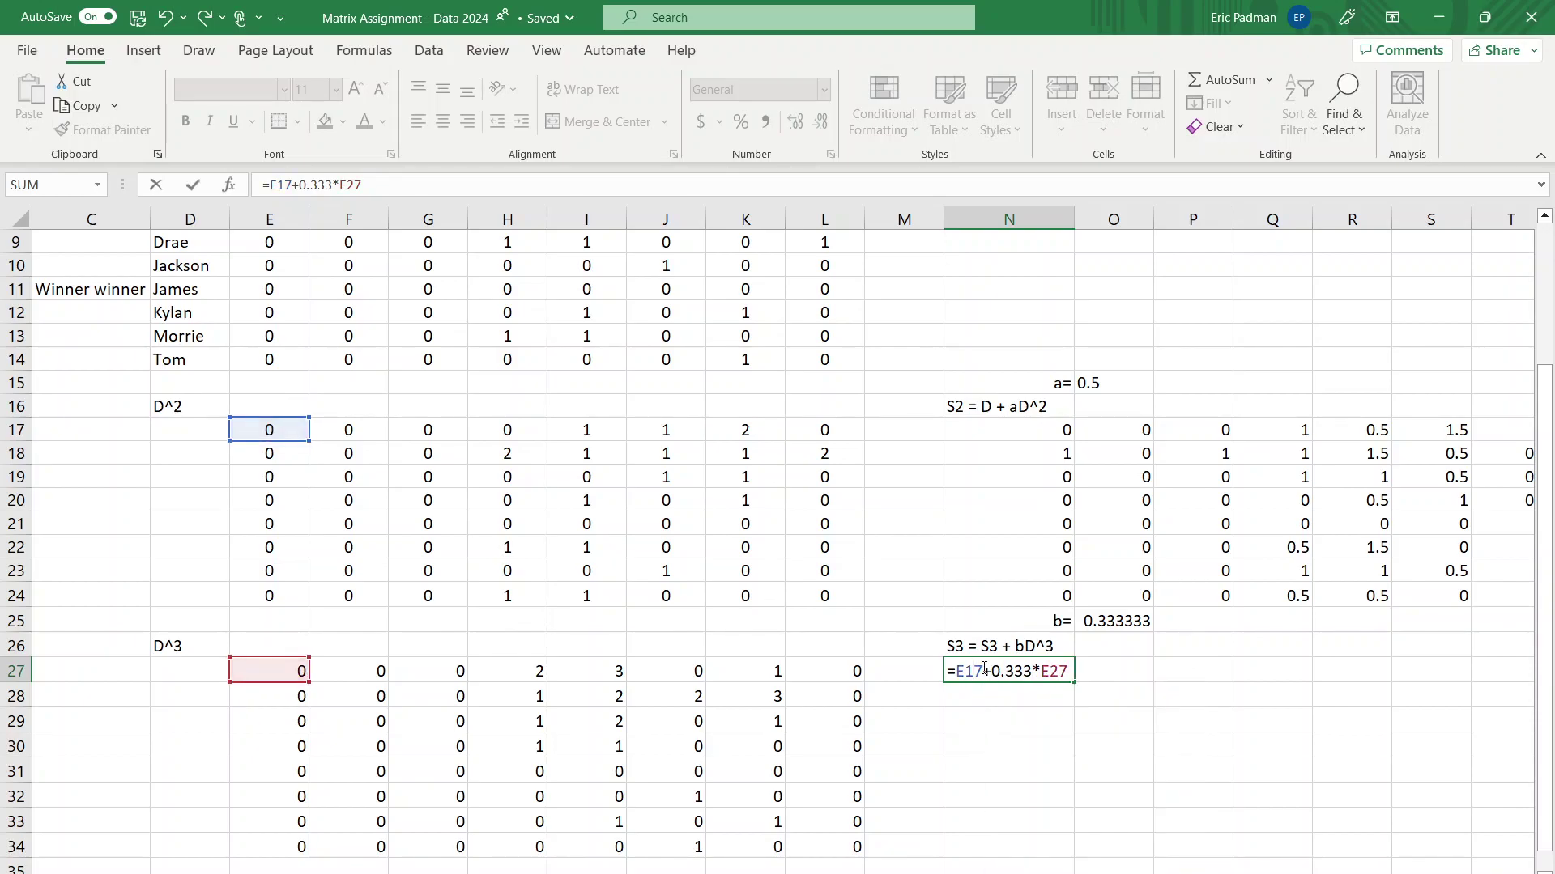
{"action": "left_click_drag", "start_coordinate": [983, 668], "coordinate": [958, 671]}
{"action": "key", "text": "BackSpace"}
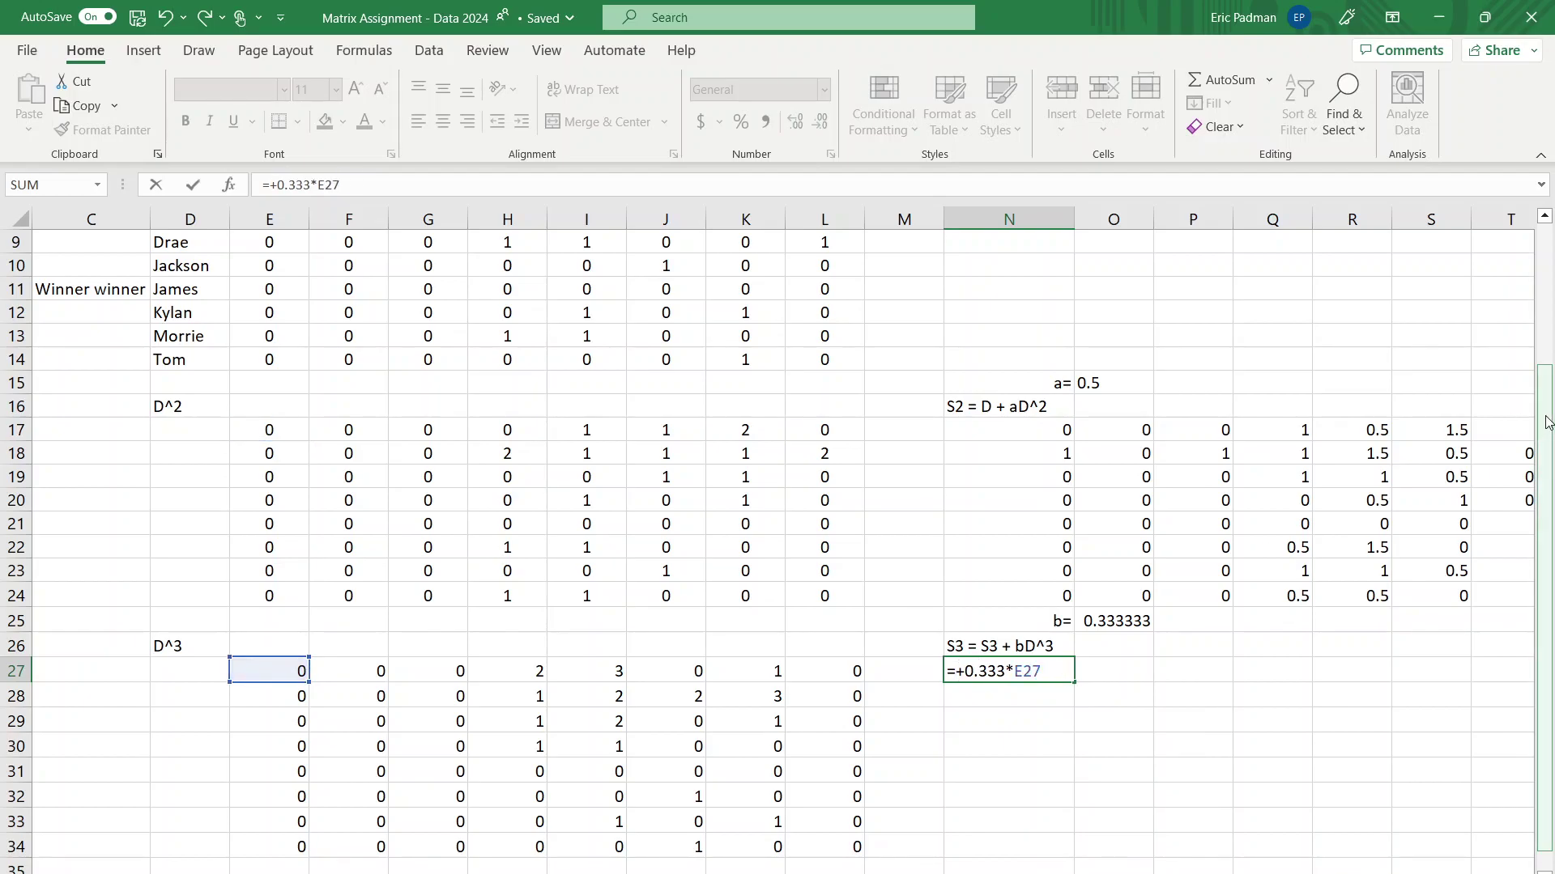
{"action": "left_click_drag", "start_coordinate": [1547, 421], "coordinate": [1548, 256]}
{"action": "left_click", "coordinate": [259, 379]}
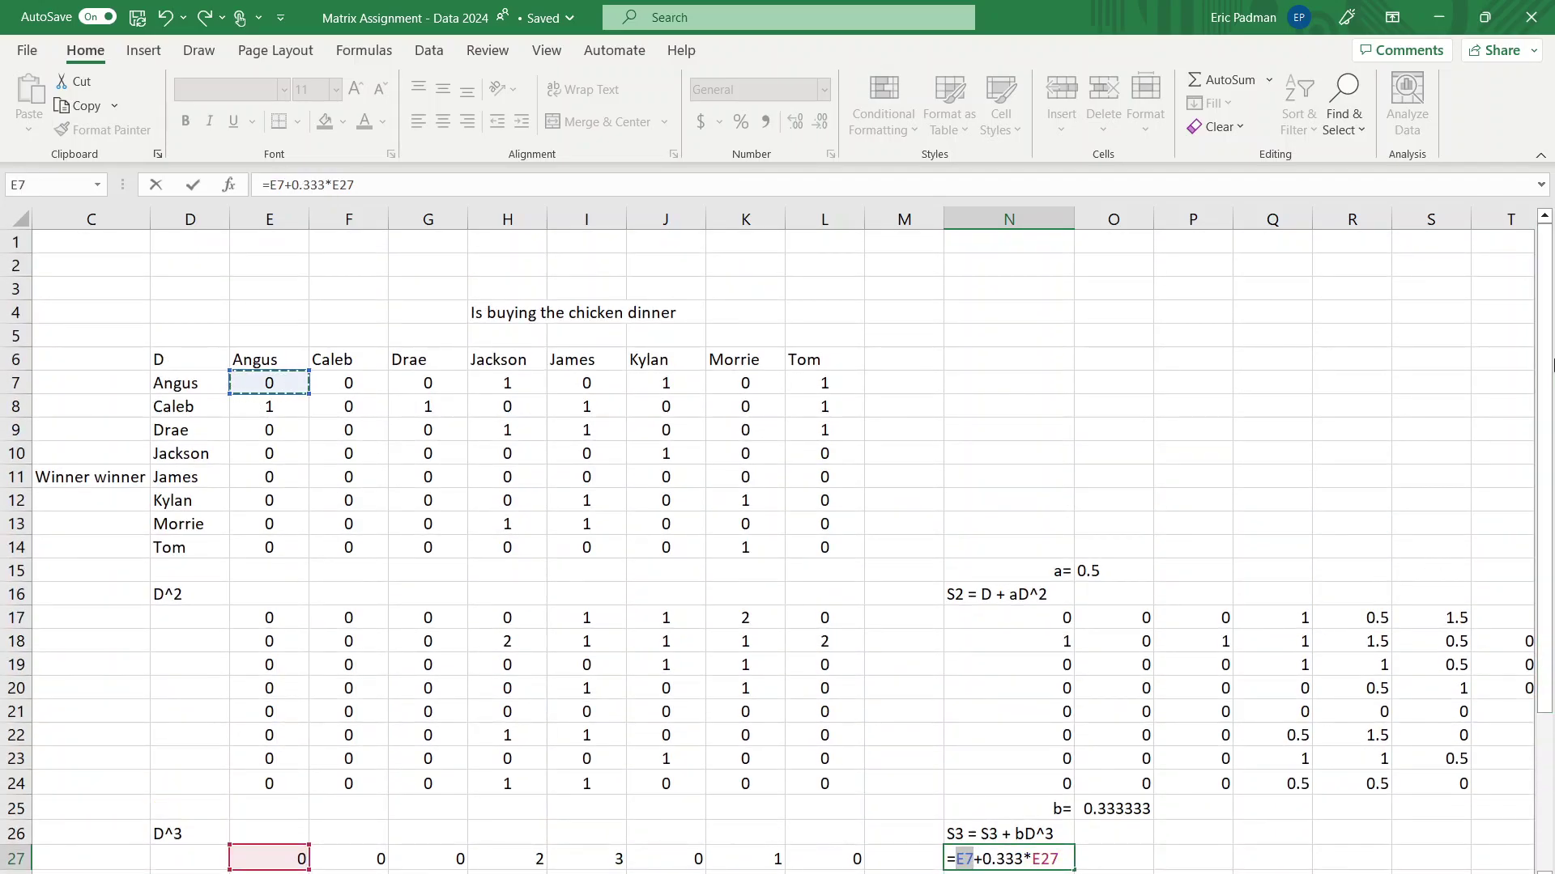
{"action": "left_click_drag", "start_coordinate": [1547, 360], "coordinate": [1552, 508]}
{"action": "key", "text": "Delete"}
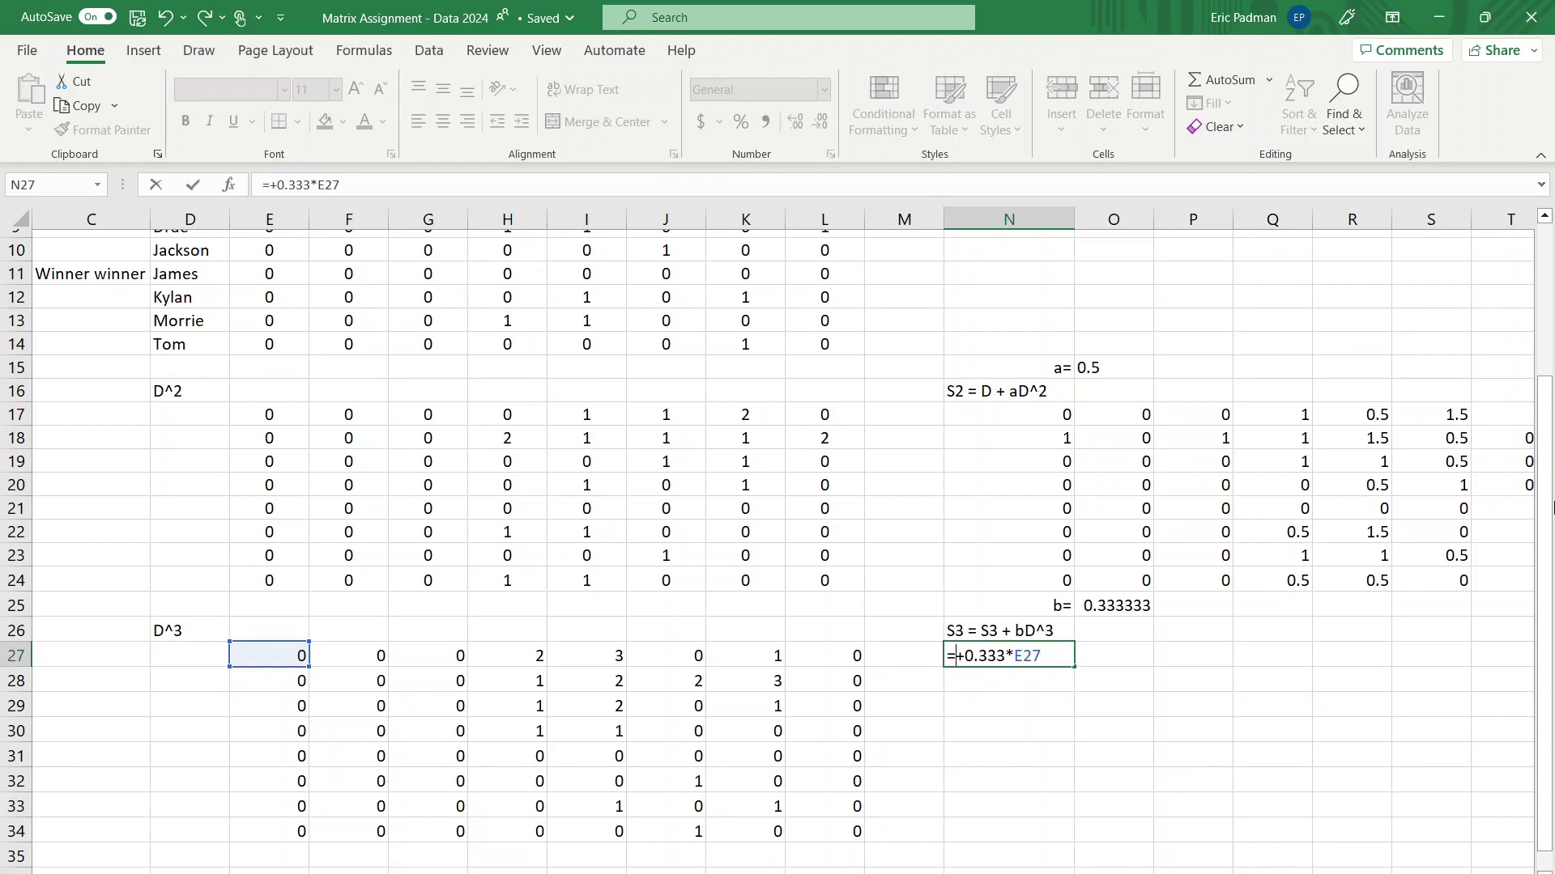
{"action": "left_click", "coordinate": [1051, 417]}
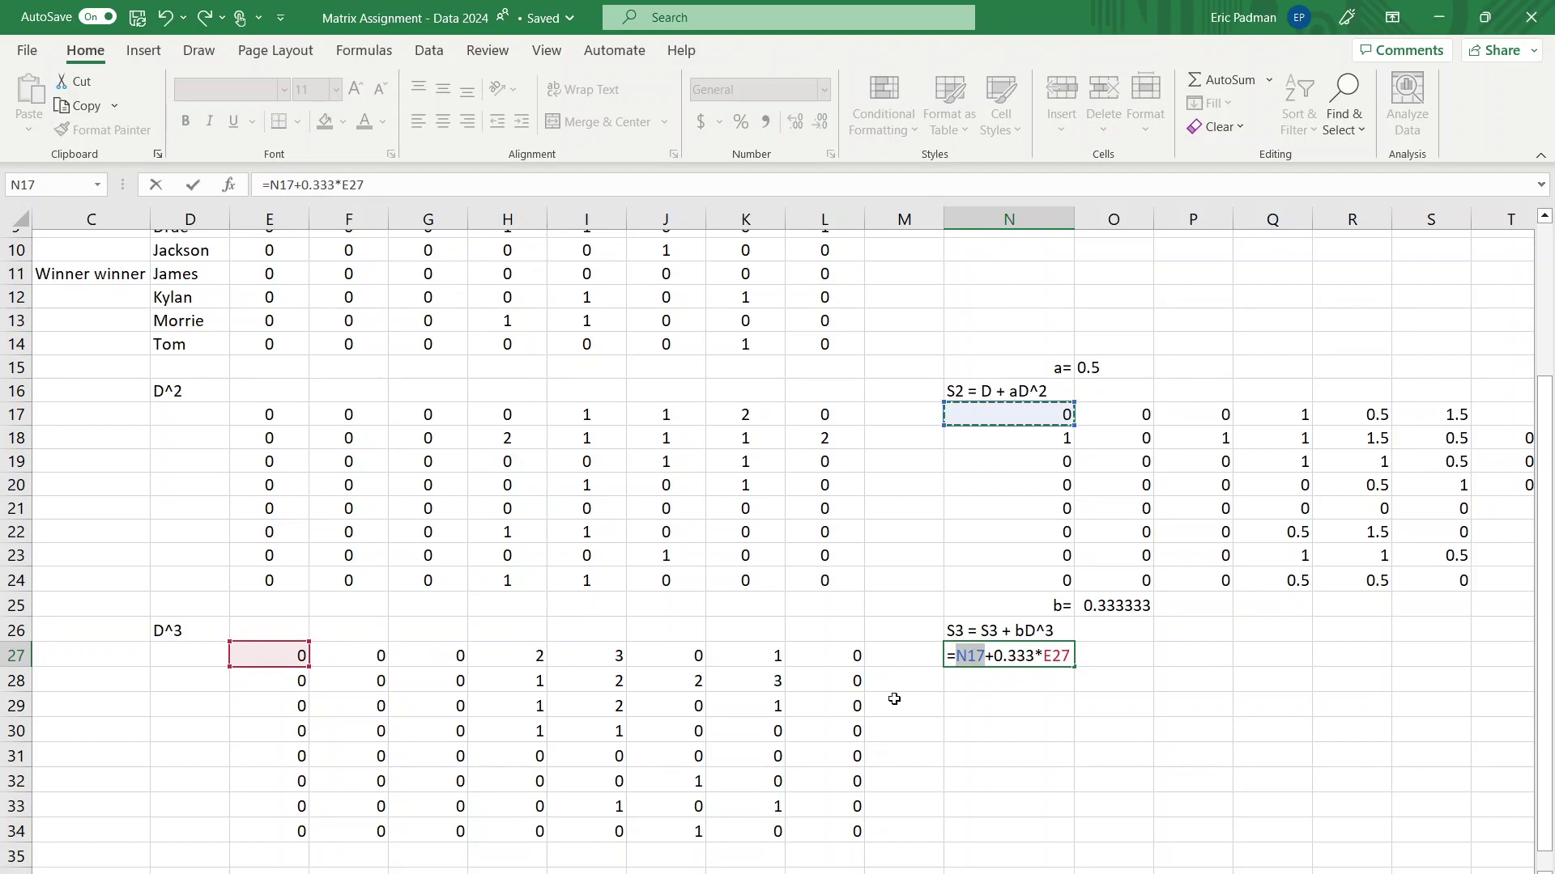
{"action": "left_click", "coordinate": [993, 634]}
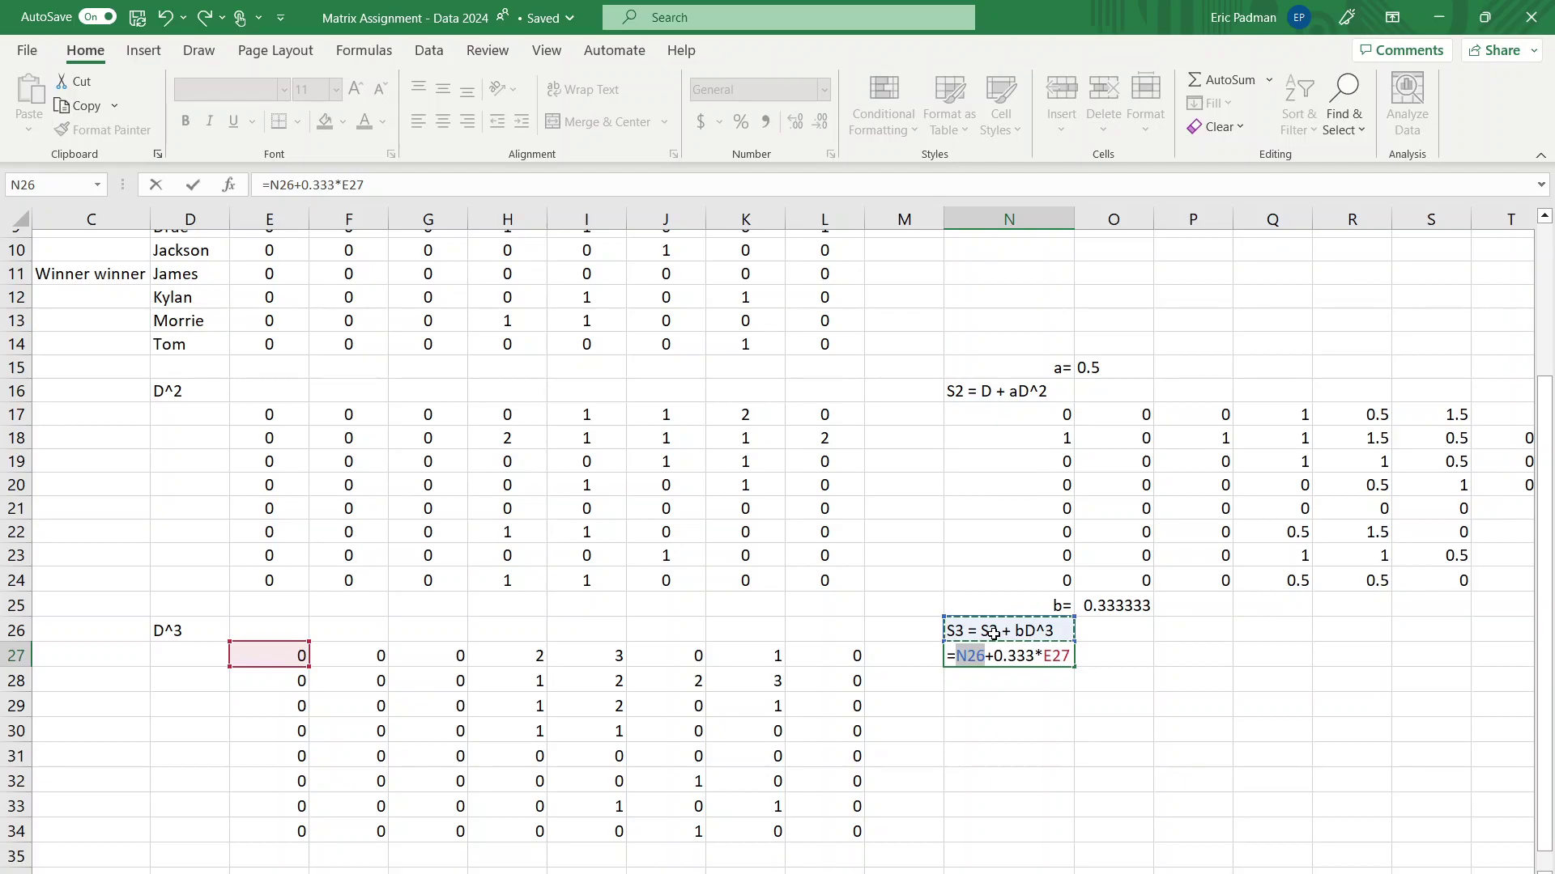
{"action": "left_click", "coordinate": [1057, 412]}
{"action": "key", "text": "Return"}
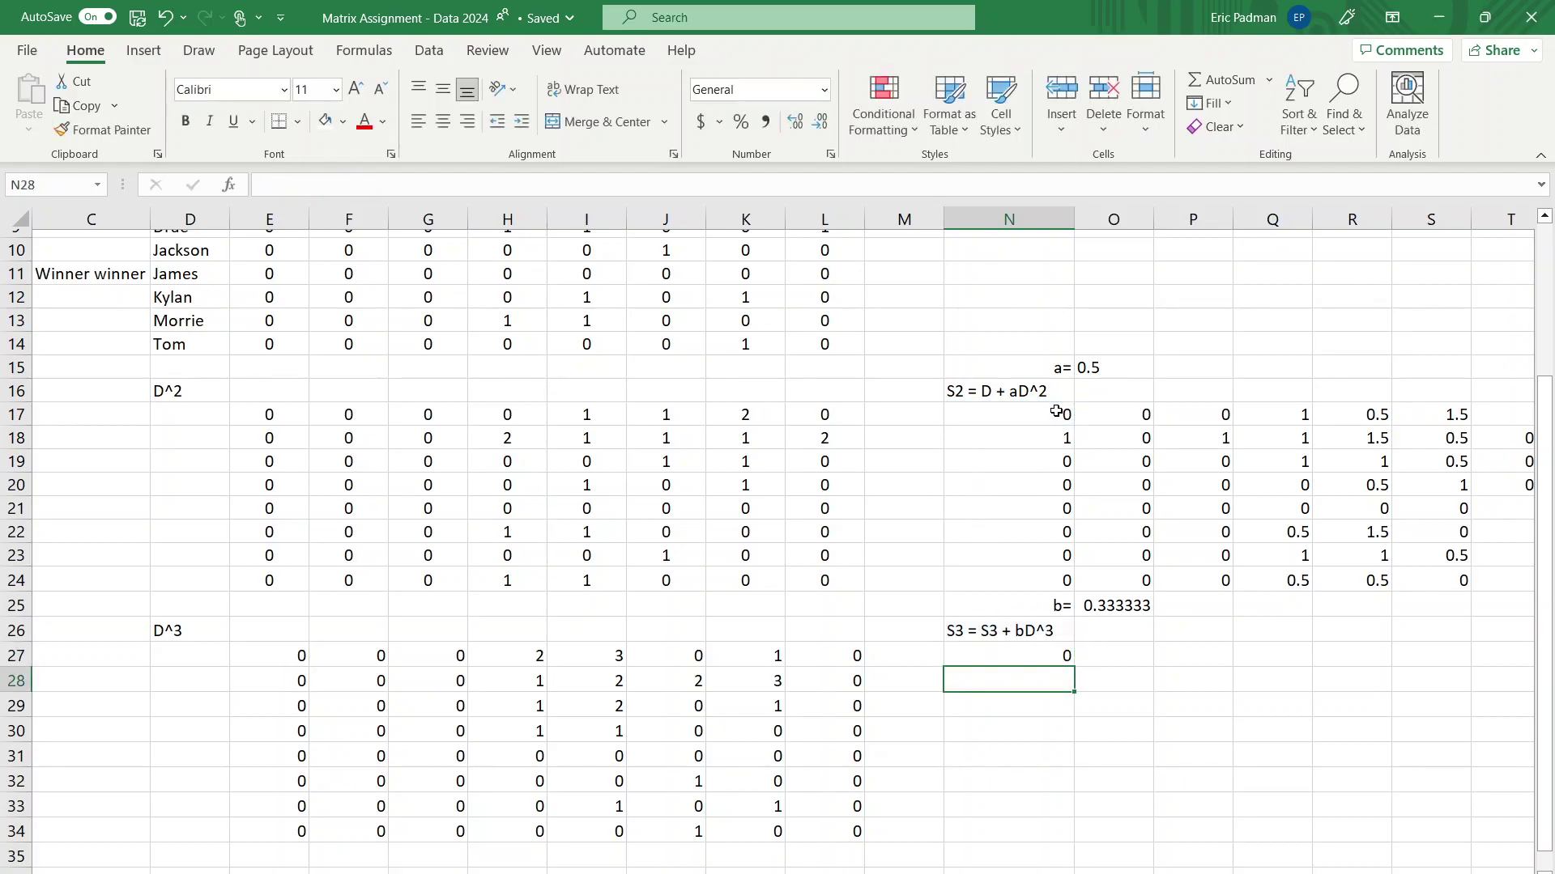
Correct the N26 heading to read S3 = S2 + bD^3
{"action": "right_click", "coordinate": [998, 639]}
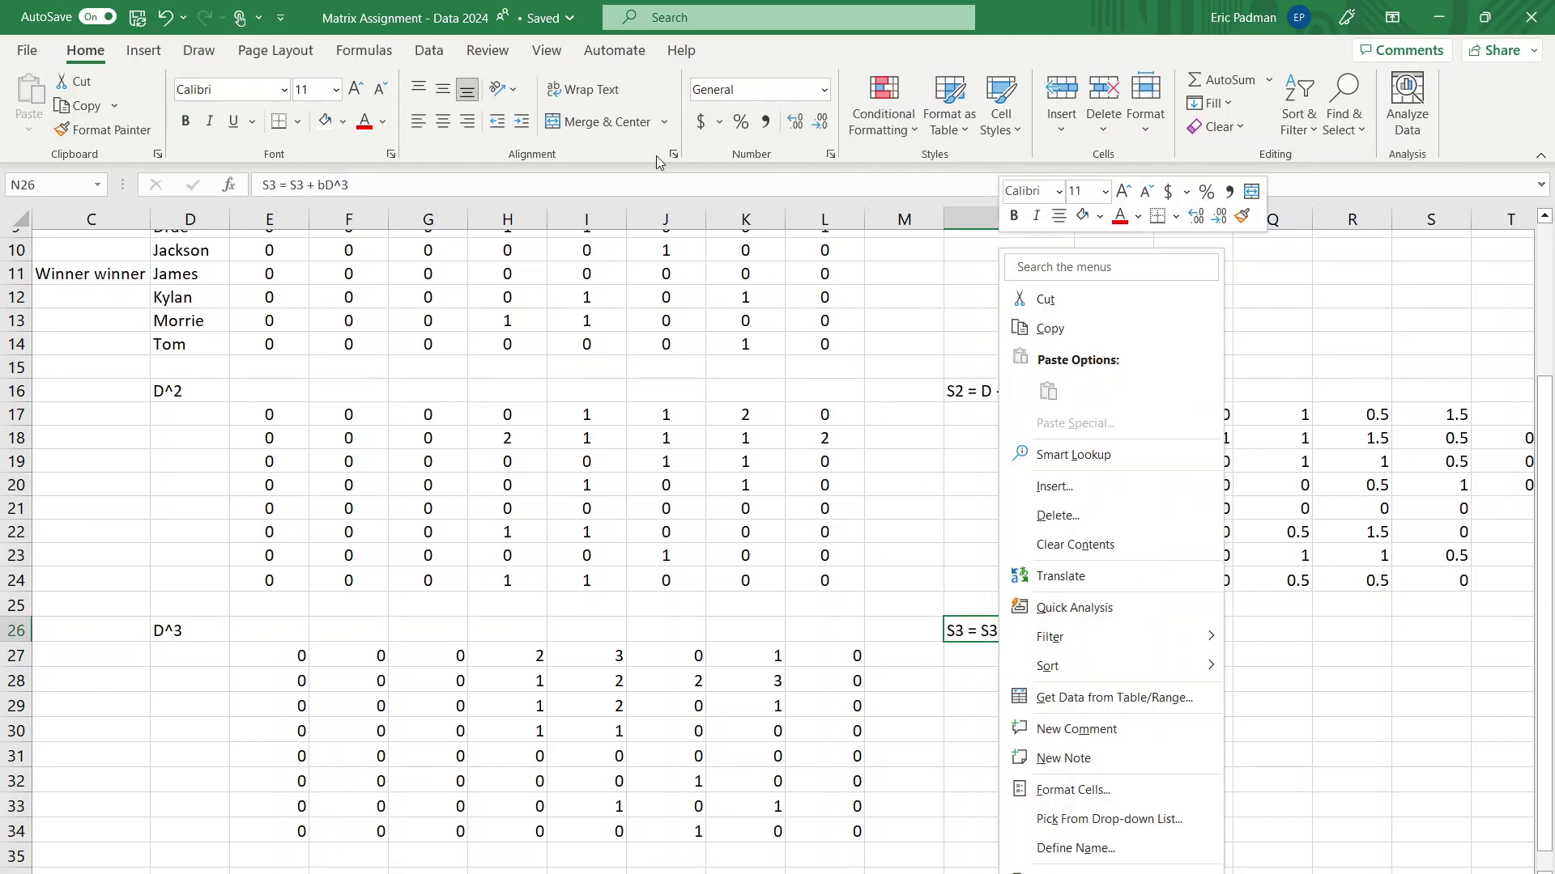
{"action": "left_click", "coordinate": [300, 184]}
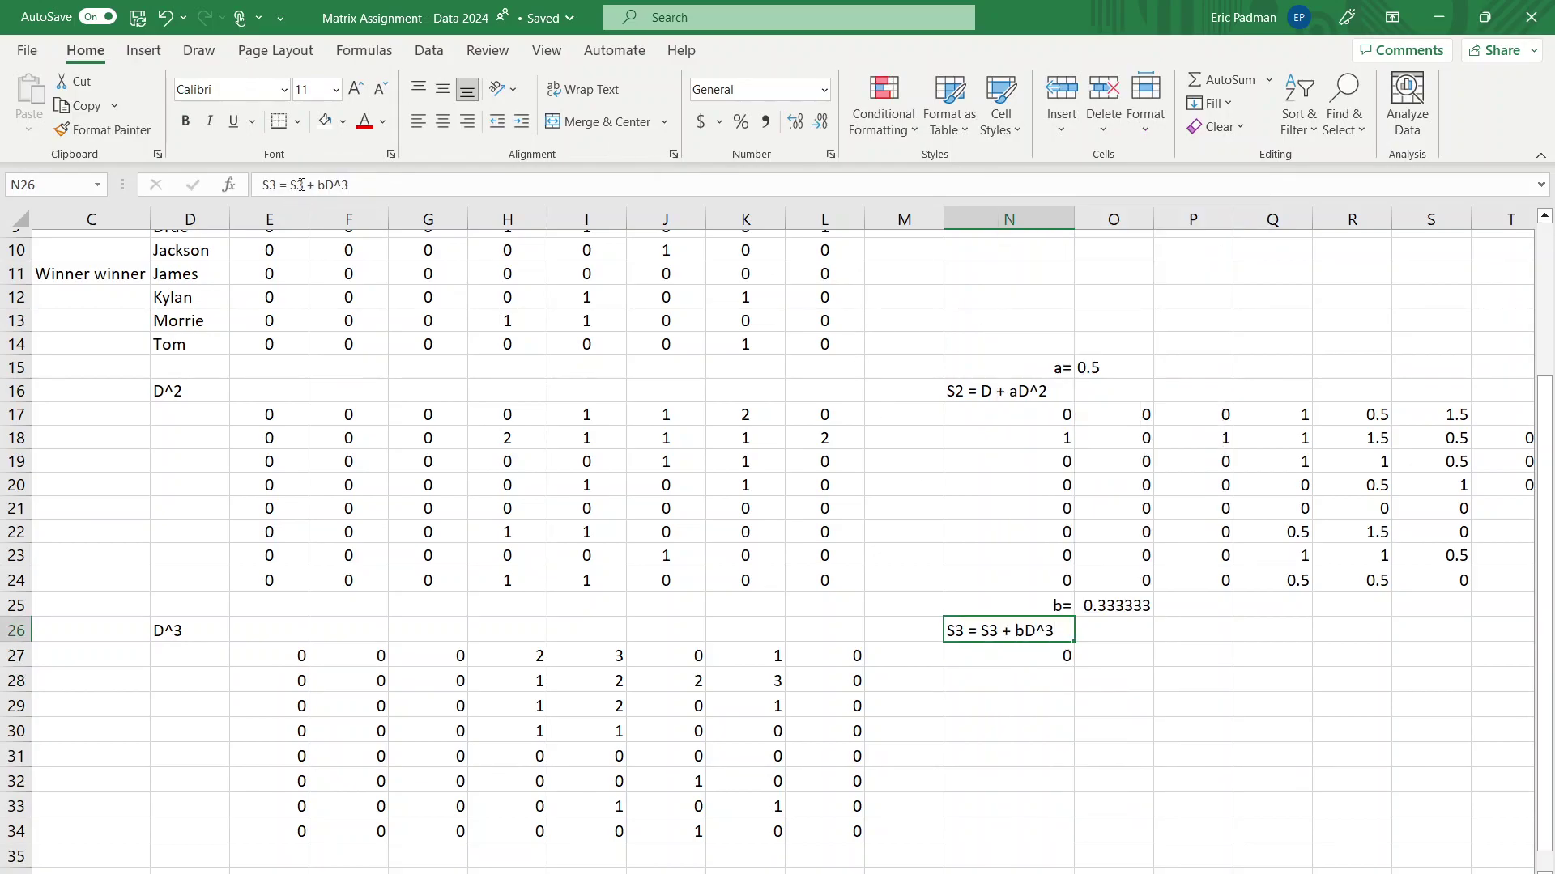
{"action": "left_click", "coordinate": [300, 185]}
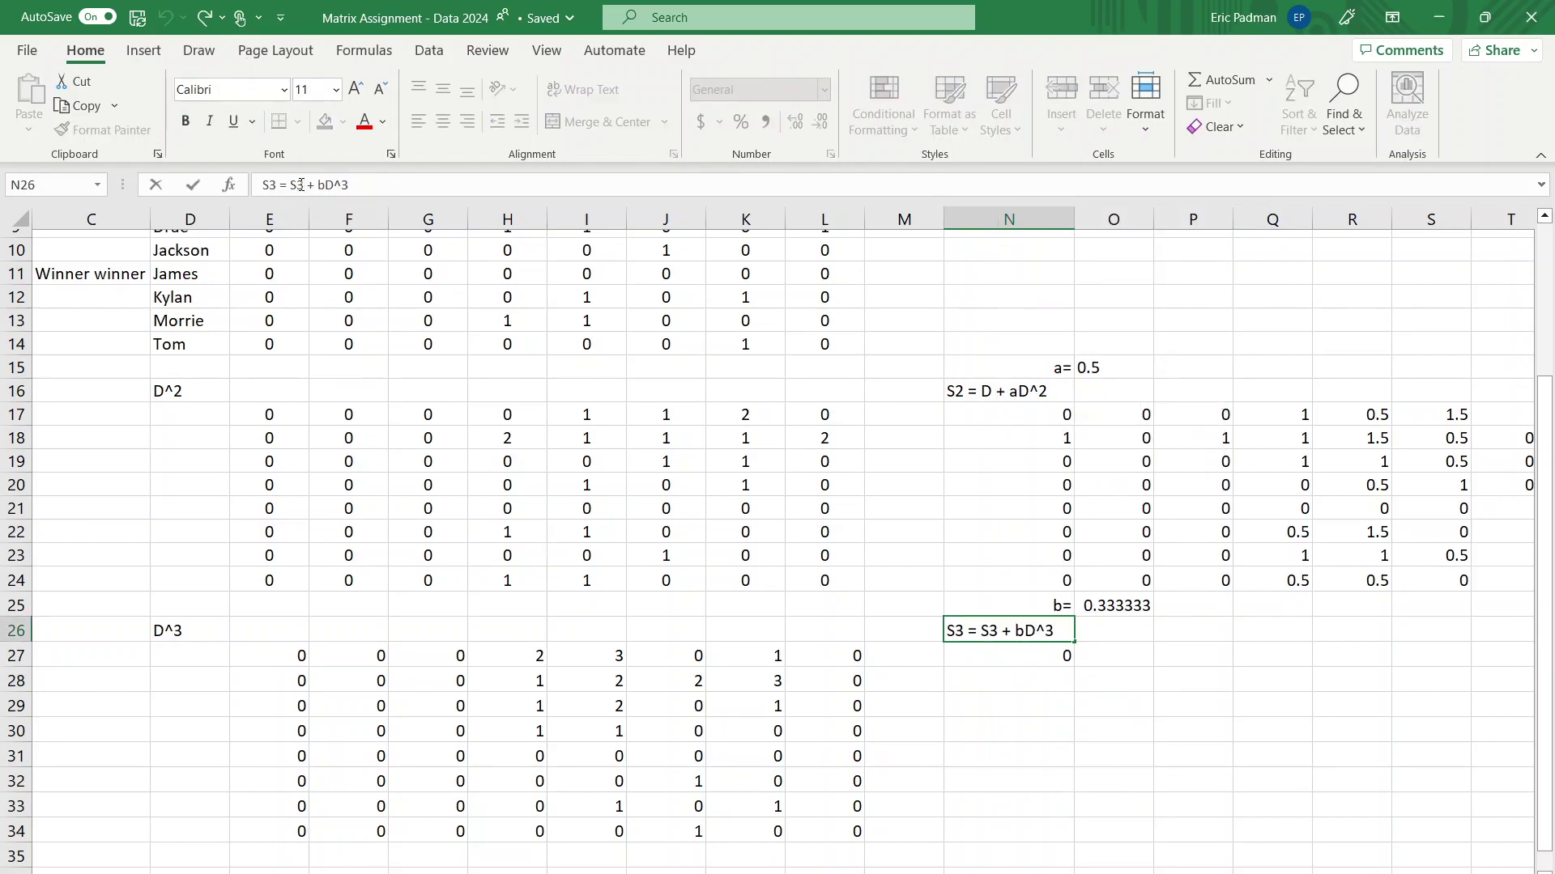
{"action": "key", "text": "BackSpace"}
{"action": "type", "text": "2"}
{"action": "left_click", "coordinate": [1006, 660]}
Recheck the N27 formula, leaving it unchanged
{"action": "right_click", "coordinate": [1008, 670]}
{"action": "key", "text": "Escape"}
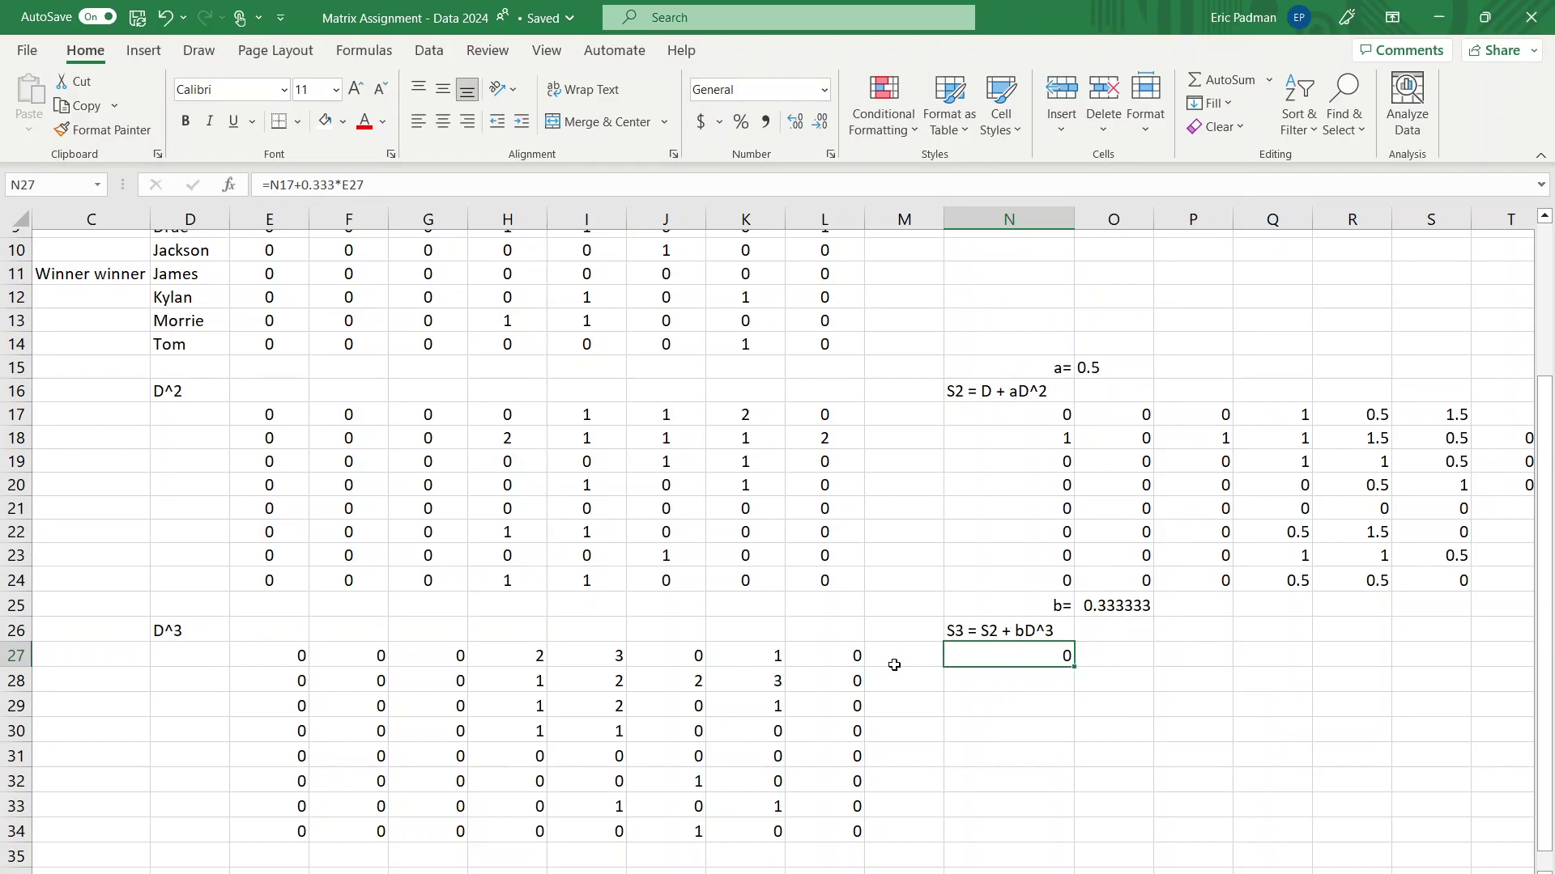
{"action": "double_click", "coordinate": [1045, 660]}
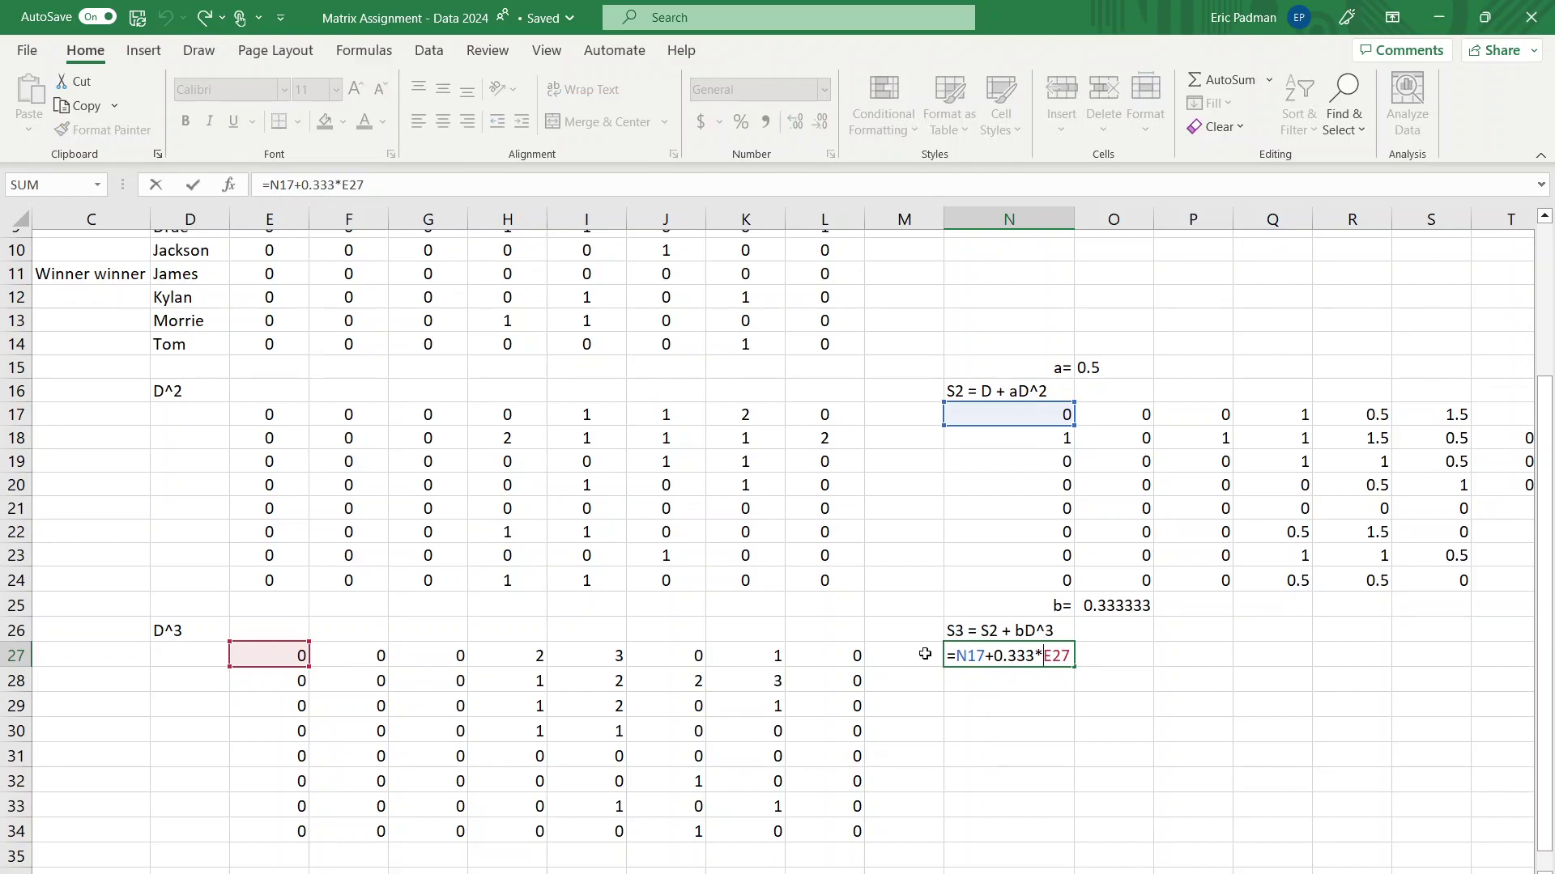
{"action": "key", "text": "Return"}
{"action": "right_click", "coordinate": [1063, 660]}
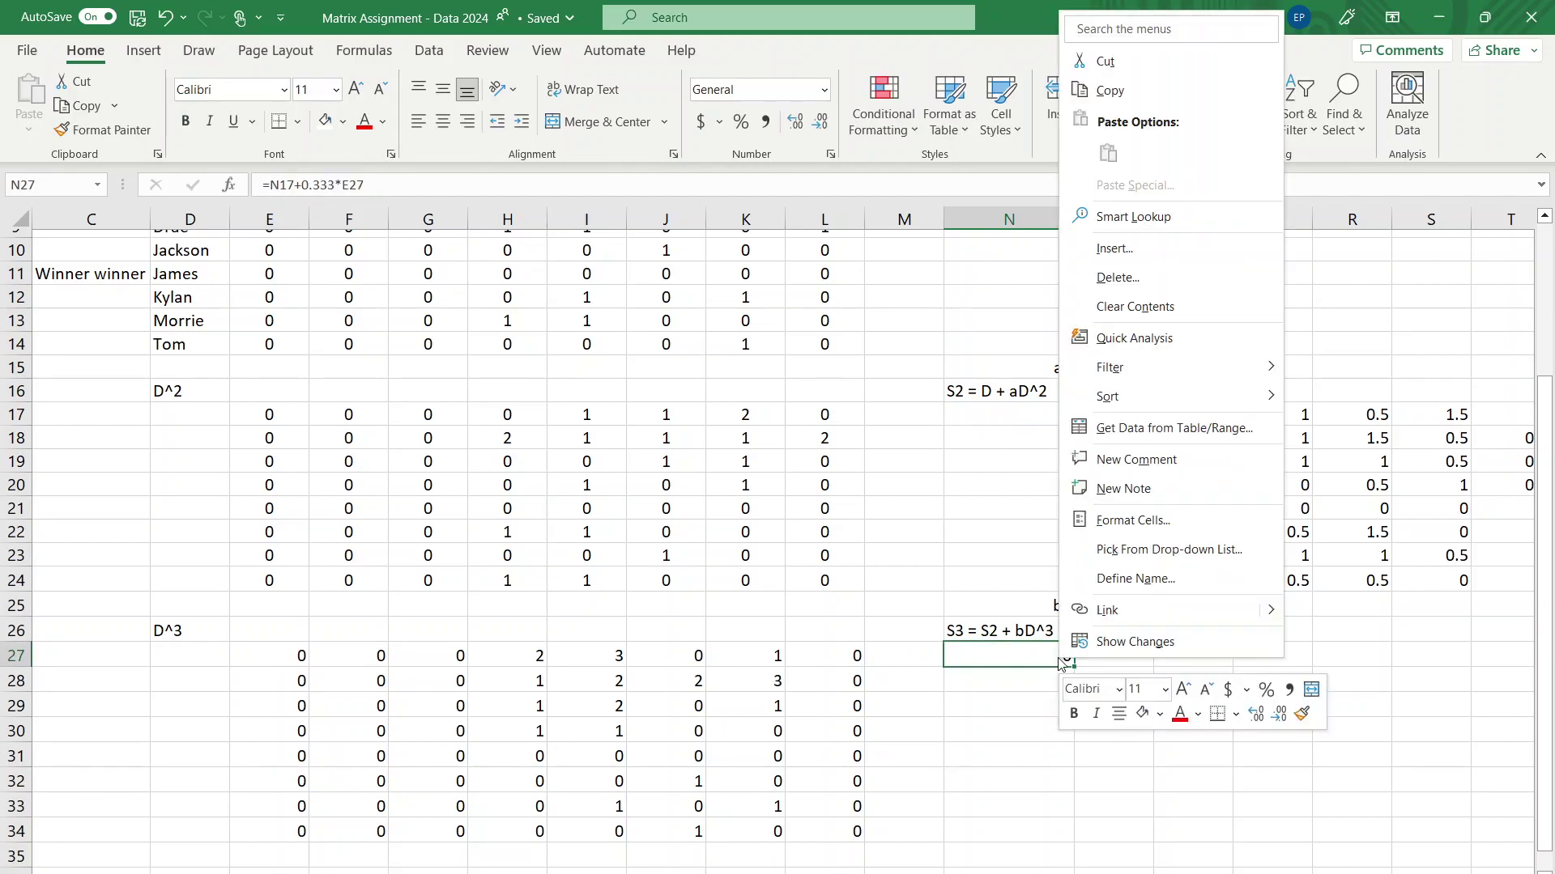
{"action": "left_click", "coordinate": [1069, 664]}
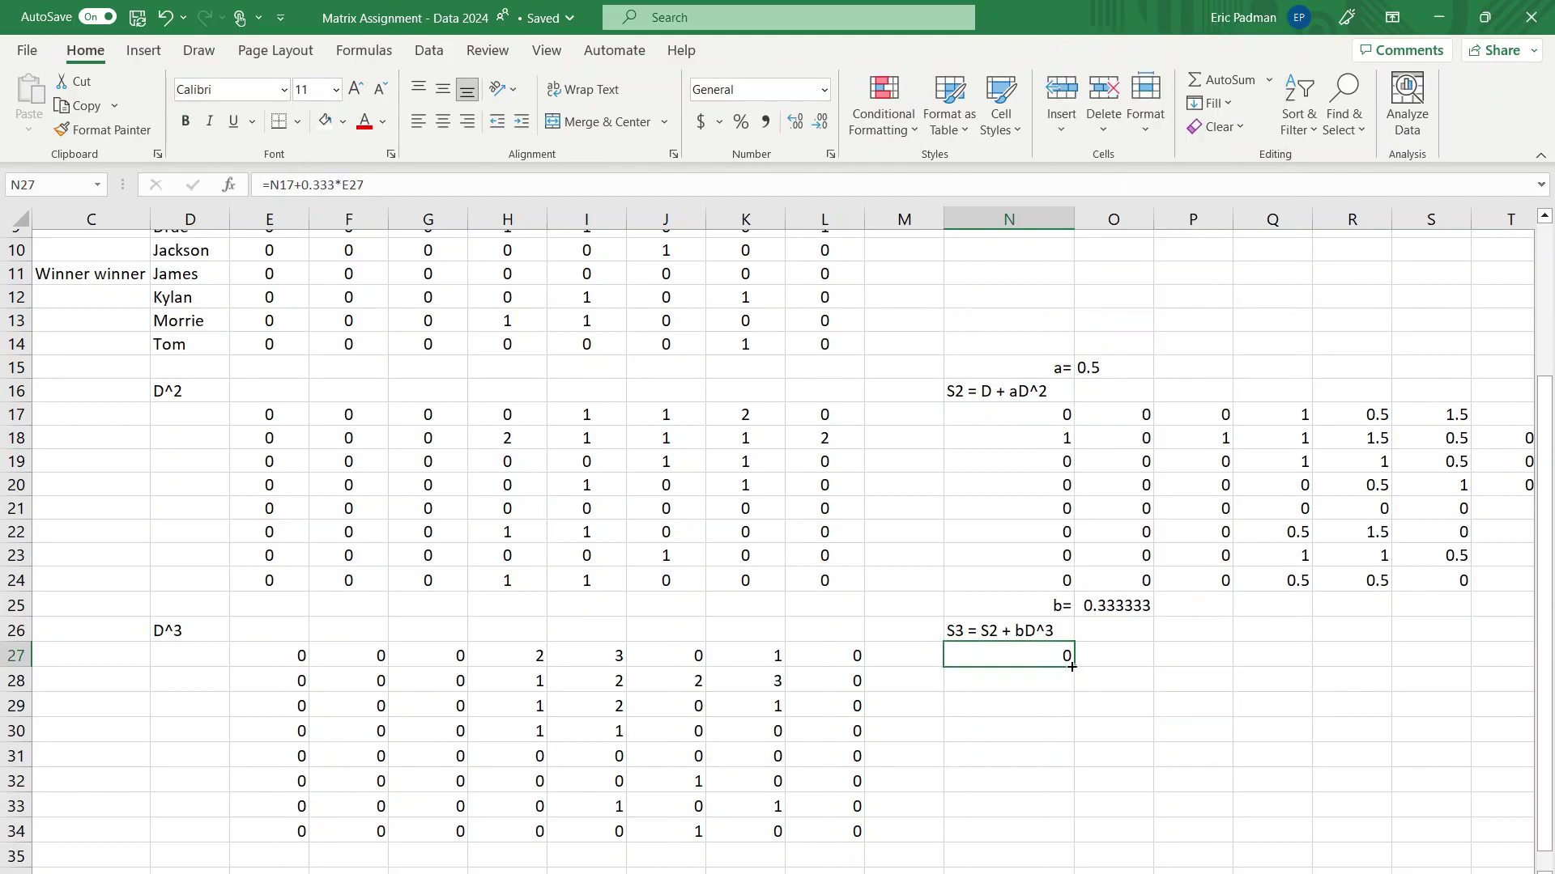
Fill the S3 formula down to N34 and across to column U, giving values like 1.666 and 2.166
{"action": "left_click_drag", "start_coordinate": [1072, 666], "coordinate": [1049, 839]}
{"action": "left_click", "coordinate": [1164, 810]}
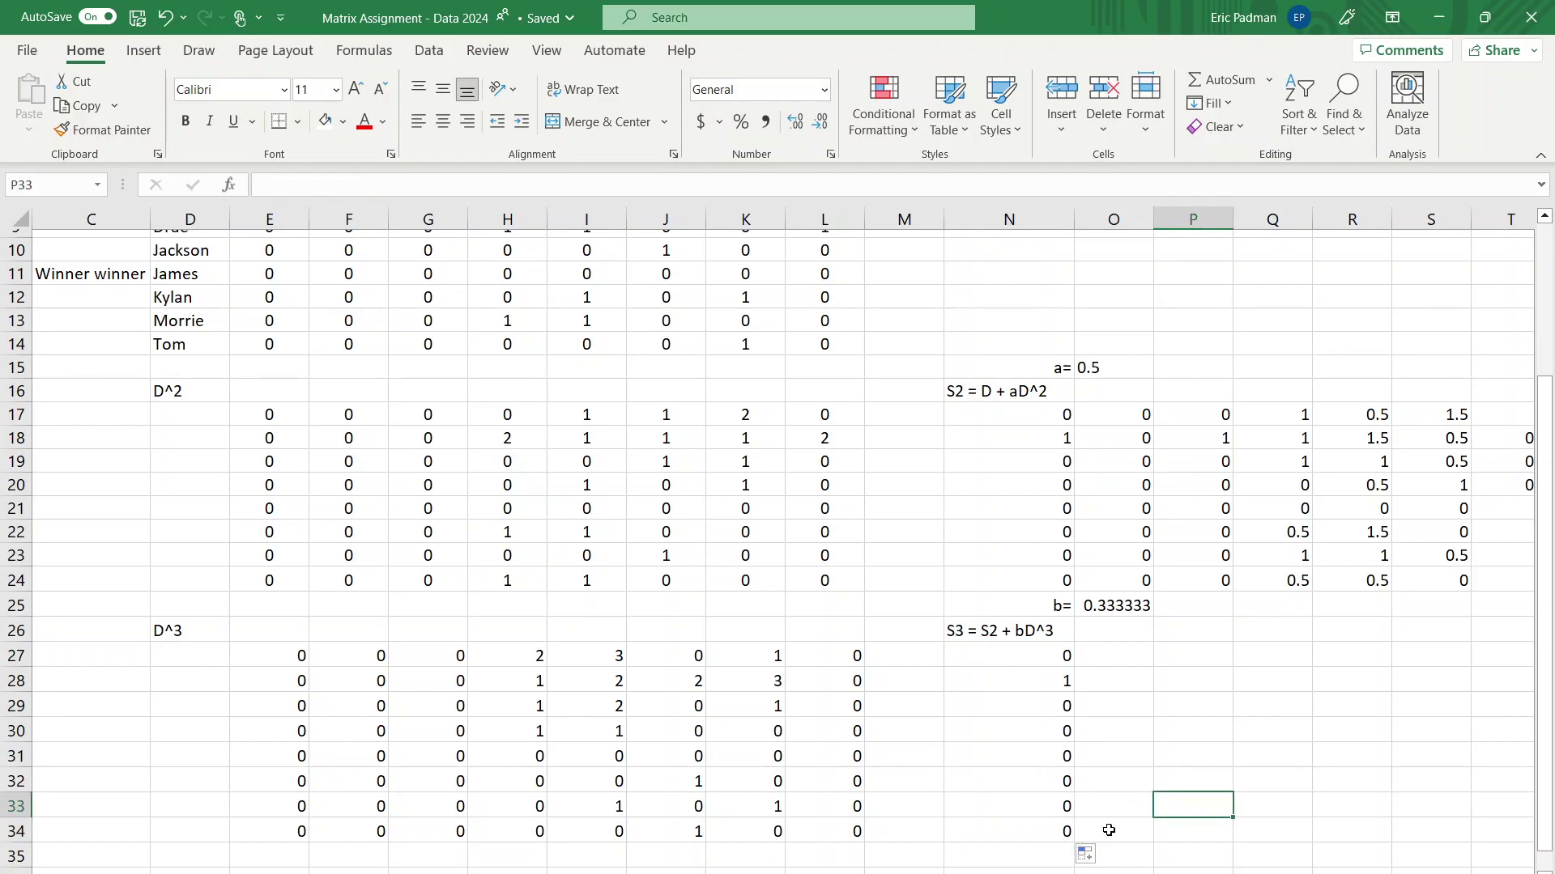
{"action": "left_click", "coordinate": [1047, 837]}
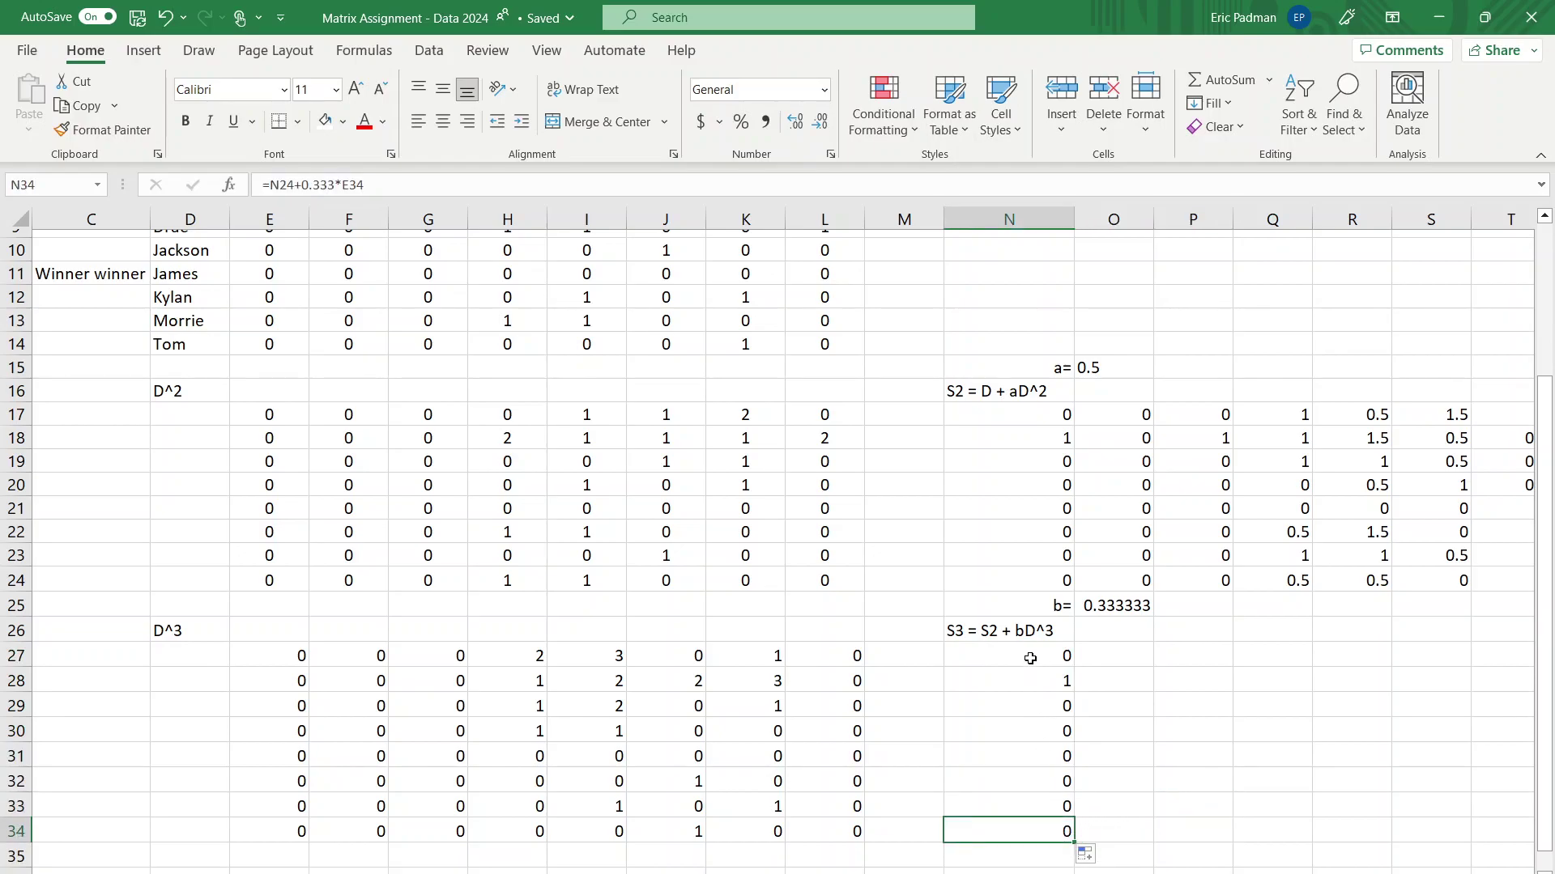
{"action": "left_click_drag", "start_coordinate": [1030, 658], "coordinate": [1016, 820]}
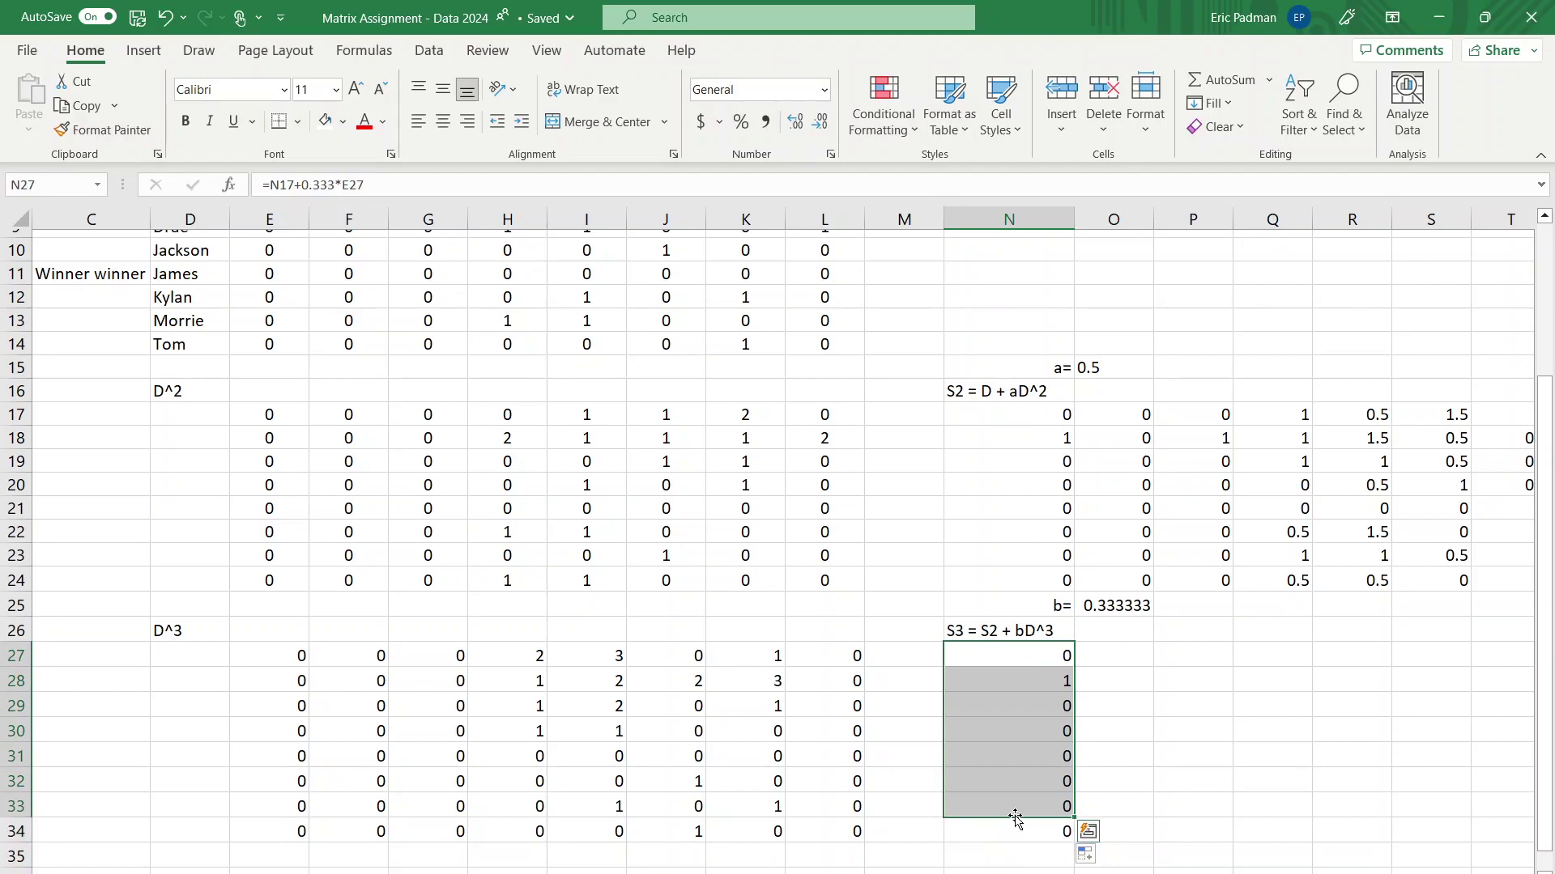
{"action": "left_click", "coordinate": [1263, 703]}
{"action": "left_click", "coordinate": [1050, 648]}
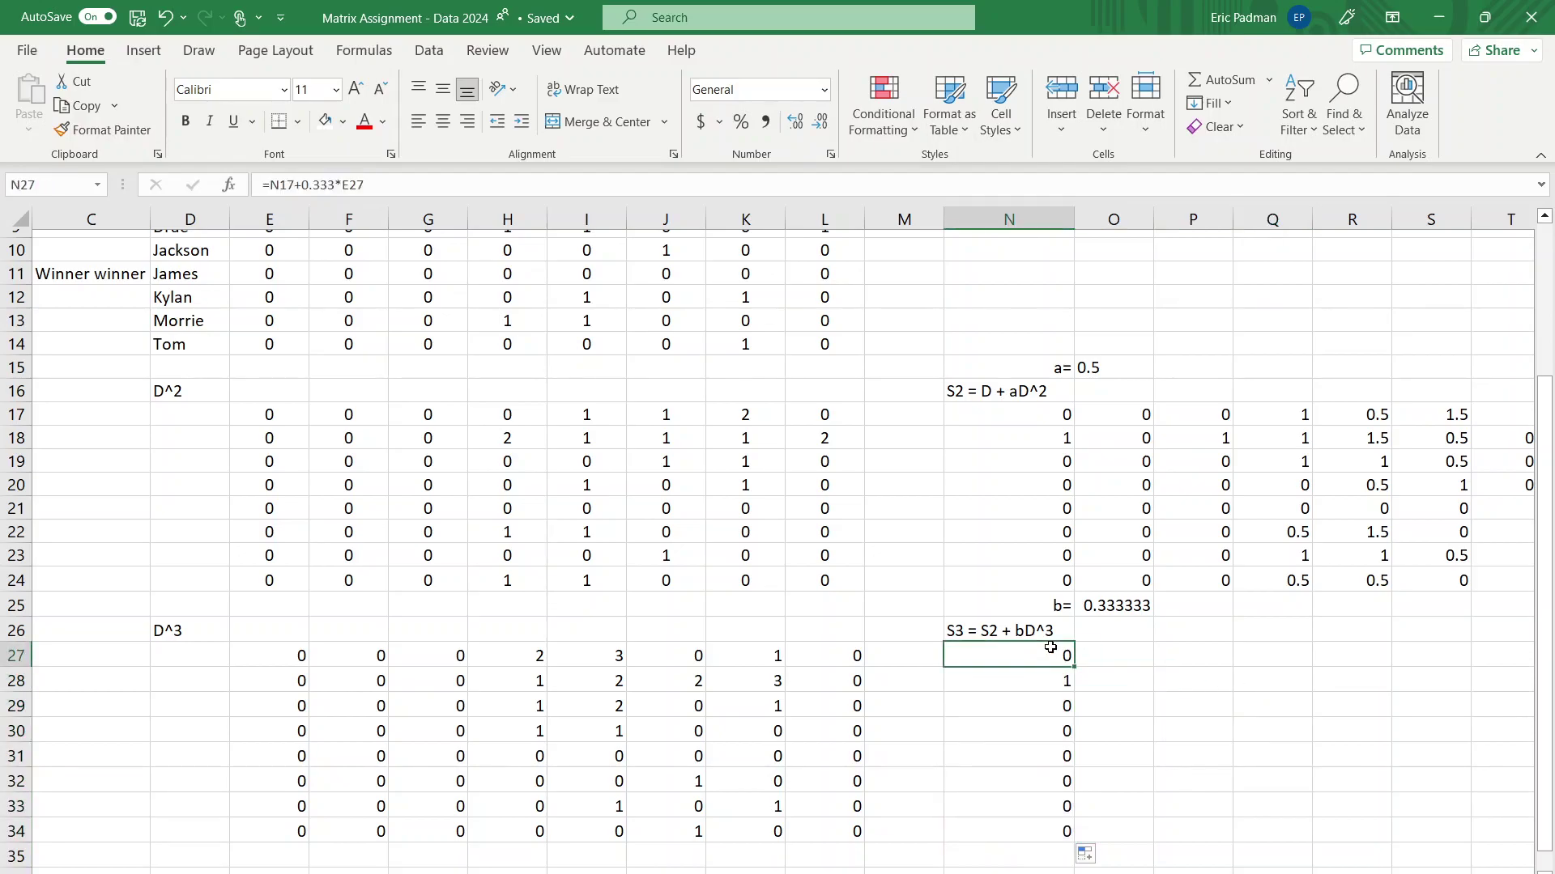
{"action": "left_click_drag", "start_coordinate": [1051, 647], "coordinate": [1299, 778]}
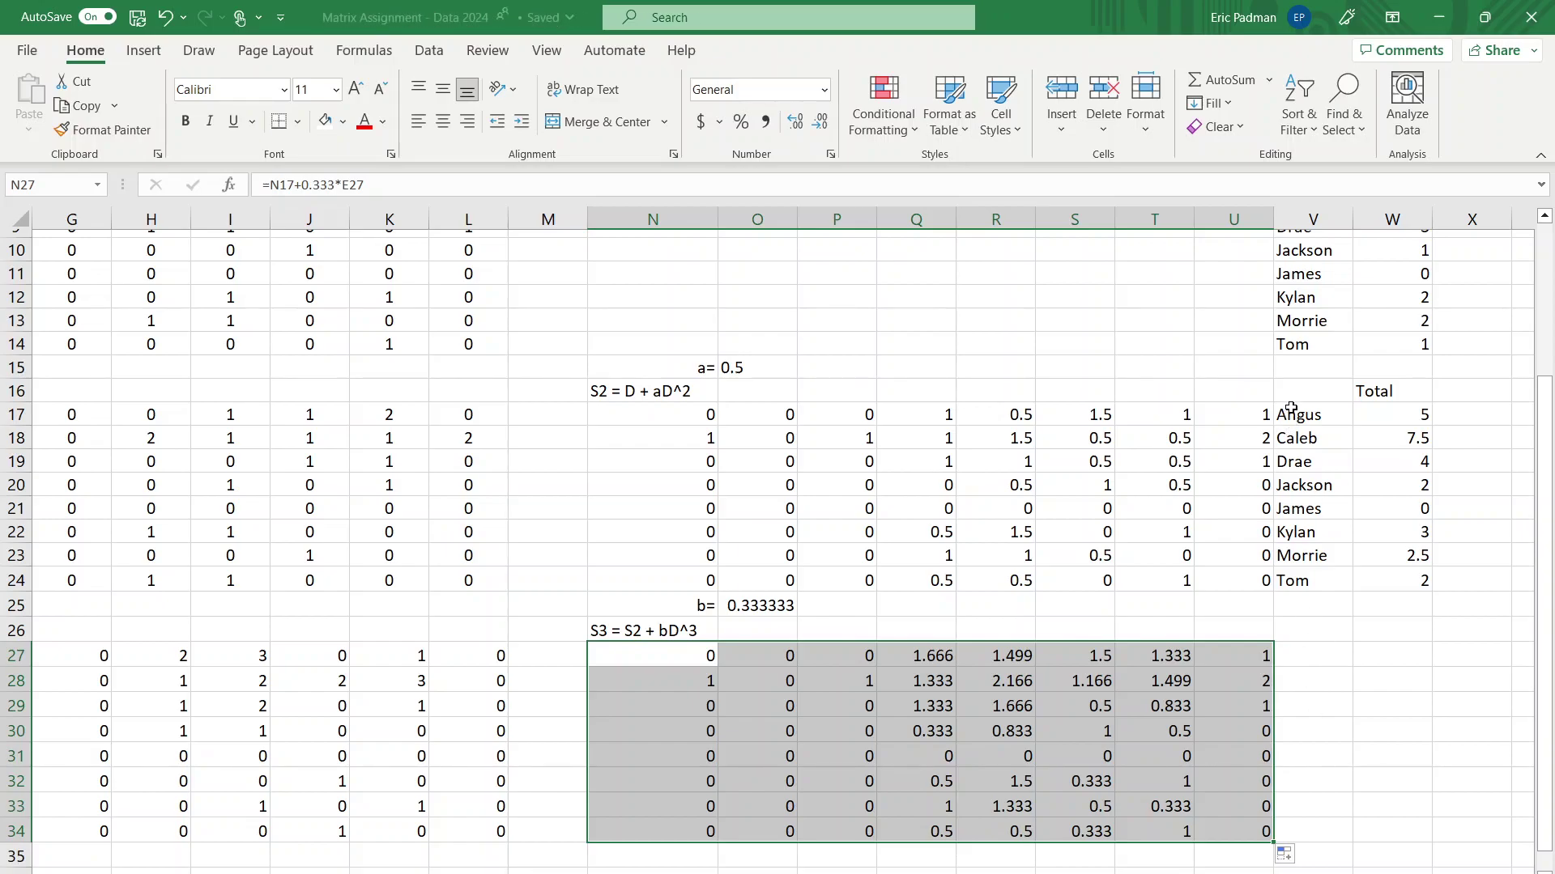
{"action": "left_click_drag", "start_coordinate": [1296, 415], "coordinate": [1319, 572]}
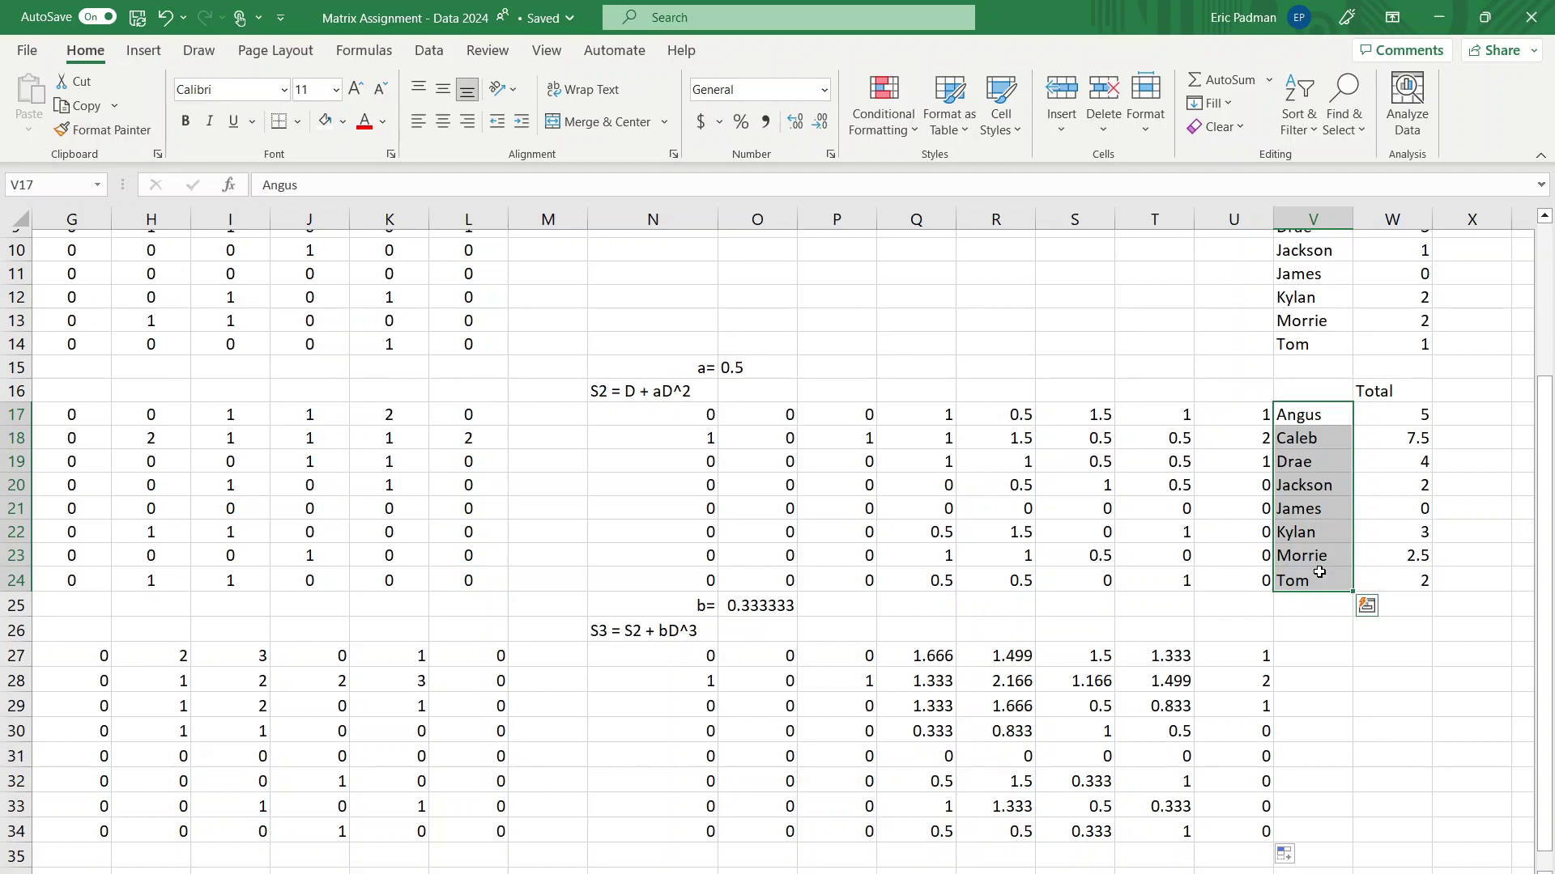
Copy the player names and Total column from V16:W24 to V26 beside S3
{"action": "right_click", "coordinate": [1314, 418]}
{"action": "key", "text": "Escape"}
{"action": "left_click", "coordinate": [1316, 400]}
{"action": "left_click_drag", "start_coordinate": [1316, 400], "coordinate": [1399, 578]}
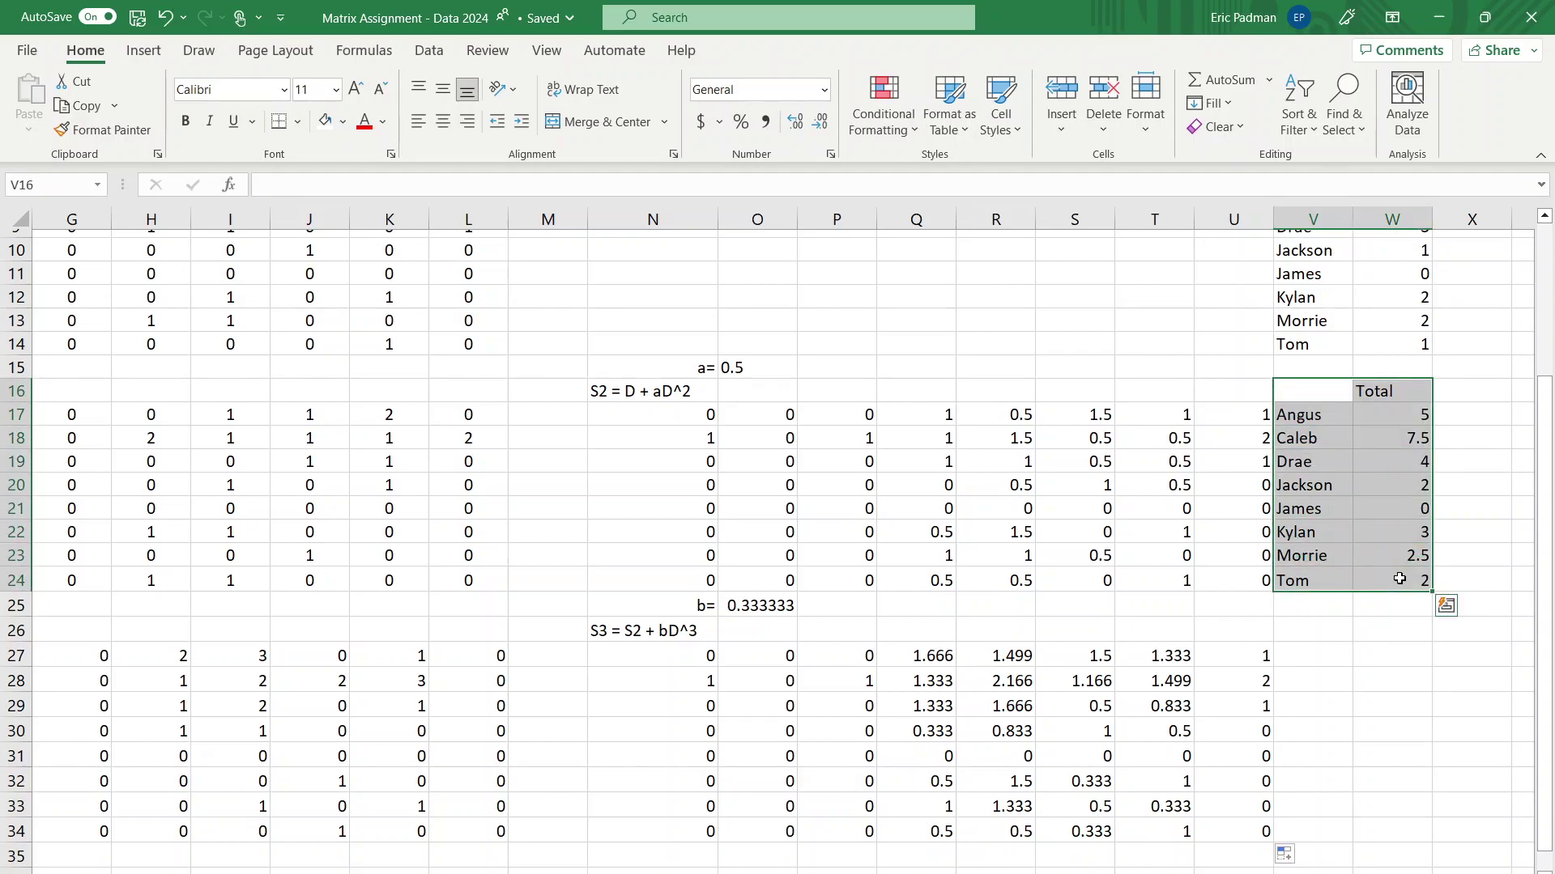
{"action": "key", "text": "ctrl+c"}
{"action": "key", "text": "Down"}
{"action": "key", "text": "Down"}
{"action": "key", "text": "Down"}
{"action": "key", "text": "Down"}
{"action": "key", "text": "Down"}
{"action": "key", "text": "Down"}
{"action": "key", "text": "Down"}
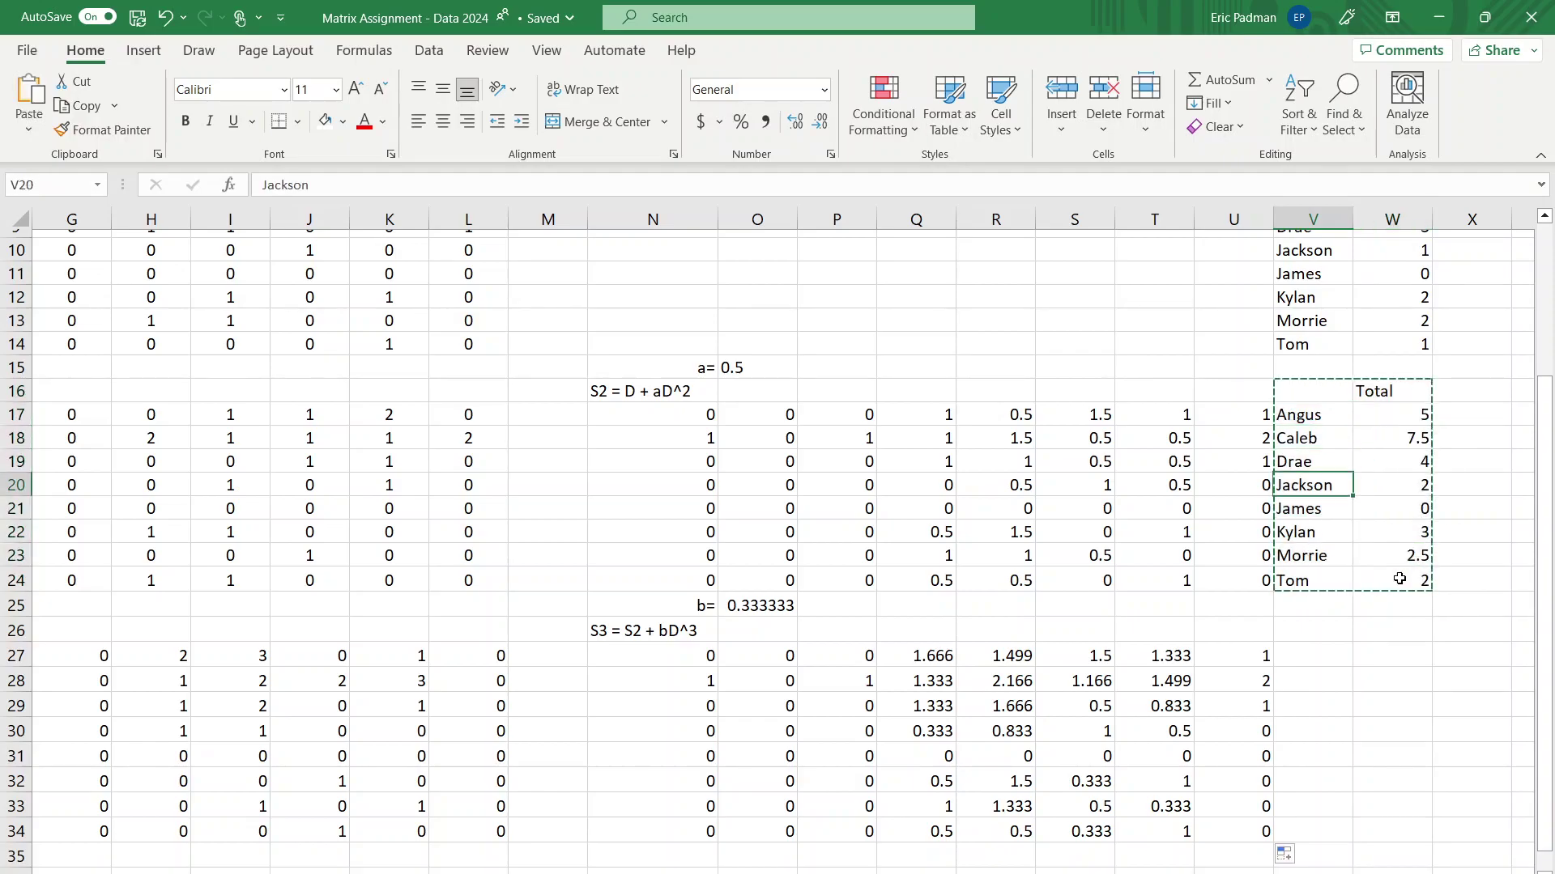
{"action": "key", "text": "Down"}
{"action": "key", "text": "Down"}
{"action": "key", "text": "Down"}
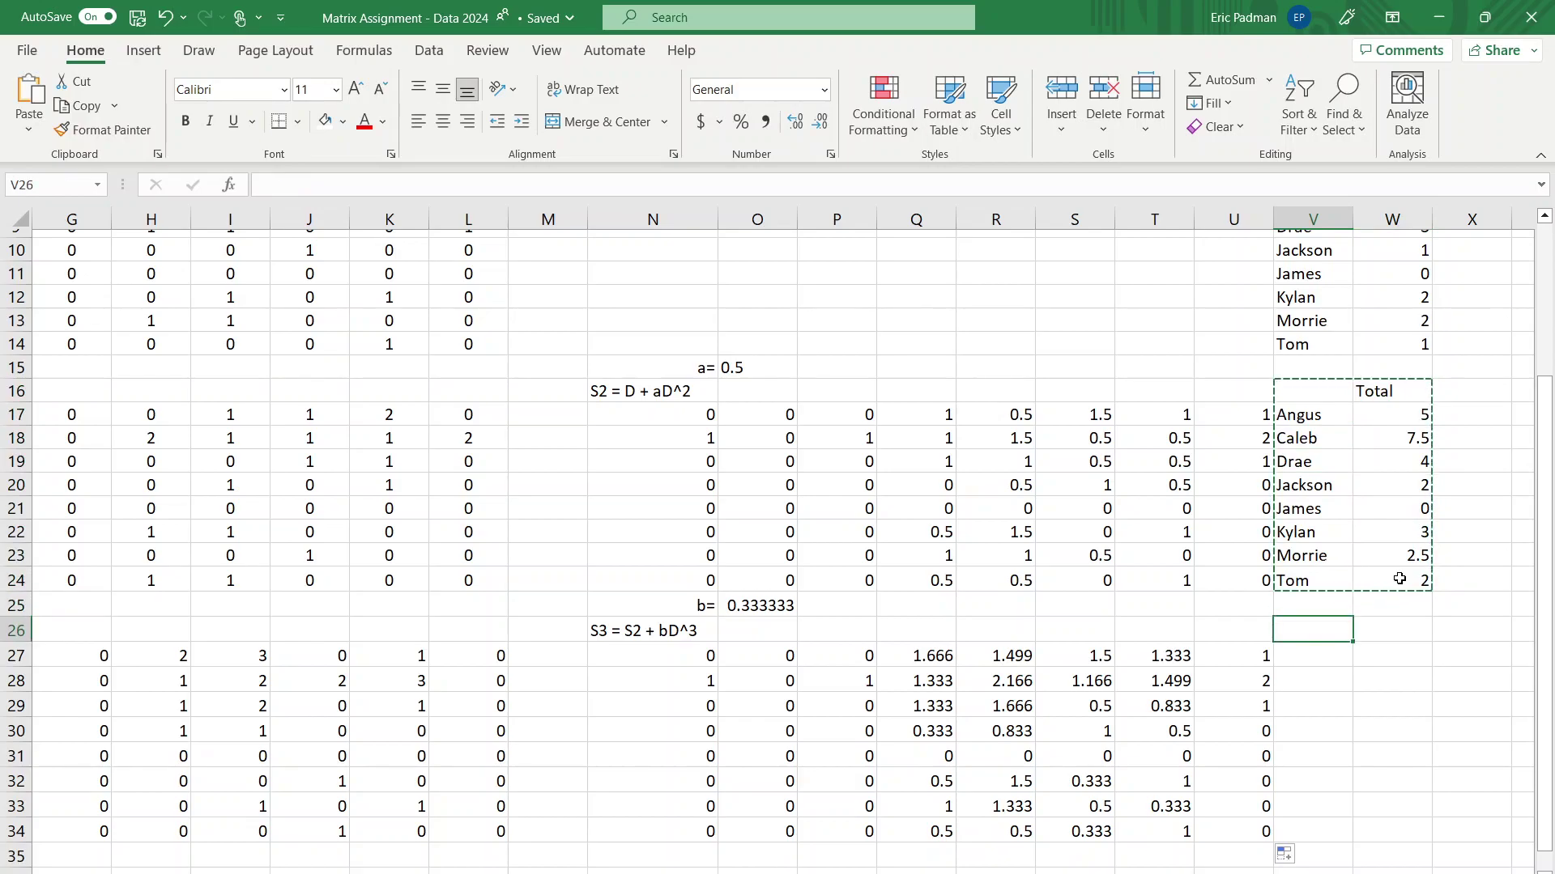
{"action": "key", "text": "ctrl+v"}
{"action": "key", "text": "Down"}
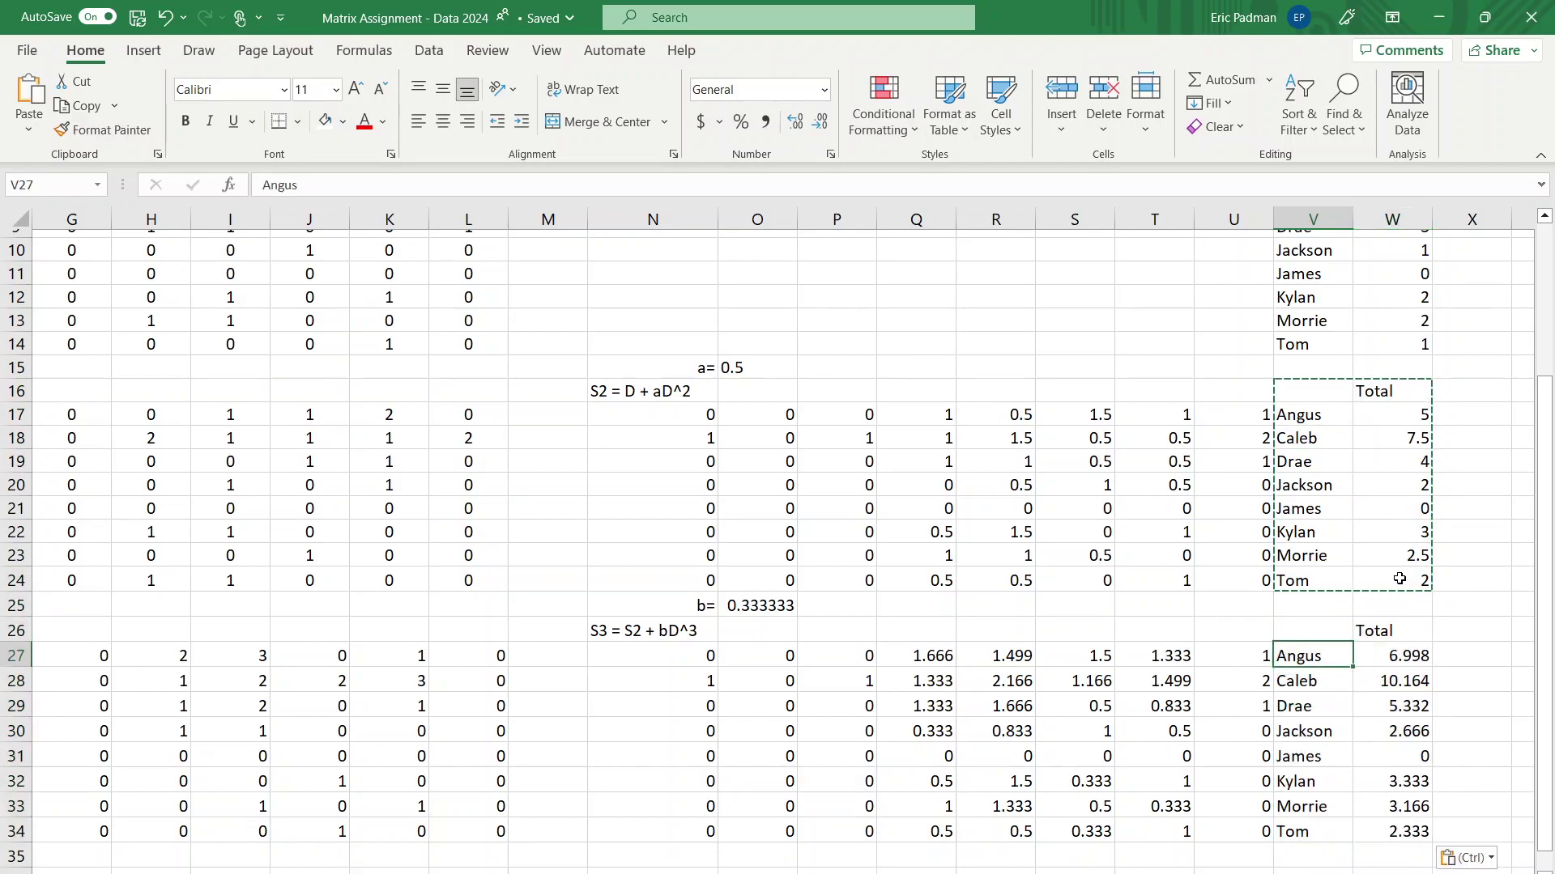
Check the formulas in T34 and Angus's new S3 total of 6.998
{"action": "double_click", "coordinate": [1170, 830]}
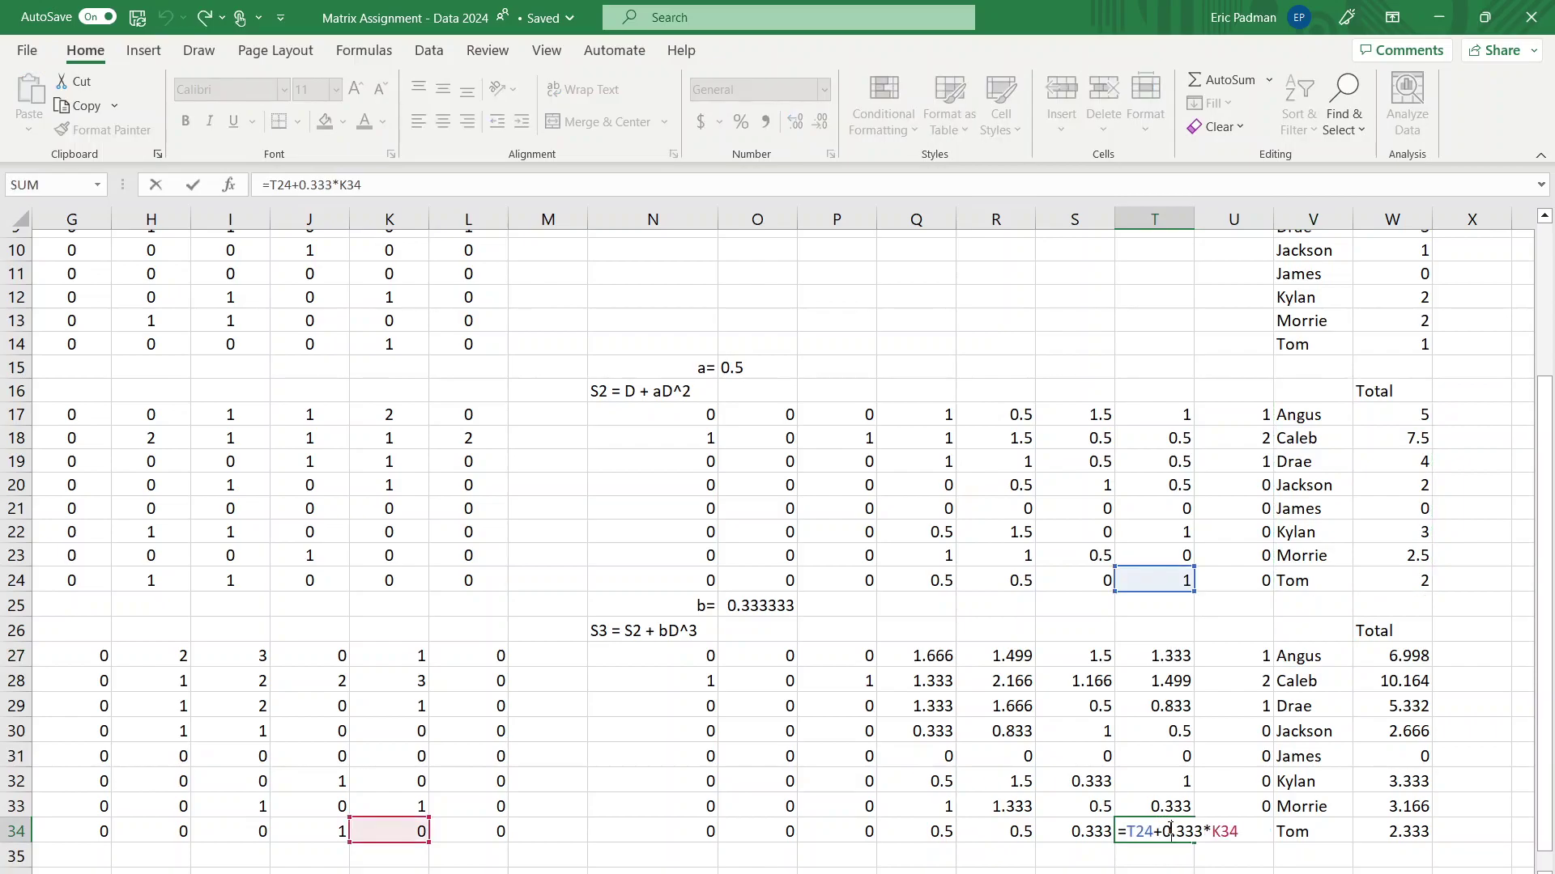
{"action": "key", "text": "Escape"}
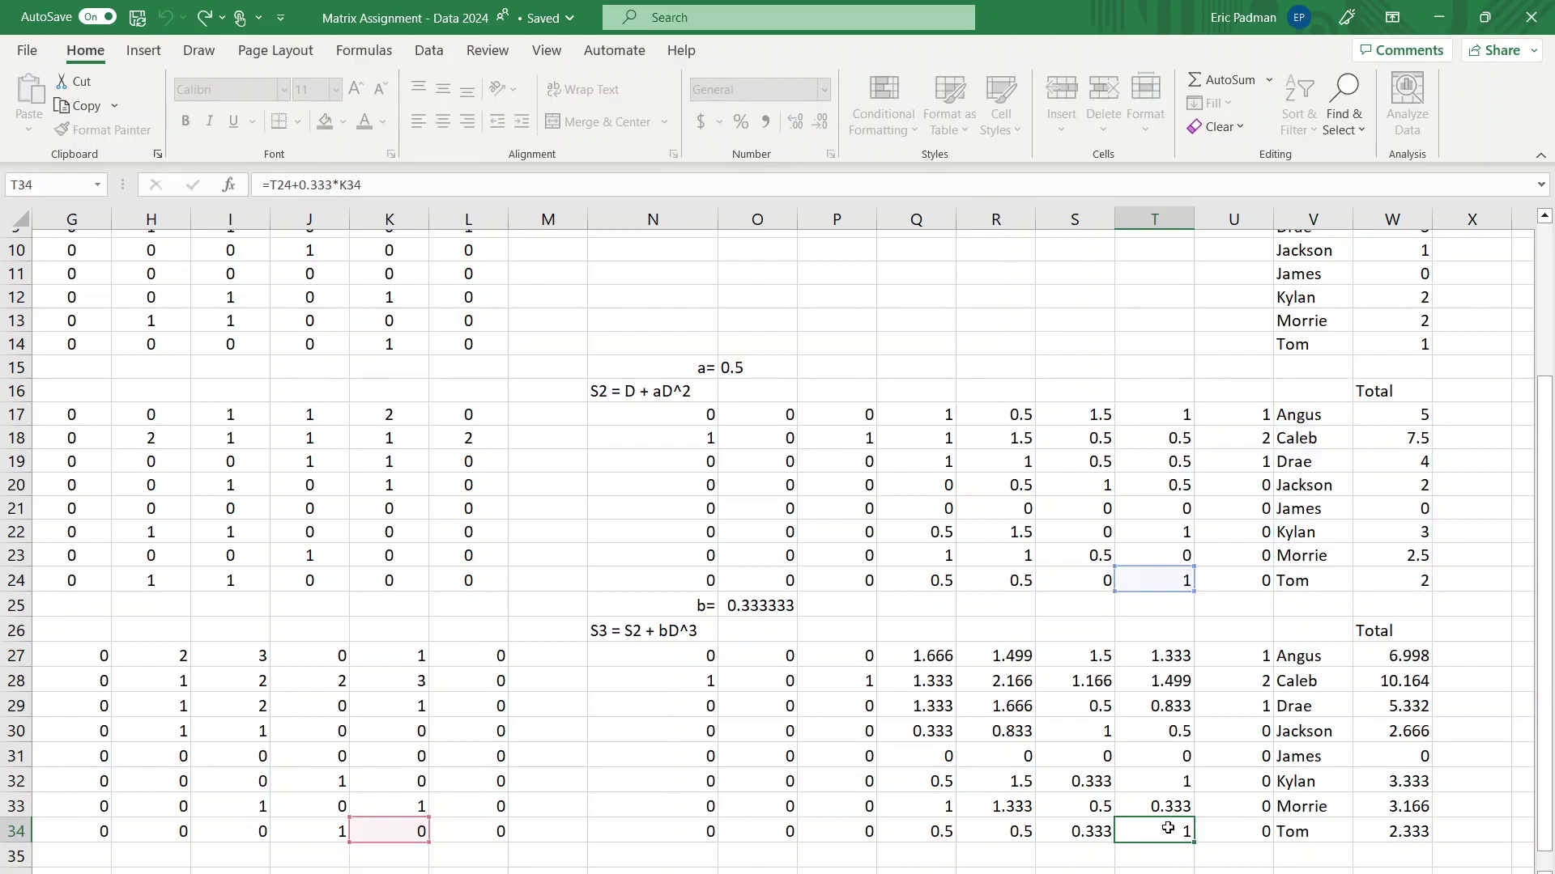
{"action": "double_click", "coordinate": [1377, 653]}
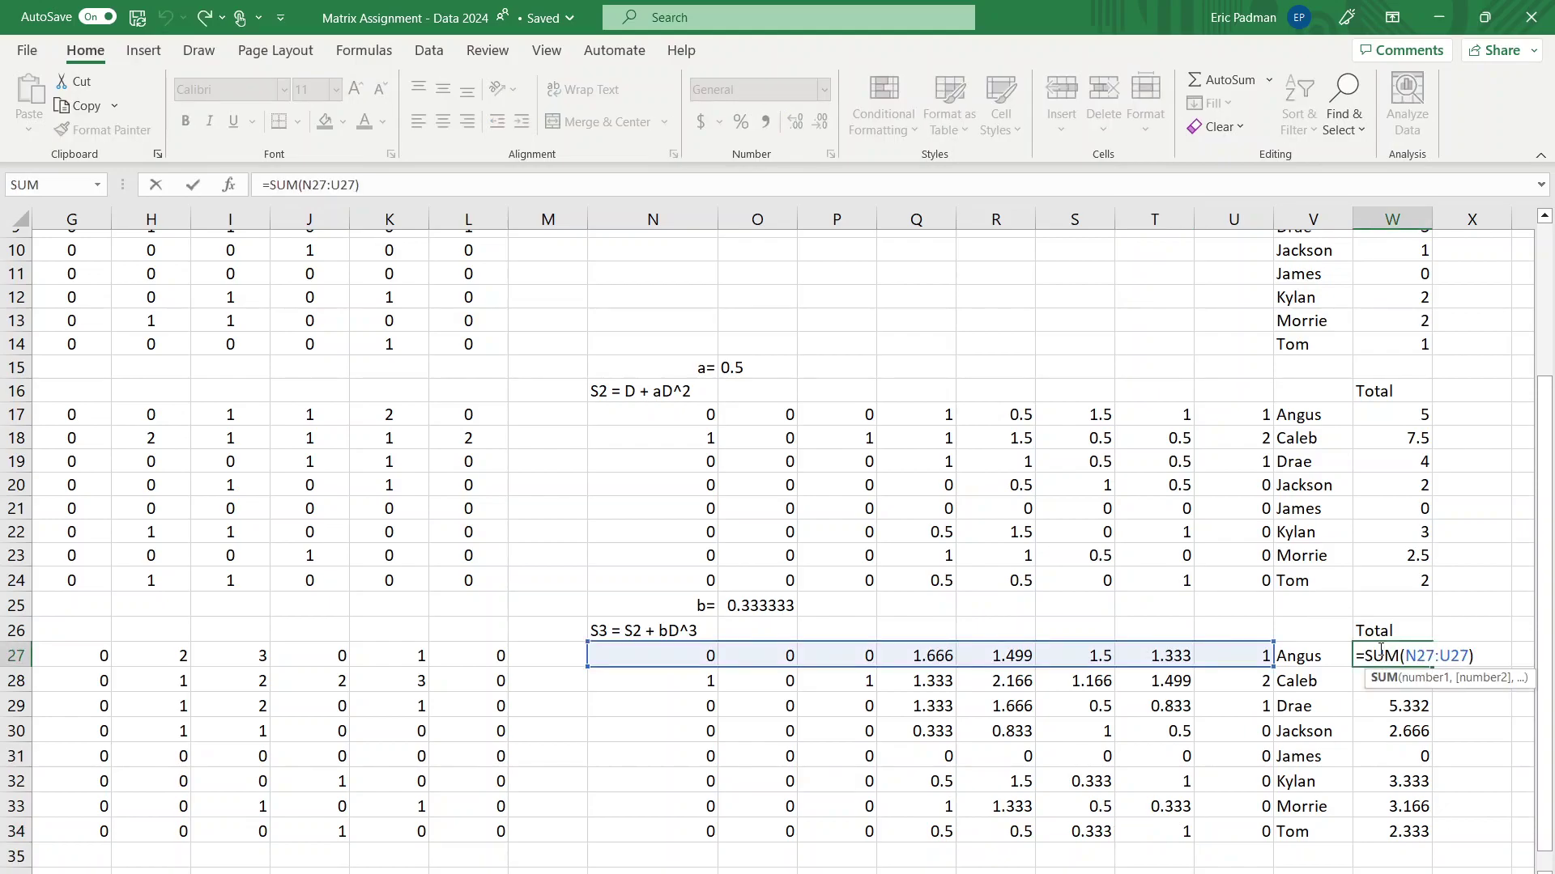
{"action": "key", "text": "Escape"}
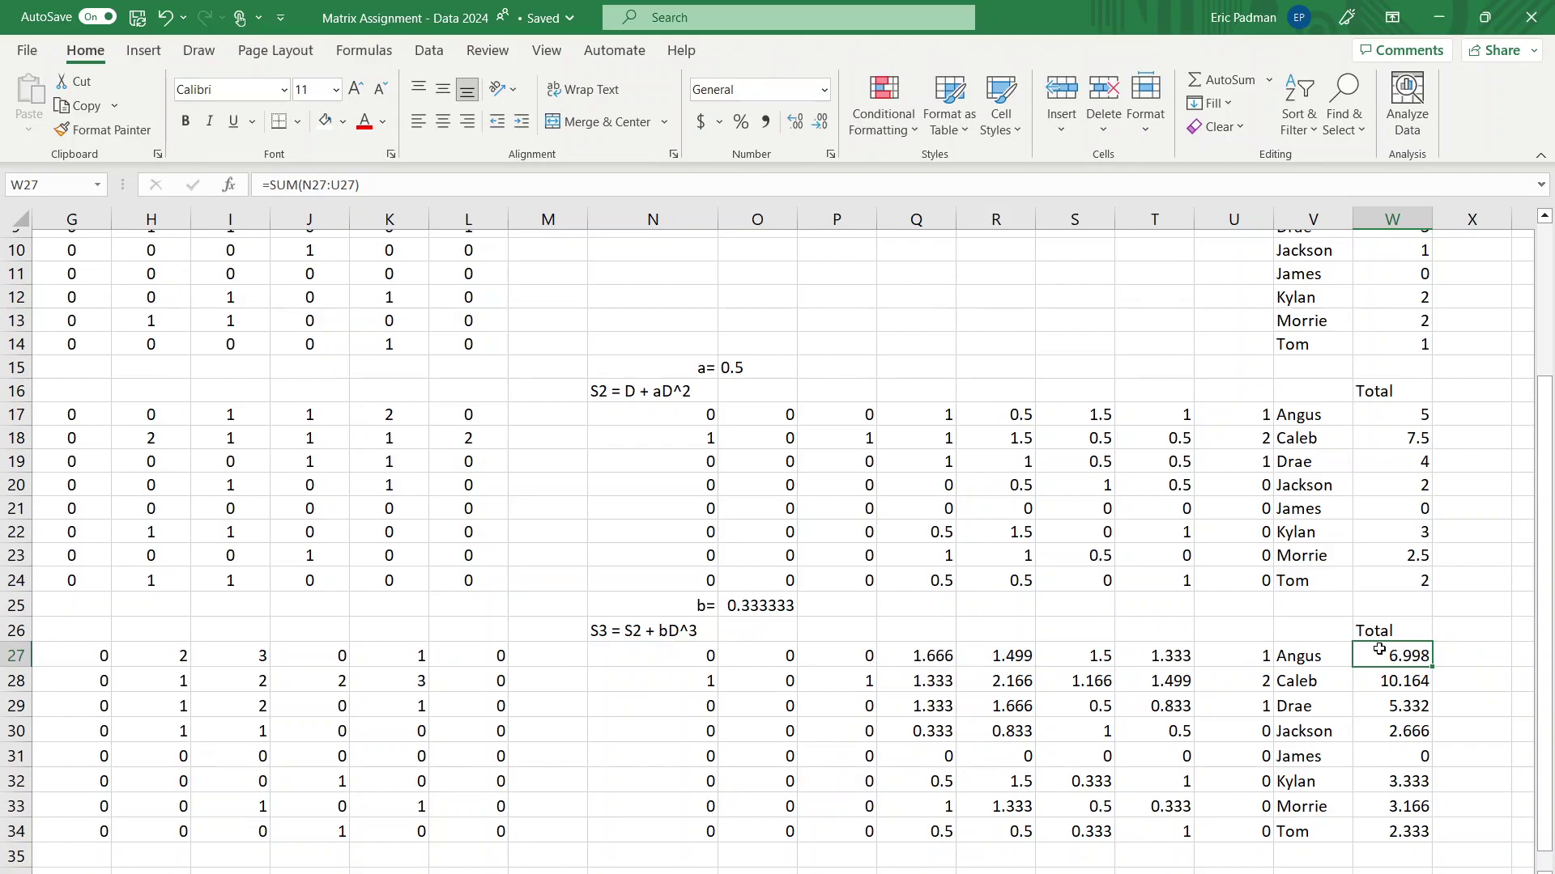
{"action": "key", "text": "Down"}
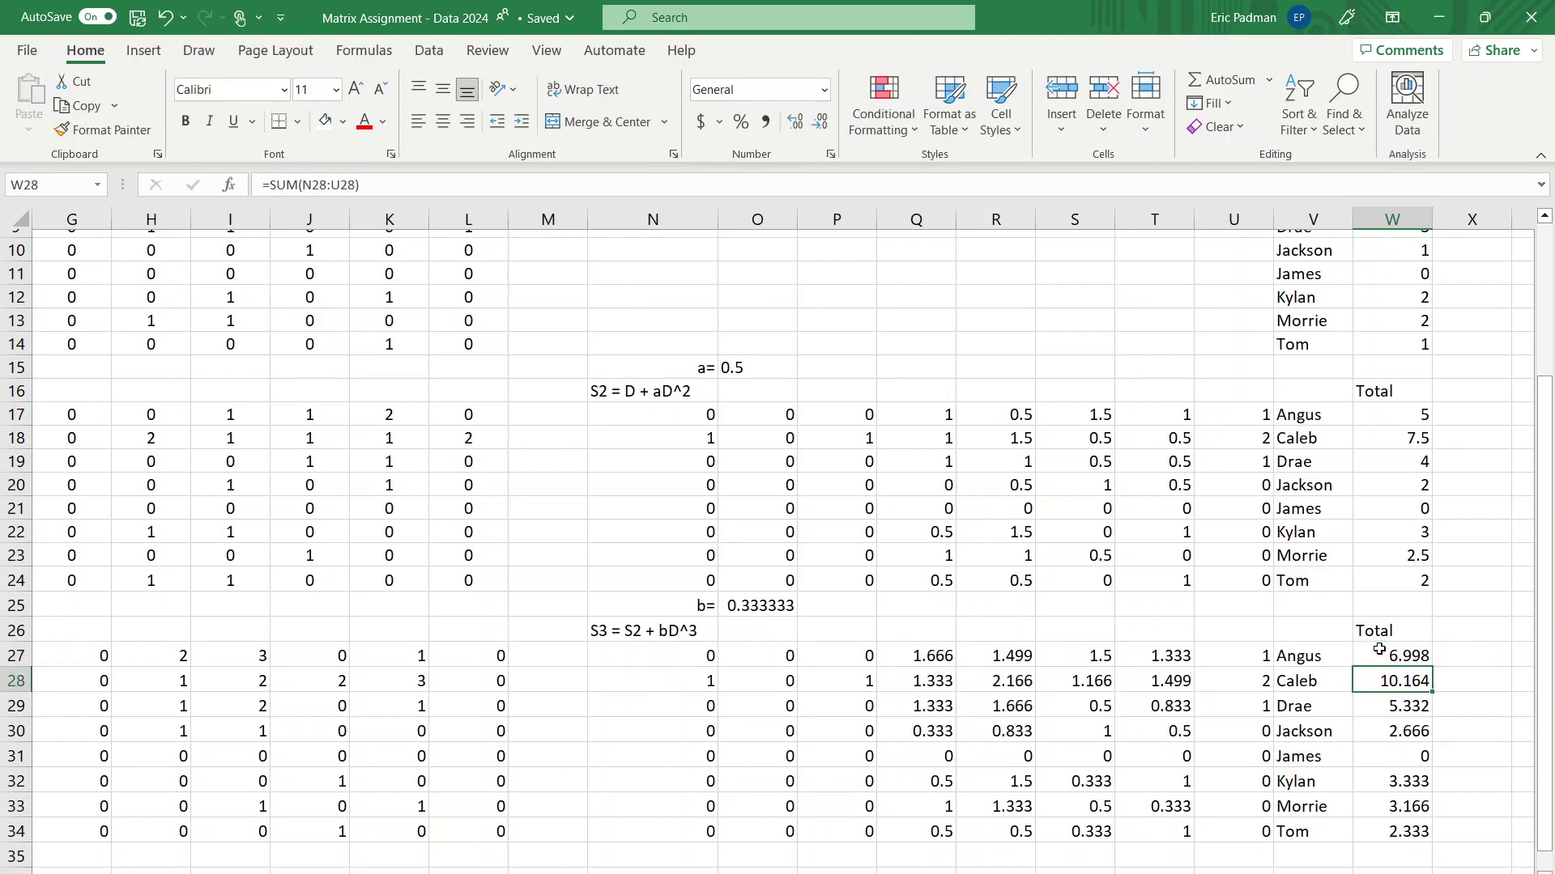
{"action": "key", "text": "Up"}
{"action": "key", "text": "Down"}
{"action": "key", "text": "Down"}
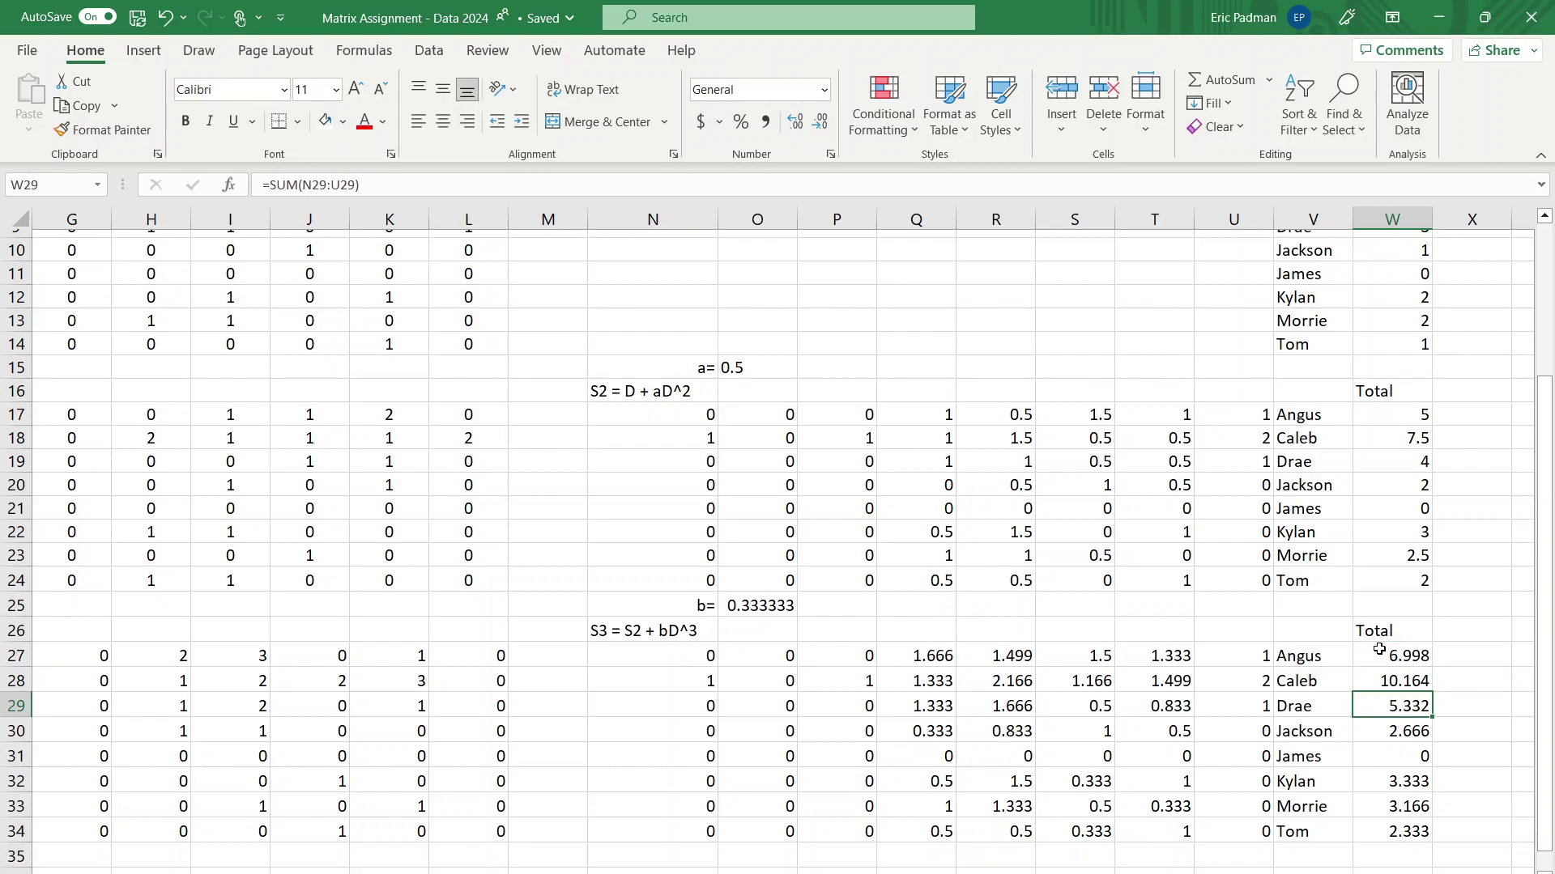
{"action": "key", "text": "Down"}
{"action": "key", "text": "Down"}
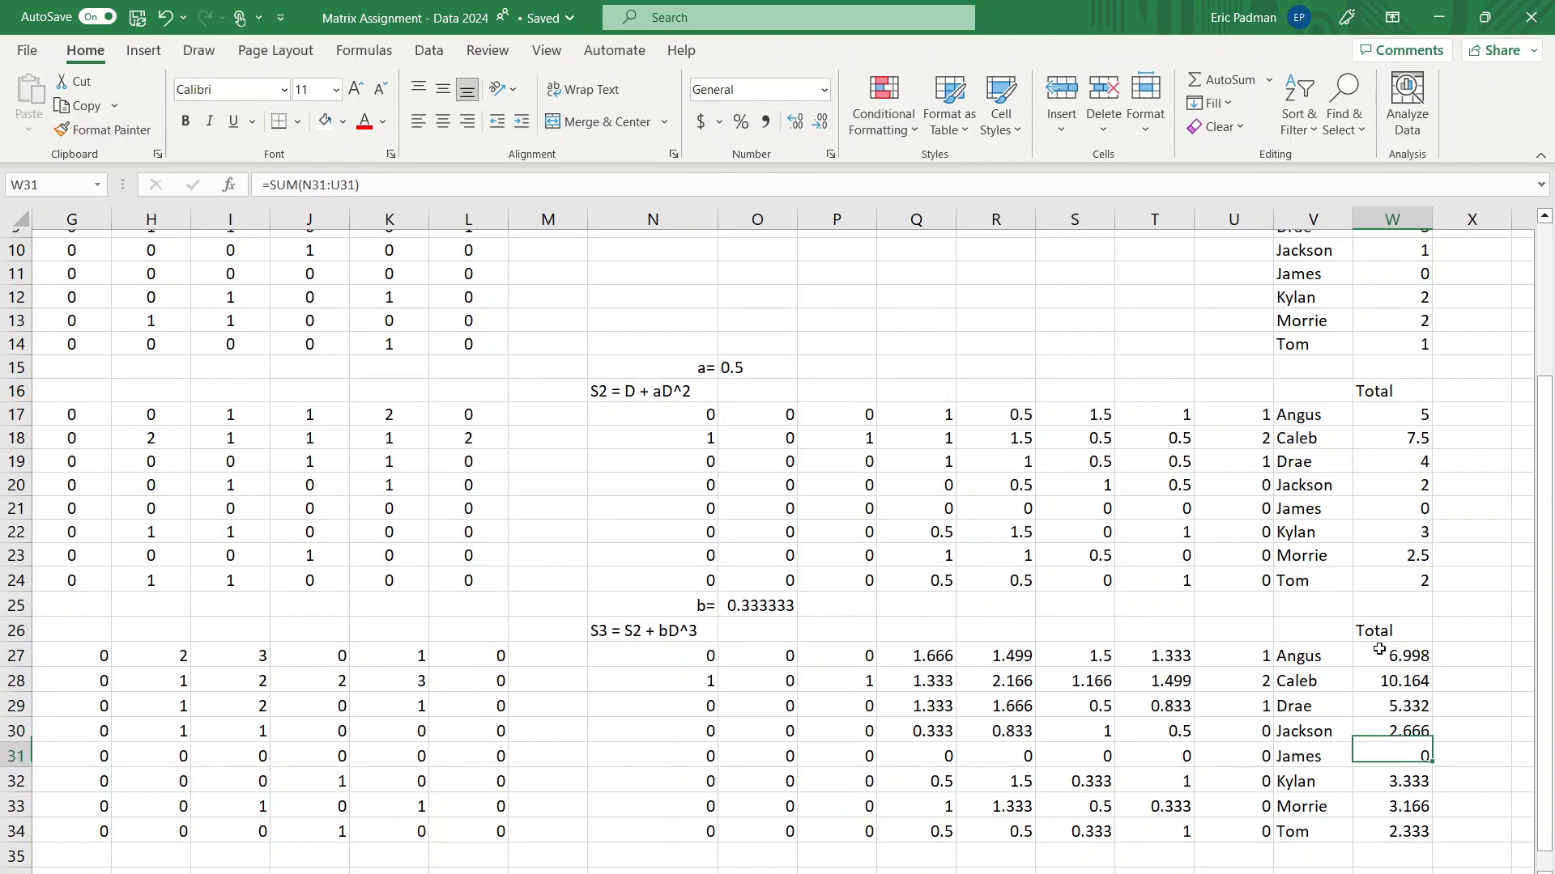
{"action": "key", "text": "Down"}
{"action": "key", "text": "Up"}
{"action": "key", "text": "Down"}
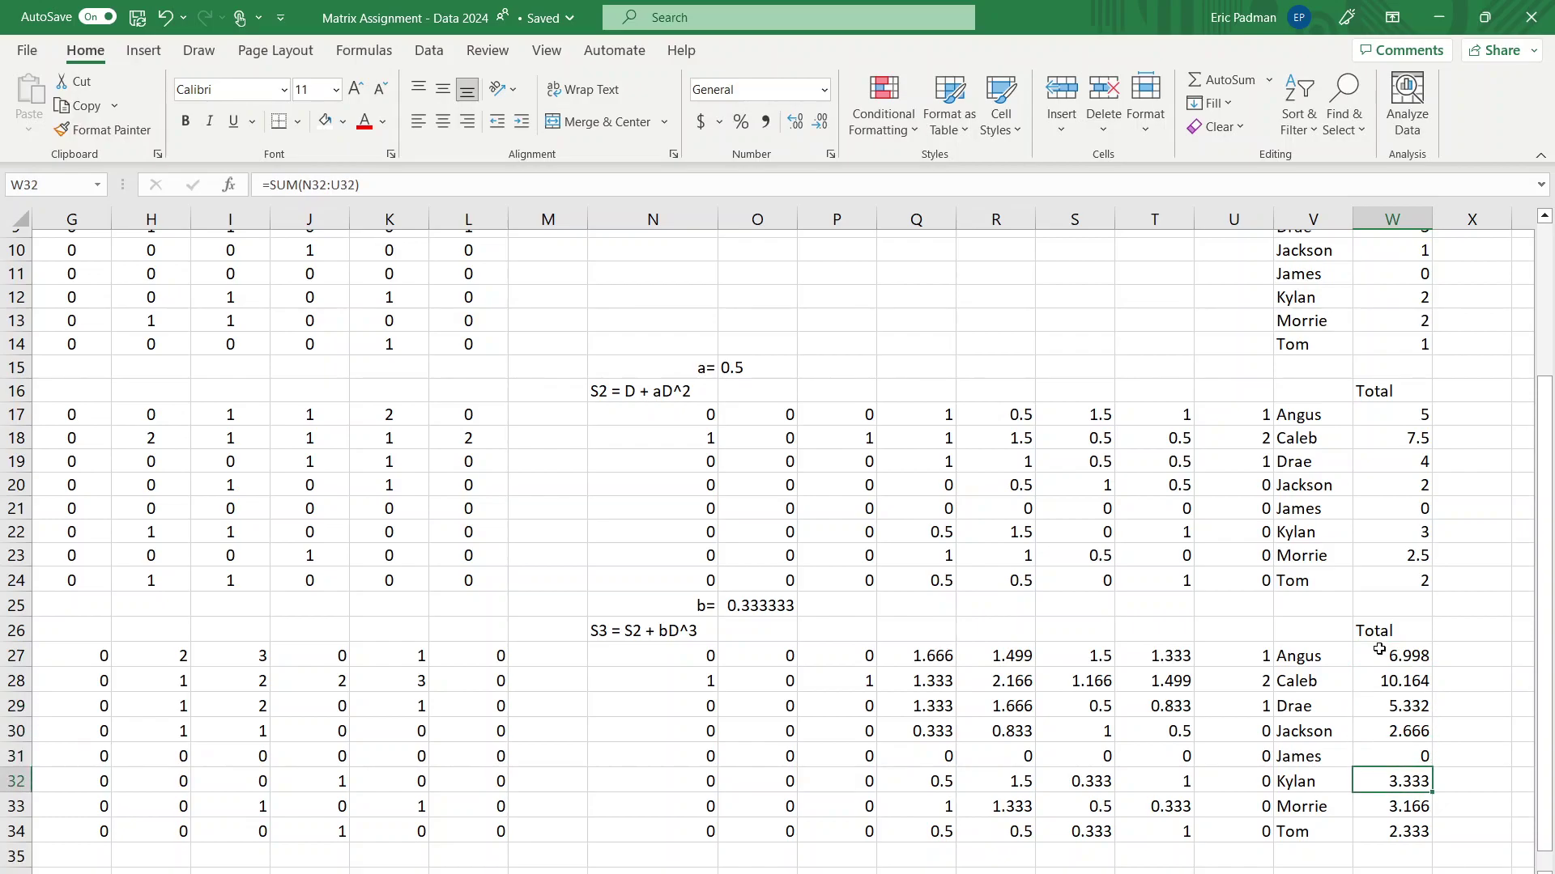
{"action": "key", "text": "Down"}
{"action": "key", "text": "Up"}
{"action": "key", "text": "Up"}
{"action": "key", "text": "Up"}
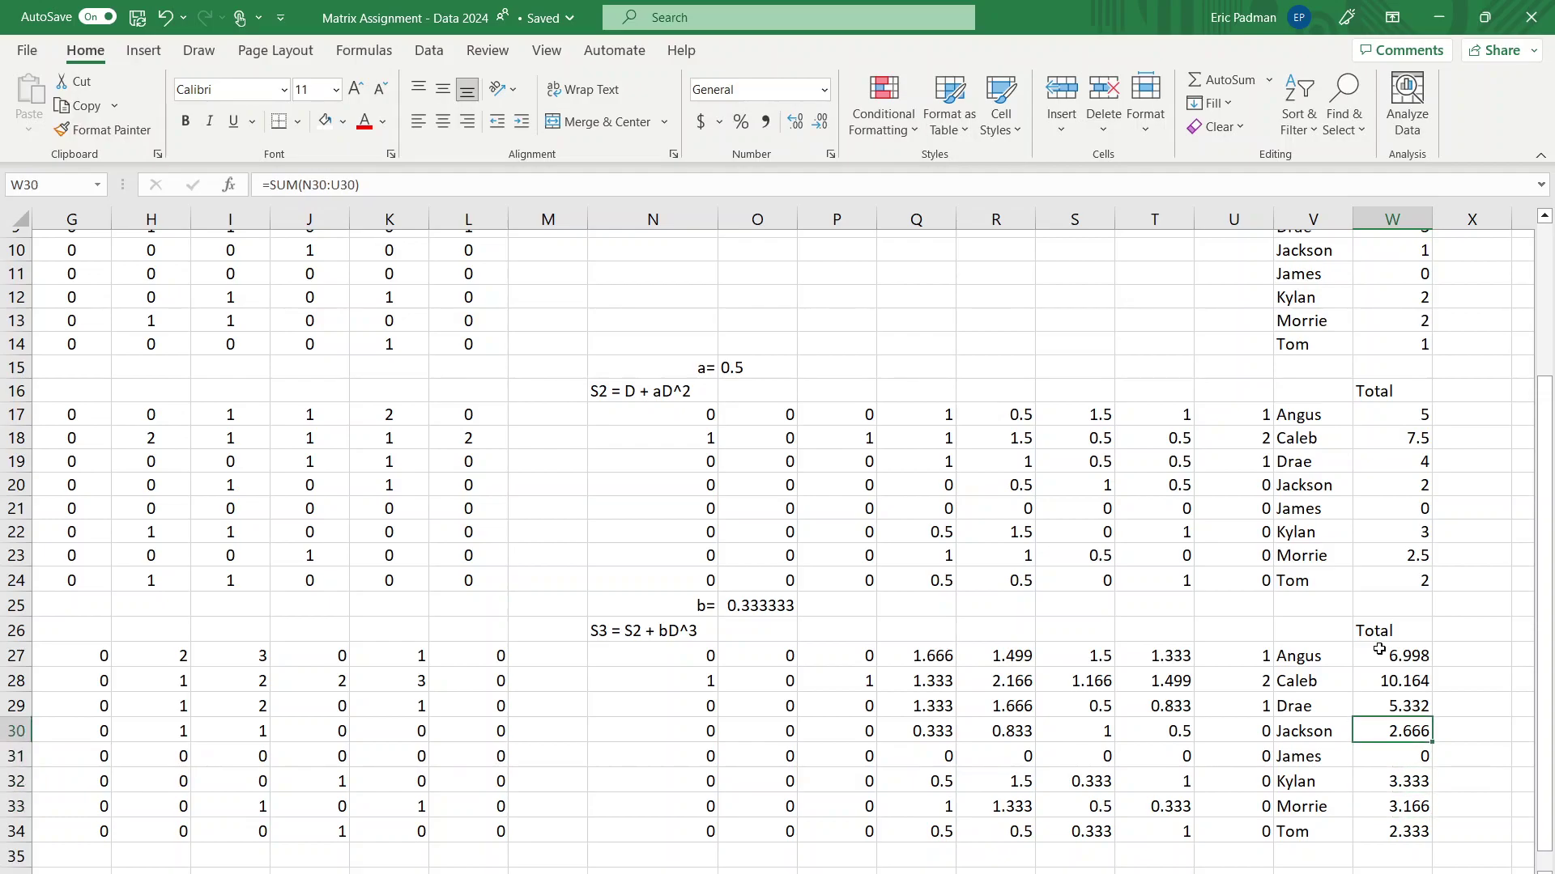
{"action": "key", "text": "Down"}
{"action": "key", "text": "Down"}
{"action": "key", "text": "Down"}
{"action": "key", "text": "Down"}
{"action": "key", "text": "Up"}
{"action": "key", "text": "Up"}
{"action": "key", "text": "Up"}
{"action": "key", "text": "Up"}
{"action": "key", "text": "Down"}
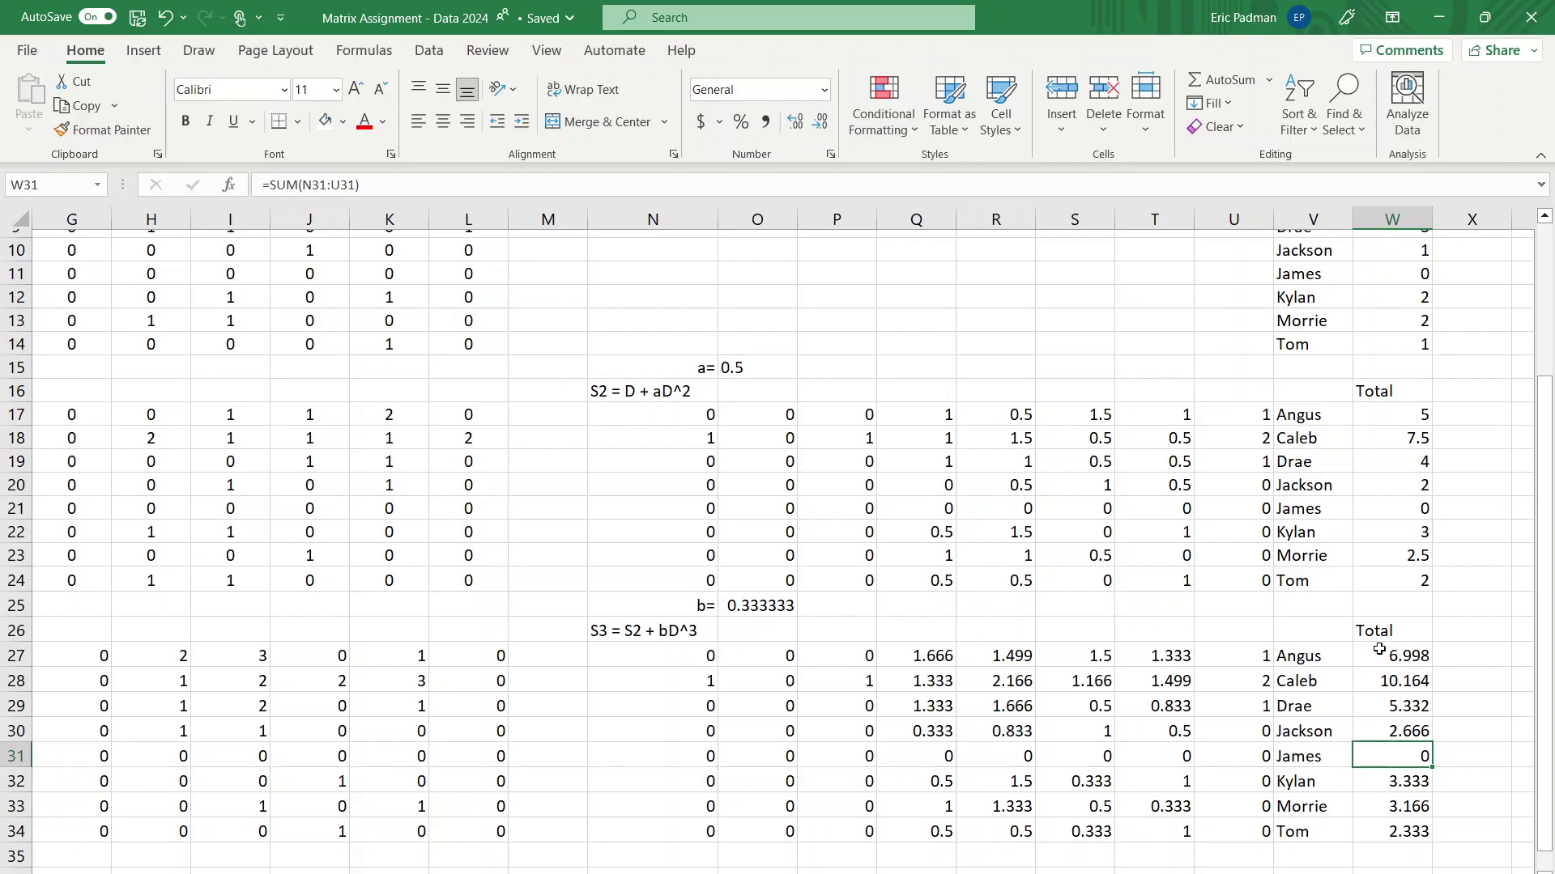
{"action": "key", "text": "Up"}
{"action": "key", "text": "Up"}
{"action": "key", "text": "Up"}
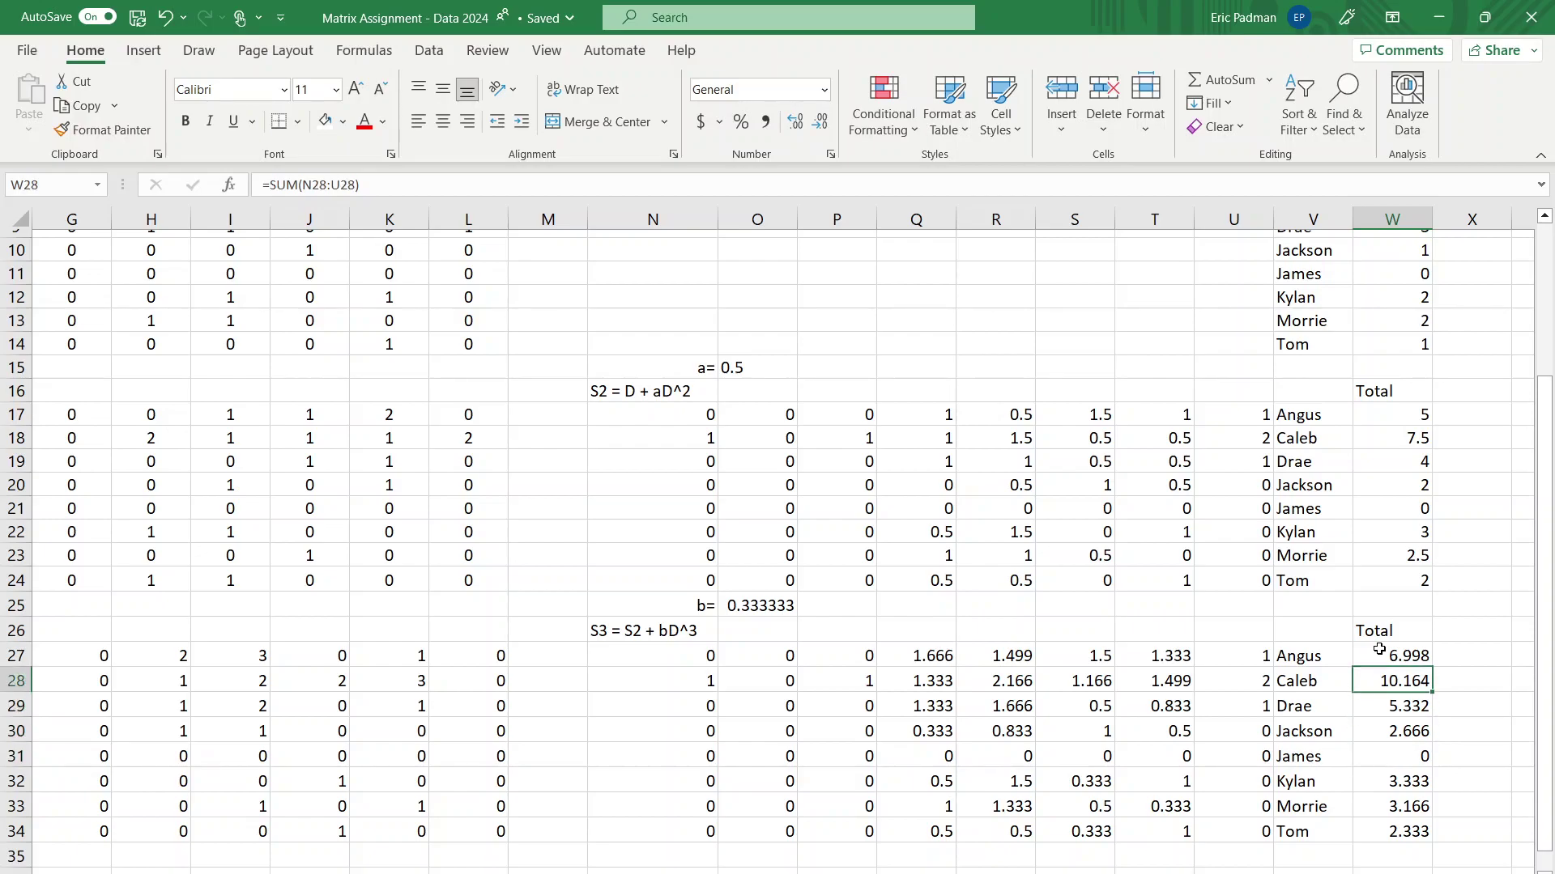
{"action": "key", "text": "Down"}
{"action": "key", "text": "Down"}
{"action": "key", "text": "Down"}
{"action": "key", "text": "Left"}
{"action": "key", "text": "Left"}
{"action": "key", "text": "Left"}
{"action": "key", "text": "Left"}
{"action": "key", "text": "Left"}
{"action": "key", "text": "Left"}
{"action": "key", "text": "Left"}
{"action": "key", "text": "Left"}
{"action": "key", "text": "Left"}
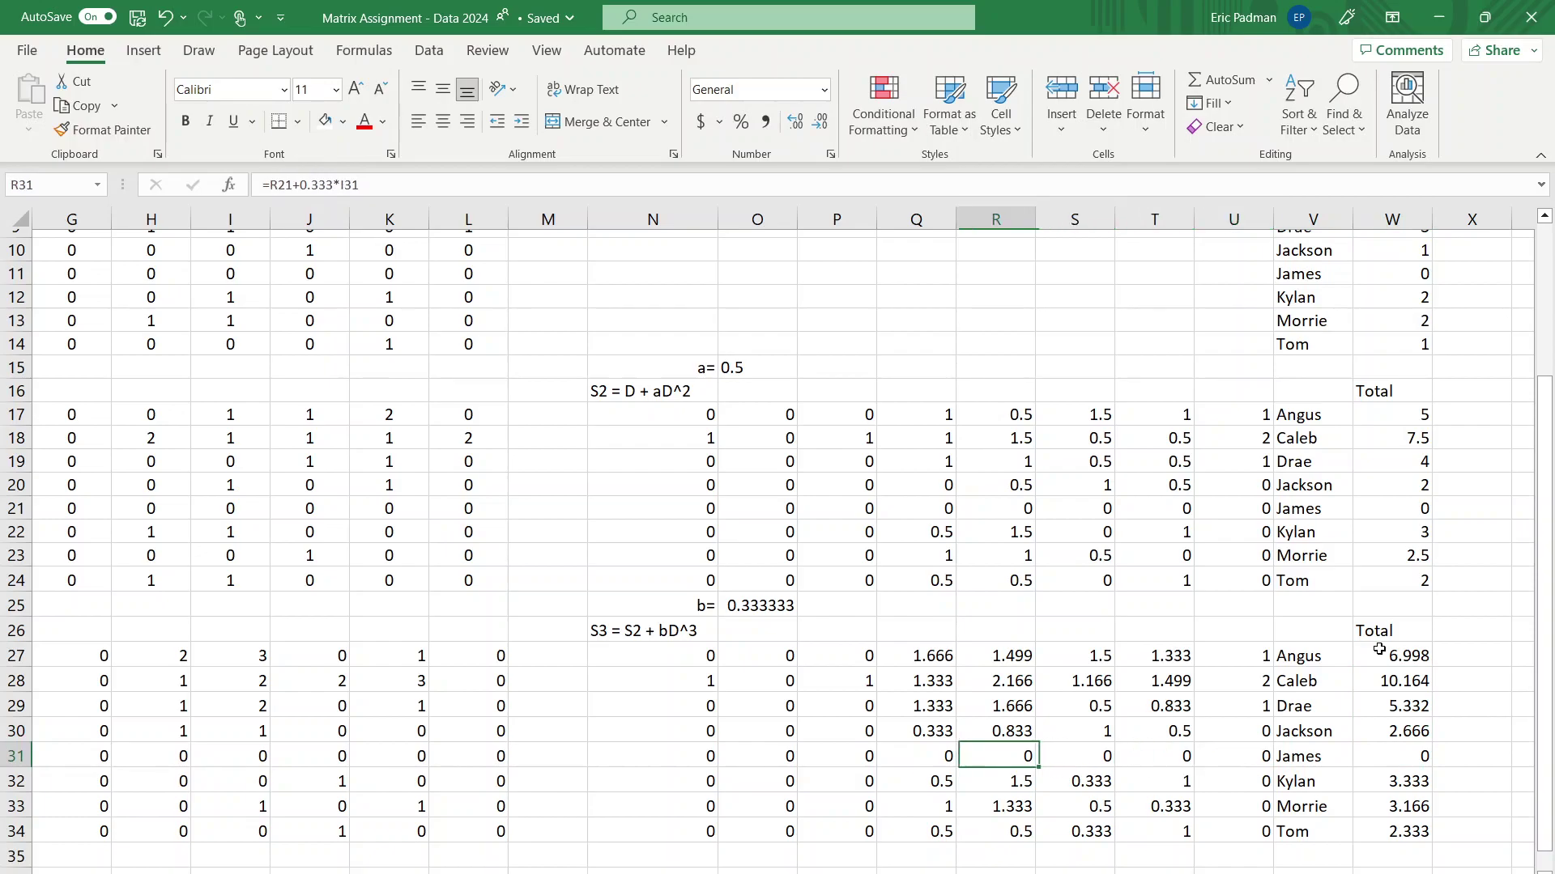
{"action": "key", "text": "Left"}
{"action": "key", "text": "Left"}
{"action": "key", "text": "Left"}
{"action": "key", "text": "Left"}
{"action": "key", "text": "Left"}
{"action": "key", "text": "Left"}
{"action": "key", "text": "Left"}
{"action": "key", "text": "Left"}
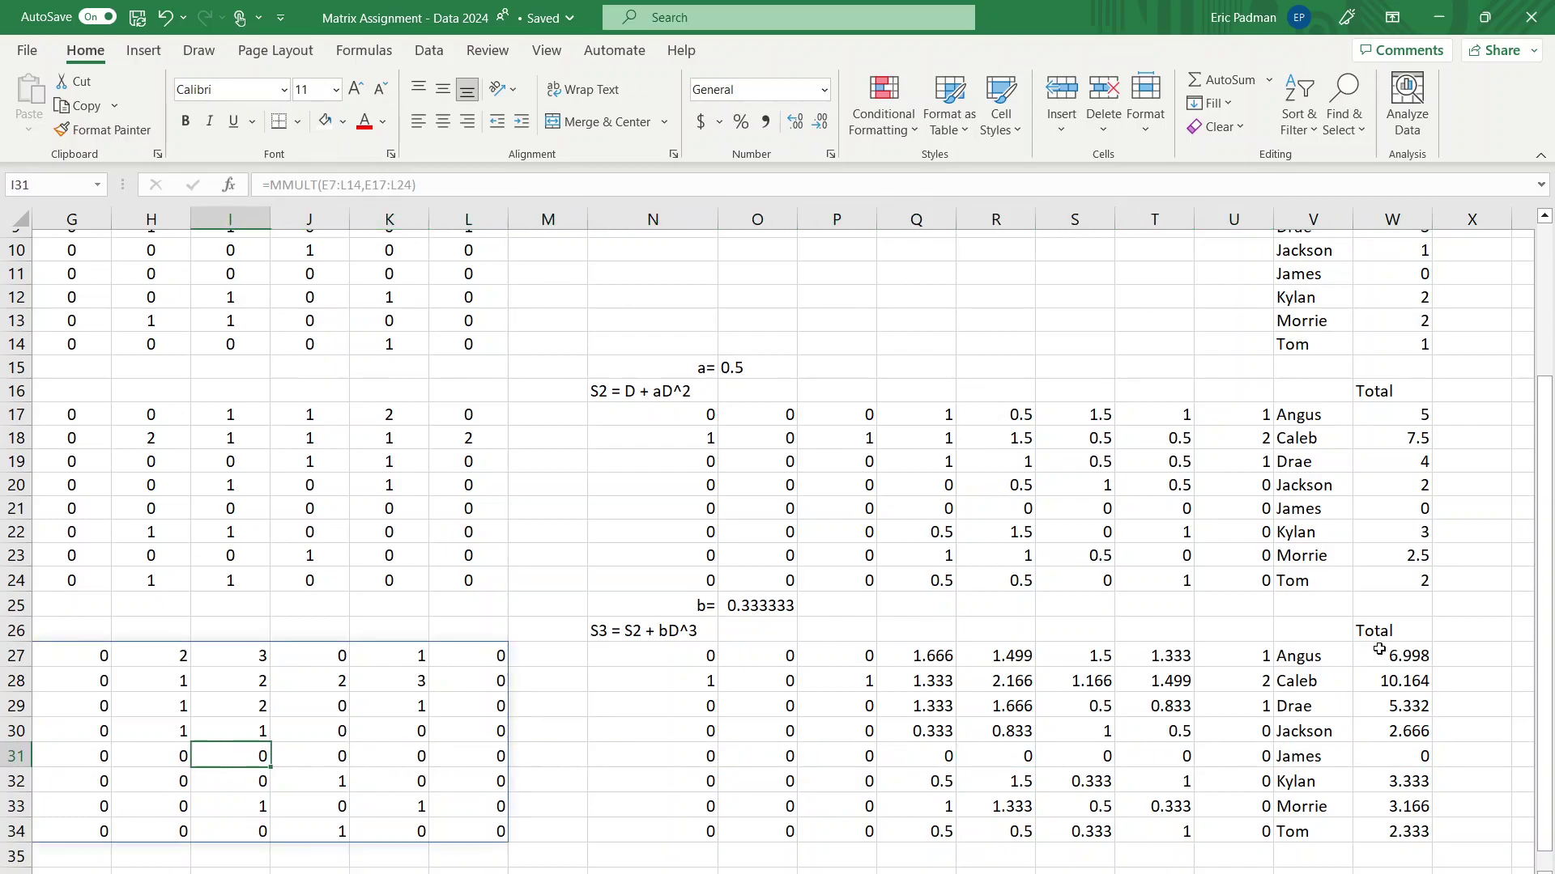
{"action": "key", "text": "Right"}
{"action": "key", "text": "Right"}
{"action": "key", "text": "Right"}
{"action": "key", "text": "Right"}
{"action": "key", "text": "Right"}
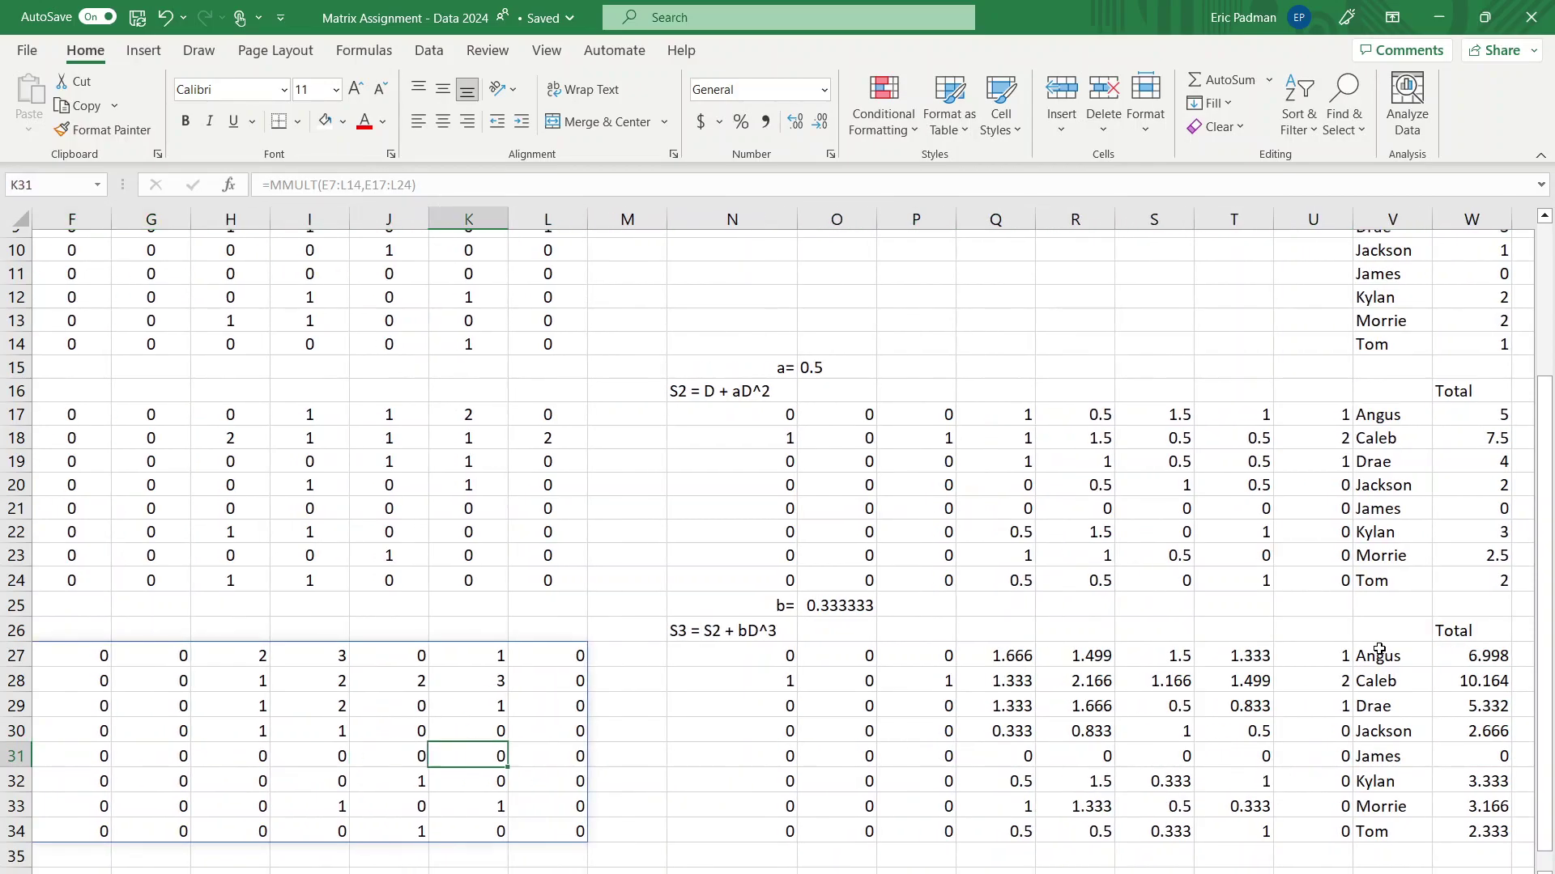
{"action": "key", "text": "Up"}
{"action": "key", "text": "Up"}
{"action": "key", "text": "Up"}
{"action": "key", "text": "Up"}
{"action": "key", "text": "Down"}
{"action": "key", "text": "Down"}
{"action": "key", "text": "Down"}
{"action": "key", "text": "Down"}
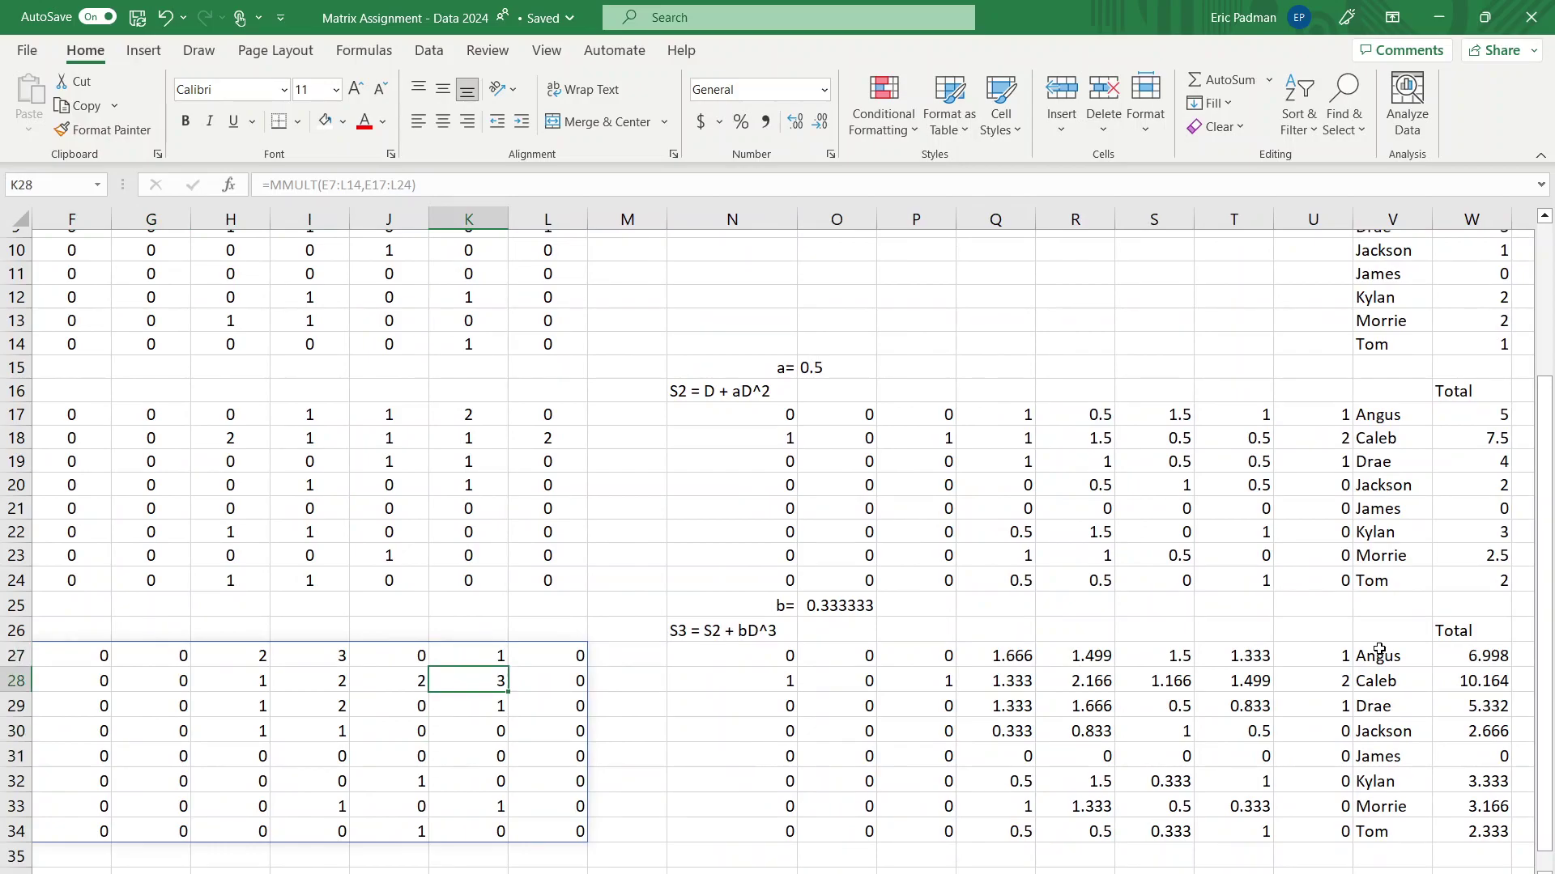
{"action": "key", "text": "Right"}
{"action": "key", "text": "Right"}
{"action": "key", "text": "Right"}
{"action": "key", "text": "Right"}
{"action": "key", "text": "Right"}
{"action": "key", "text": "Right"}
{"action": "key", "text": "Right"}
{"action": "key", "text": "Right"}
{"action": "key", "text": "Right"}
{"action": "key", "text": "Right"}
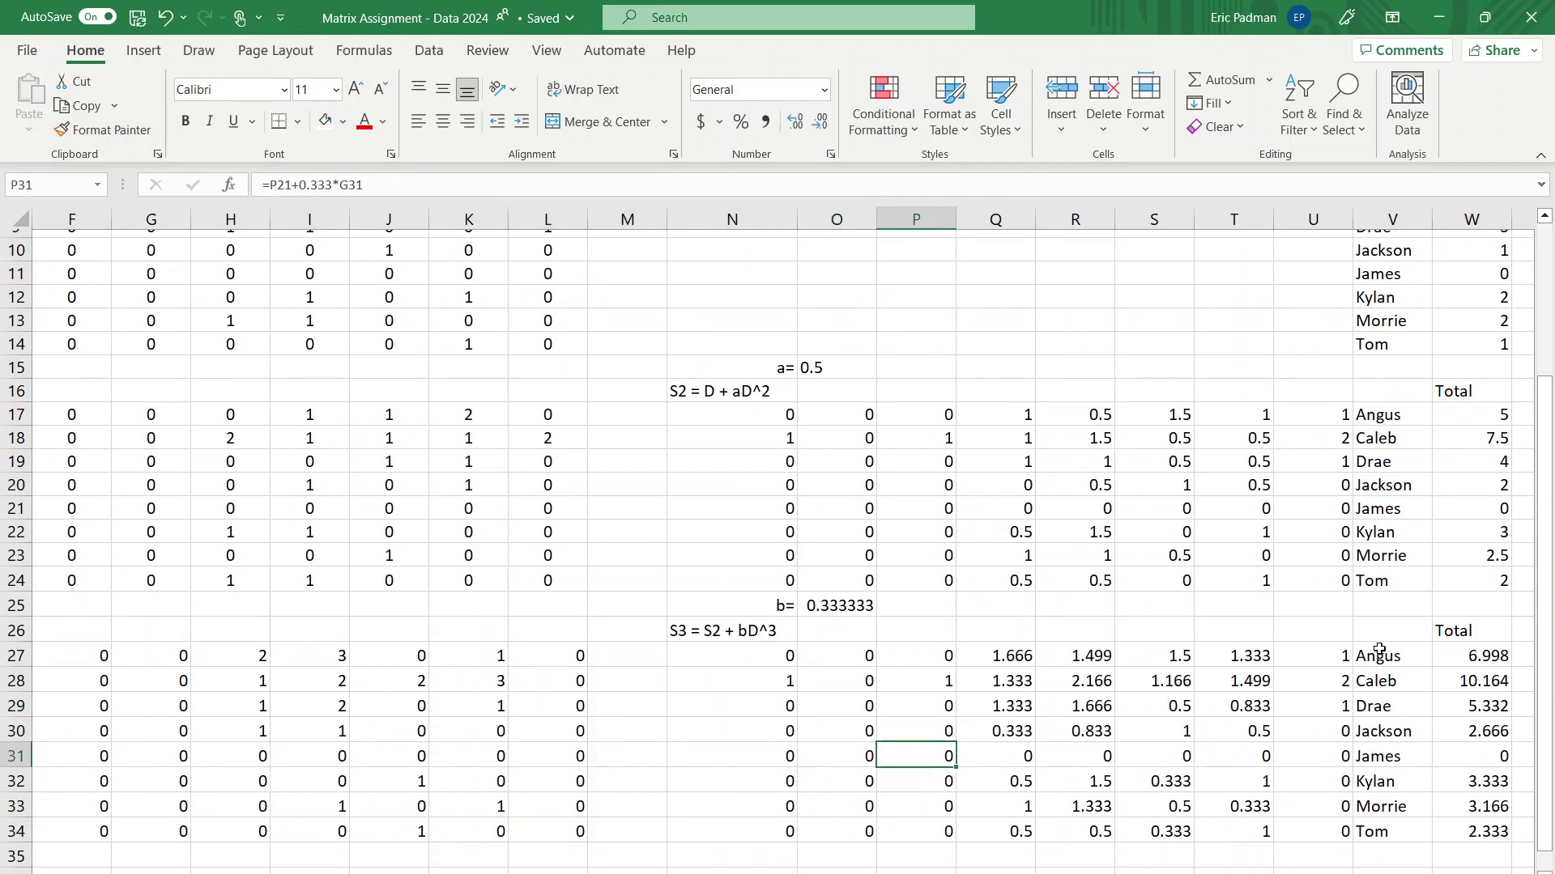
{"action": "key", "text": "Right"}
{"action": "key", "text": "Right"}
{"action": "key", "text": "Right"}
{"action": "key", "text": "Right"}
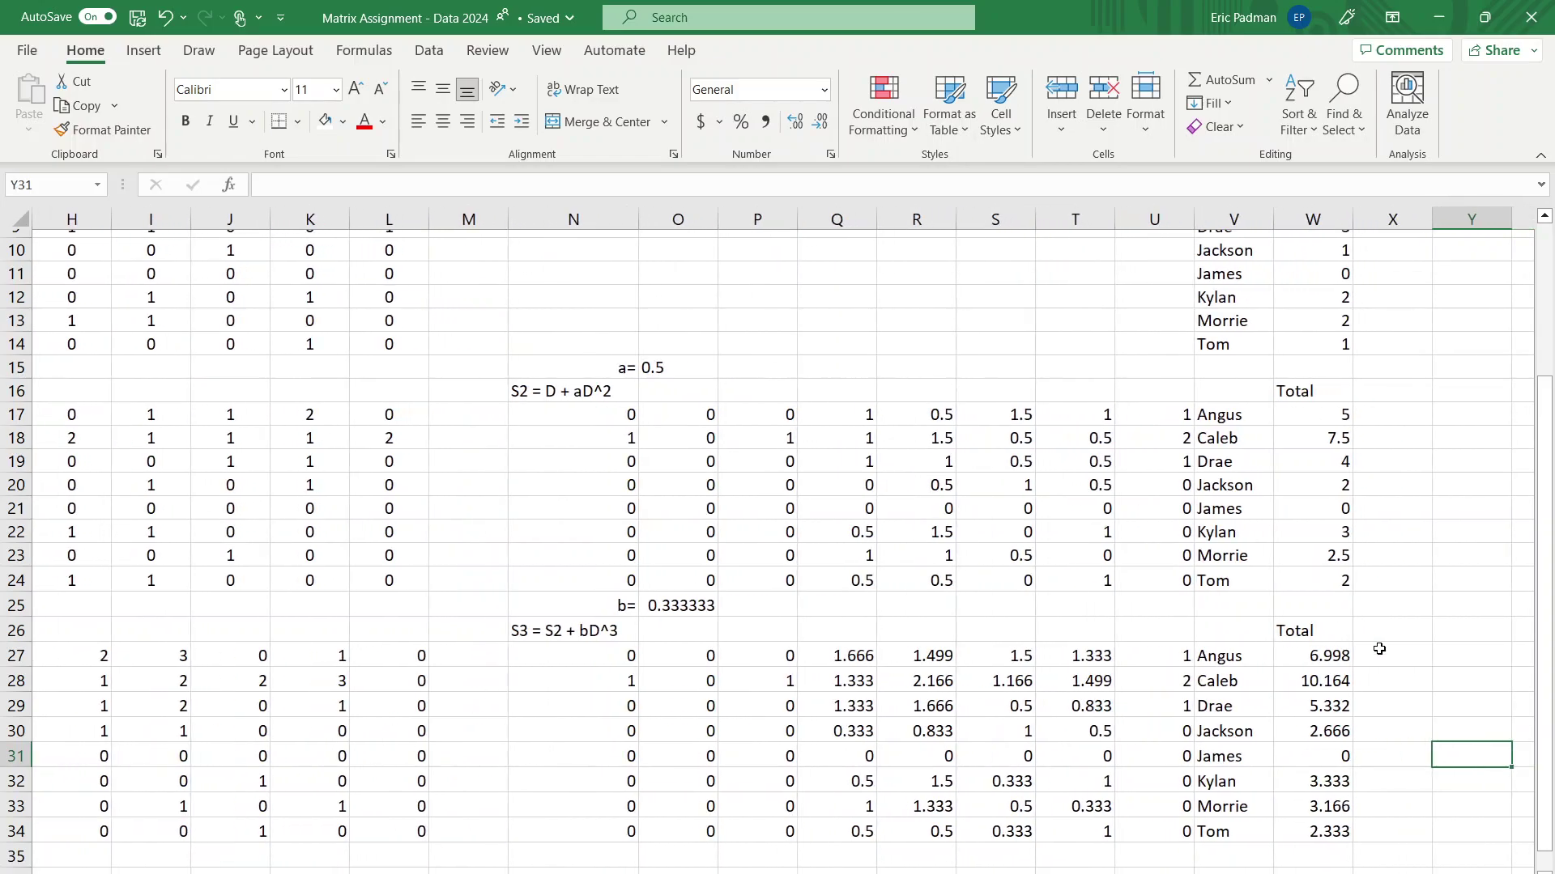
{"action": "key", "text": "Left"}
{"action": "key", "text": "Left"}
{"action": "key", "text": "Down"}
{"action": "key", "text": "Down"}
{"action": "key", "text": "Down"}
{"action": "key", "text": "Down"}
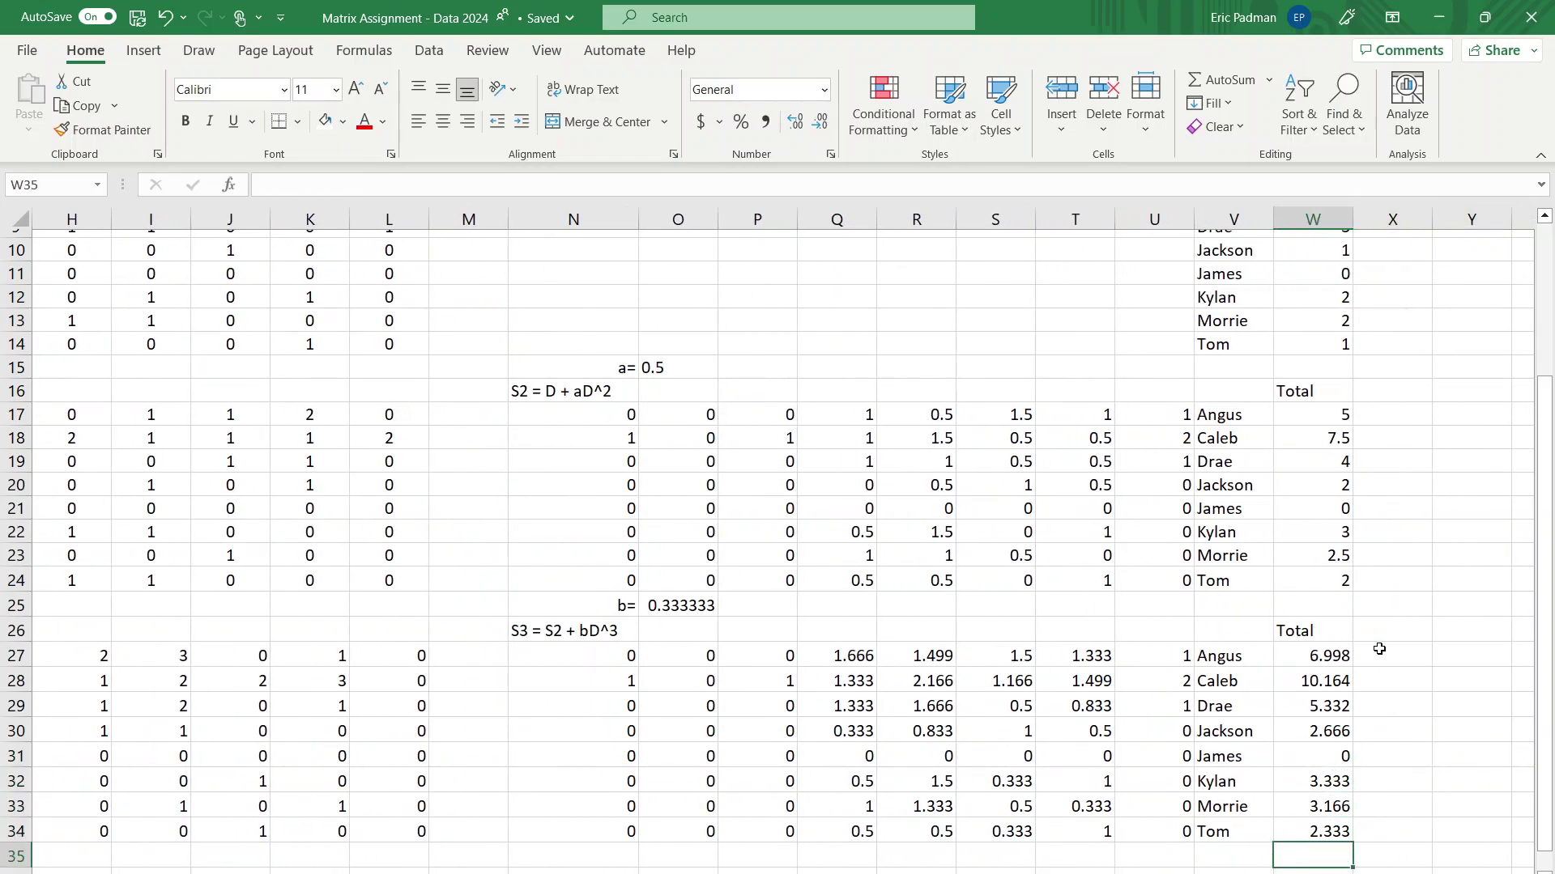
{"action": "key", "text": "Left"}
{"action": "key", "text": "Left"}
{"action": "key", "text": "Left"}
{"action": "key", "text": "Right"}
{"action": "key", "text": "Right"}
{"action": "key", "text": "Right"}
{"action": "key", "text": "Right"}
{"action": "key", "text": "Left"}
{"action": "key", "text": "Up"}
{"action": "key", "text": "Up"}
{"action": "key", "text": "Up"}
{"action": "key", "text": "Up"}
{"action": "key", "text": "Up"}
{"action": "key", "text": "Up"}
{"action": "key", "text": "Up"}
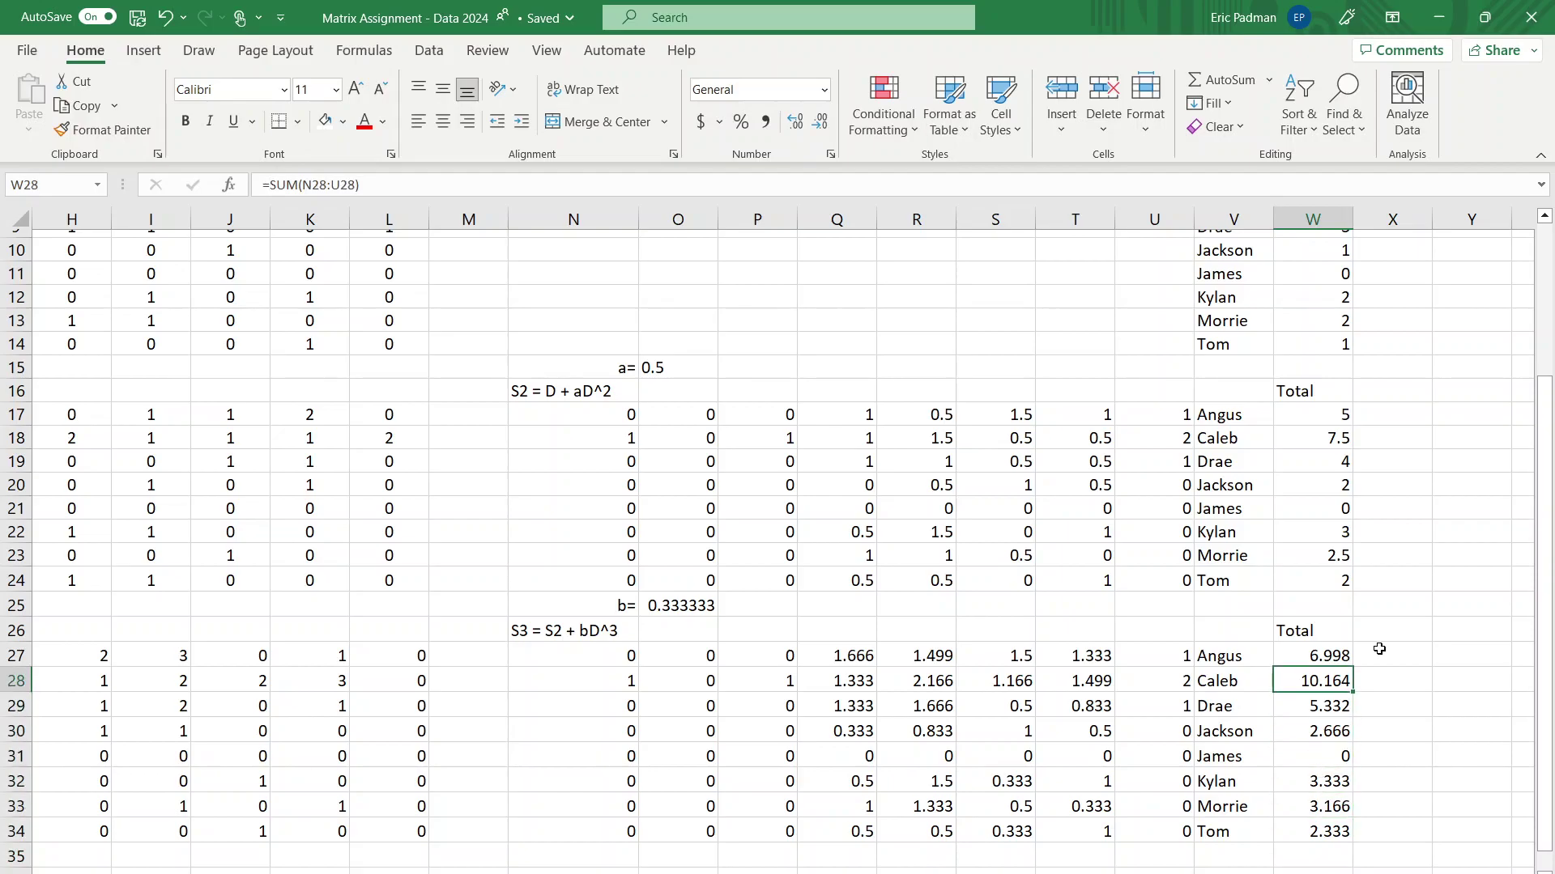
{"action": "key", "text": "Up"}
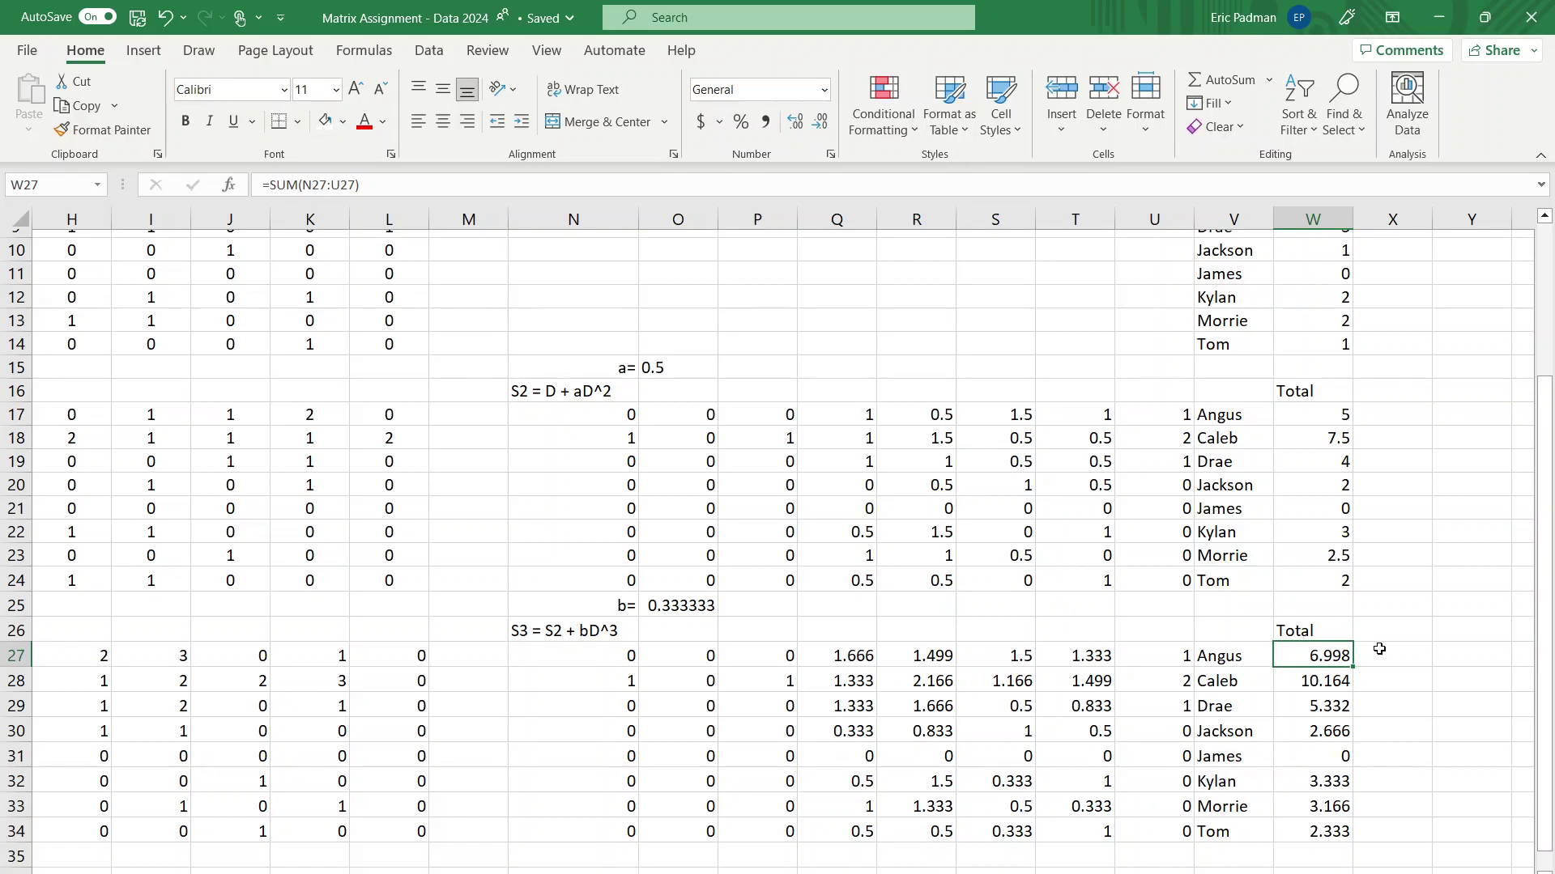
{"action": "key", "text": "Down"}
{"action": "key", "text": "Down"}
{"action": "key", "text": "Down"}
{"action": "key", "text": "Down"}
{"action": "key", "text": "Down"}
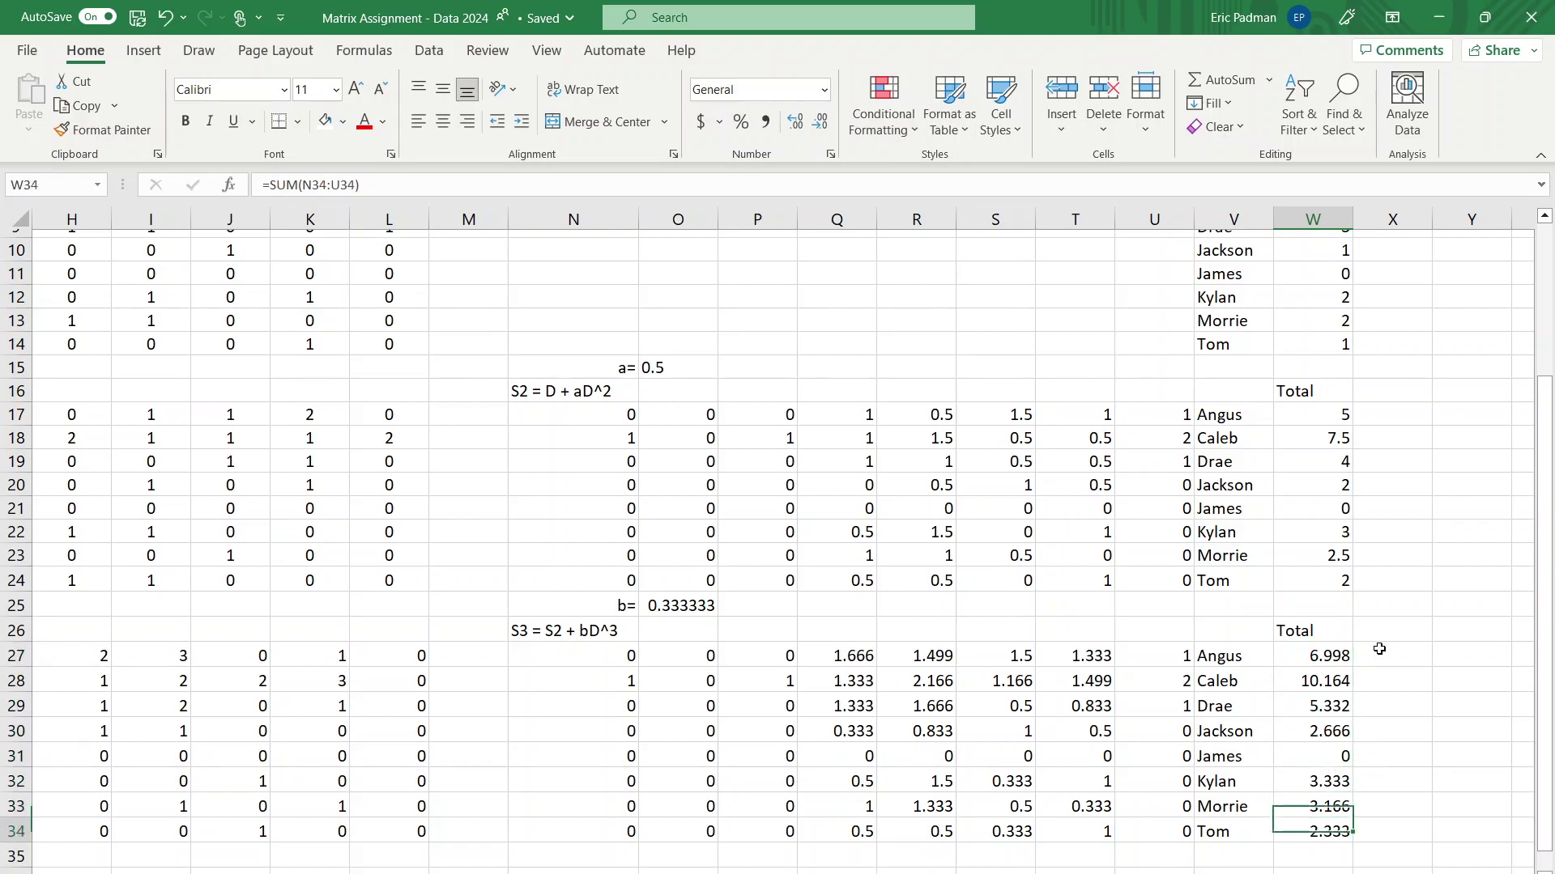